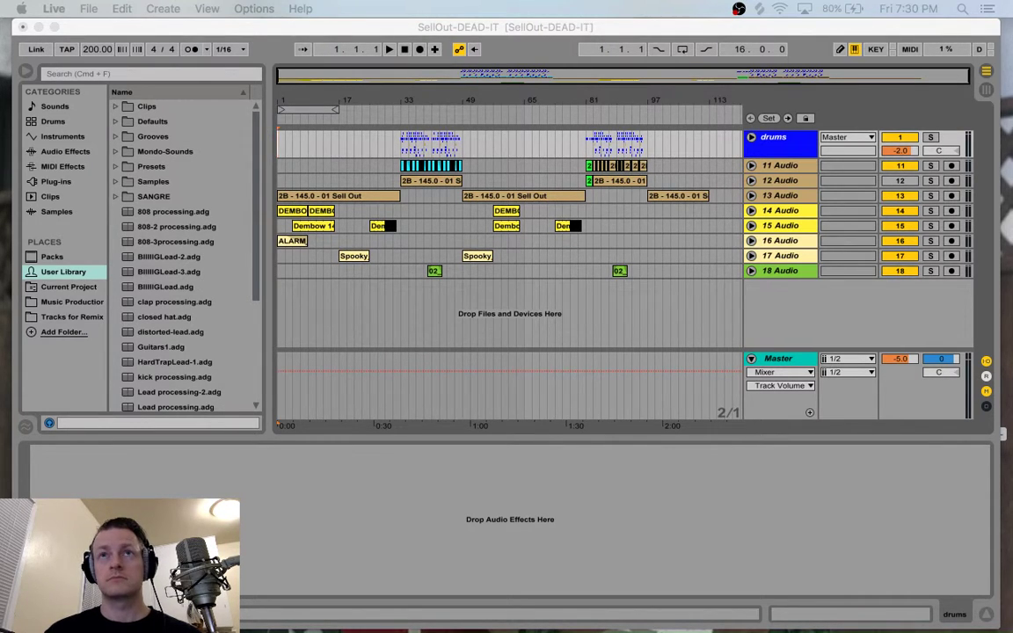
{"action": "left_click", "coordinate": [374, 297]}
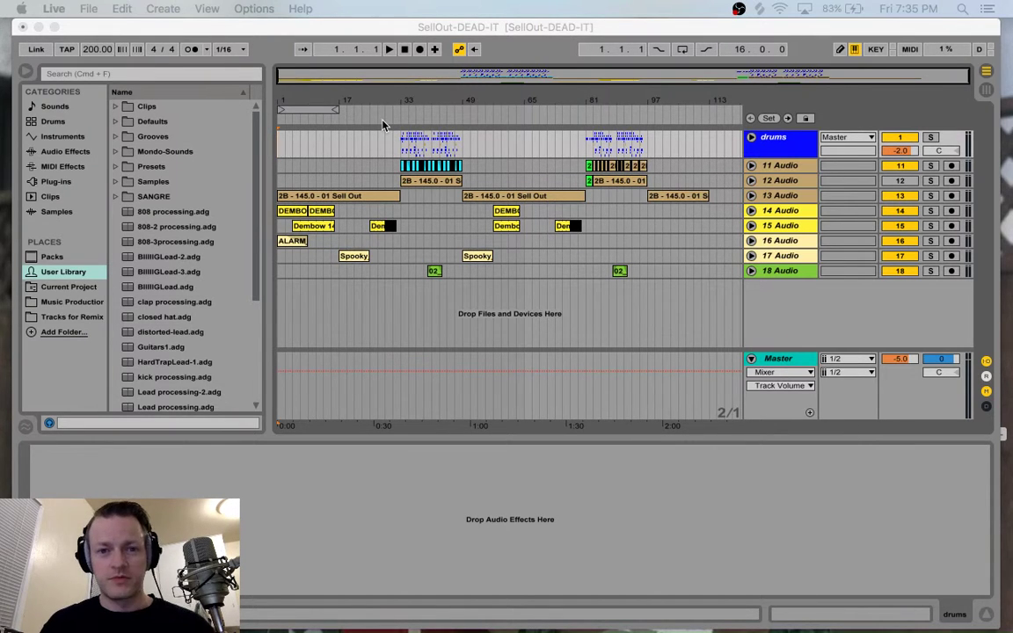
{"action": "left_click", "coordinate": [388, 77]}
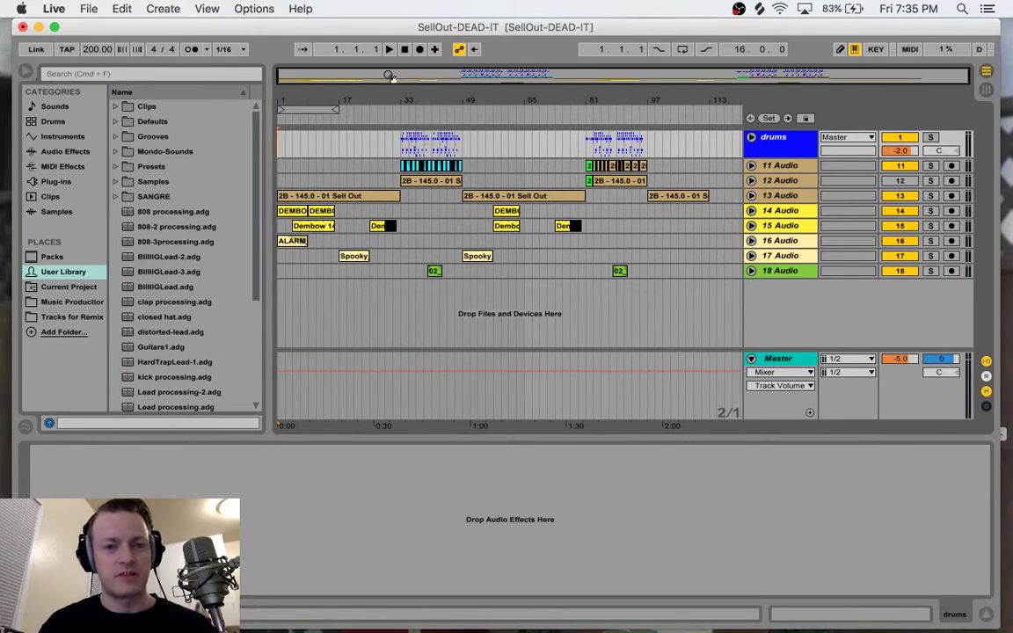
{"action": "mouse_move", "coordinate": [389, 77]}
{"action": "left_mouse_down"}
{"action": "mouse_move", "coordinate": [389, 95]}
{"action": "mouse_move", "coordinate": [428, 101]}
{"action": "mouse_move", "coordinate": [390, 95]}
{"action": "mouse_move", "coordinate": [390, 77]}
{"action": "left_mouse_up"}
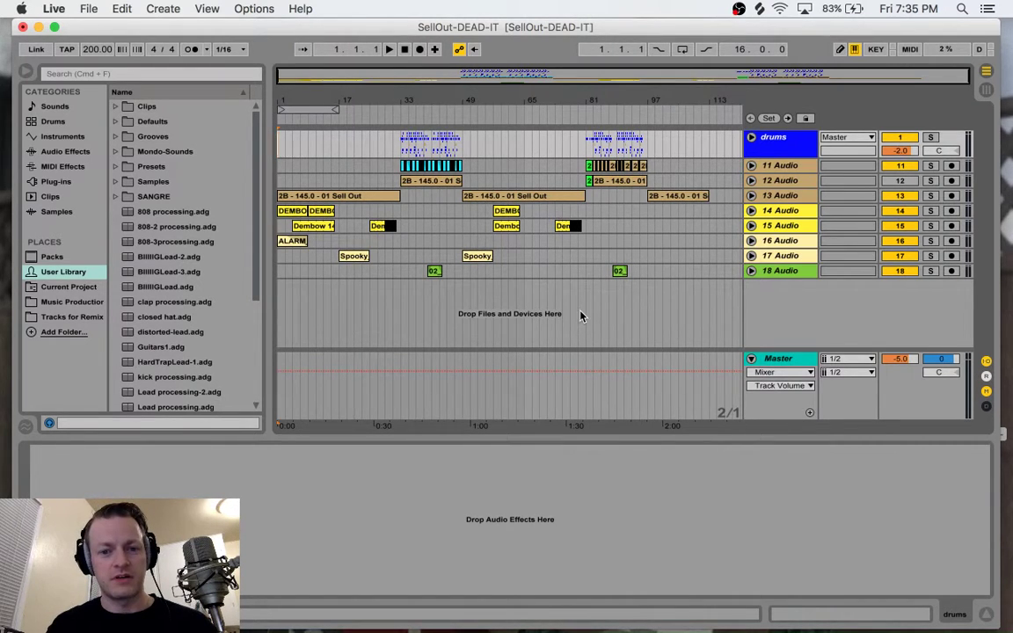
Step: Unfold track 13 Audio and show its Reverb automation lane
{"action": "left_click", "coordinate": [777, 197]}
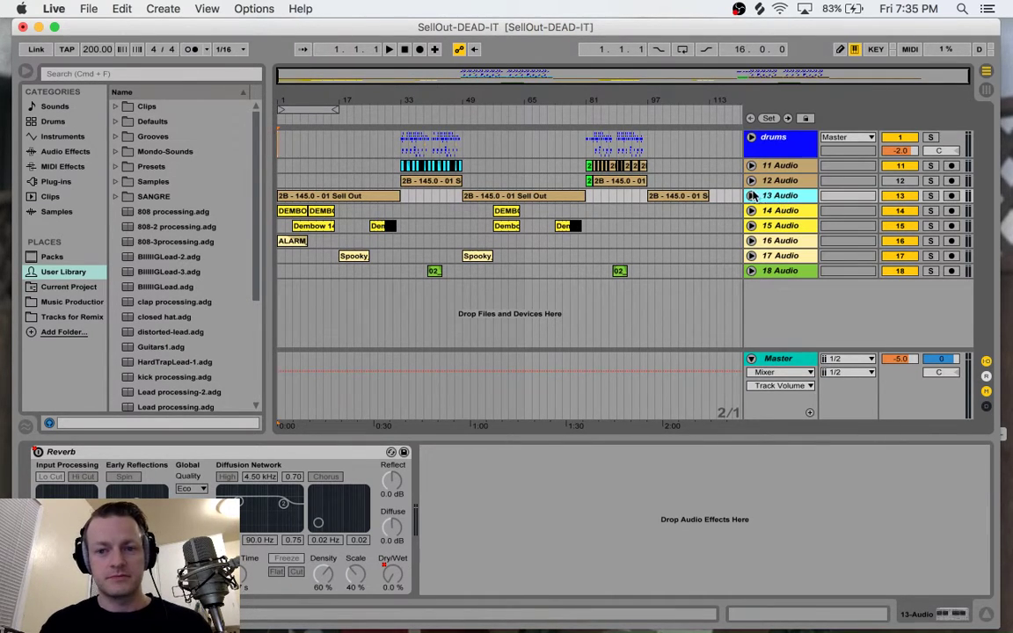
{"action": "left_click", "coordinate": [751, 196]}
{"action": "left_click", "coordinate": [751, 196]}
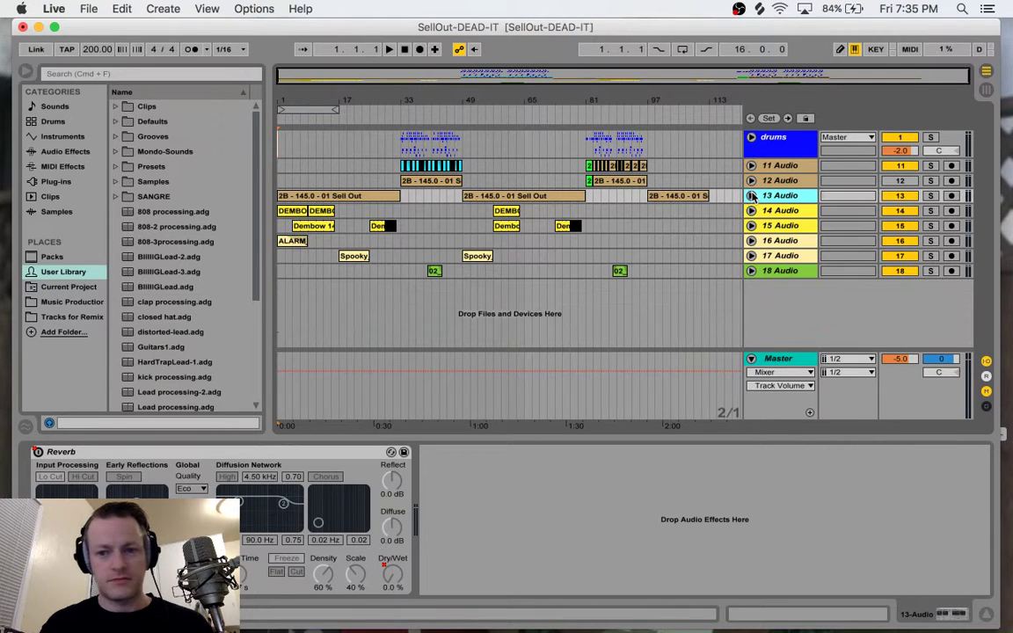
{"action": "left_click", "coordinate": [751, 196]}
{"action": "left_click", "coordinate": [774, 209]}
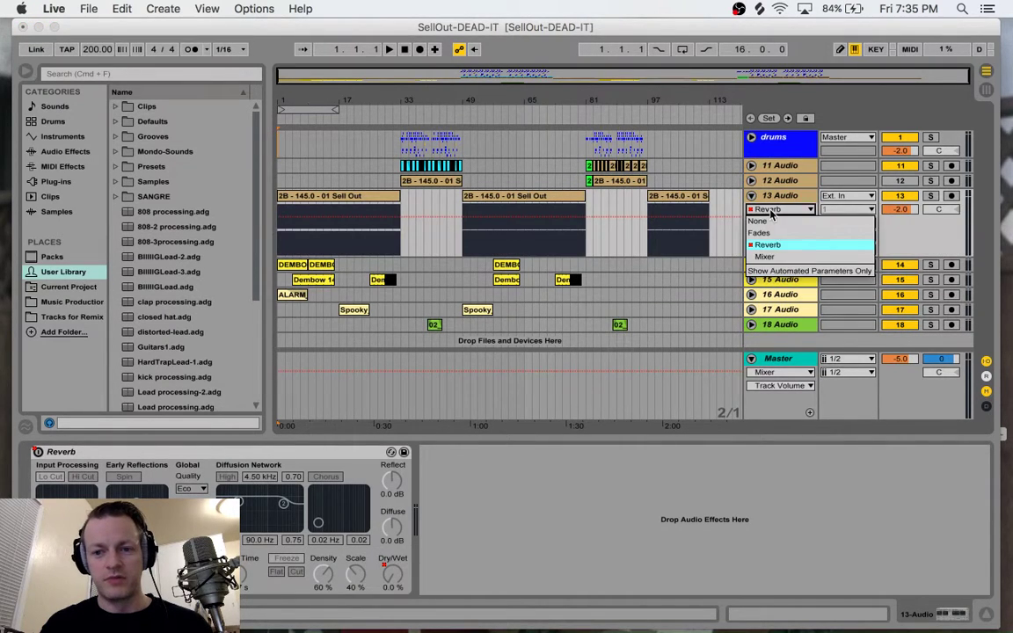
{"action": "left_click", "coordinate": [767, 240]}
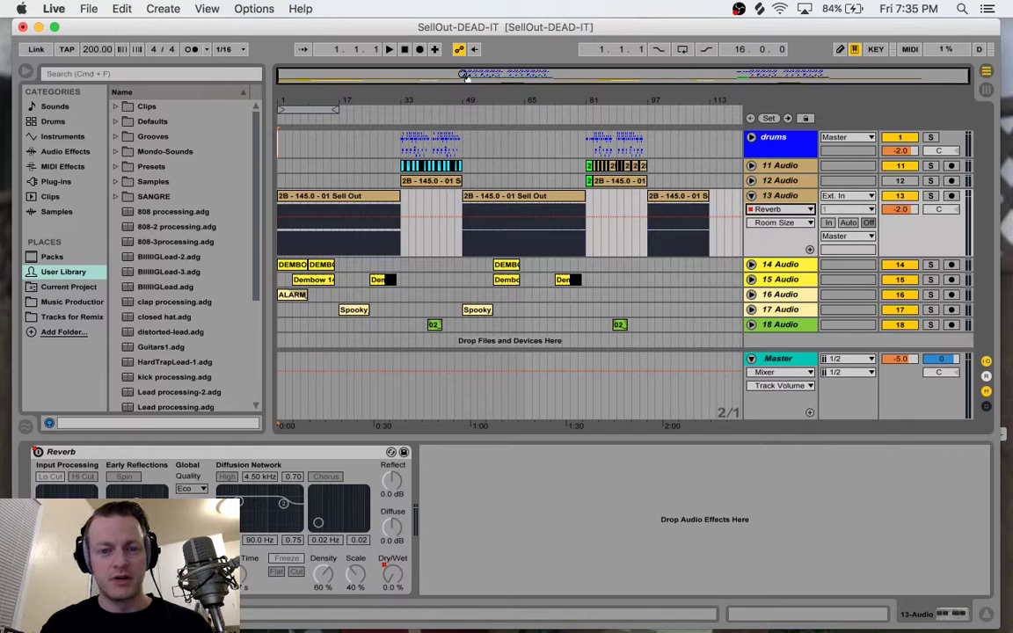
{"action": "left_click", "coordinate": [751, 196]}
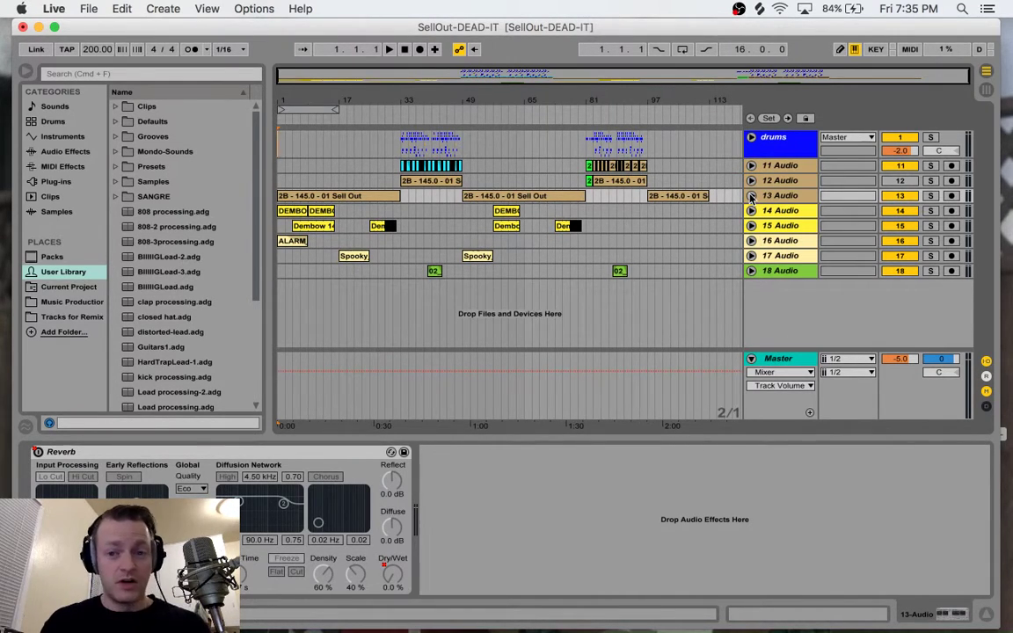
{"action": "left_click", "coordinate": [751, 196]}
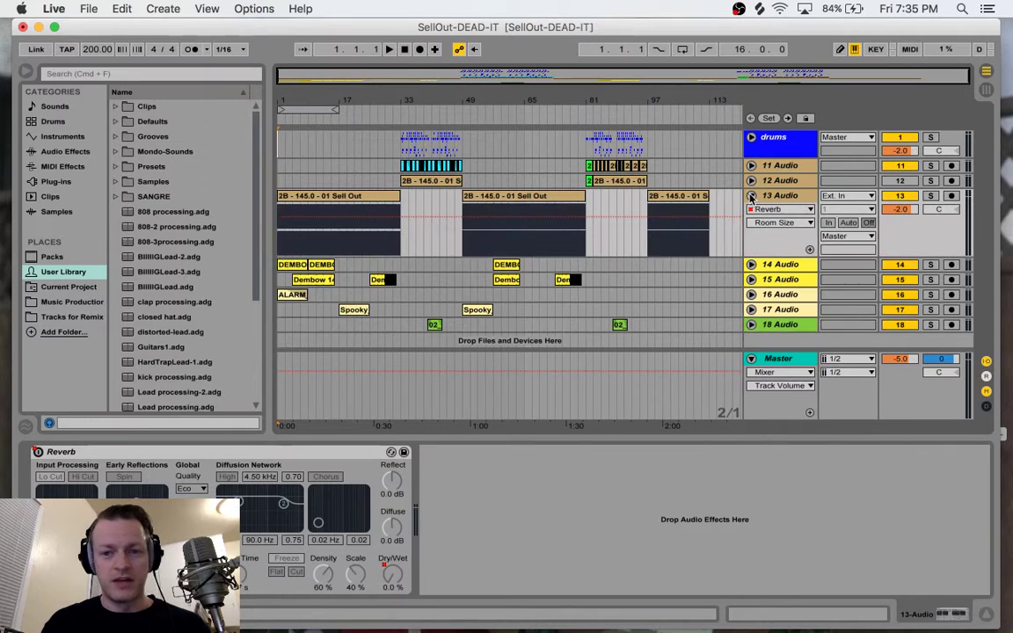
Step: Open the first Sell Out clip on track 13 Audio and examine its waveform from the start to its end marker at bar 33
{"action": "double_click", "coordinate": [332, 205]}
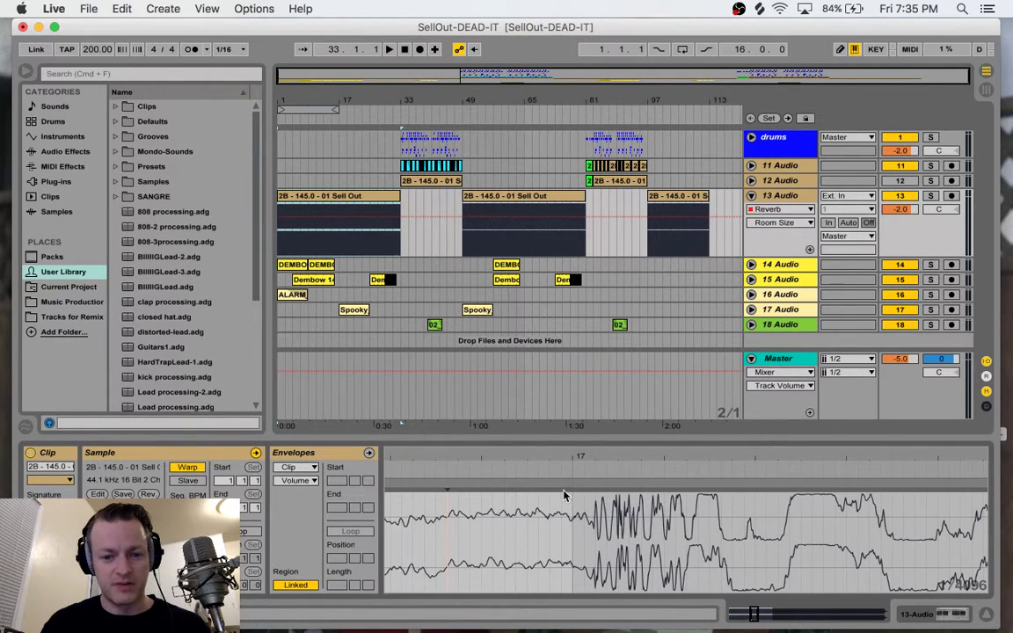
{"action": "left_click_drag", "start_coordinate": [549, 456], "coordinate": [474, 457]}
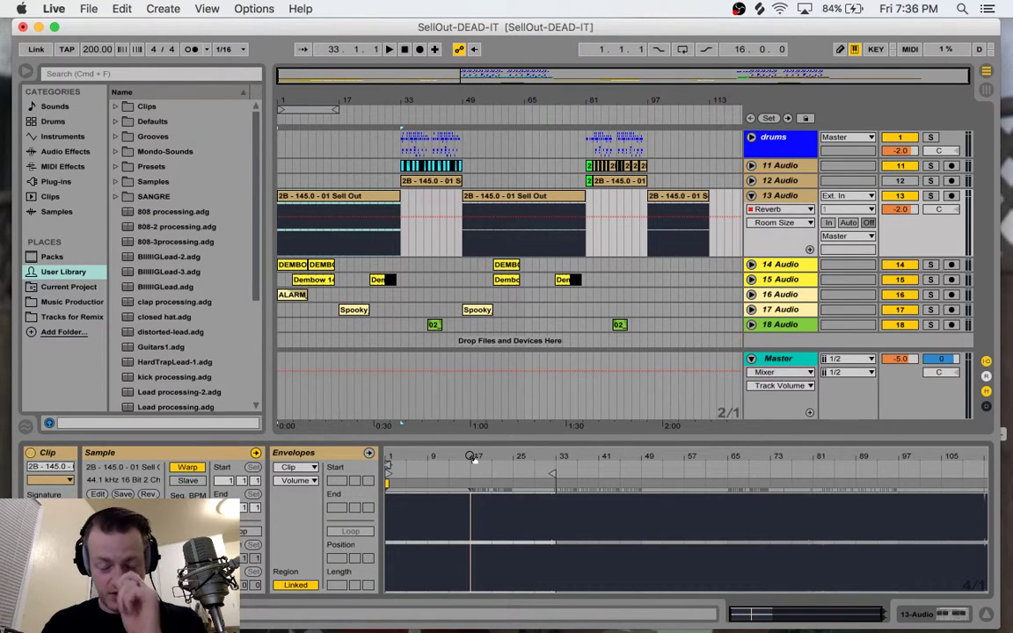
{"action": "left_click_drag", "start_coordinate": [472, 456], "coordinate": [522, 459]}
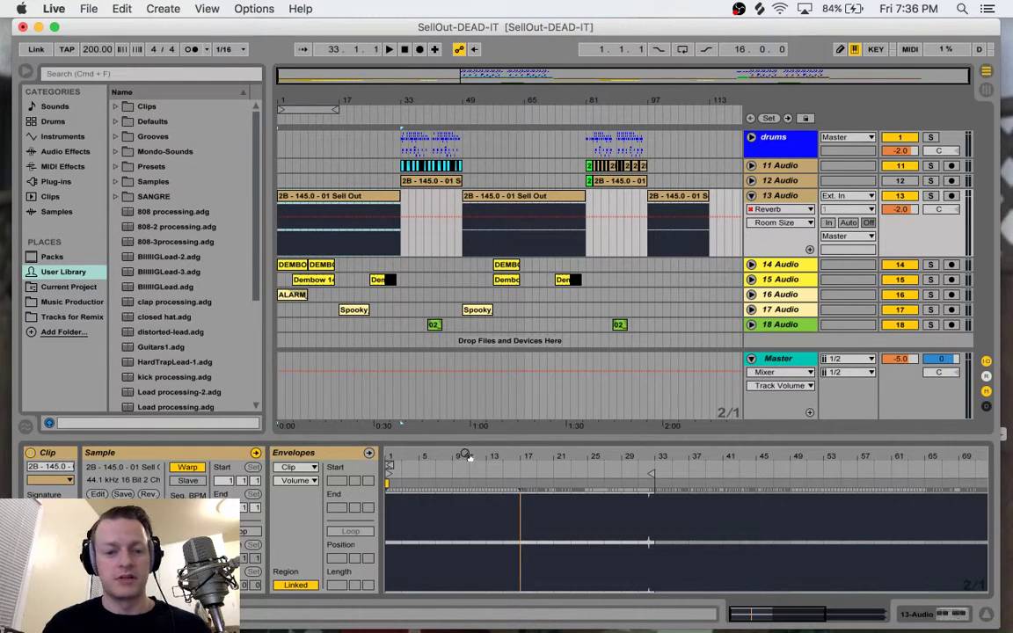
{"action": "left_click_drag", "start_coordinate": [466, 454], "coordinate": [718, 528]}
{"action": "left_click_drag", "start_coordinate": [498, 456], "coordinate": [471, 396]}
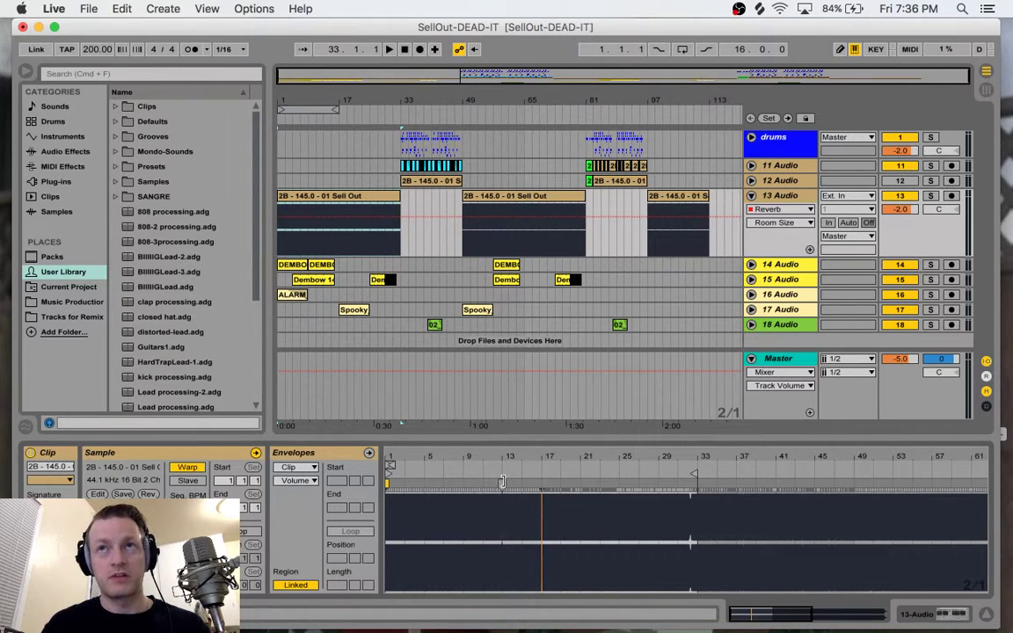
{"action": "left_click_drag", "start_coordinate": [481, 455], "coordinate": [482, 512]}
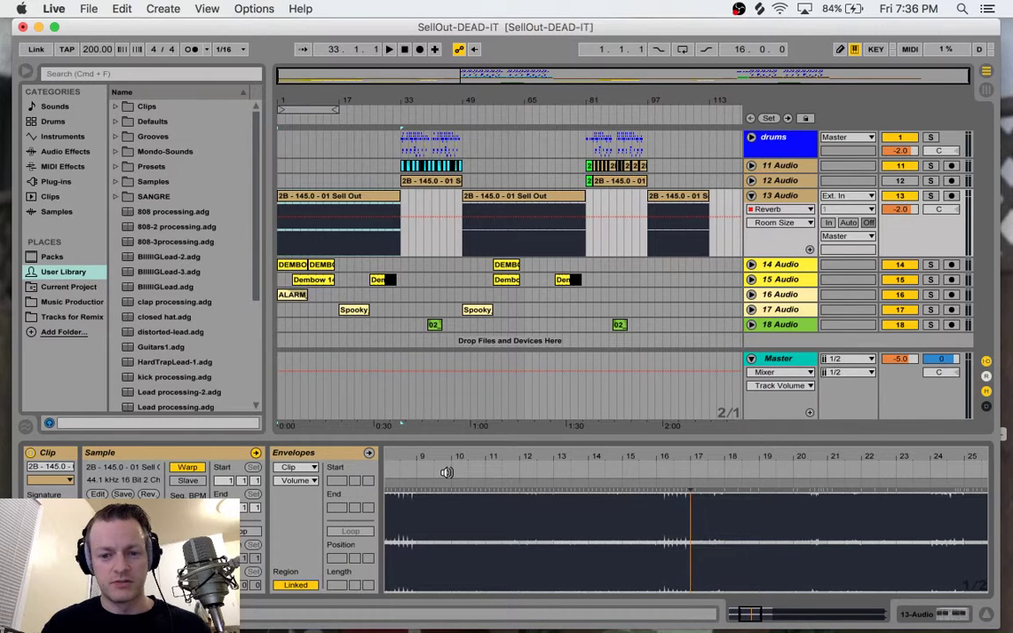
{"action": "scroll", "coordinate": [446, 472], "scroll_direction": "right", "scroll_amount": 10}
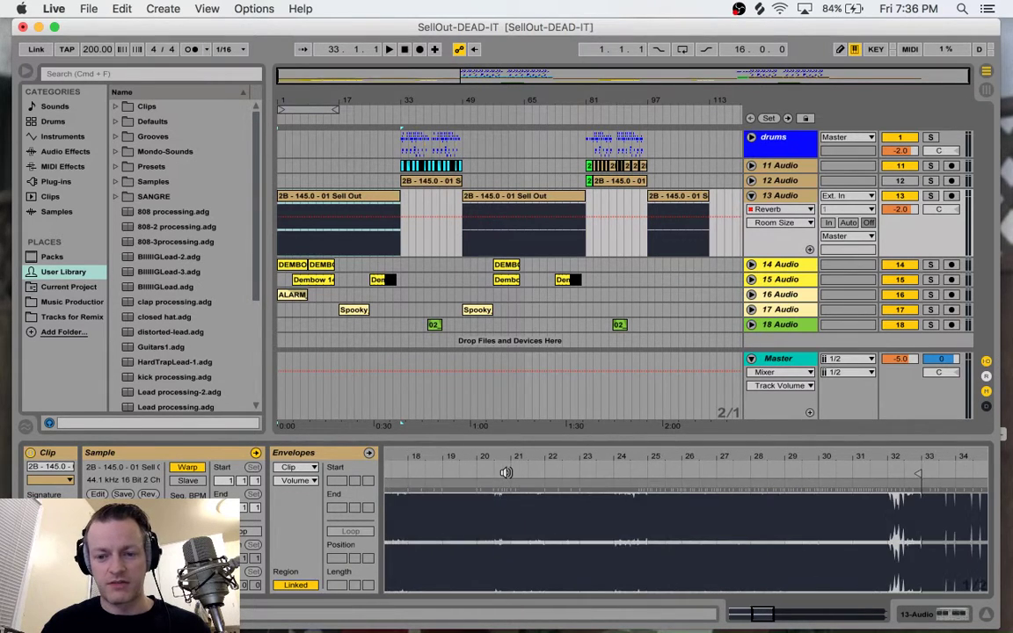
{"action": "scroll", "coordinate": [506, 472], "scroll_direction": "right", "scroll_amount": 8}
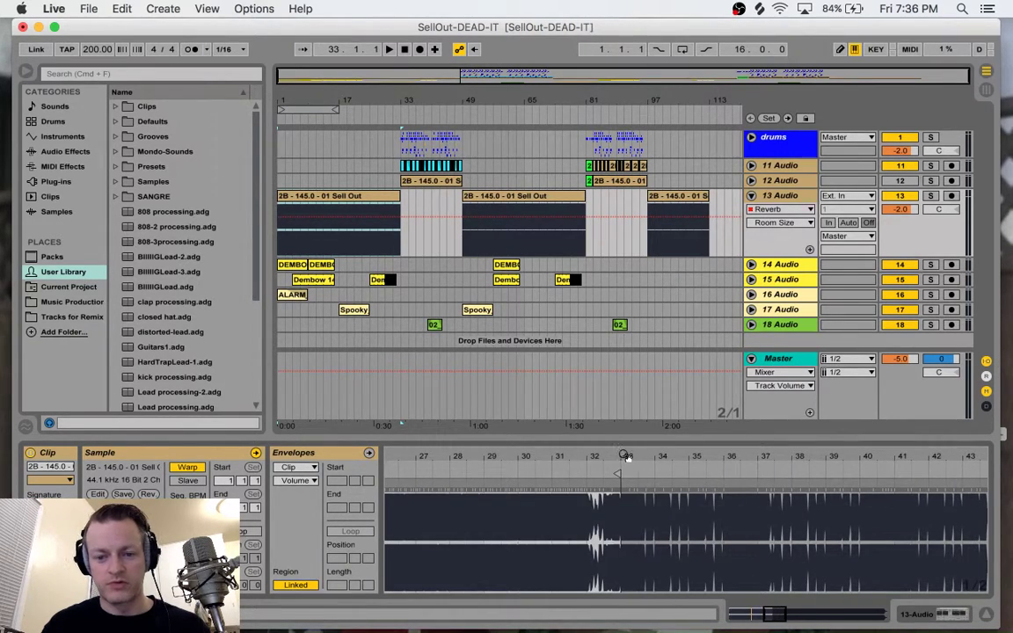
{"action": "left_click_drag", "start_coordinate": [623, 455], "coordinate": [623, 487]}
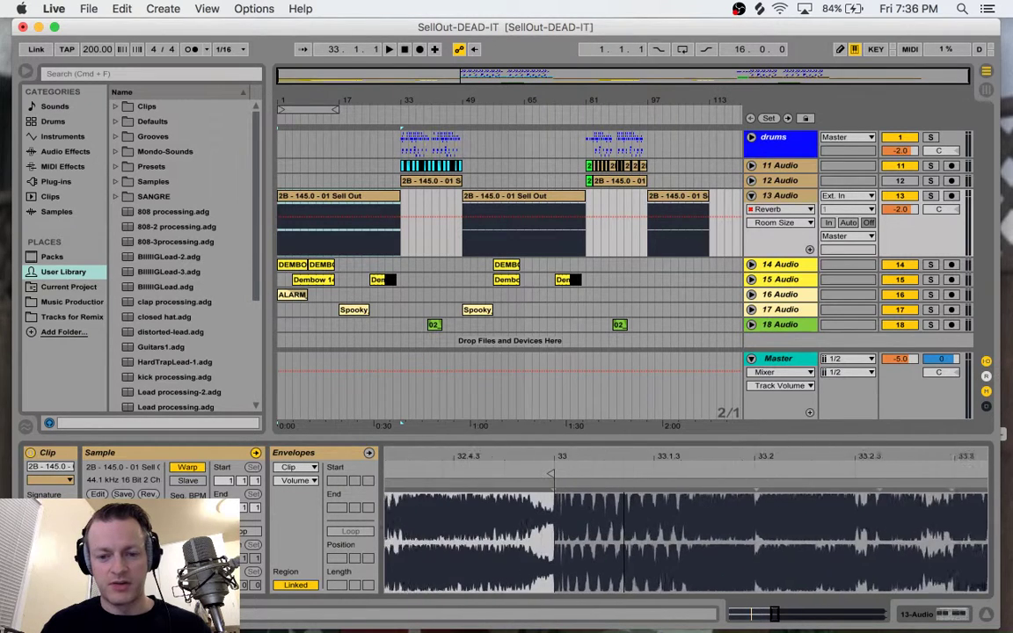
{"action": "left_click_drag", "start_coordinate": [555, 486], "coordinate": [555, 404]}
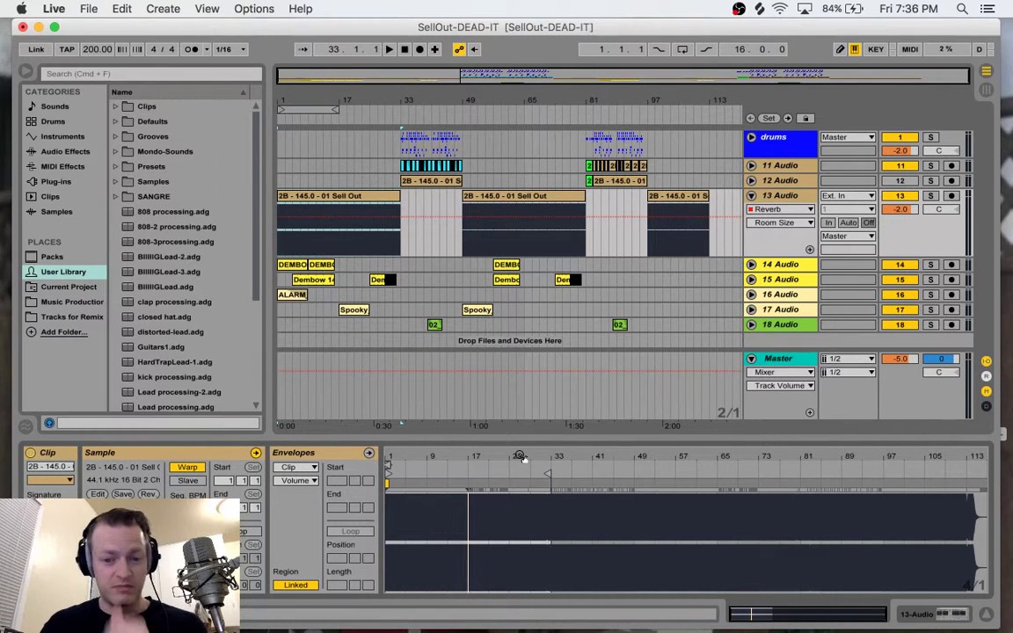
{"action": "mouse_move", "coordinate": [519, 457]}
{"action": "left_mouse_down"}
{"action": "mouse_move", "coordinate": [547, 461]}
{"action": "mouse_move", "coordinate": [538, 459]}
{"action": "left_mouse_up"}
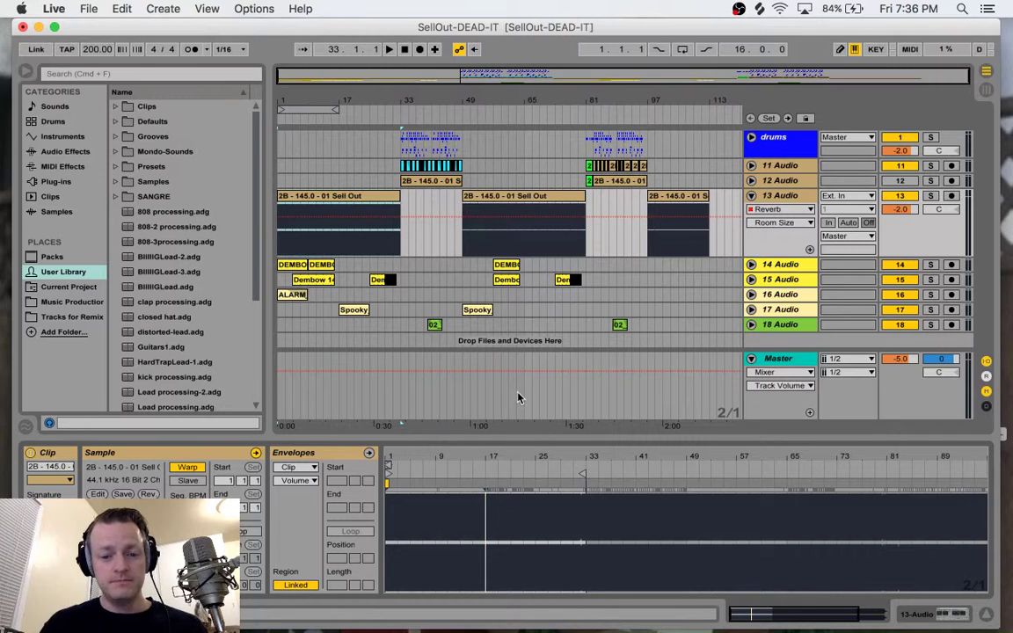
{"action": "left_click_drag", "start_coordinate": [517, 453], "coordinate": [494, 457]}
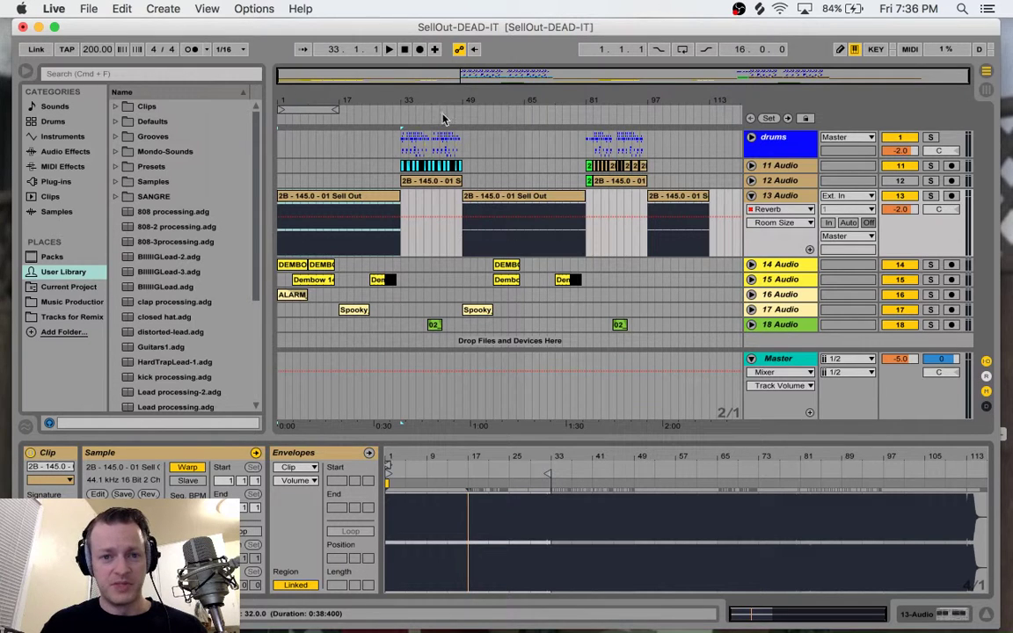
Step: Compare the first two Sell Out clips on track 13 Audio on either side of the gap between bars 33 and 49
{"action": "left_click_drag", "start_coordinate": [424, 74], "coordinate": [425, 74]}
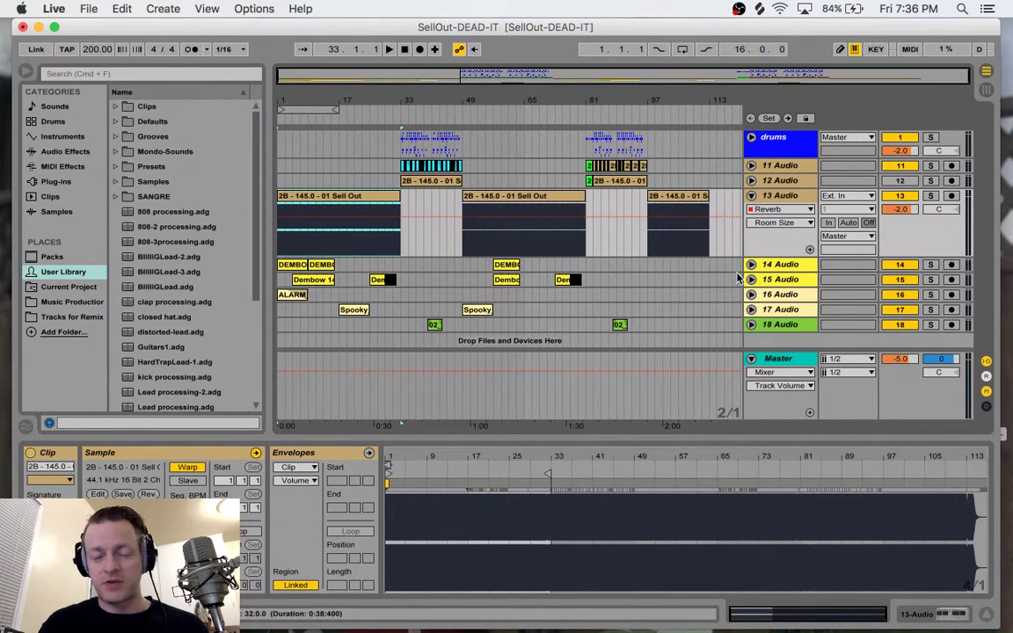
{"action": "left_click", "coordinate": [479, 197]}
{"action": "left_click_drag", "start_coordinate": [429, 73], "coordinate": [458, 74]}
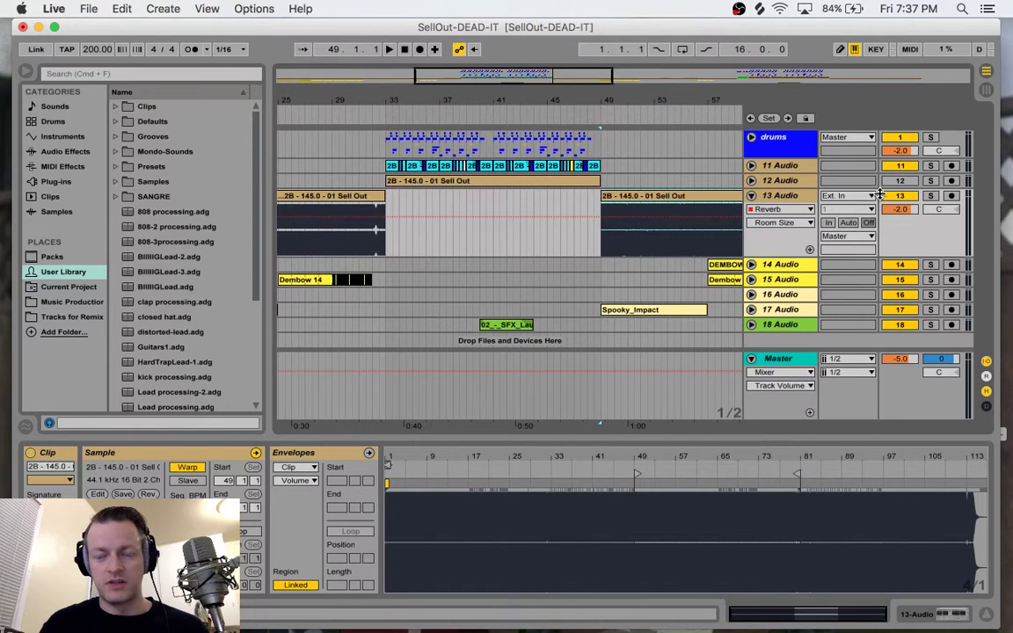
{"action": "left_click", "coordinate": [364, 197]}
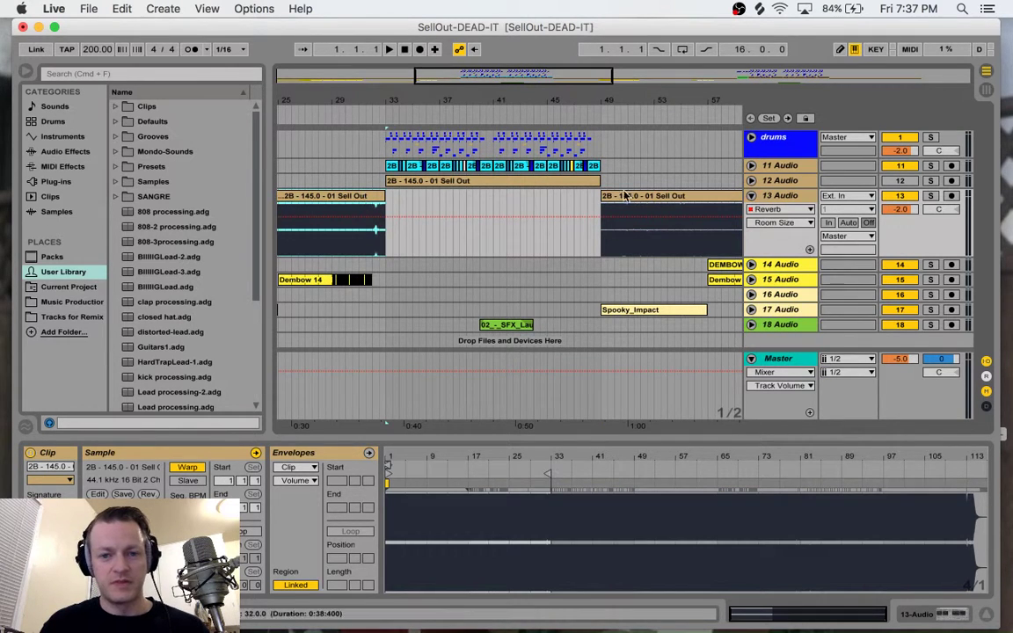
{"action": "left_click", "coordinate": [632, 199]}
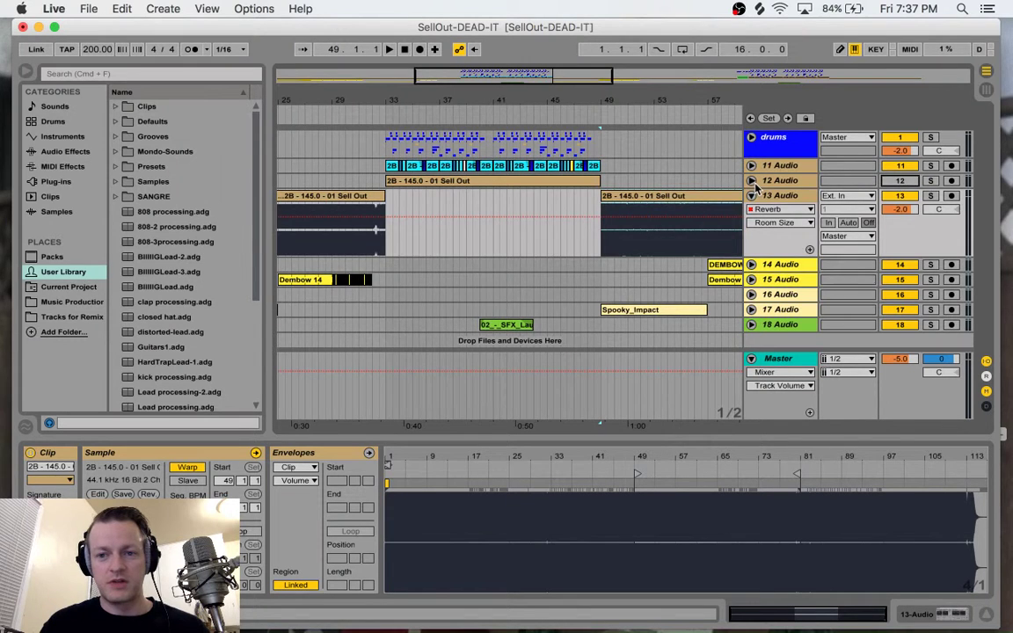
Step: Unfold track 12 Audio and show the details of its Sell Out clip starting at bar 33
{"action": "left_click", "coordinate": [752, 181]}
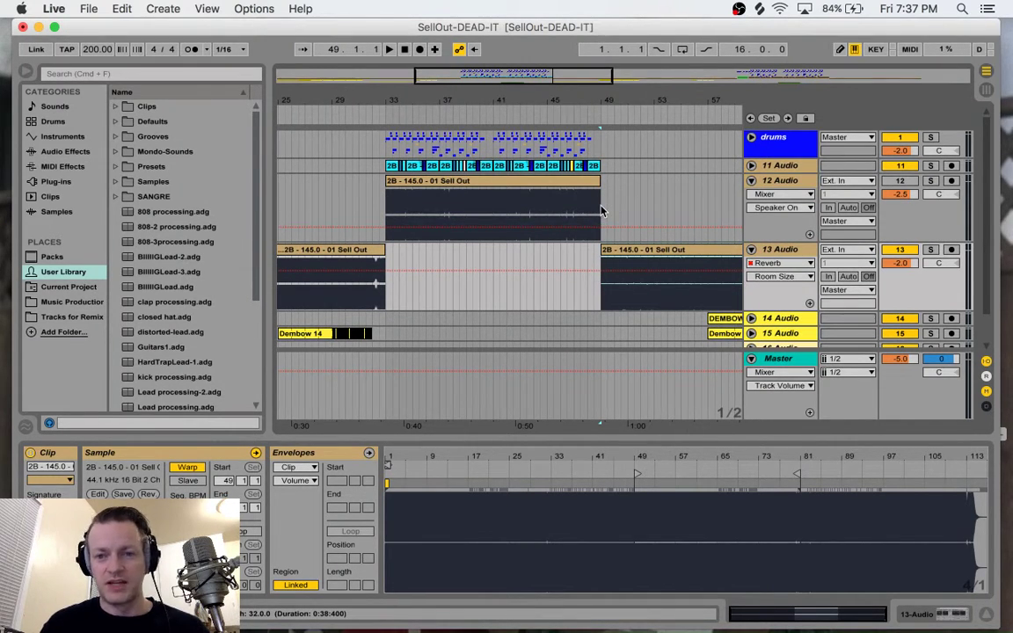
{"action": "left_click", "coordinate": [547, 186]}
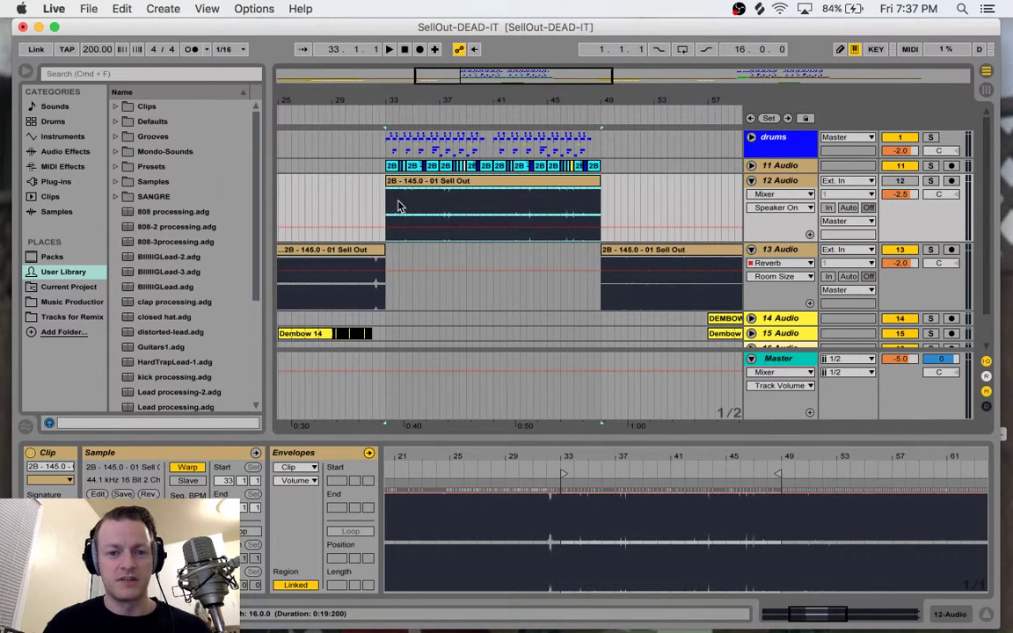
{"action": "left_click_drag", "start_coordinate": [508, 75], "coordinate": [506, 33]}
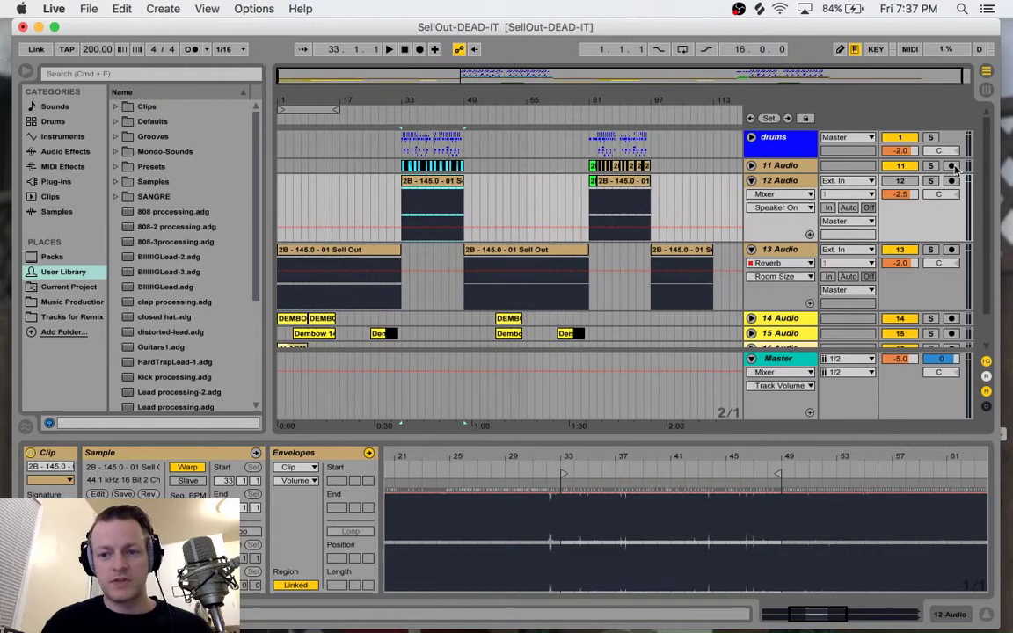
Step: Solo track 13 Audio and audition the end of its first Sell Out clip leading into bar 33
{"action": "left_click", "coordinate": [931, 250]}
{"action": "left_click", "coordinate": [390, 290]}
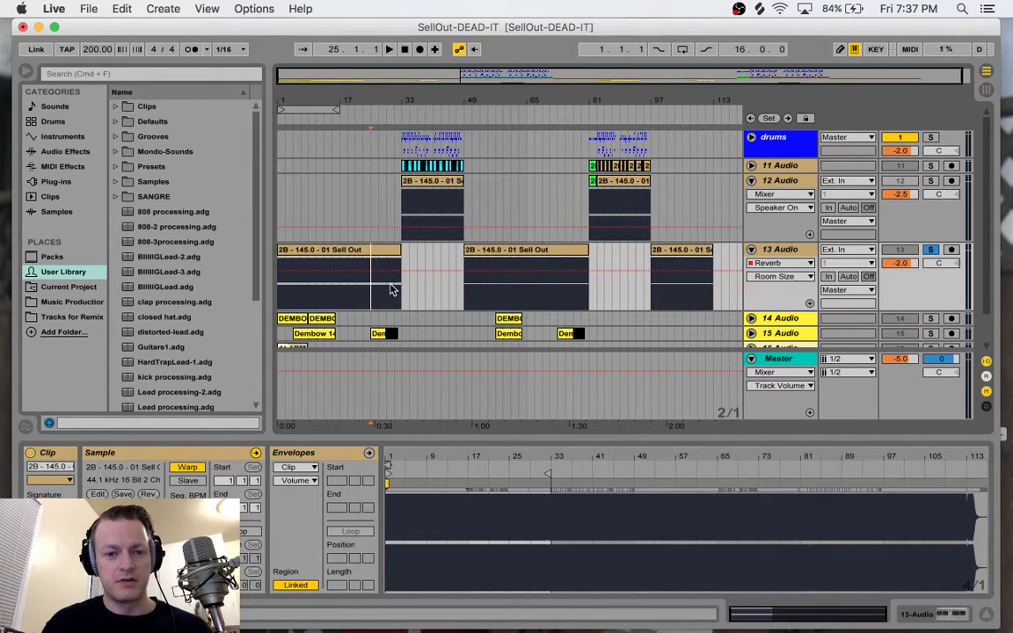
{"action": "key", "text": "space"}
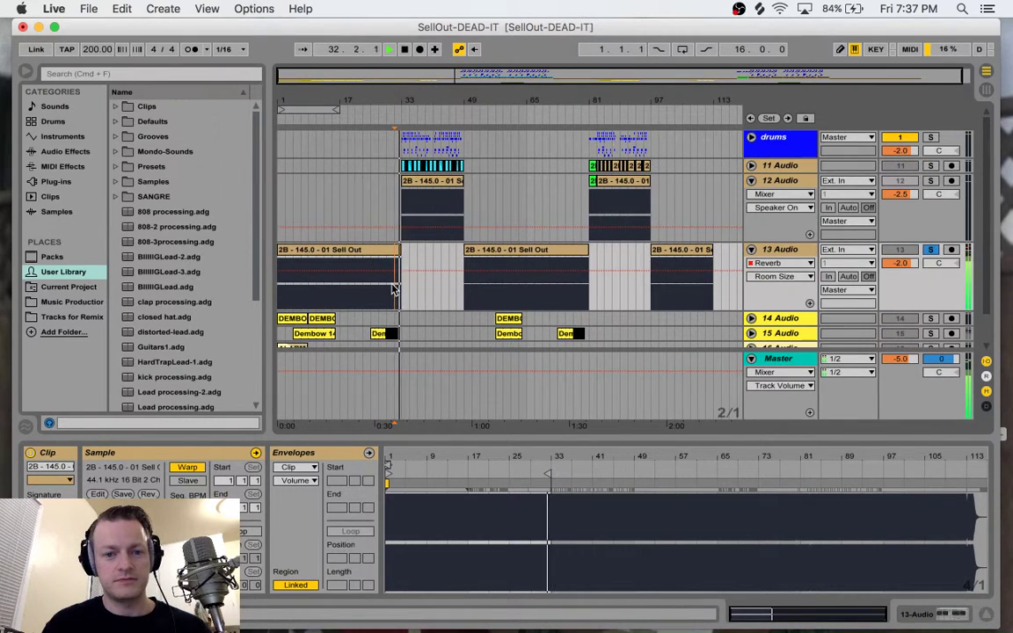
{"action": "key", "text": "space"}
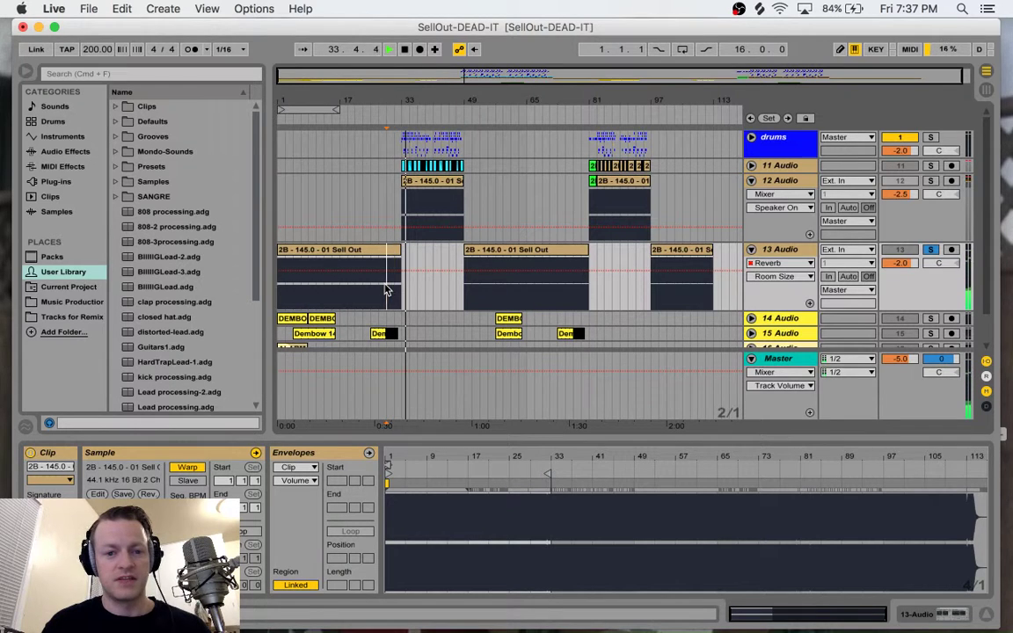
{"action": "key", "text": "space"}
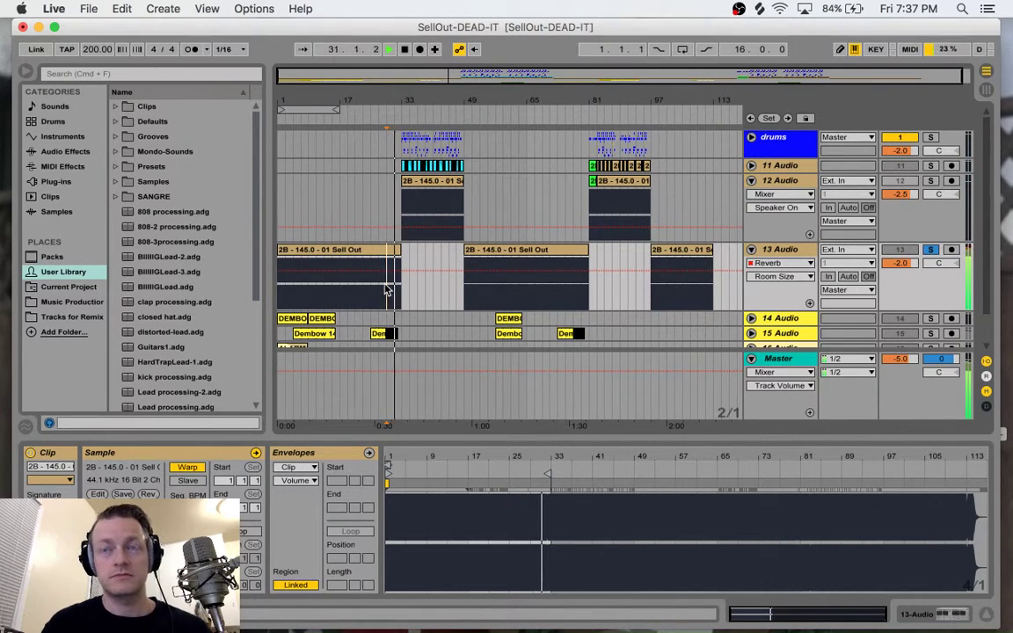
{"action": "key", "text": "space"}
{"action": "key", "text": "space"}
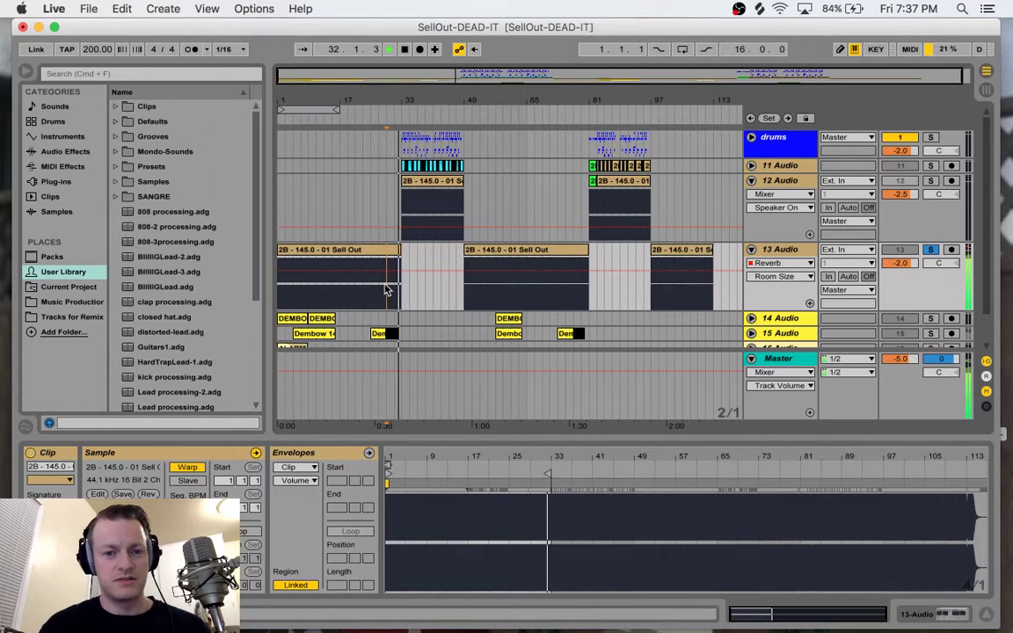
{"action": "key", "text": "space"}
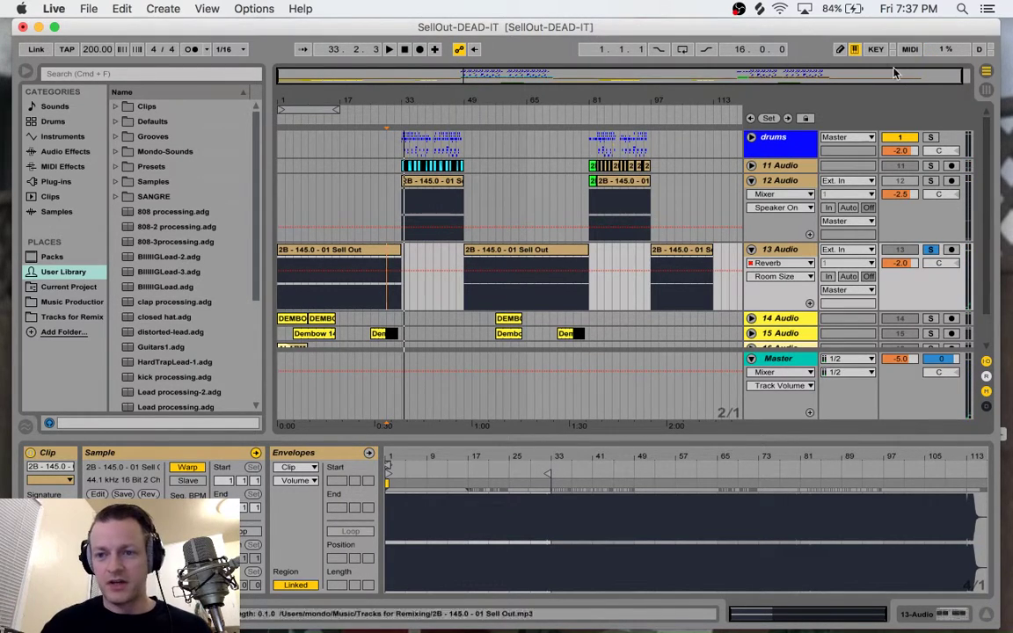
Step: Switch the solo to track 12 Audio and play its Sell Out clip from bar 33
{"action": "left_click", "coordinate": [931, 181]}
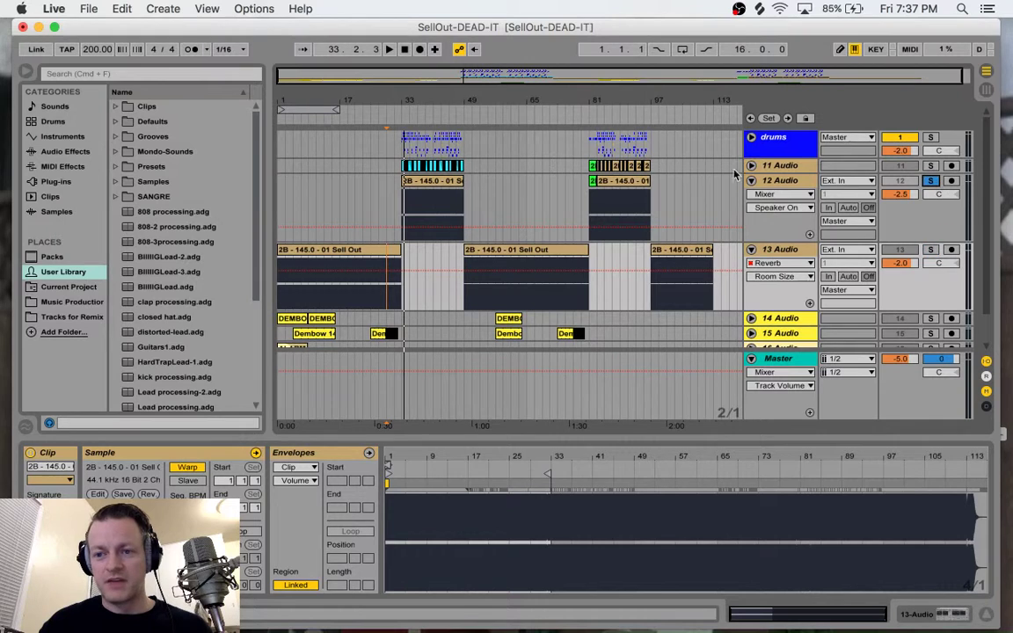
{"action": "left_click", "coordinate": [441, 182]}
{"action": "key", "text": "space"}
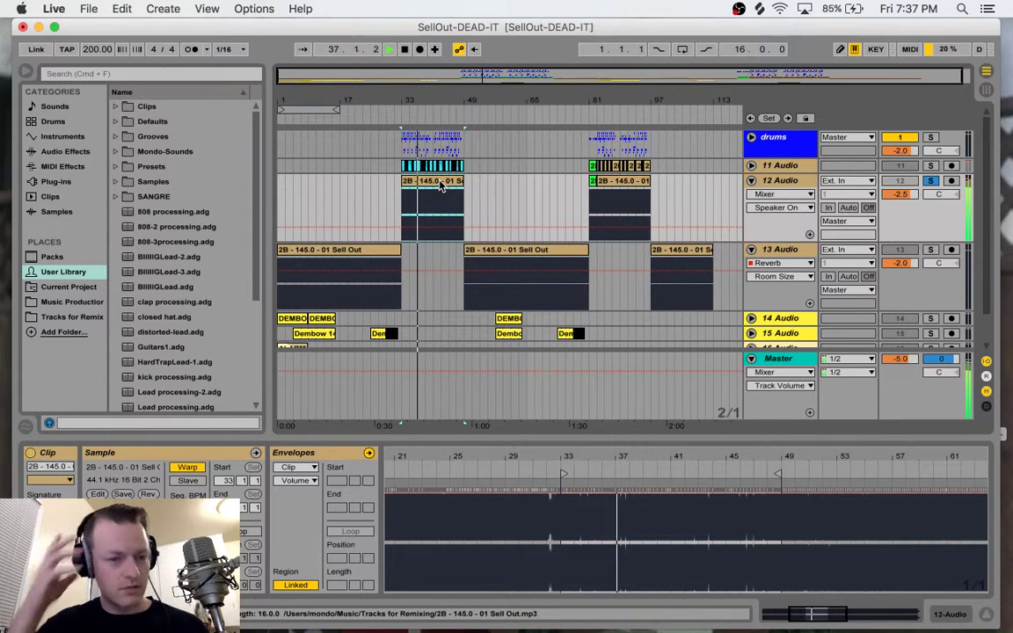
Step: Stop playback and fold tracks 12 Audio and 13 Audio
{"action": "key", "text": "space"}
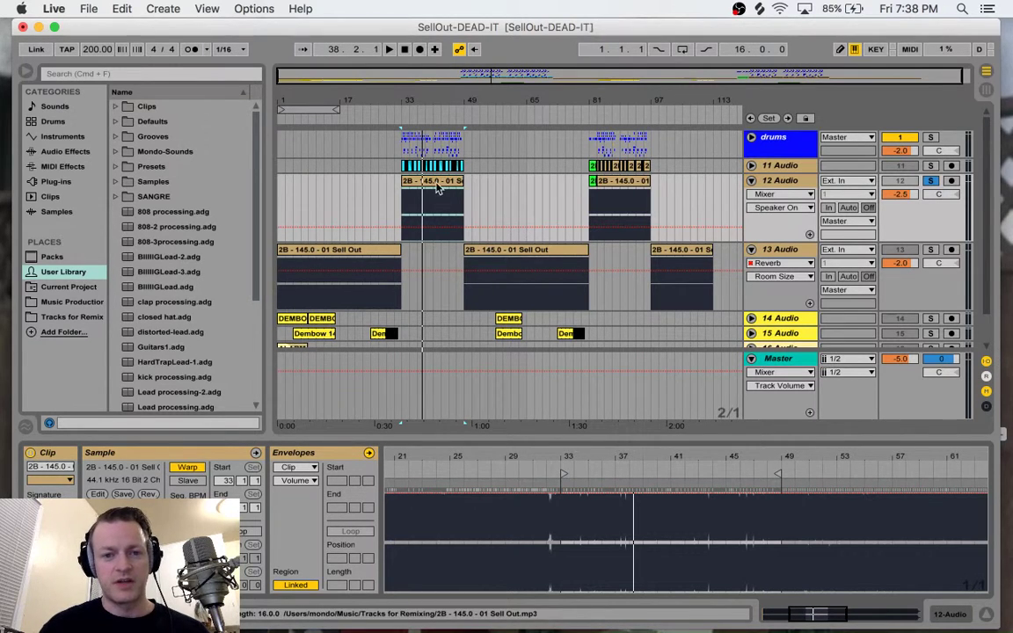
{"action": "left_click", "coordinate": [751, 181]}
{"action": "left_click", "coordinate": [751, 195]}
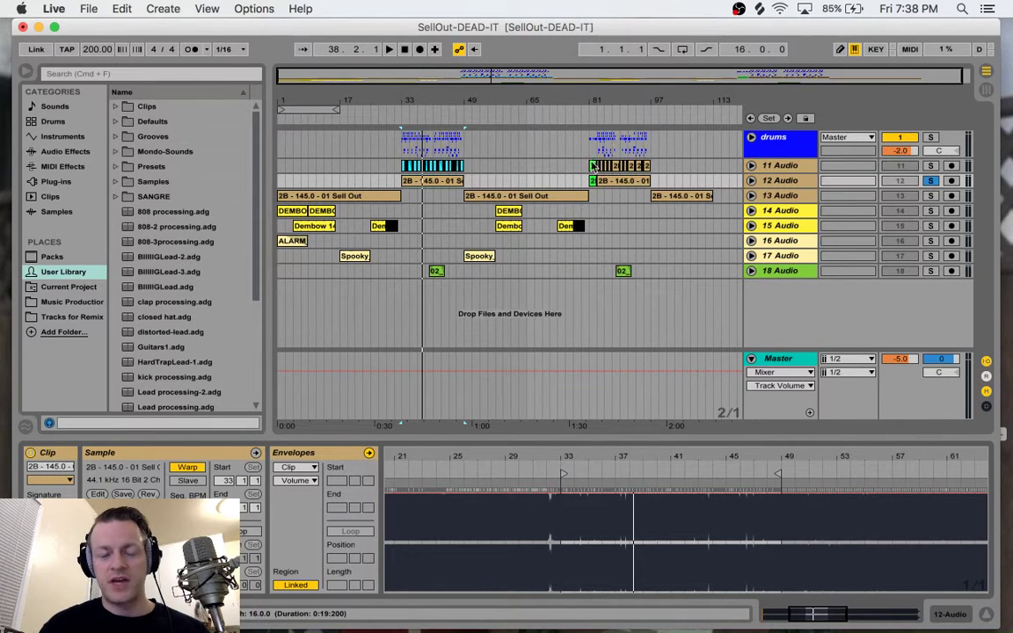
Step: Unfold the drums group to show its individual tracks between bars 33 and 49
{"action": "left_click_drag", "start_coordinate": [421, 78], "coordinate": [437, 164]}
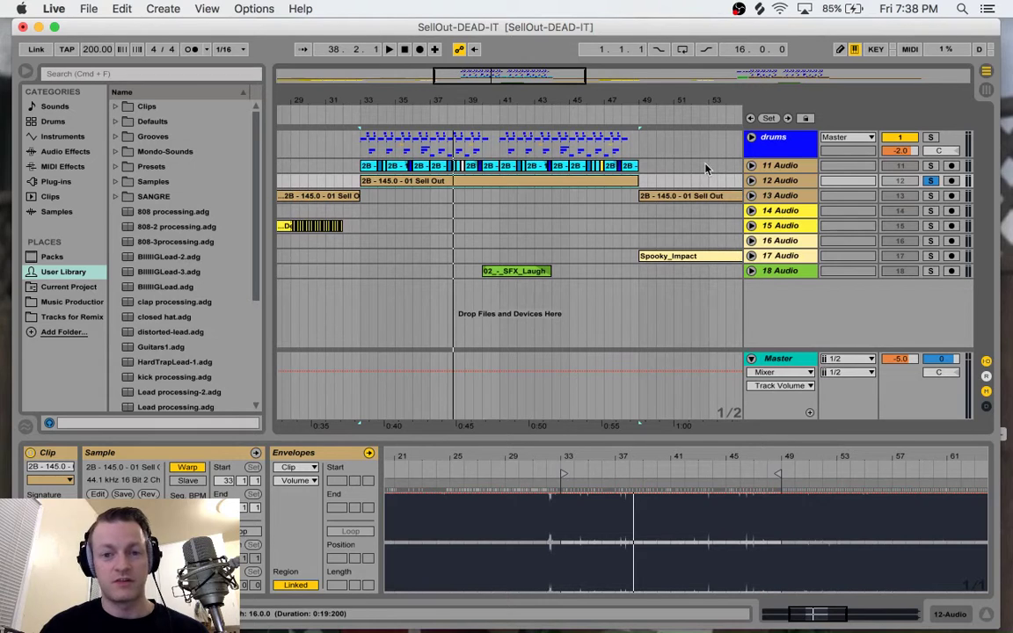
{"action": "left_click", "coordinate": [750, 137]}
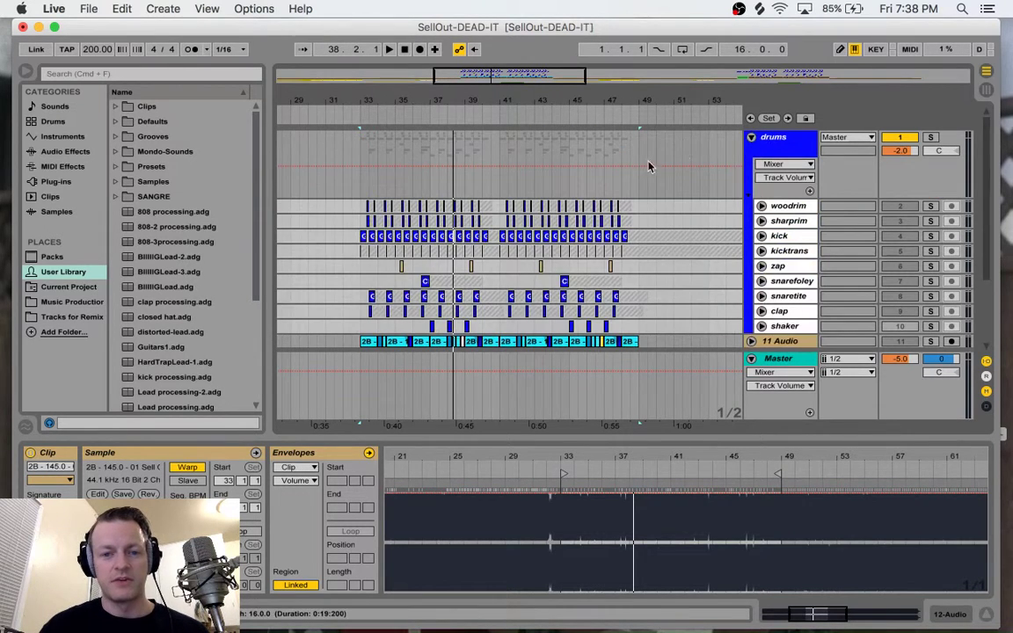
{"action": "left_click", "coordinate": [789, 208]}
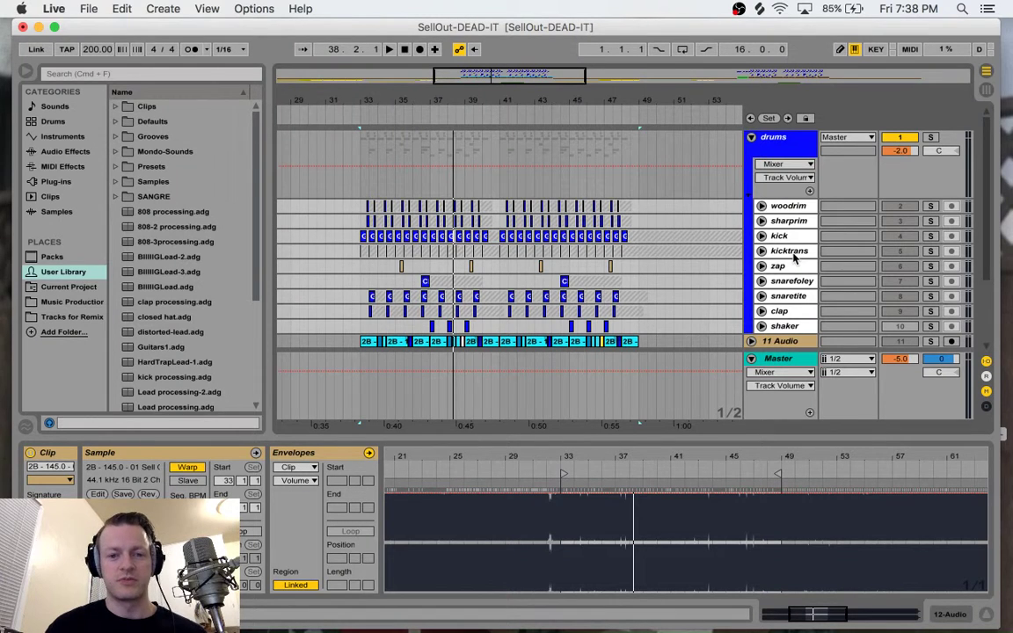
Step: Solo the drums group and audition its pattern from bar 33
{"action": "left_click", "coordinate": [931, 141]}
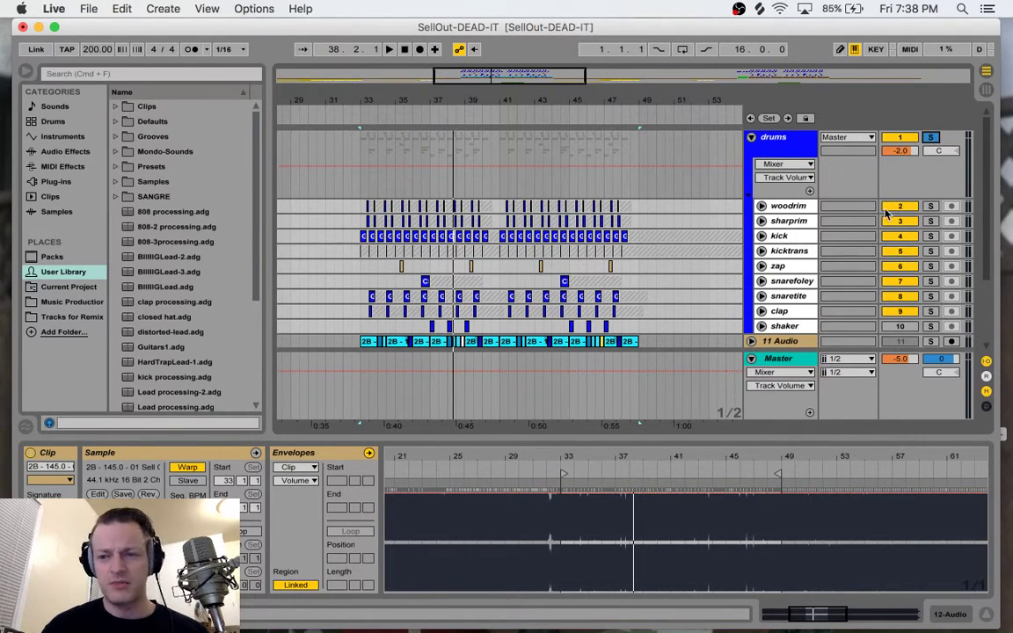
{"action": "left_click", "coordinate": [360, 273]}
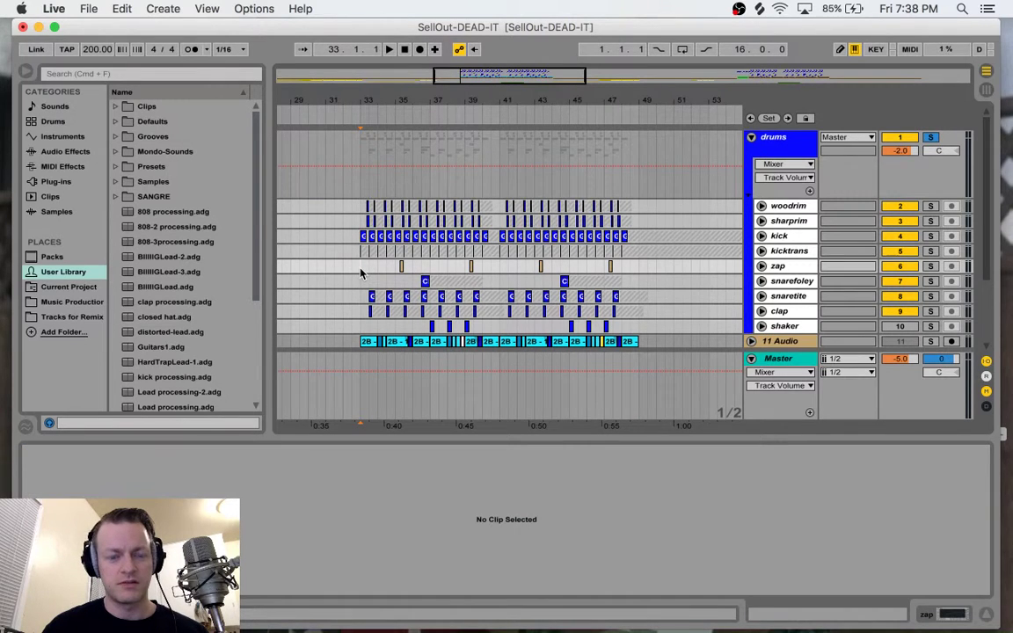
{"action": "key", "text": "space"}
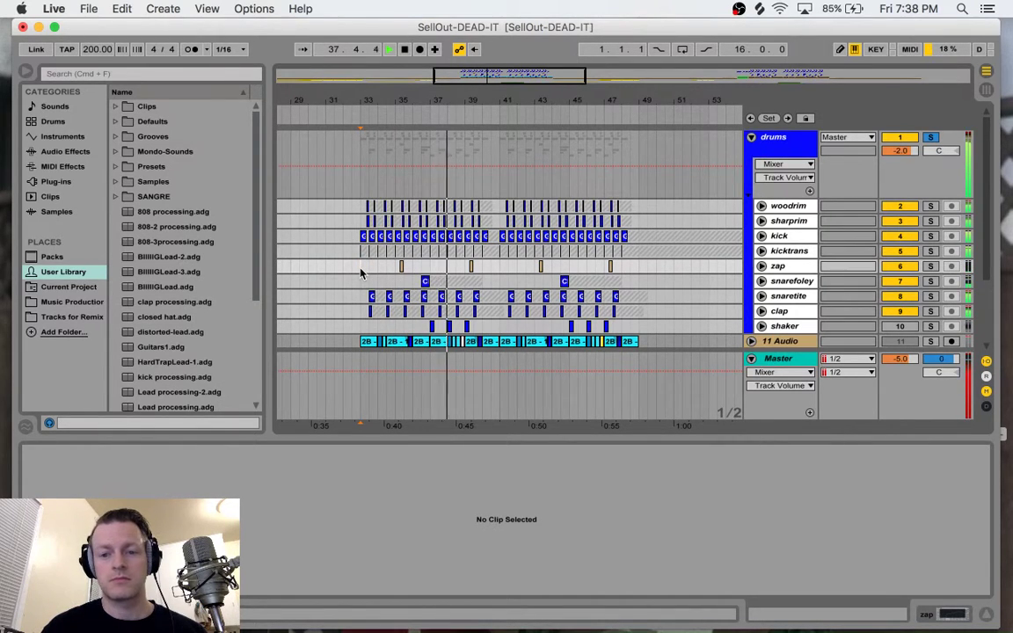
{"action": "key", "text": "space"}
Step: Fold the Master track and hide the clip view to enlarge the arrangement, and replay the start of the soloed drums
{"action": "left_click", "coordinate": [752, 360]}
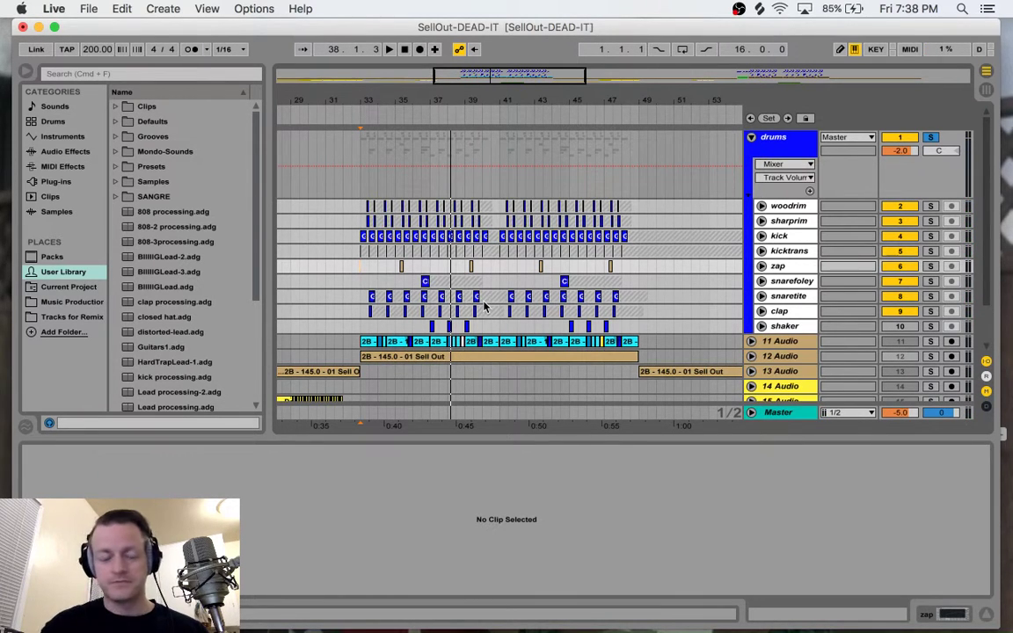
{"action": "left_click_drag", "start_coordinate": [496, 437], "coordinate": [496, 607]}
{"action": "key", "text": "space"}
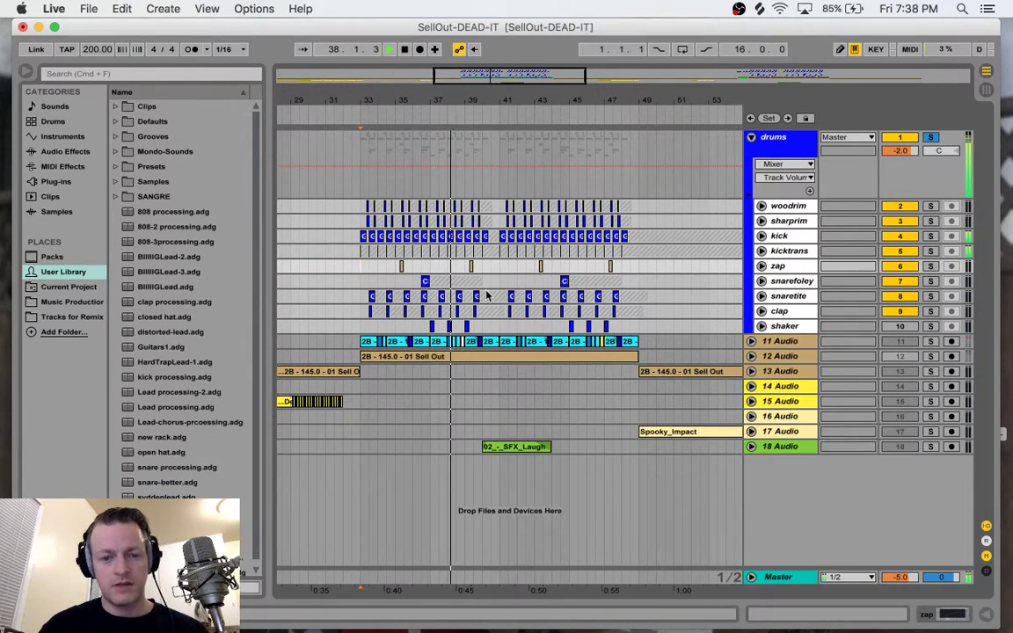
{"action": "key", "text": "space"}
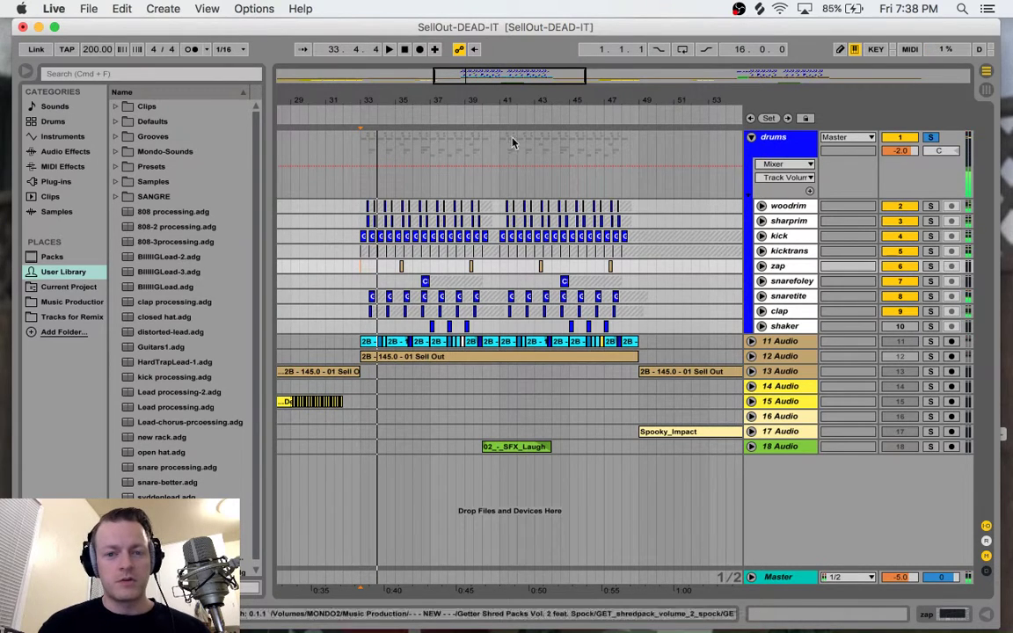
Step: Narrow the browser and fit the drum section from bar 33 to 49 across the arrangement
{"action": "left_click_drag", "start_coordinate": [435, 99], "coordinate": [435, 123]}
{"action": "left_click_drag", "start_coordinate": [486, 77], "coordinate": [485, 79]}
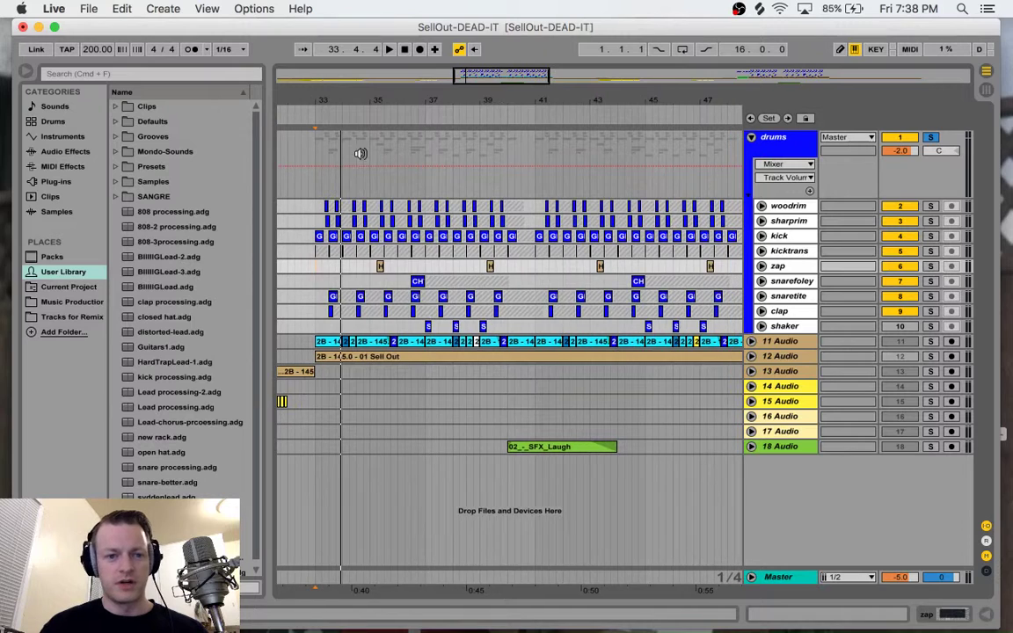
{"action": "left_click_drag", "start_coordinate": [268, 171], "coordinate": [223, 171]}
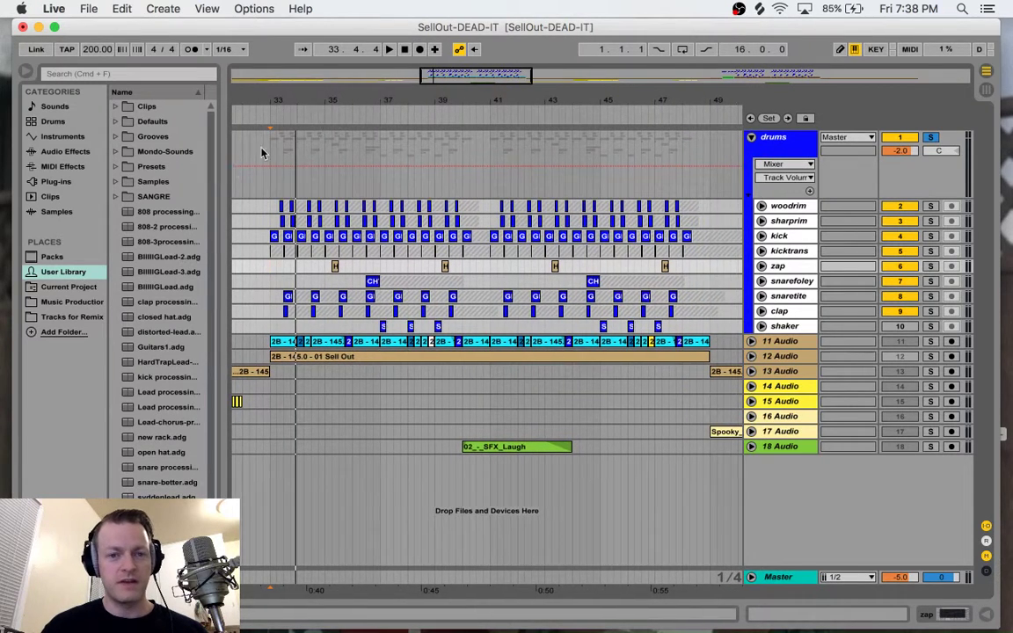
{"action": "left_click_drag", "start_coordinate": [453, 77], "coordinate": [451, 80]}
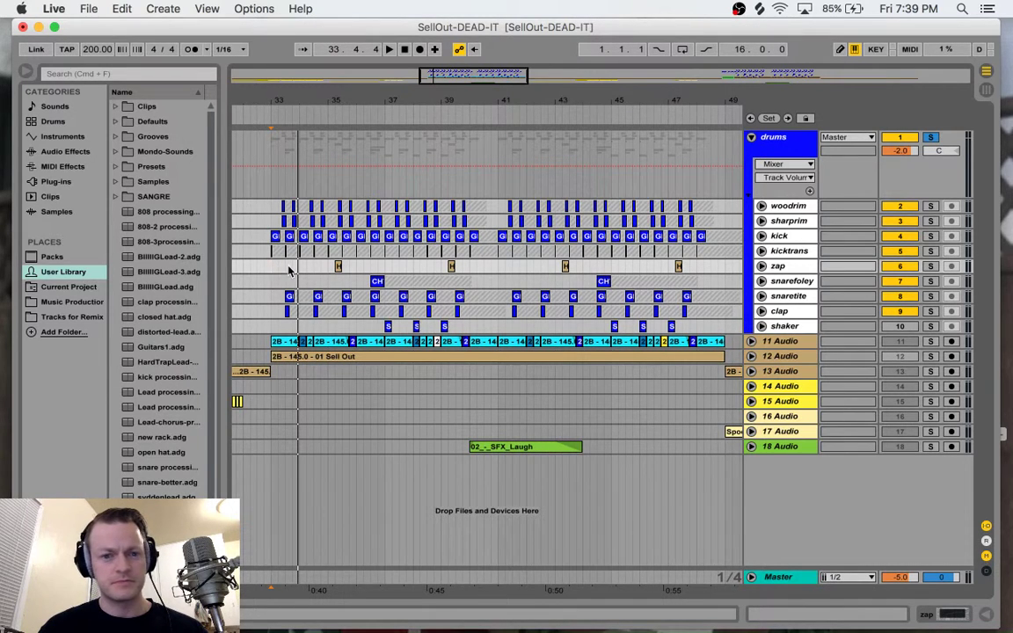
Step: Compare the kick and kicktrans waveforms from bar 33 by unfolding both tracks, and fold them again
{"action": "left_click_drag", "start_coordinate": [387, 73], "coordinate": [429, 73]}
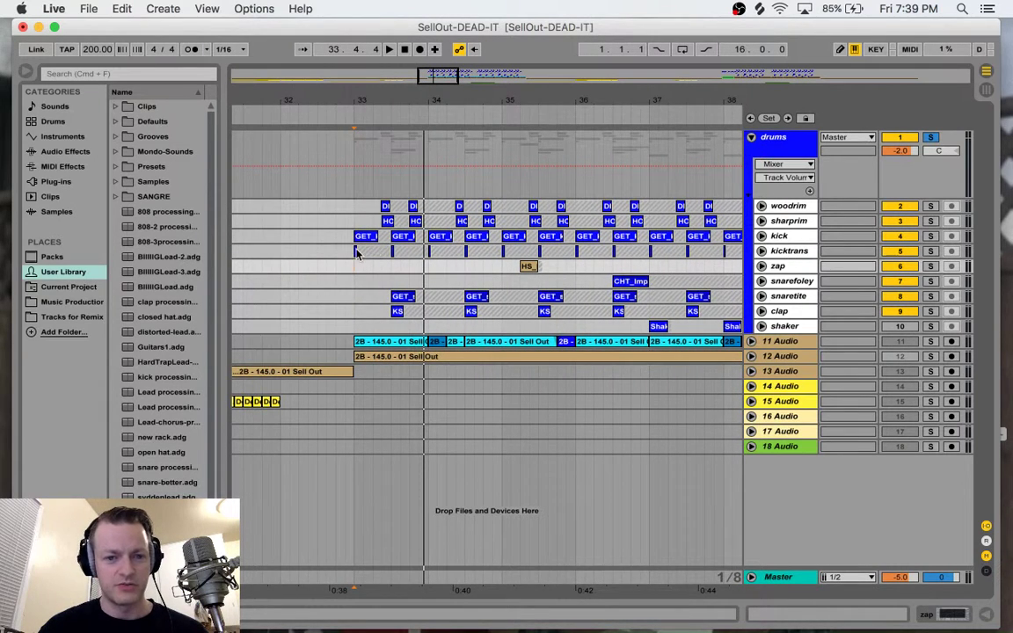
{"action": "left_click", "coordinate": [761, 251]}
{"action": "left_click", "coordinate": [761, 235]}
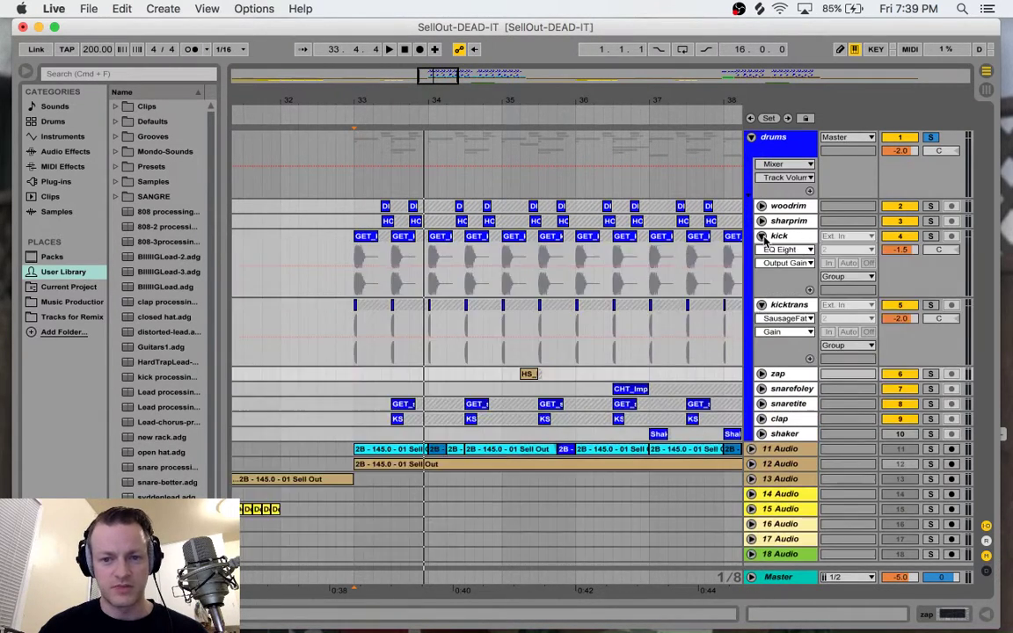
{"action": "left_click", "coordinate": [761, 235]}
{"action": "left_click", "coordinate": [761, 251]}
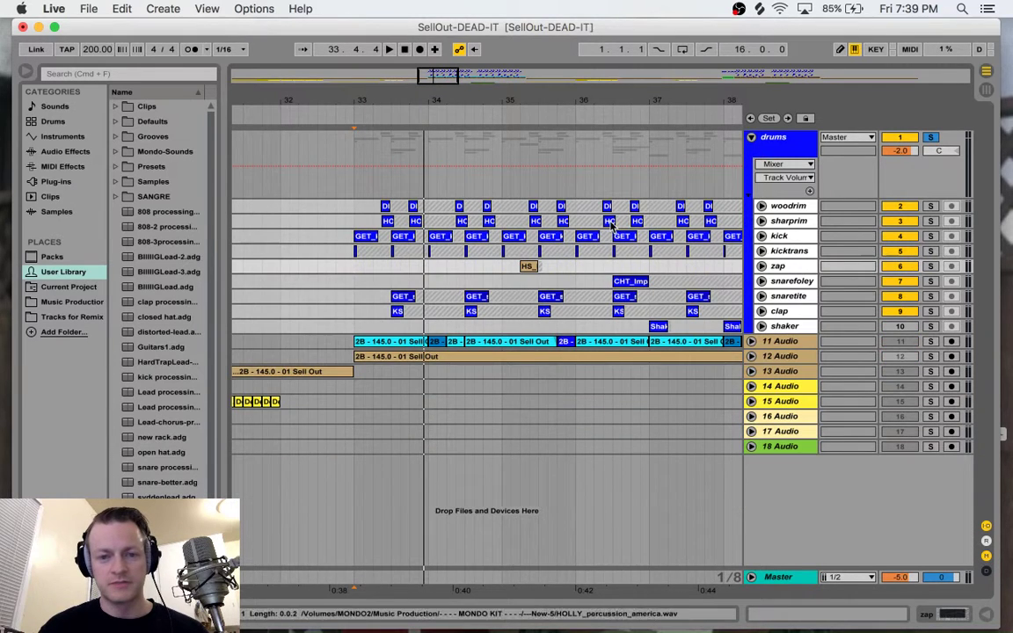
Step: Audition the zap track's clip in bar 35 in solo and clear its solo
{"action": "left_click_drag", "start_coordinate": [443, 79], "coordinate": [327, 62]}
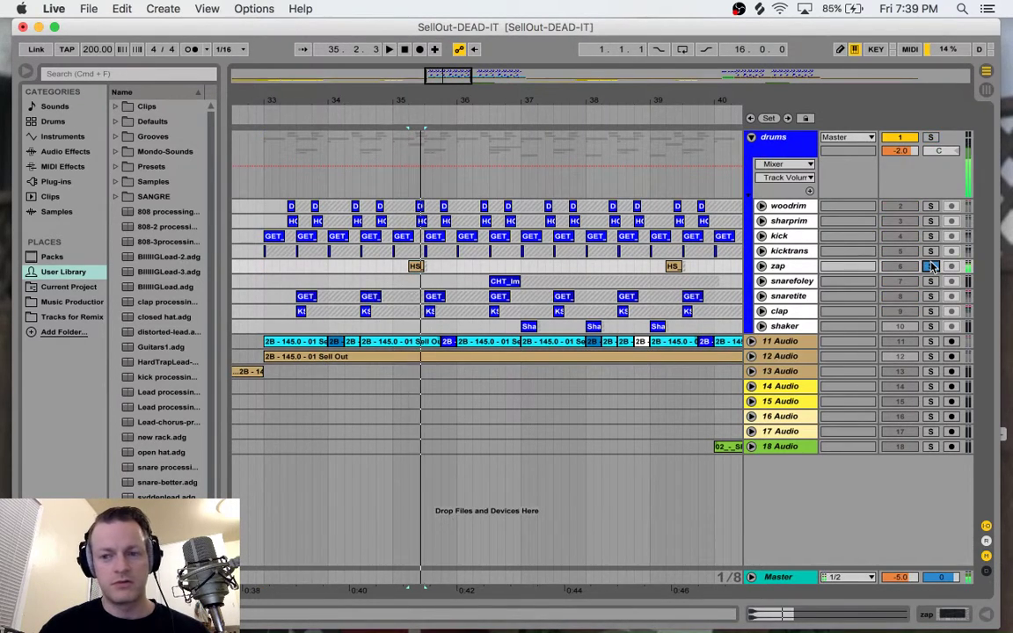
{"action": "left_click", "coordinate": [930, 265]}
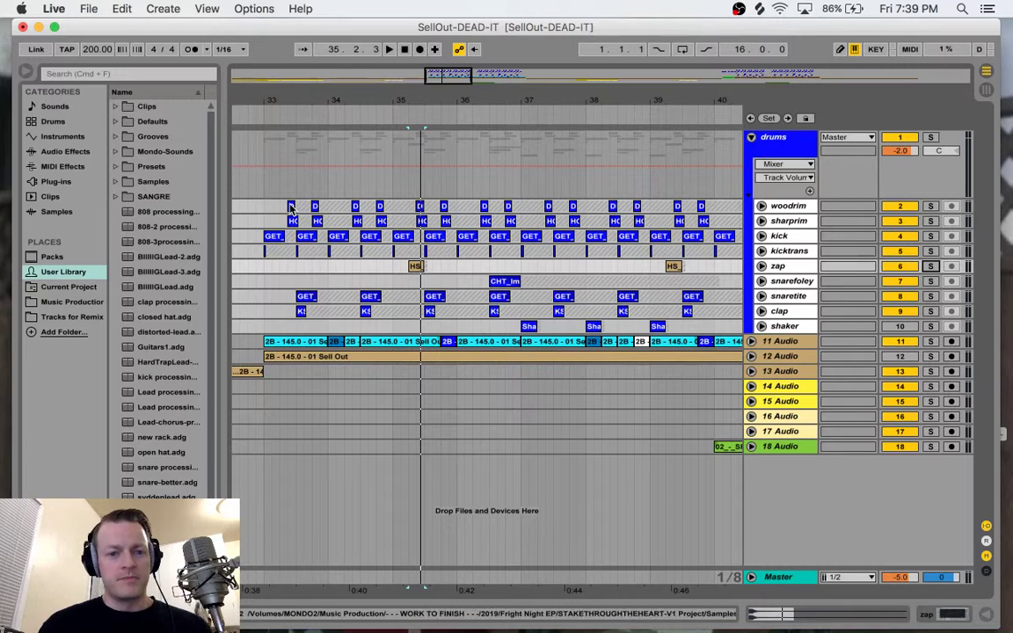
Step: Audition the woodrim and sharprim tracks in solo from bar 33, one after the other, and clear the solo
{"action": "left_click", "coordinate": [261, 211]}
{"action": "key", "text": "space"}
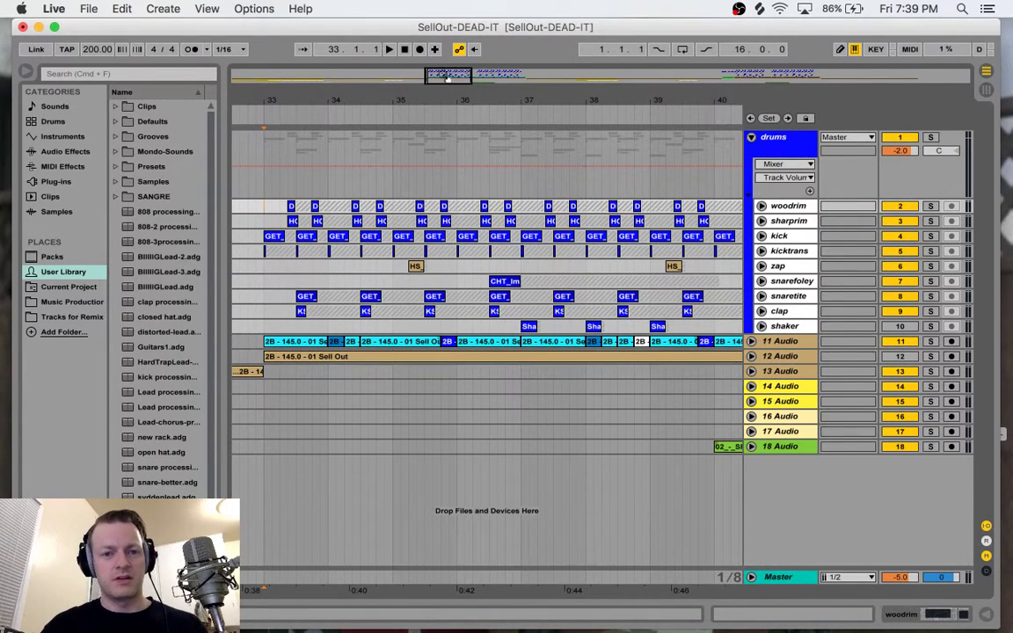
{"action": "left_click_drag", "start_coordinate": [444, 76], "coordinate": [436, 97]}
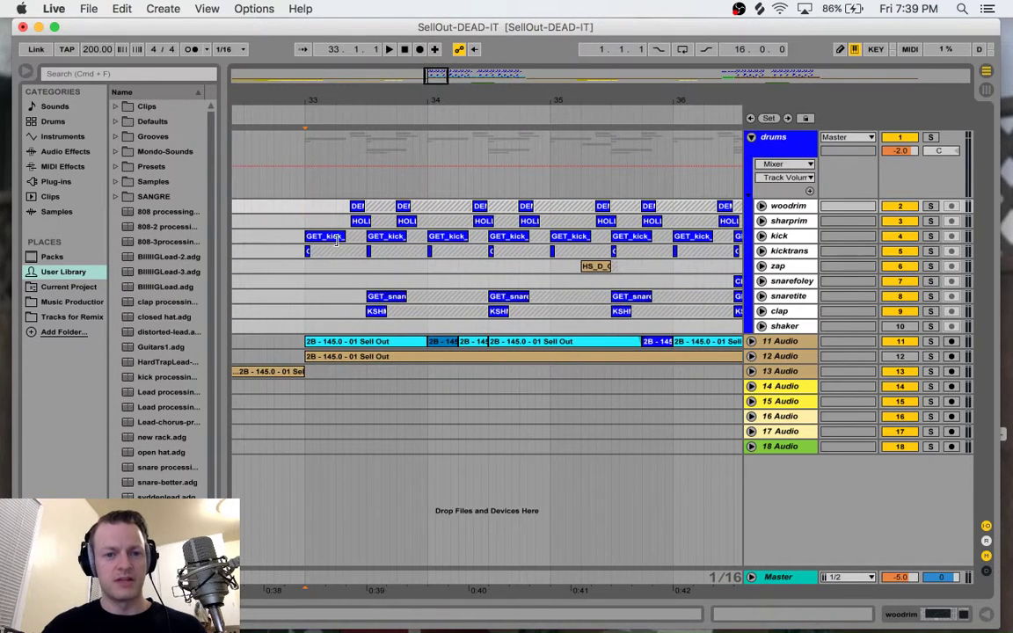
{"action": "left_click", "coordinate": [929, 206]}
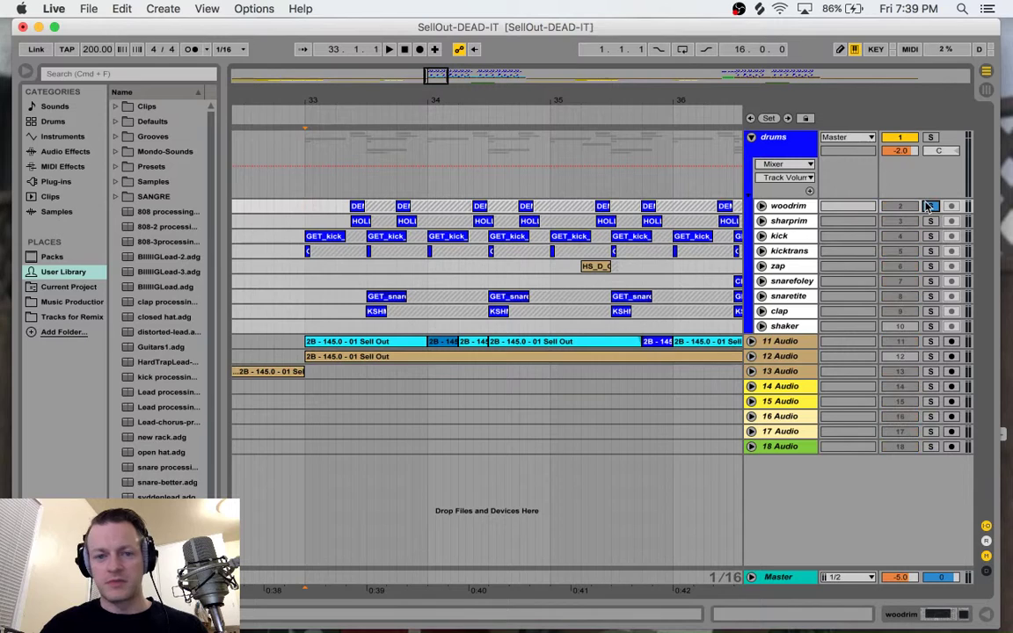
{"action": "key", "text": "space"}
{"action": "left_click", "coordinate": [930, 221]}
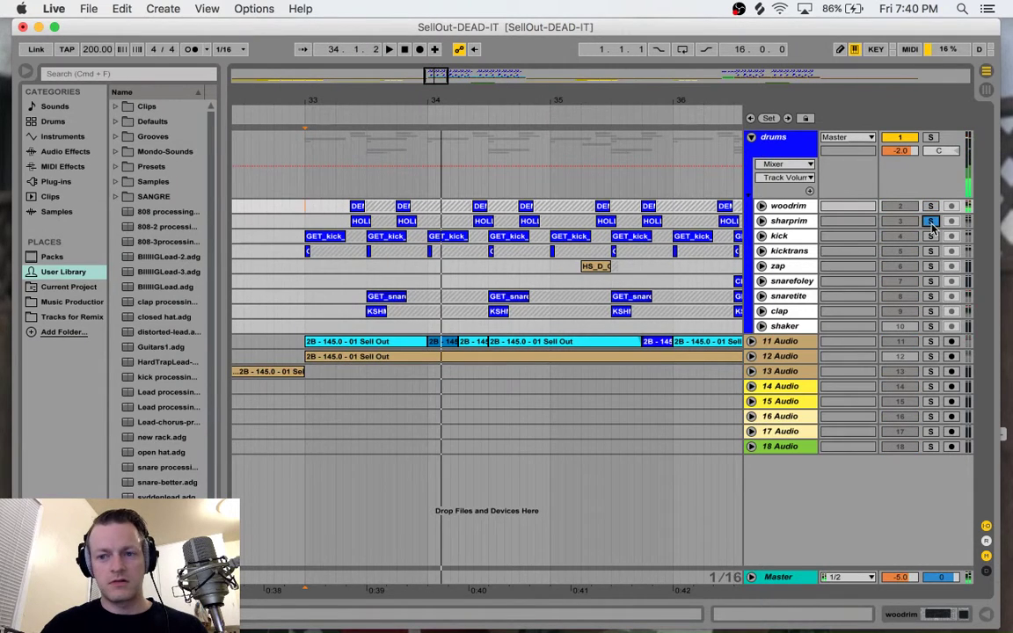
{"action": "key", "text": "space"}
{"action": "left_click", "coordinate": [932, 224]}
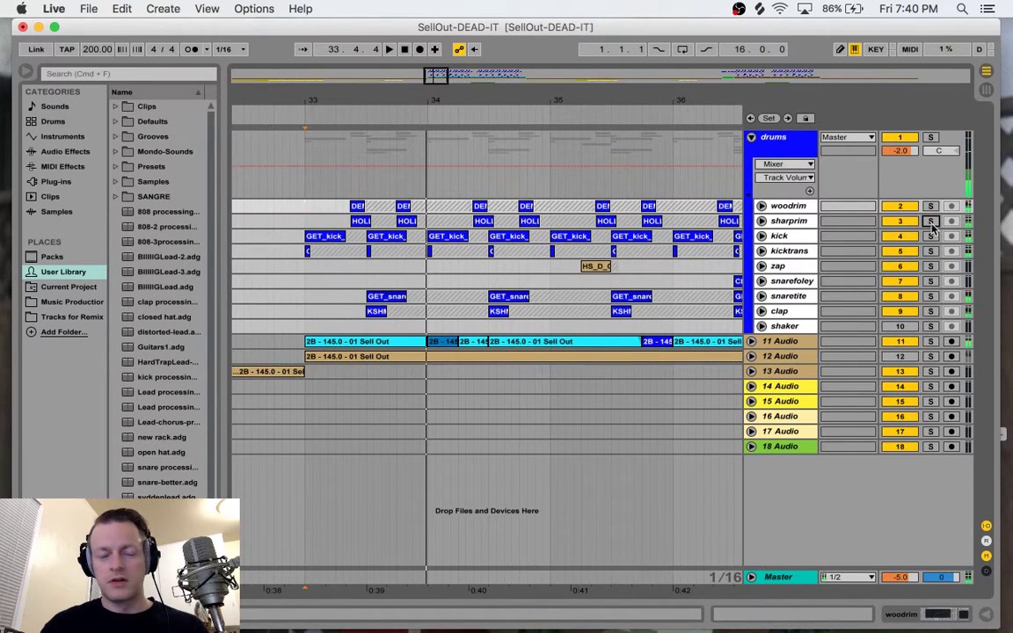
Step: Mute the woodrim and sharprim tracks and play the full mix from bar 33
{"action": "mouse_move", "coordinate": [435, 76]}
{"action": "left_mouse_down"}
{"action": "mouse_move", "coordinate": [433, 58]}
{"action": "mouse_move", "coordinate": [448, 79]}
{"action": "left_mouse_up"}
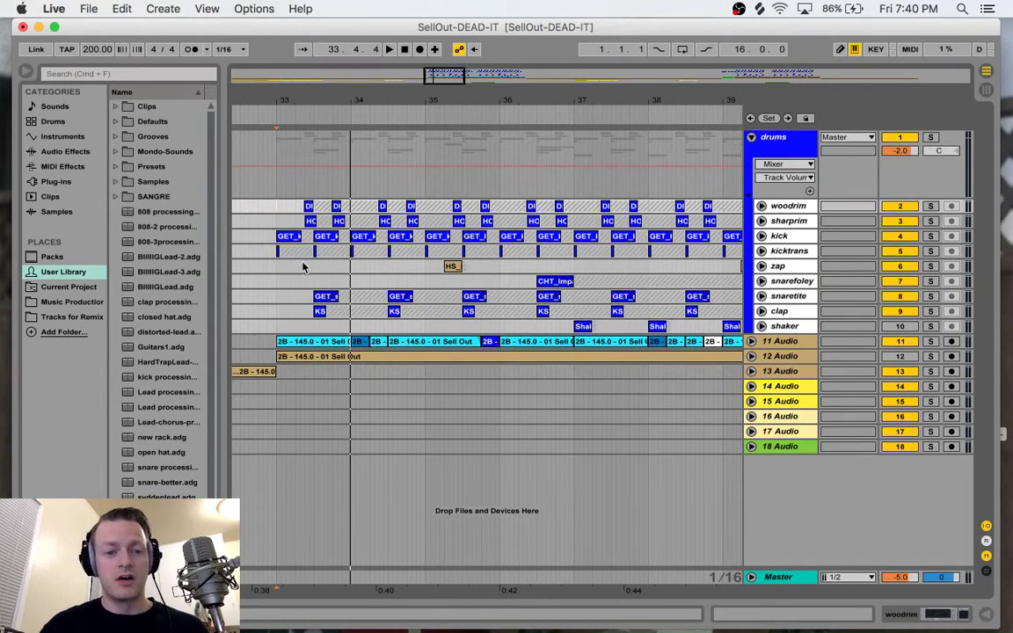
{"action": "left_click", "coordinate": [278, 284]}
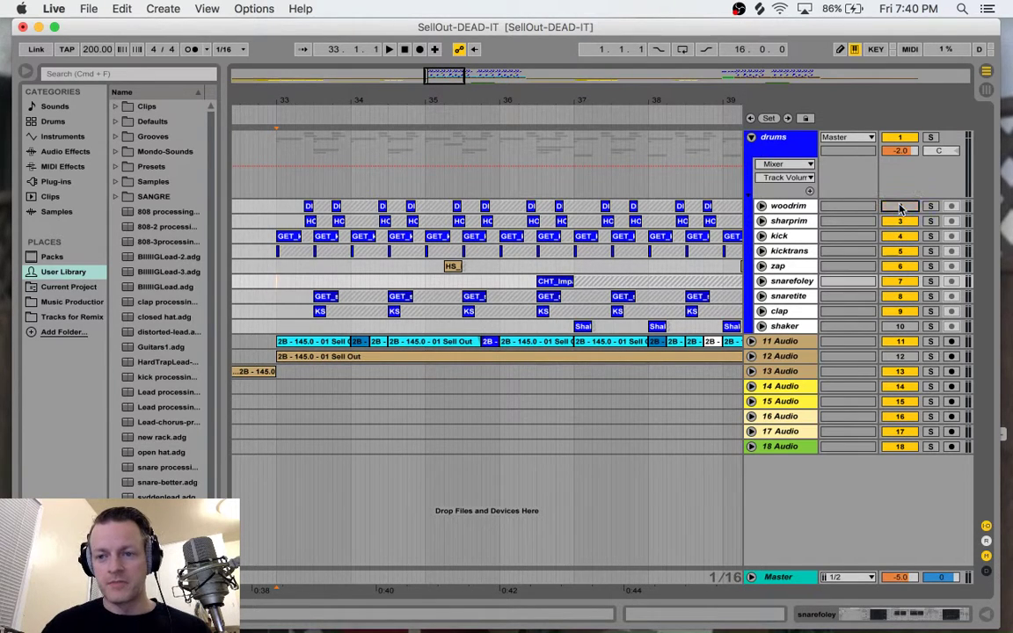
{"action": "left_click", "coordinate": [898, 206]}
{"action": "left_click", "coordinate": [899, 221]}
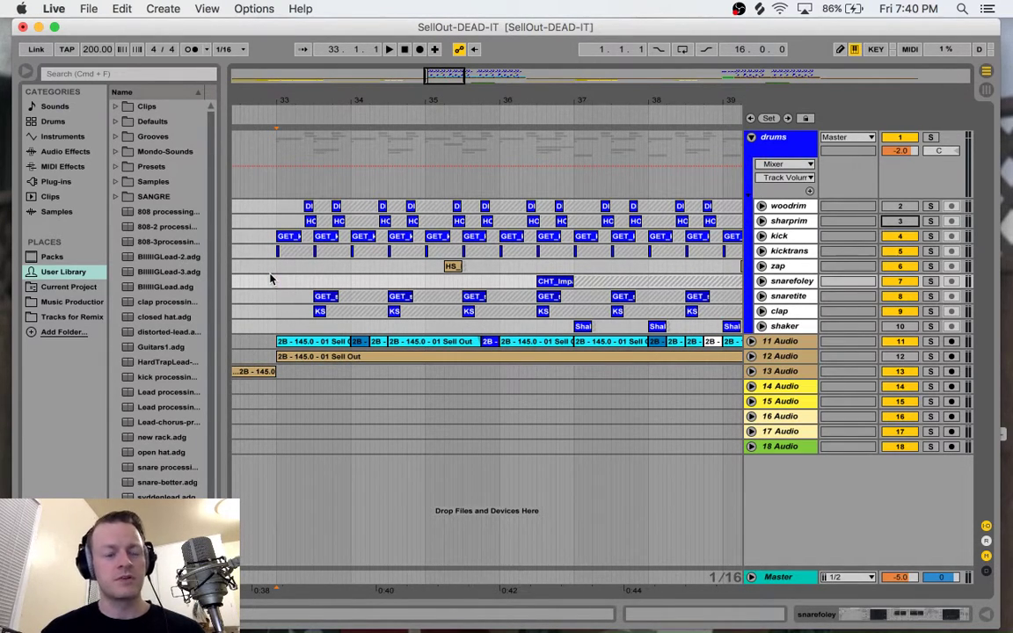
{"action": "key", "text": "space"}
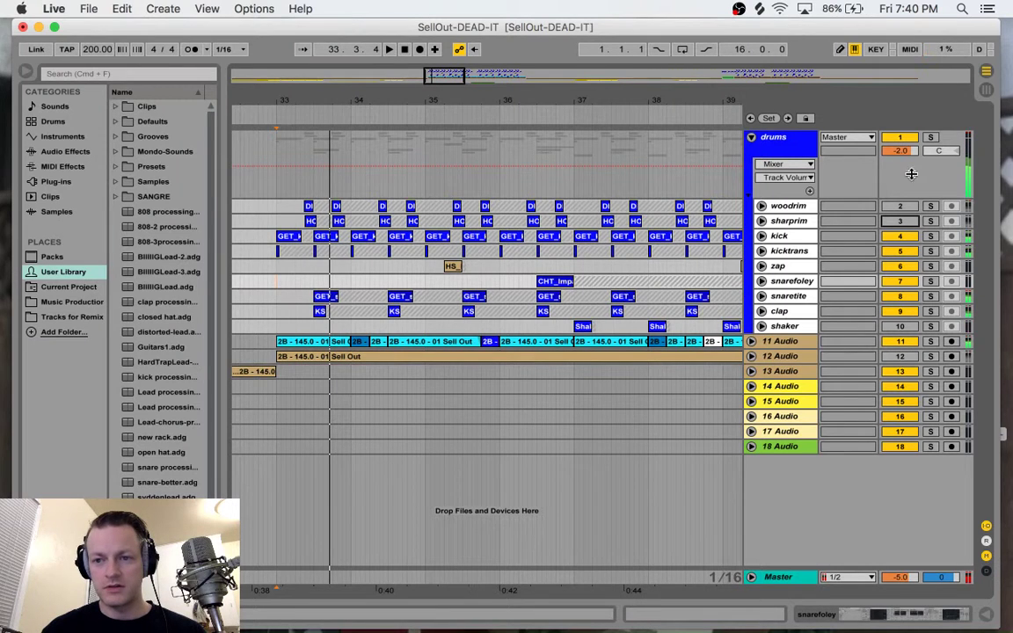
Step: Solo the drums group during playback to hear it without the rim tracks, stop playback and clear the solo
{"action": "left_click", "coordinate": [930, 137]}
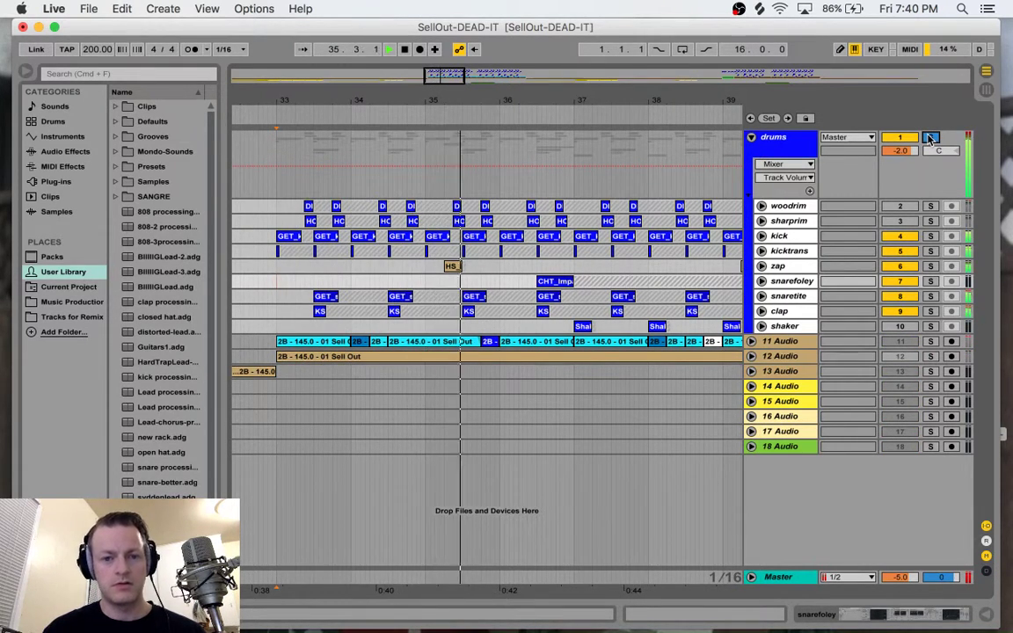
{"action": "key", "text": "space"}
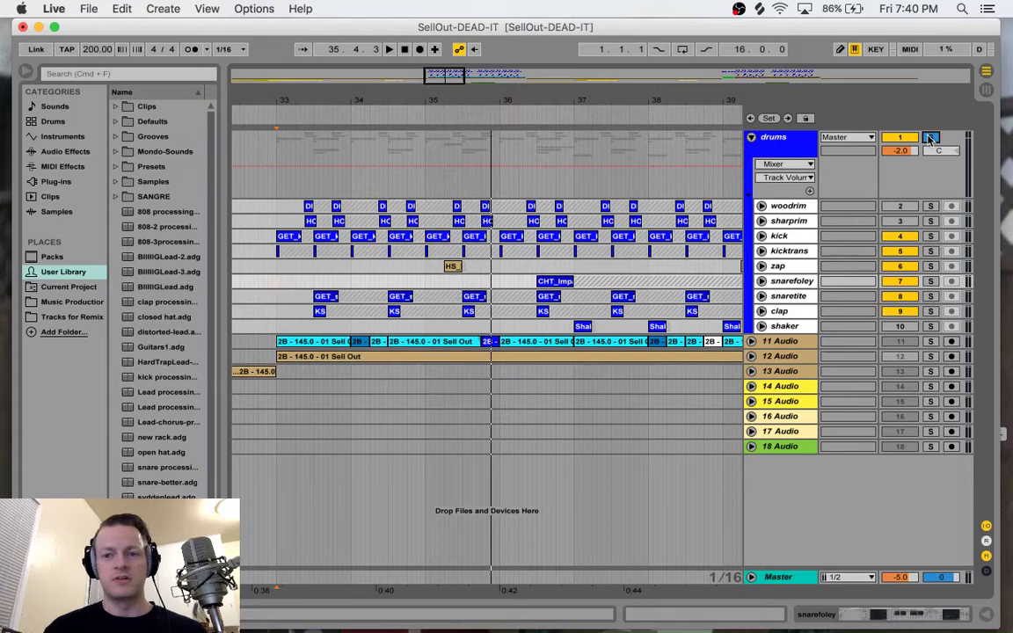
{"action": "left_click", "coordinate": [930, 139]}
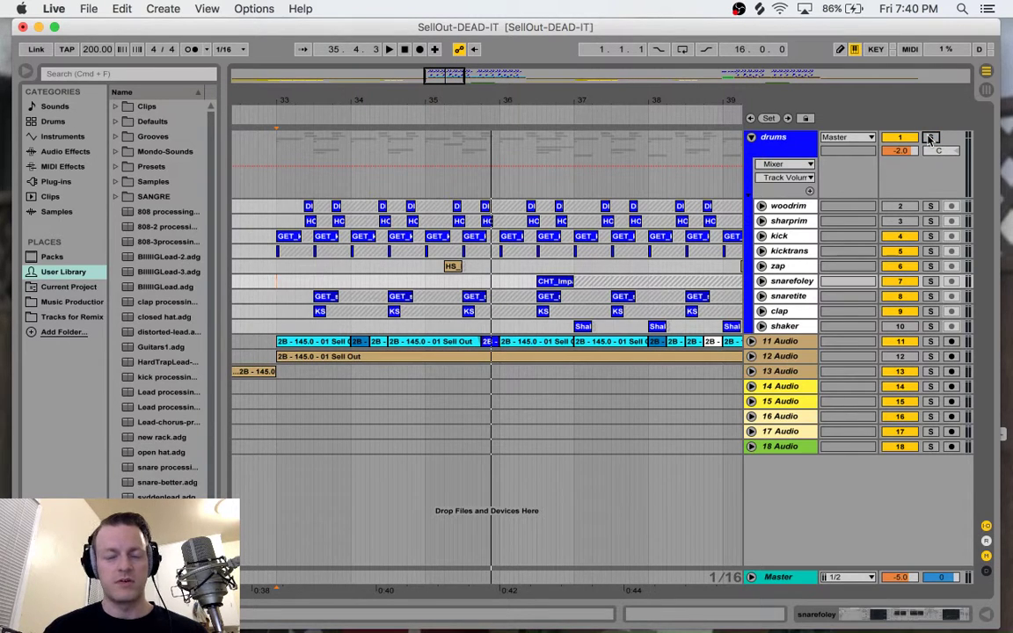
Step: Solo the drums group again, reactivate the woodrim and sharprim tracks, and play from bar 33
{"action": "left_click", "coordinate": [930, 139]}
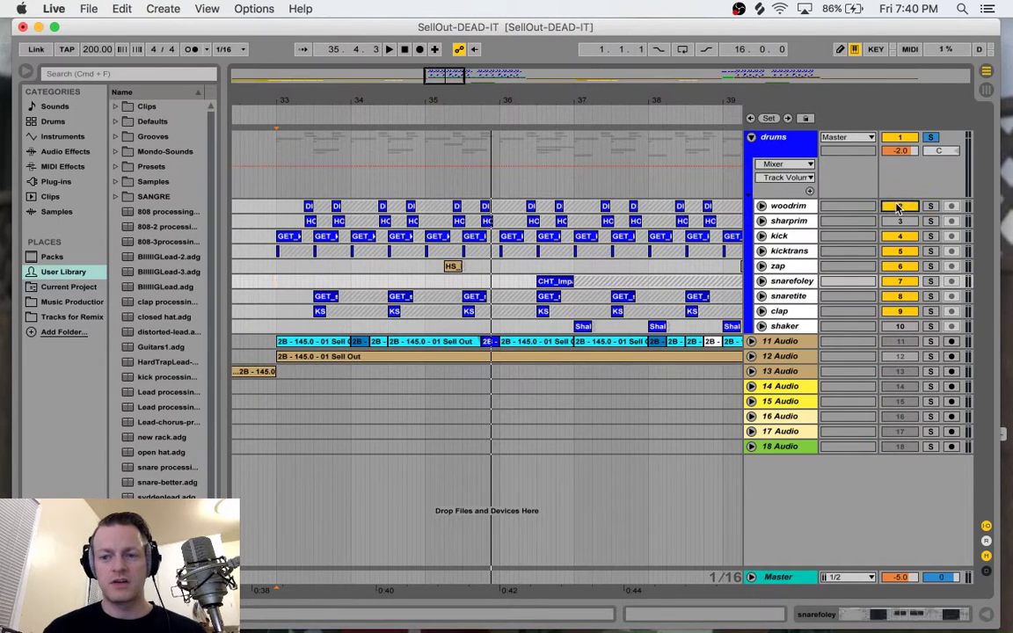
{"action": "left_click", "coordinate": [277, 209]}
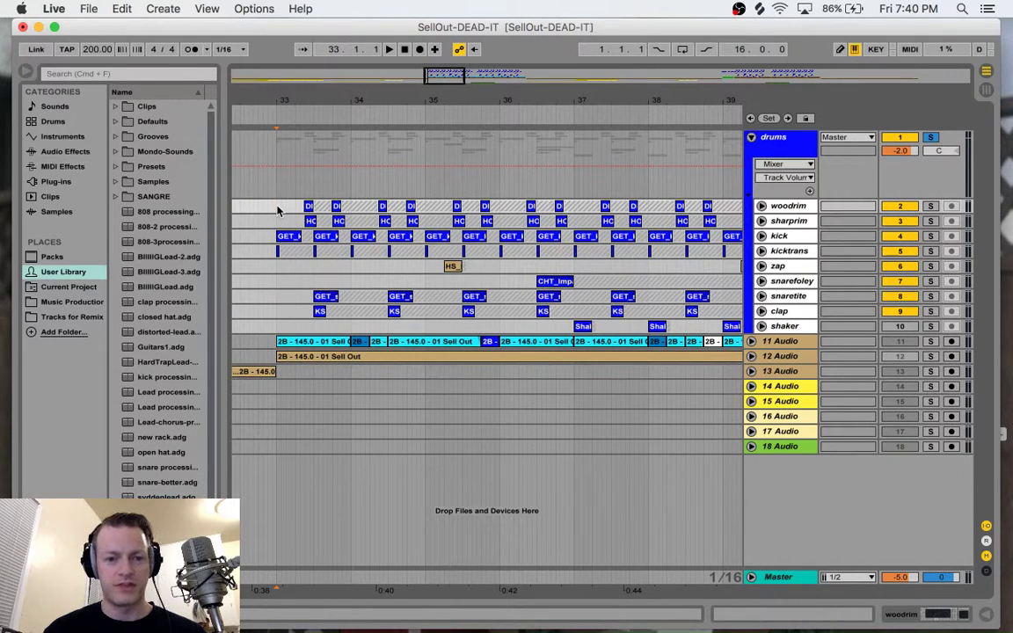
{"action": "key", "text": "space"}
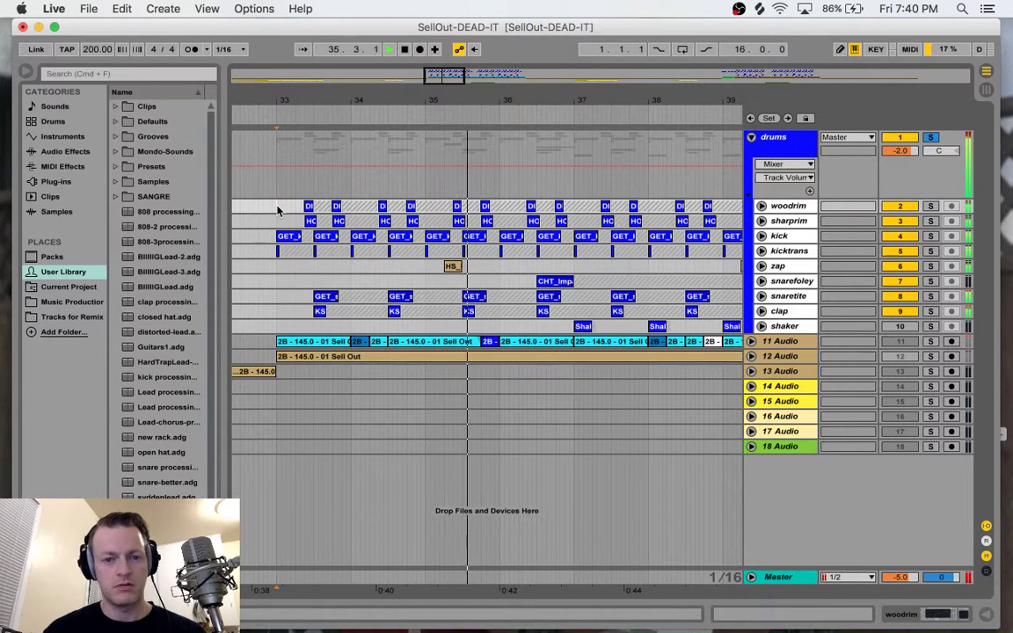
{"action": "key", "text": "space"}
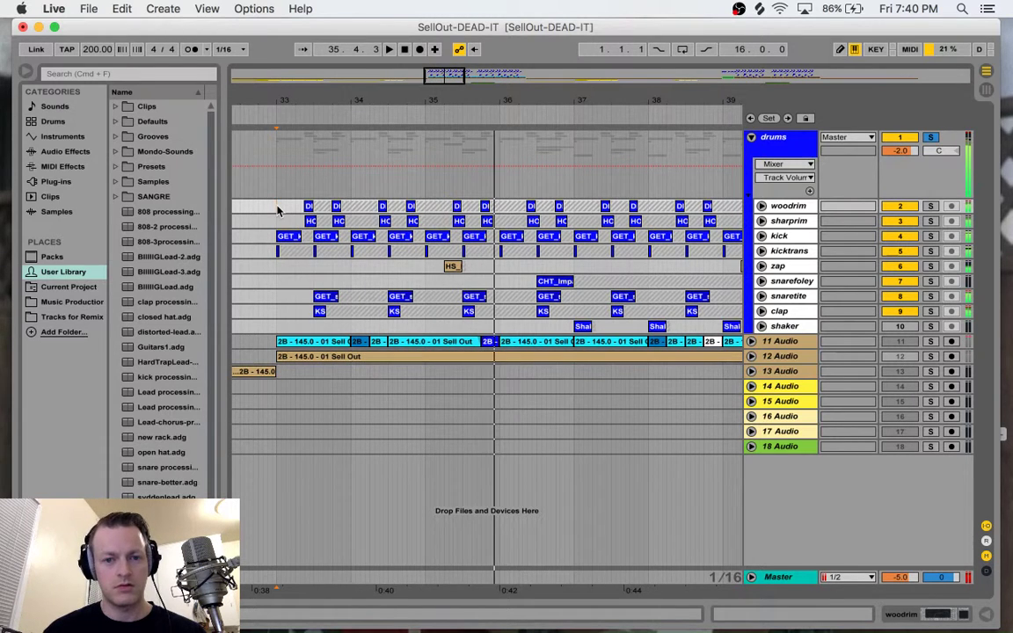
Step: Solo the woodrim and sharprim tracks together instead of the drums group, play them from bar 33 and clear the solo
{"action": "left_click", "coordinate": [932, 207]}
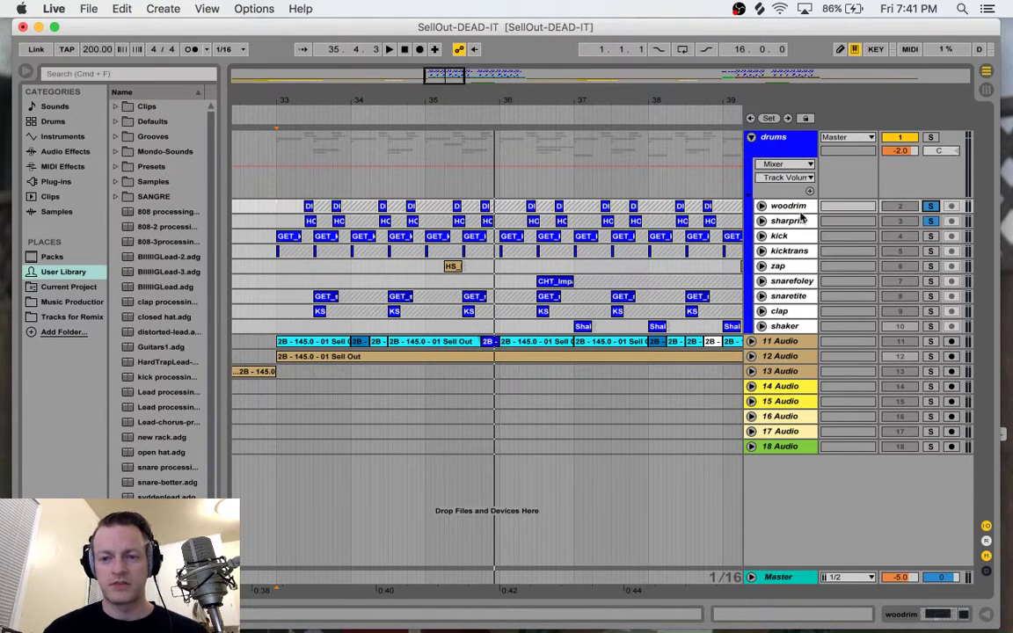
{"action": "key", "text": "space"}
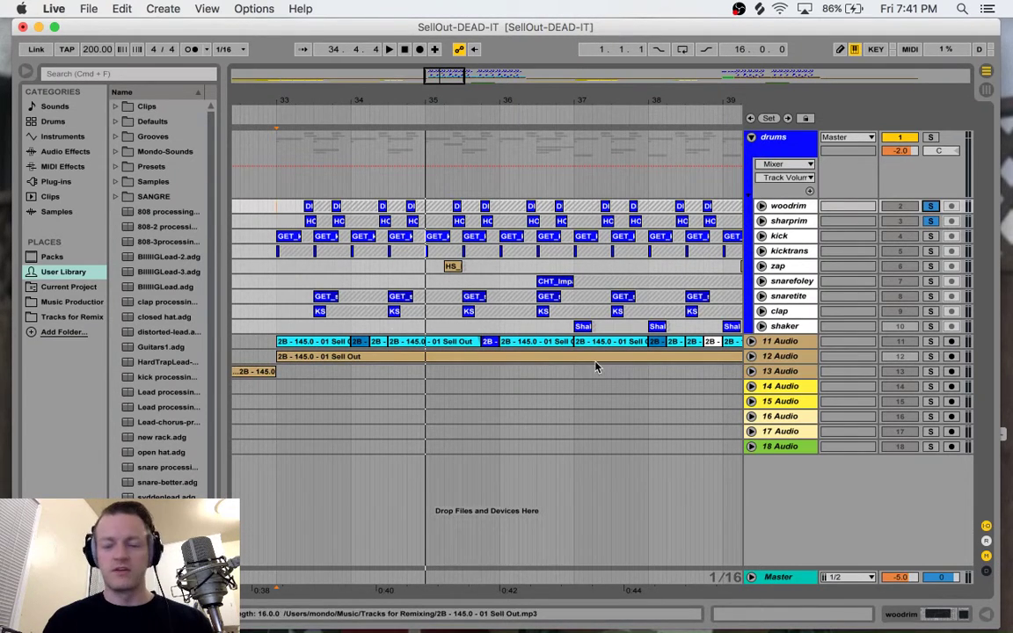
{"action": "left_click", "coordinate": [931, 222]}
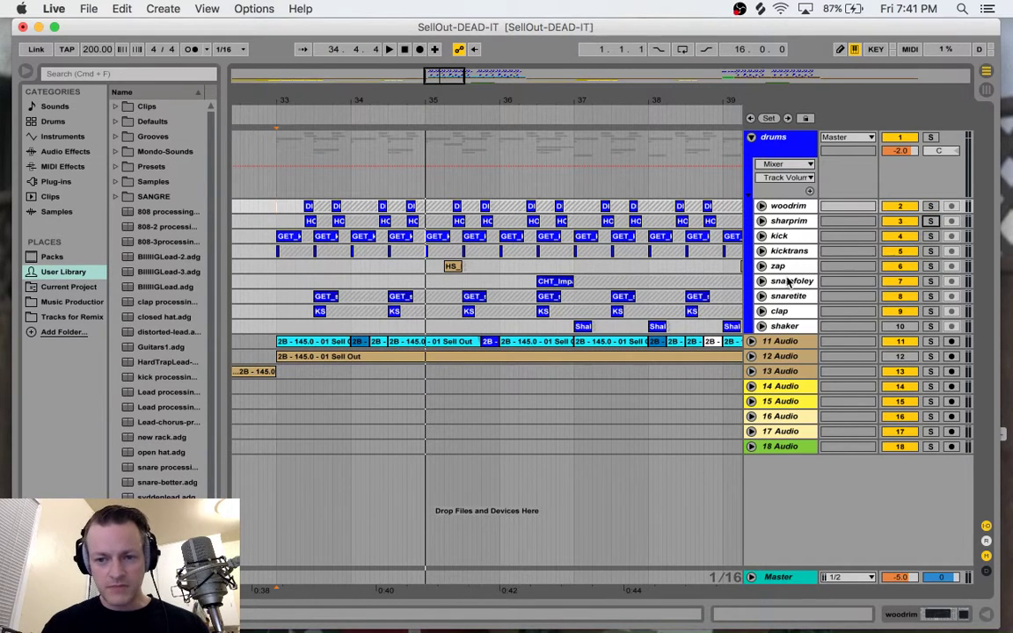
Step: Solo the snaretite and clap tracks together and play them from bar 33
{"action": "left_click", "coordinate": [930, 296]}
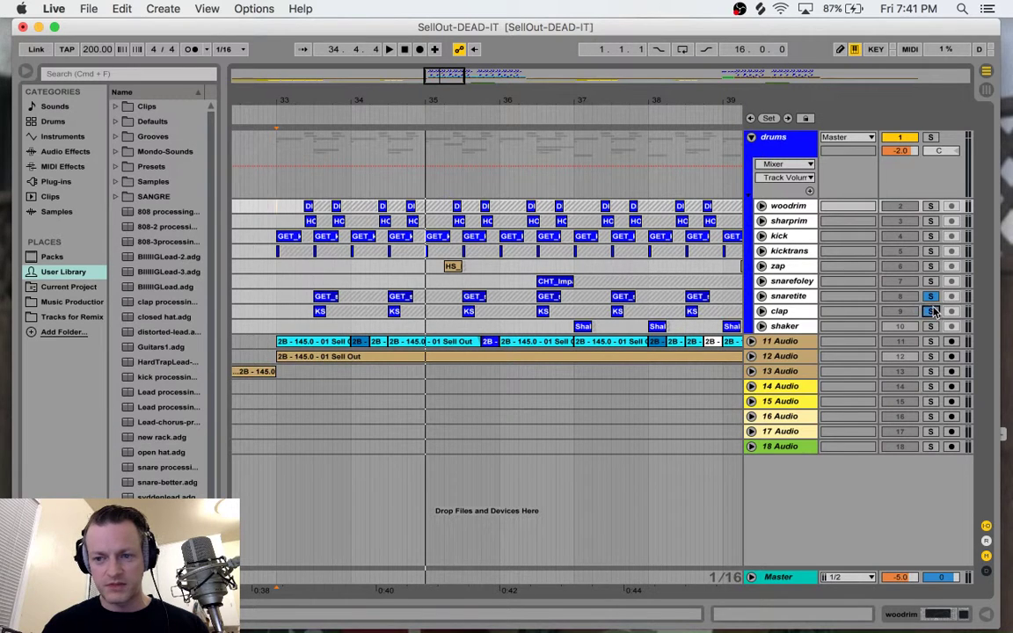
{"action": "key", "text": "space"}
{"action": "key", "text": "space"}
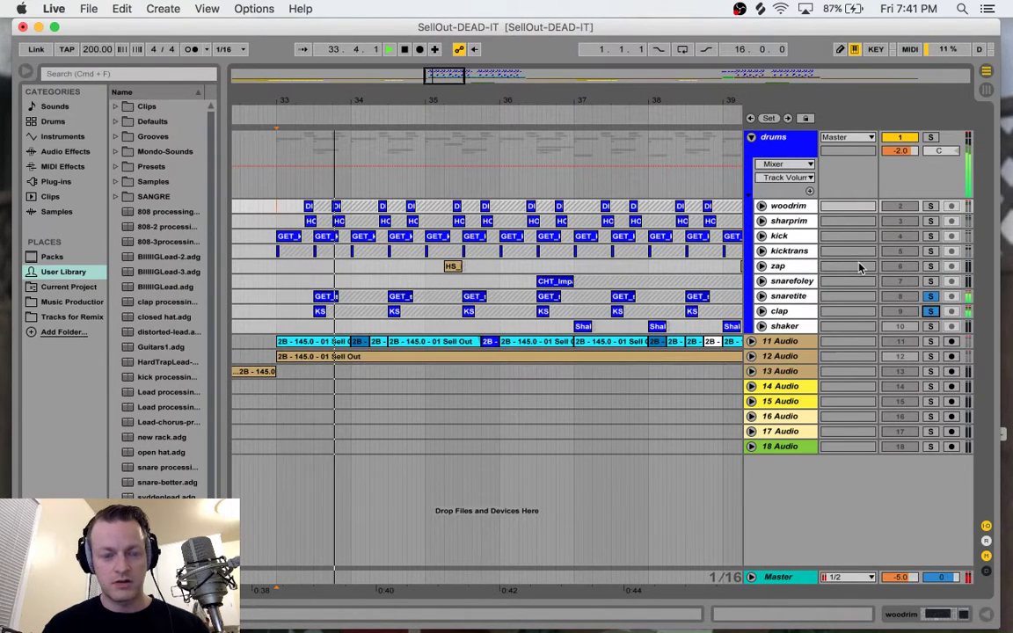
Step: Audition the snaretite track and the clap track in solo, one after the other, and clear the solo
{"action": "left_click", "coordinate": [930, 299]}
{"action": "key", "text": "space"}
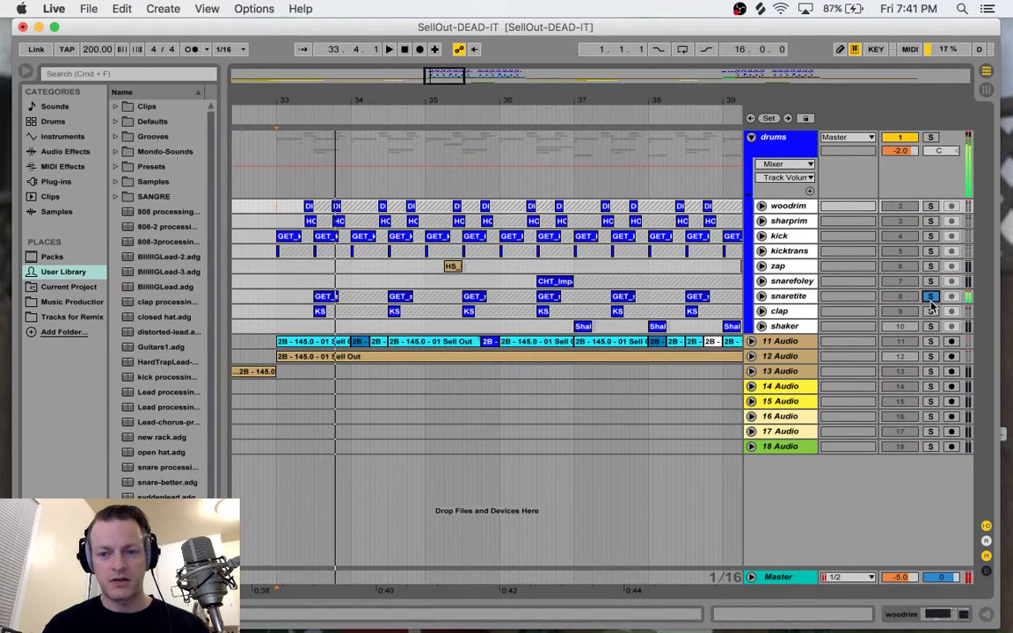
{"action": "left_click", "coordinate": [931, 311]}
{"action": "key", "text": "space"}
{"action": "left_click", "coordinate": [930, 312]}
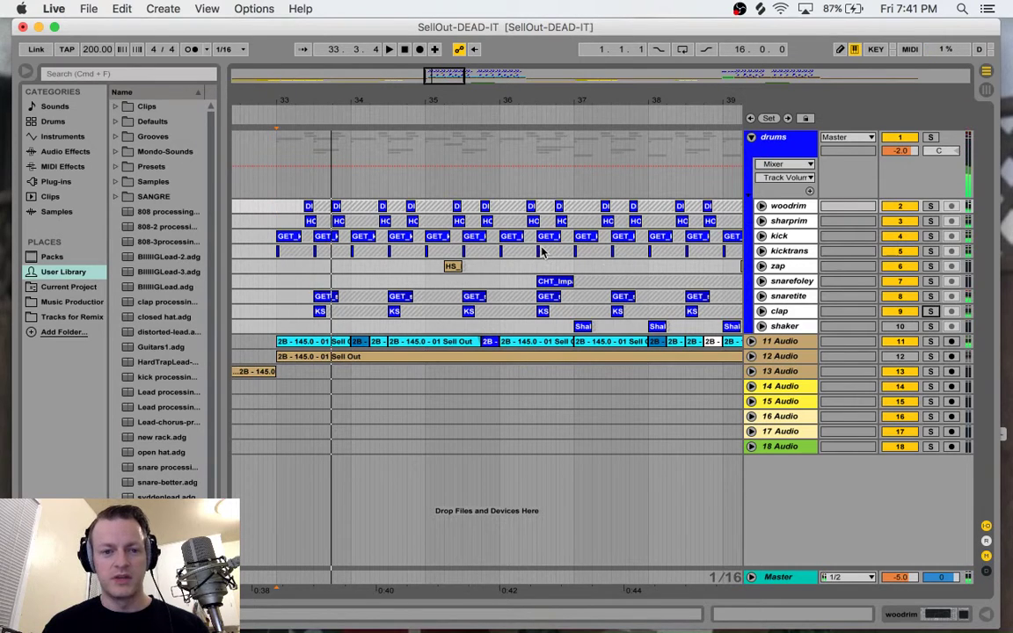
Step: Solo the snarefoley track and play its CHT_Impact clip in bar 36
{"action": "mouse_move", "coordinate": [443, 78]}
{"action": "left_mouse_down"}
{"action": "mouse_move", "coordinate": [443, 157]}
{"action": "mouse_move", "coordinate": [453, 62]}
{"action": "mouse_move", "coordinate": [448, 76]}
{"action": "left_mouse_up"}
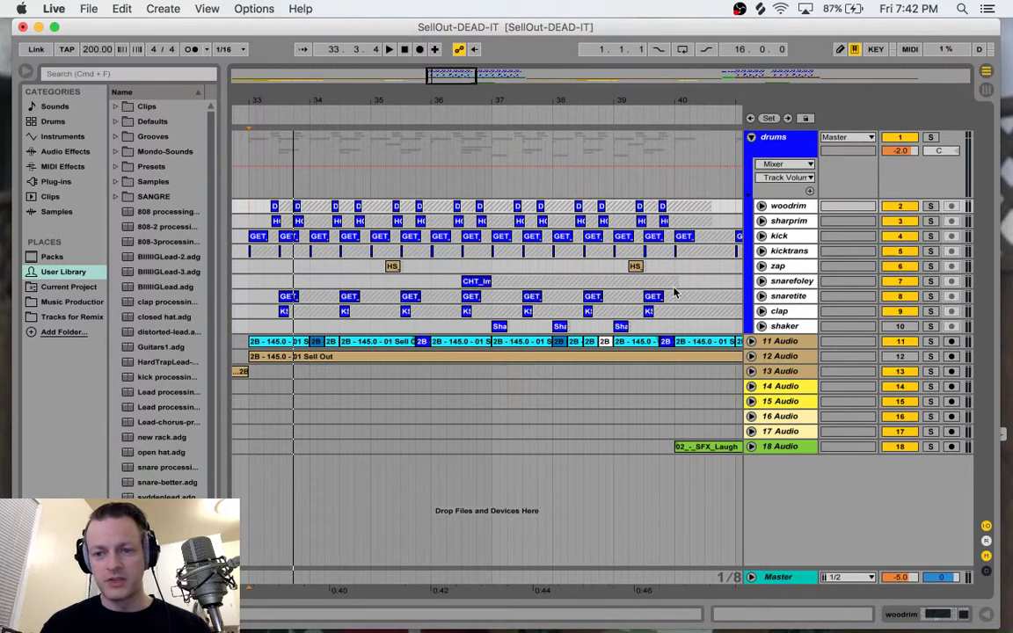
{"action": "left_click", "coordinate": [930, 280]}
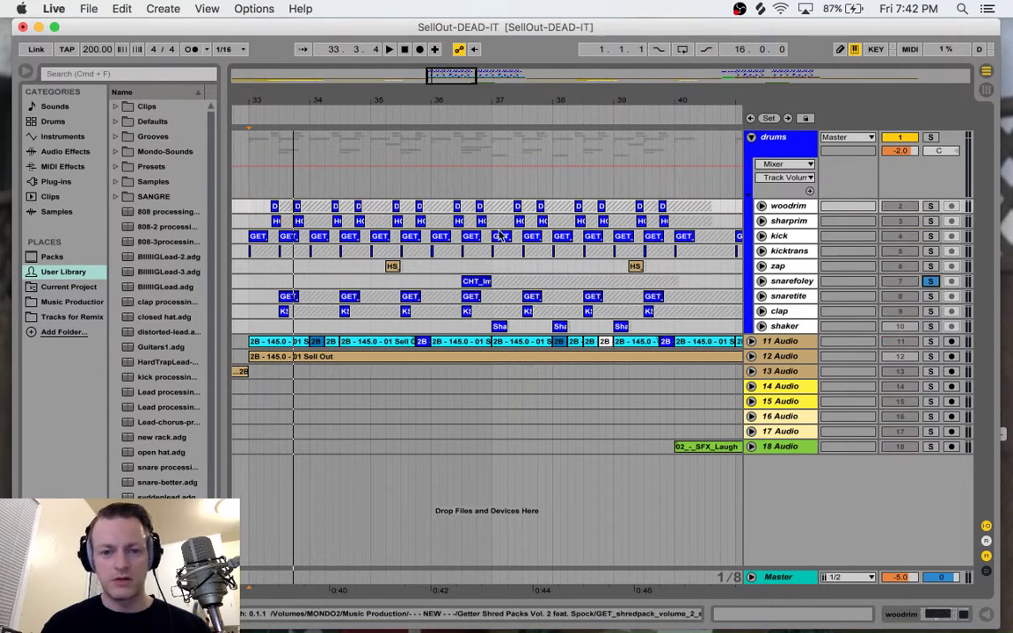
{"action": "left_click", "coordinate": [471, 283]}
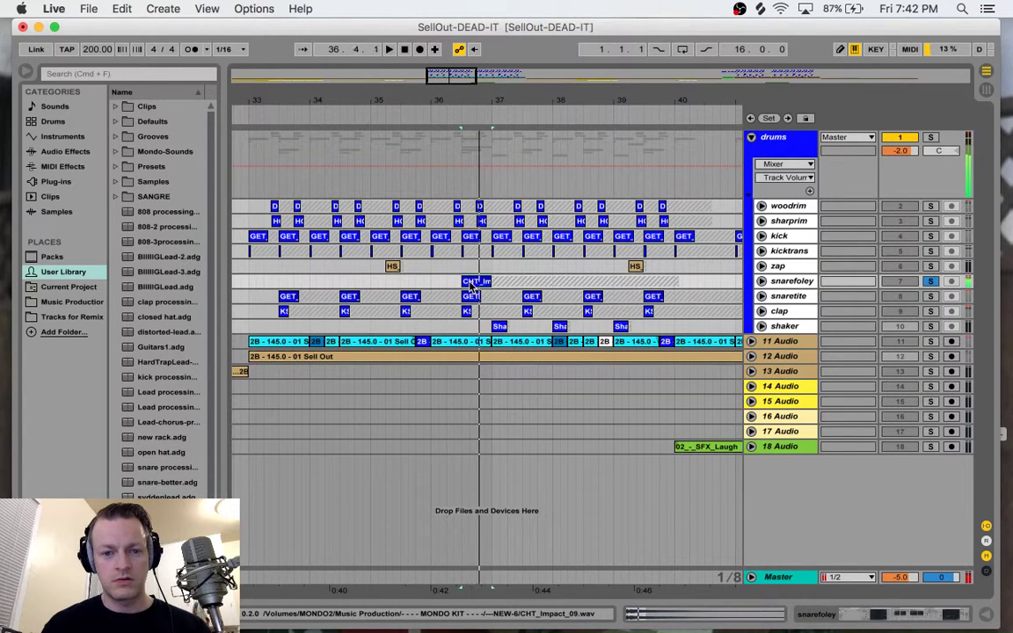
{"action": "key", "text": "space"}
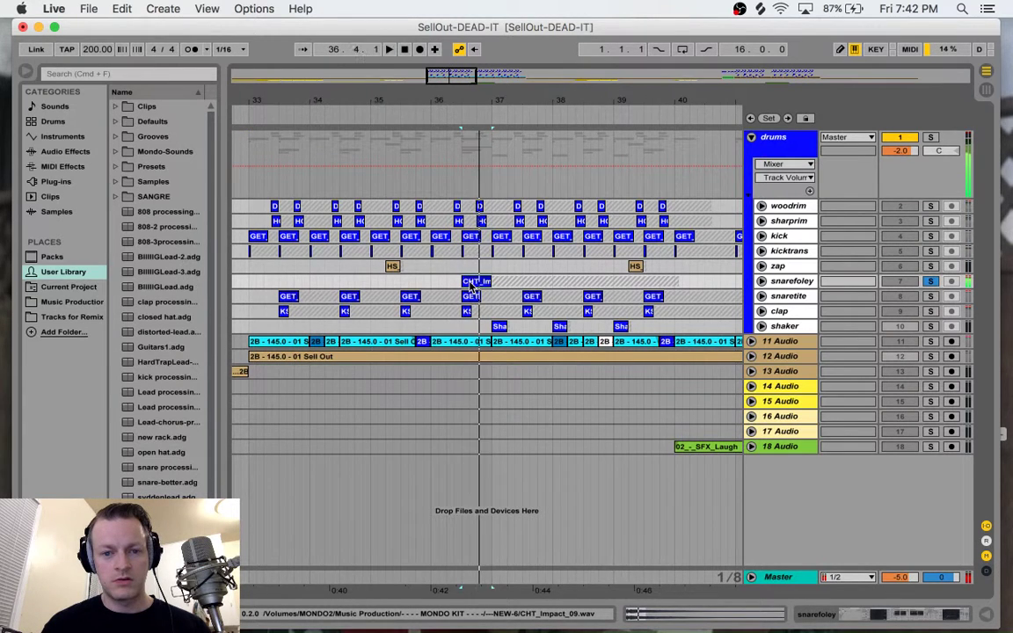
Step: Add the snaretite and clap tracks to the snarefoley solo, play the bar 36 hit again and clear the solo
{"action": "left_click", "coordinate": [930, 311]}
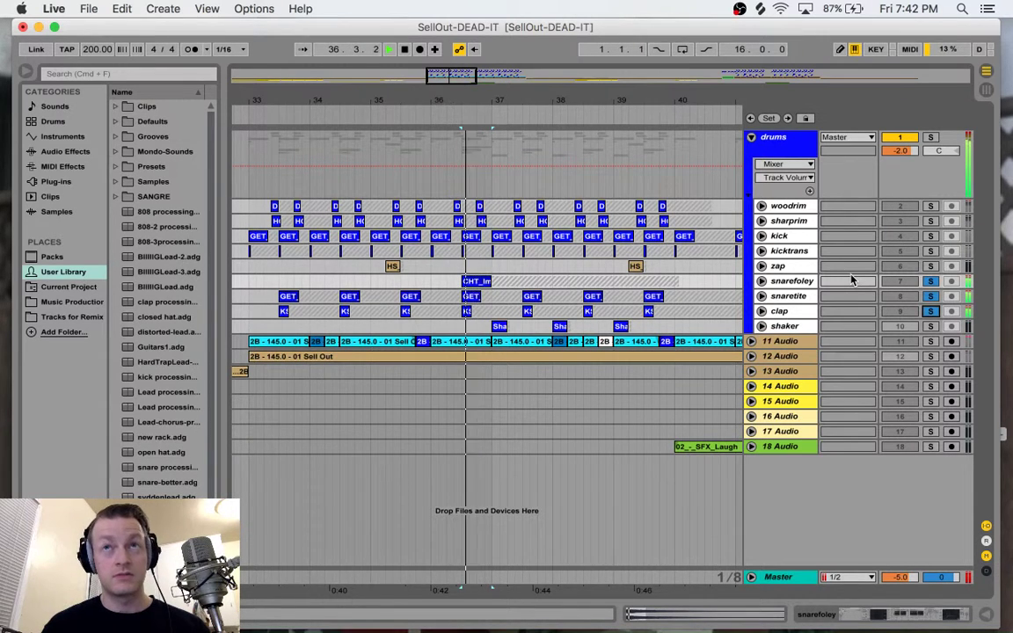
{"action": "key", "text": "space"}
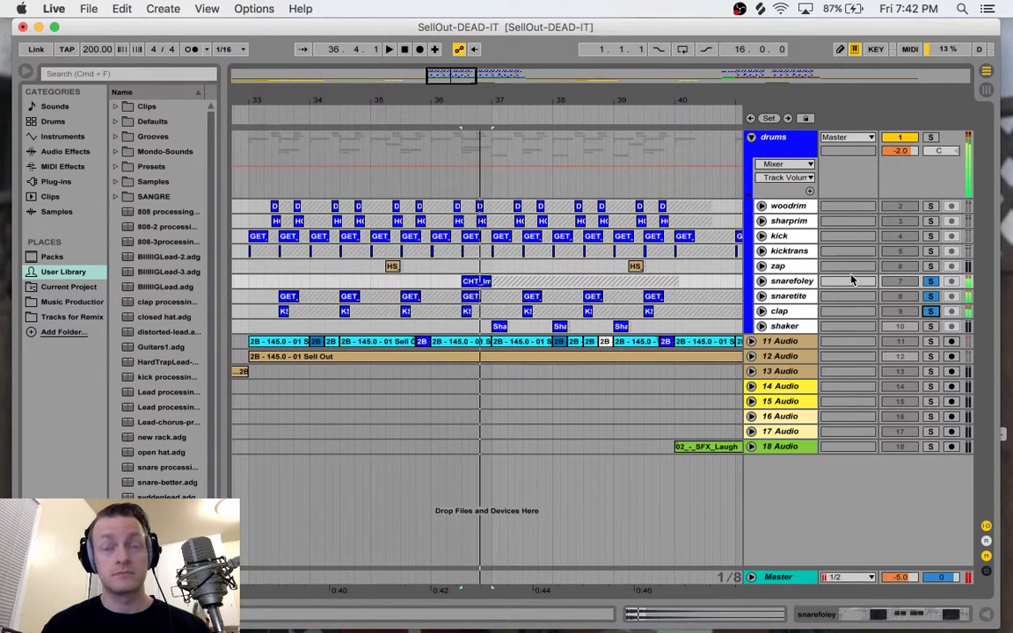
{"action": "key", "text": "space"}
{"action": "left_click", "coordinate": [930, 281]}
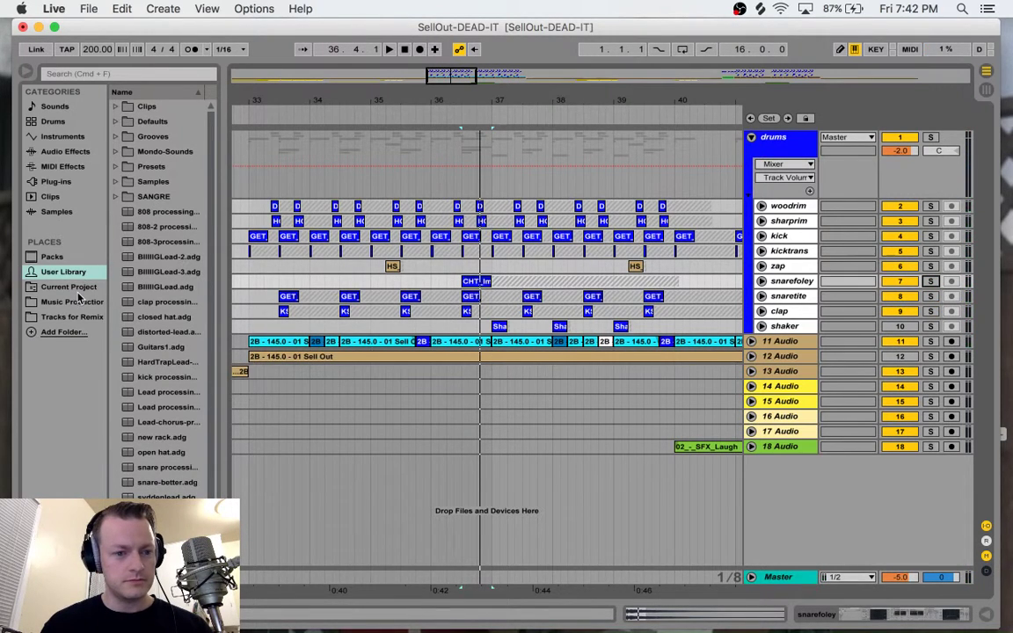
Step: Show the Current Project files in the browser and narrow the browser to widen the arrangement
{"action": "left_click", "coordinate": [81, 290]}
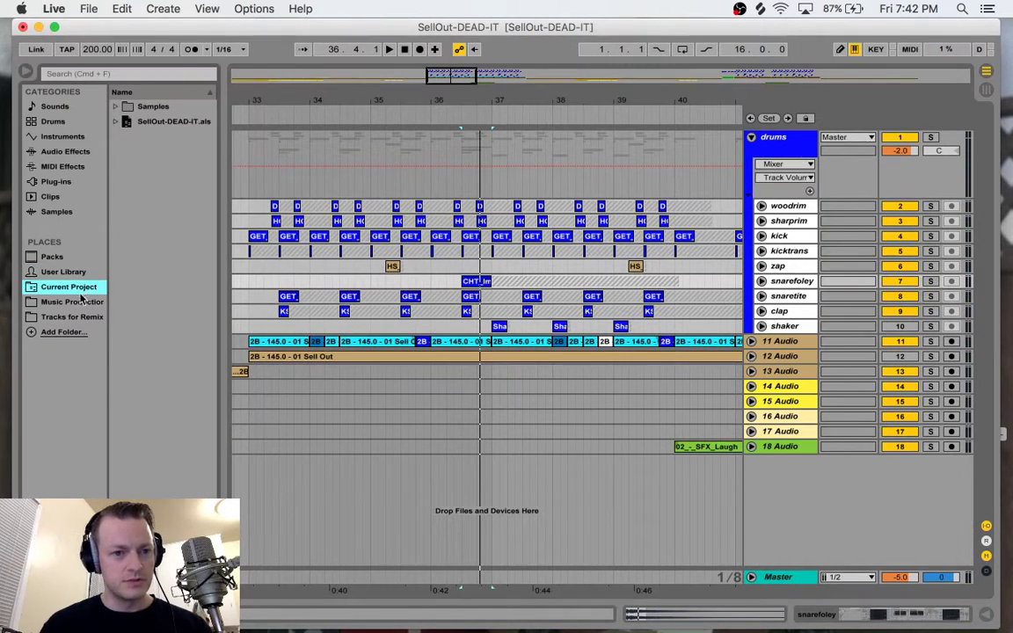
{"action": "left_click", "coordinate": [80, 300]}
{"action": "left_click", "coordinate": [76, 286]}
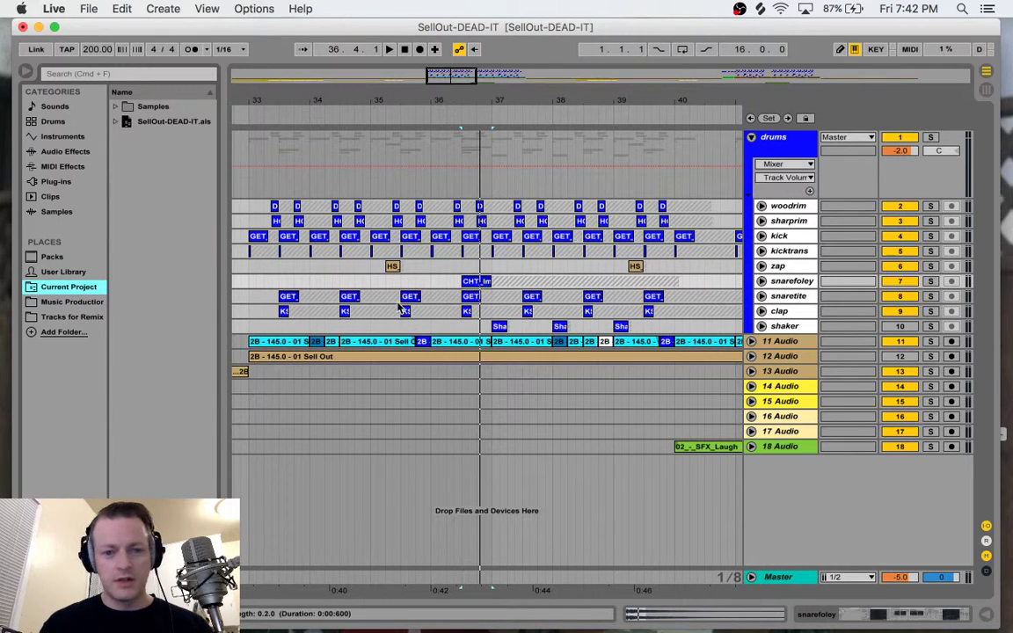
{"action": "left_click_drag", "start_coordinate": [224, 260], "coordinate": [168, 258]}
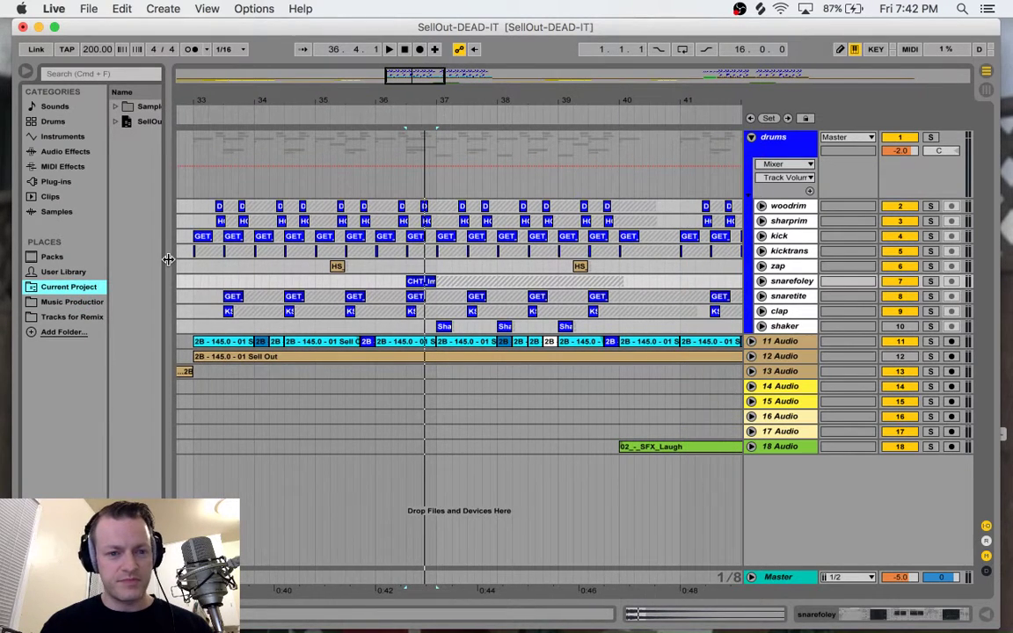
Step: Collapse the drums group, leaving the shaker track muted, and play the full mix from the snarefoley hit in bar 36
{"action": "left_click_drag", "start_coordinate": [400, 76], "coordinate": [420, 78]}
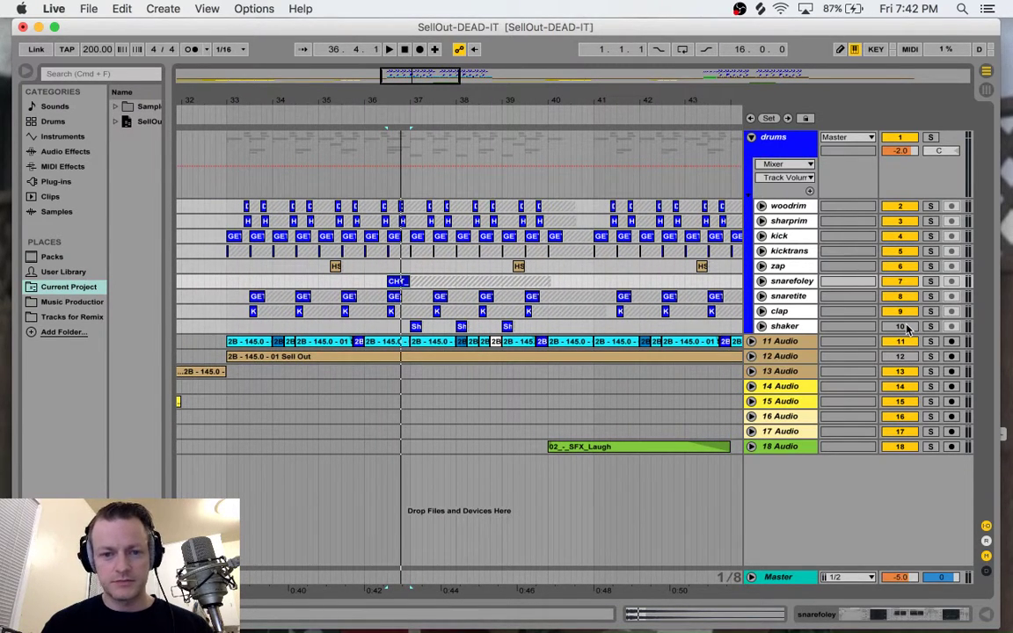
{"action": "left_click", "coordinate": [907, 328]}
{"action": "left_click", "coordinate": [907, 328]}
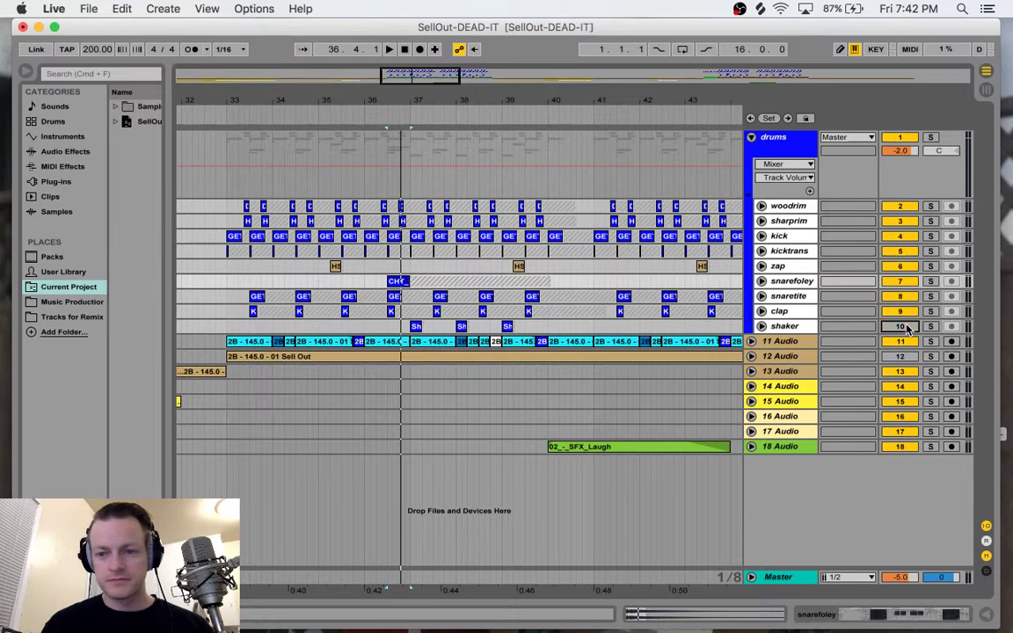
{"action": "left_click", "coordinate": [751, 140]}
{"action": "key", "text": "space"}
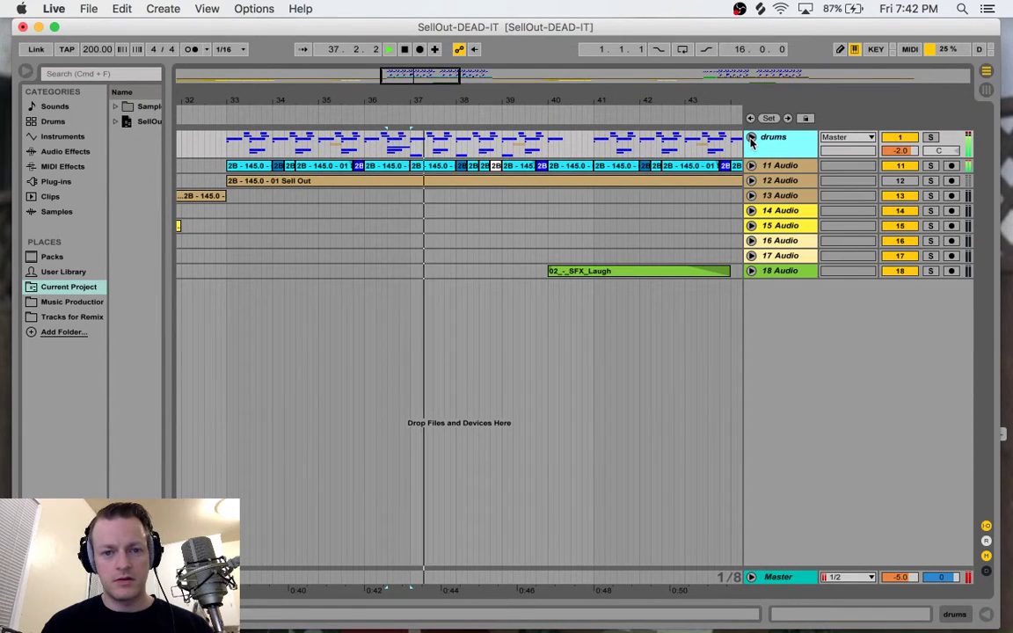
{"action": "key", "text": "space"}
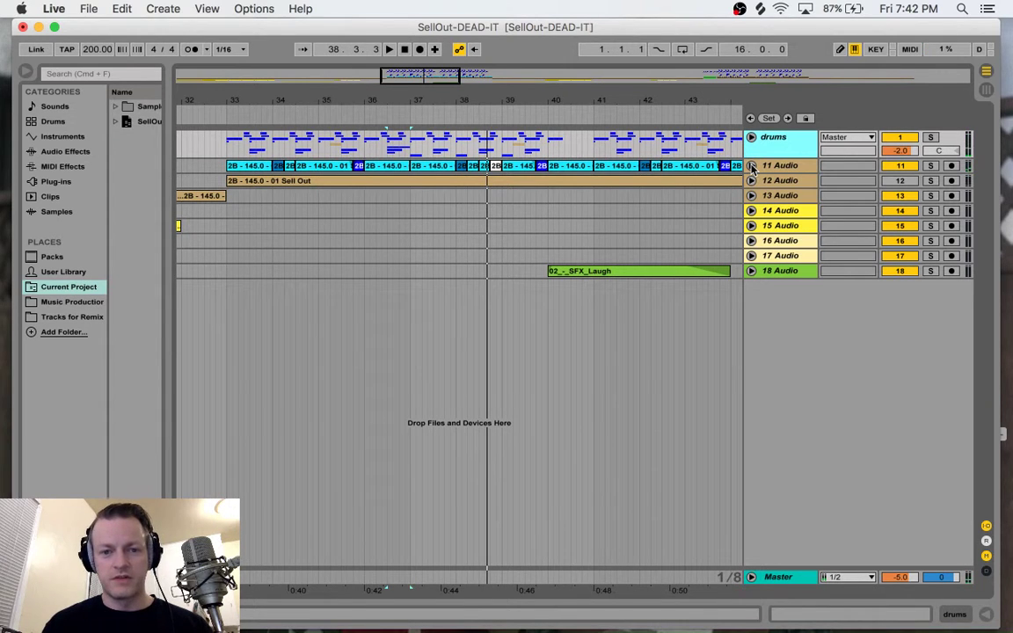
Step: Expand and solo the 12 Audio track, then play its Sell Out clip from bar 33
{"action": "left_click_drag", "start_coordinate": [440, 77], "coordinate": [464, 76]}
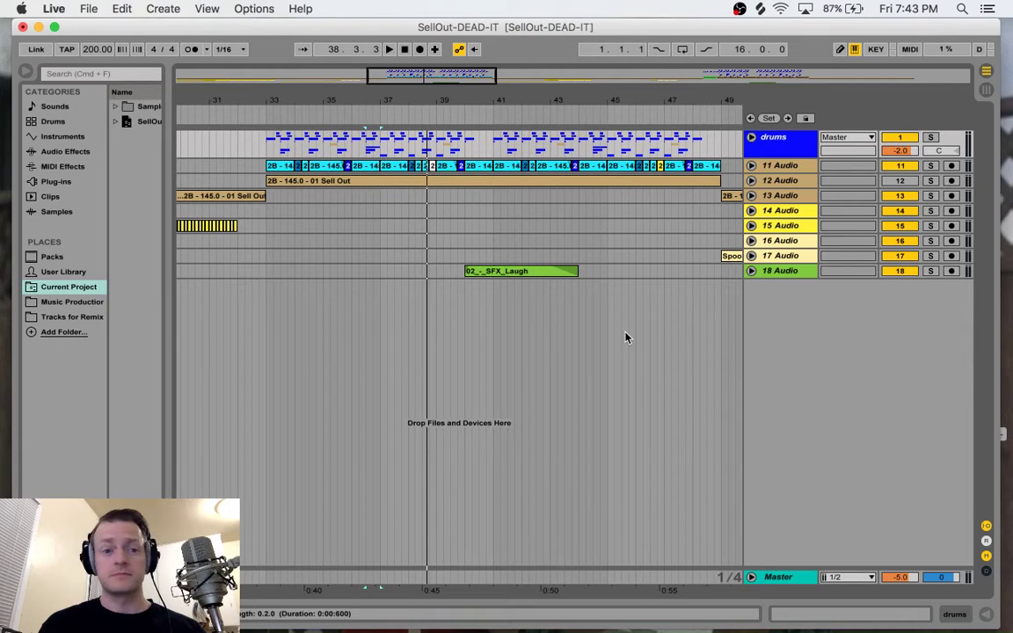
{"action": "left_click", "coordinate": [752, 181]}
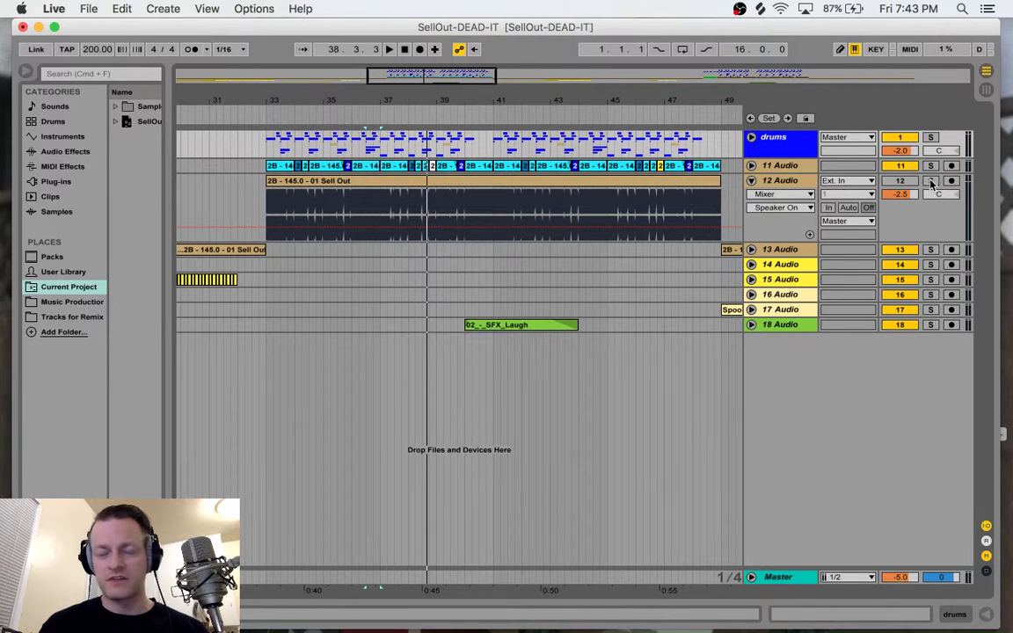
{"action": "left_click", "coordinate": [930, 180]}
{"action": "left_click", "coordinate": [343, 181]}
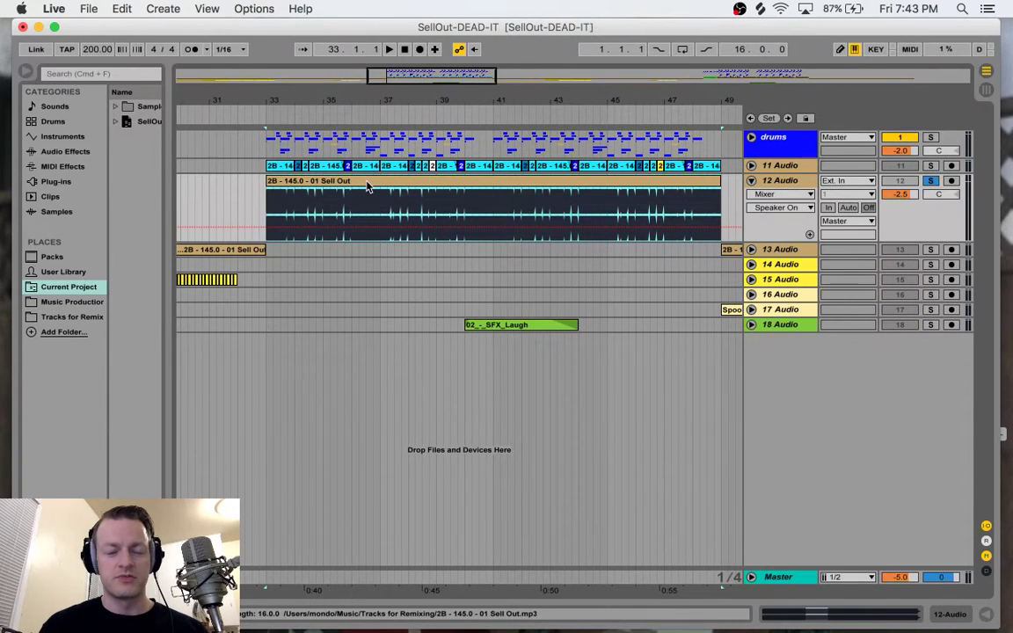
{"action": "key", "text": "space"}
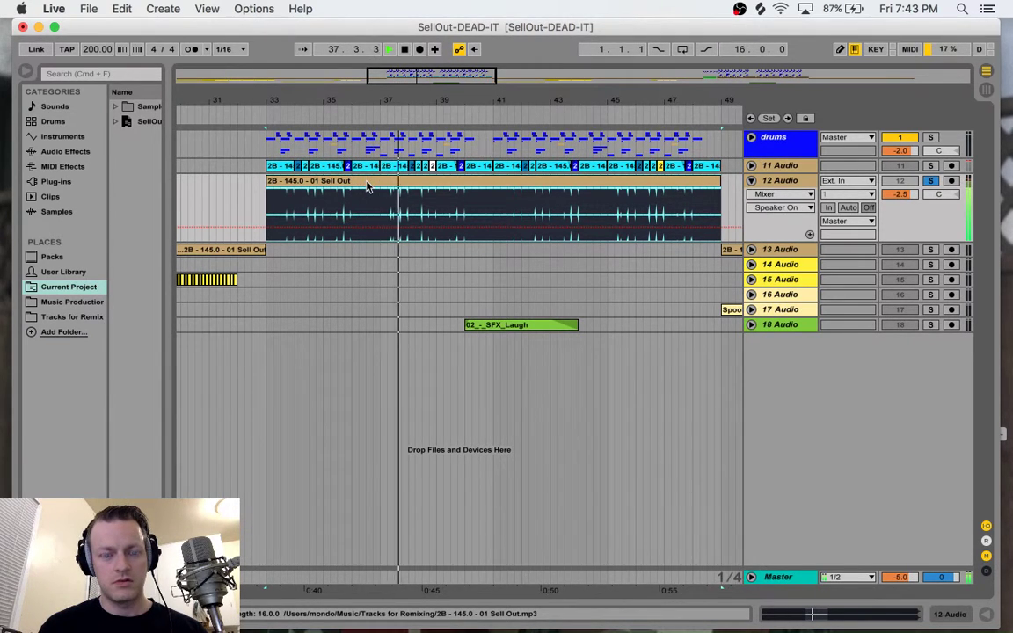
{"action": "key", "text": "space"}
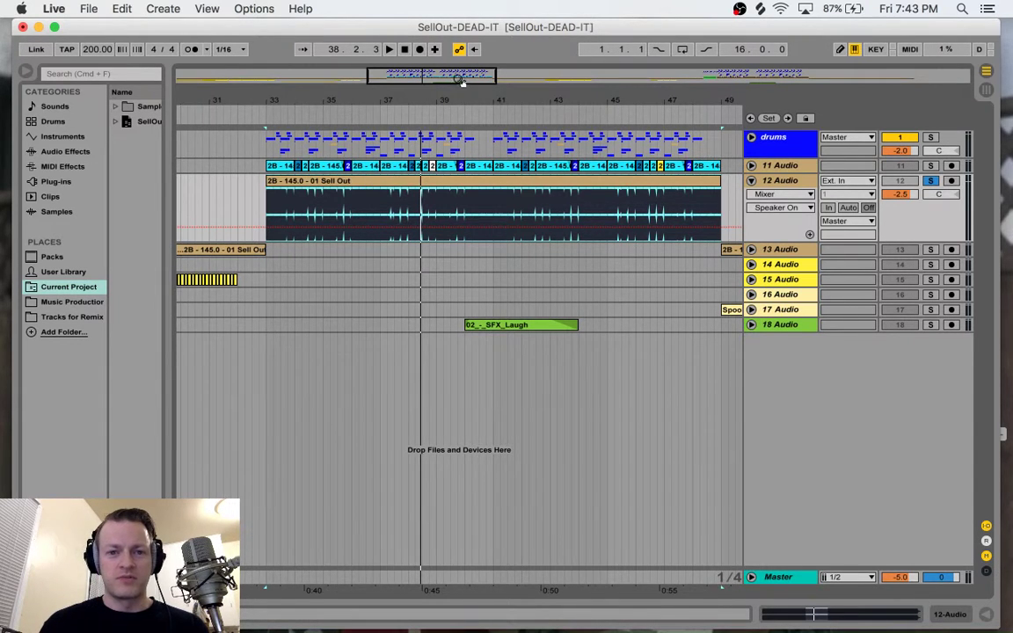
Step: Collapse the 12 Audio track and clear its solo
{"action": "left_click_drag", "start_coordinate": [460, 80], "coordinate": [467, 80]}
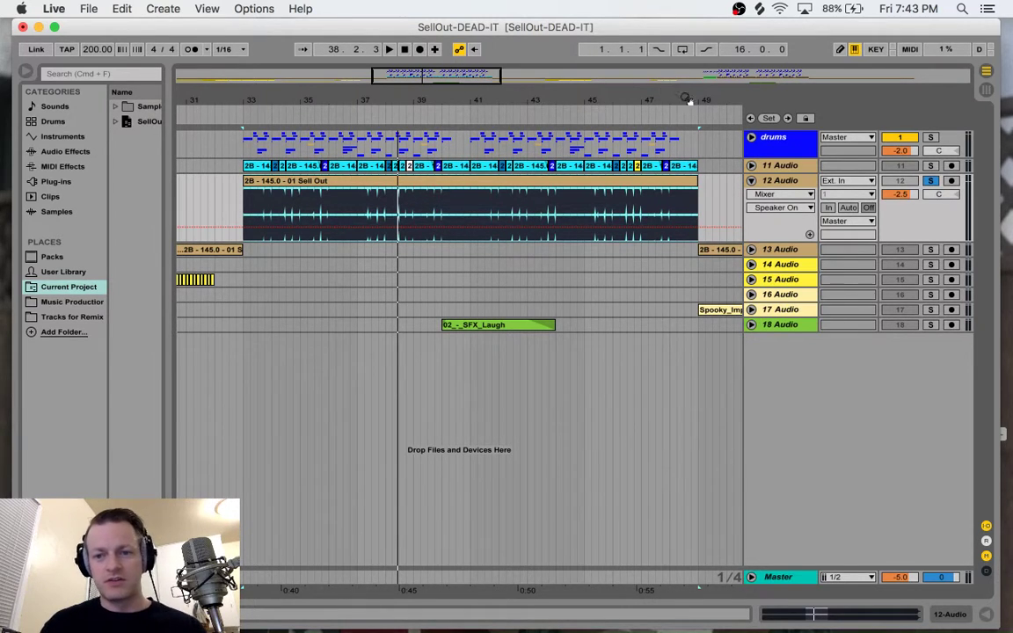
{"action": "left_click", "coordinate": [752, 181]}
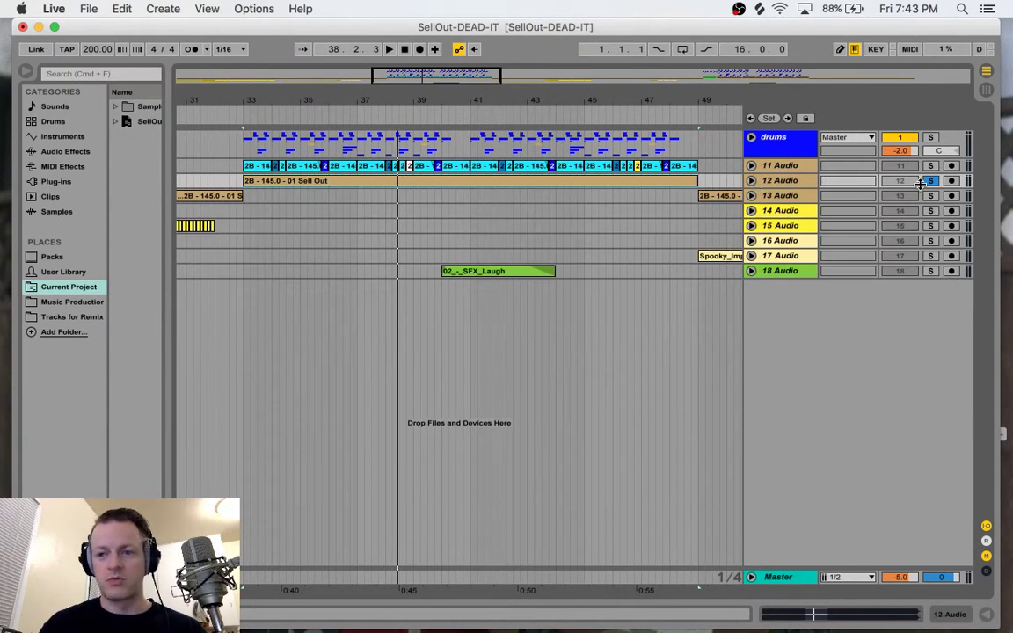
{"action": "left_click", "coordinate": [933, 181]}
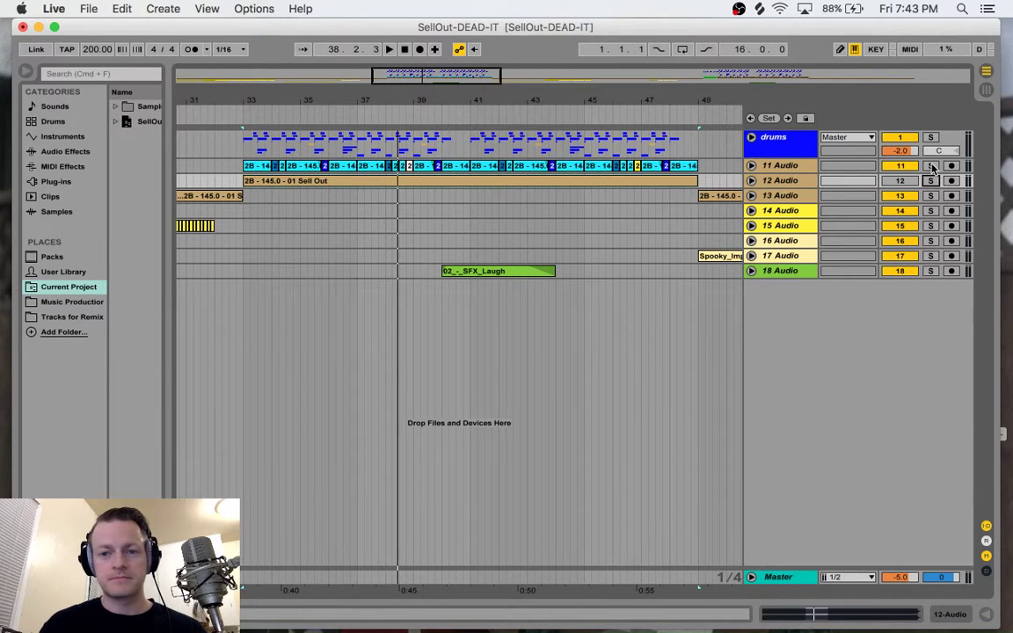
Step: Expand the 12 Audio and 11 Audio tracks, solo 11 Audio and play its chopped clips from bar 33
{"action": "left_click", "coordinate": [752, 181]}
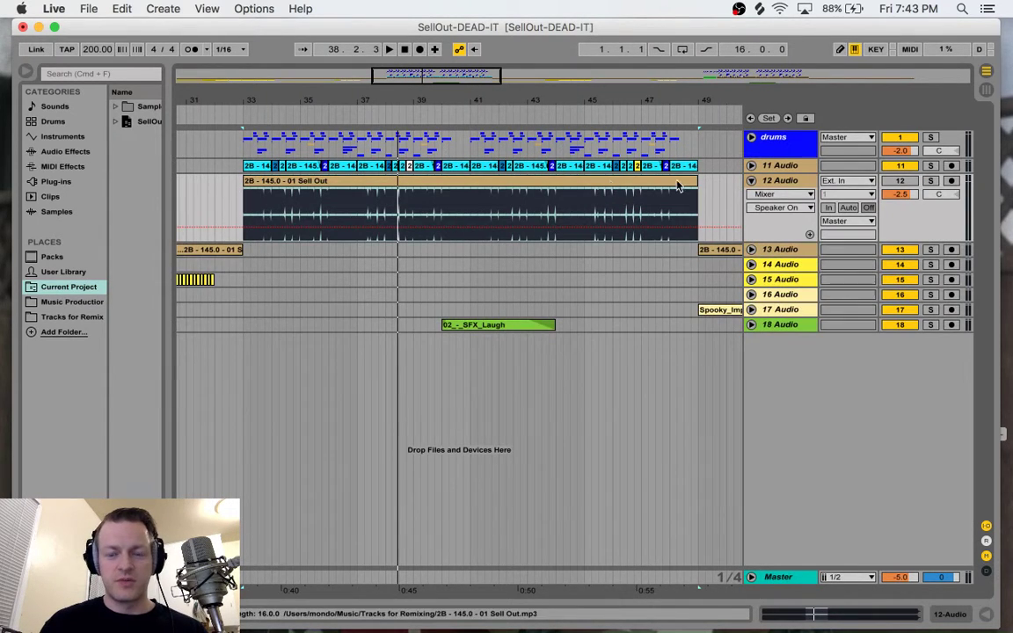
{"action": "left_click", "coordinate": [752, 166]}
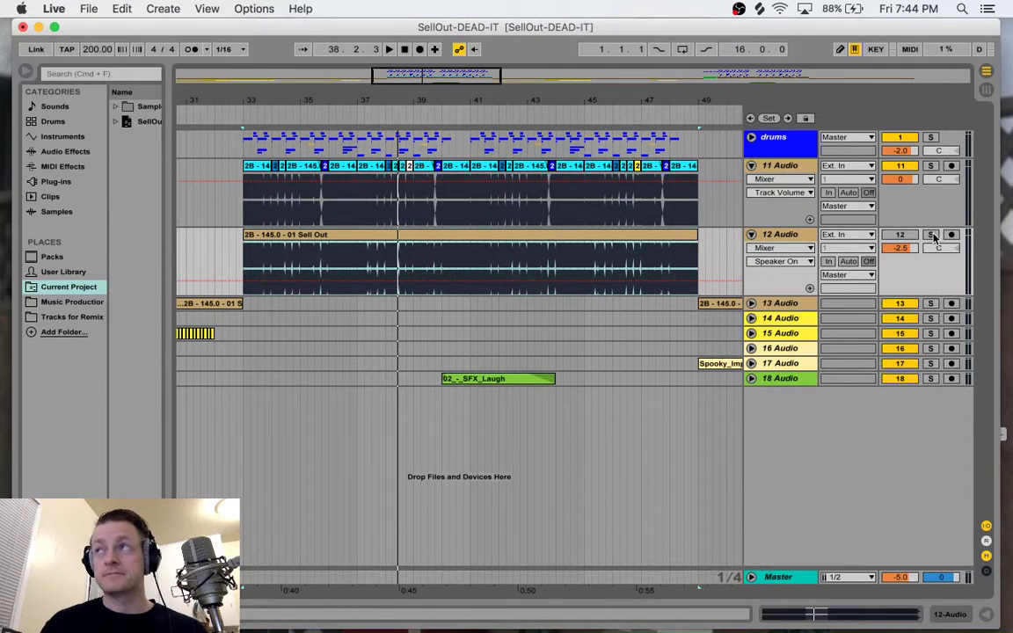
{"action": "left_click", "coordinate": [931, 167]}
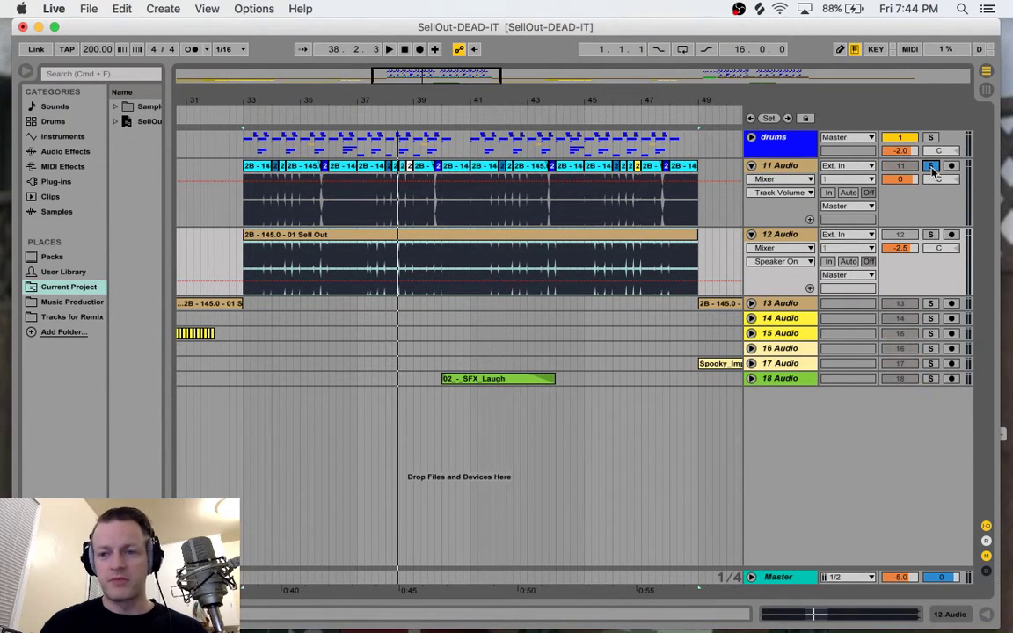
{"action": "left_click", "coordinate": [260, 165]}
{"action": "key", "text": "space"}
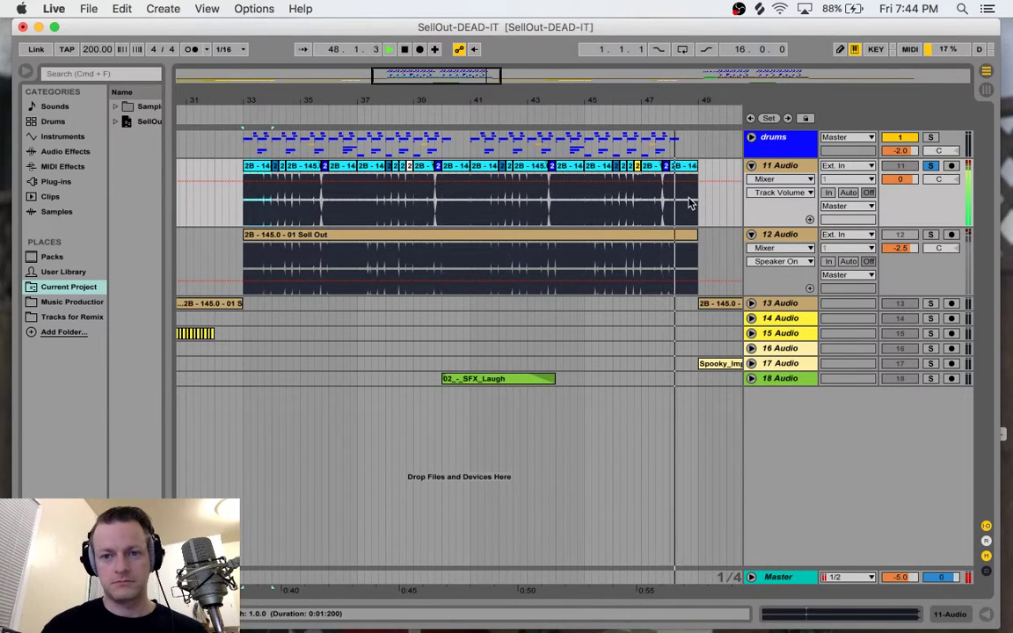
{"action": "key", "text": "space"}
Step: Solo 12 Audio in place of 11 Audio and play the uncut Sell Out clip from bar 33 for comparison
{"action": "left_click", "coordinate": [930, 167]}
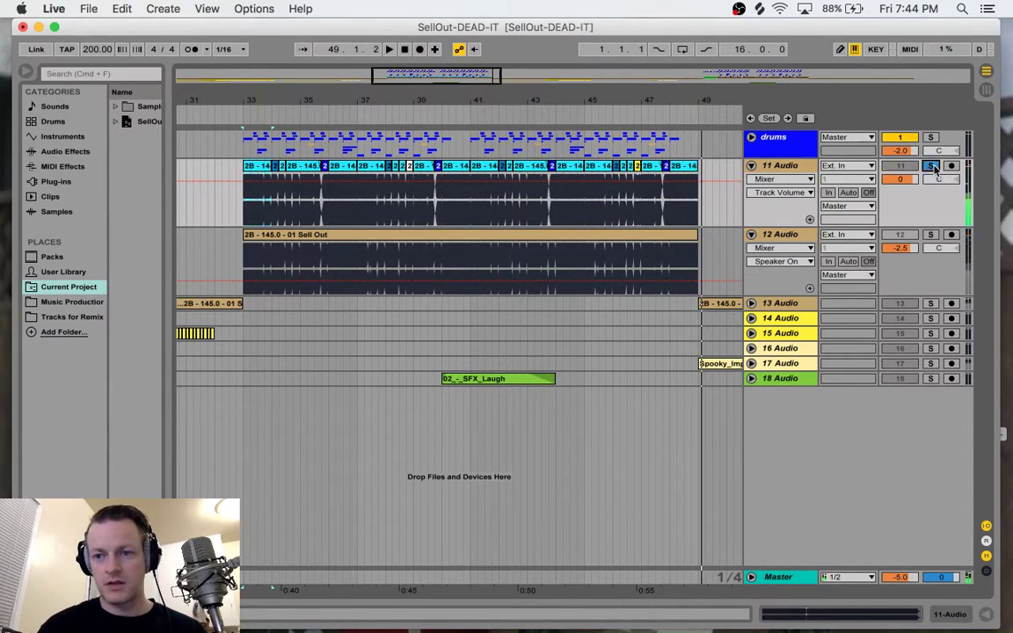
{"action": "left_click", "coordinate": [930, 235]}
{"action": "key", "text": "space"}
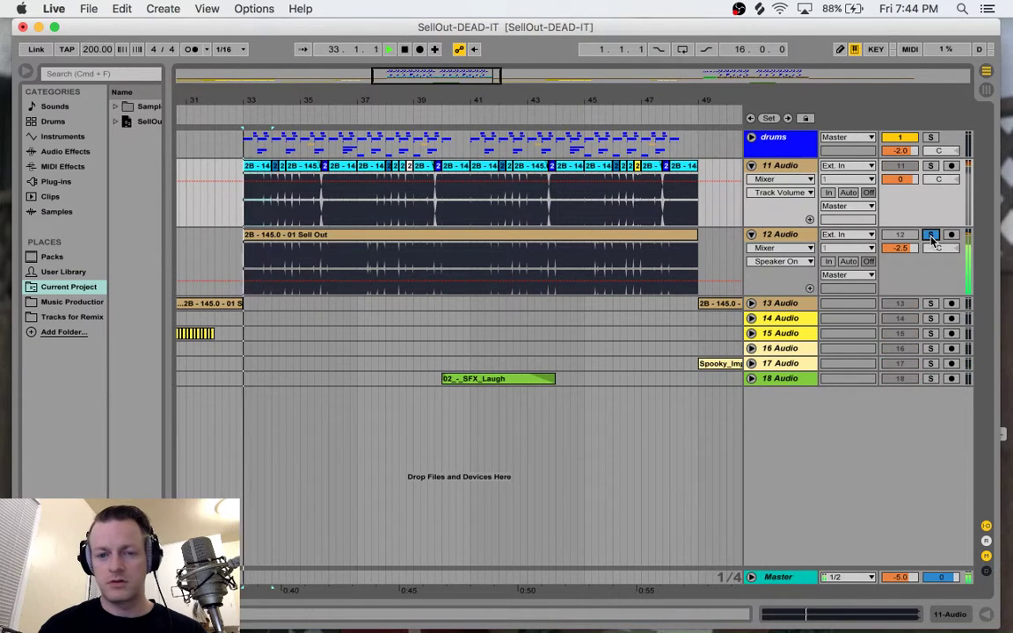
Step: Alternate the solo between the 11 Audio and 12 Audio tracks during playback, then clear the solo and stop
{"action": "left_click", "coordinate": [931, 166]}
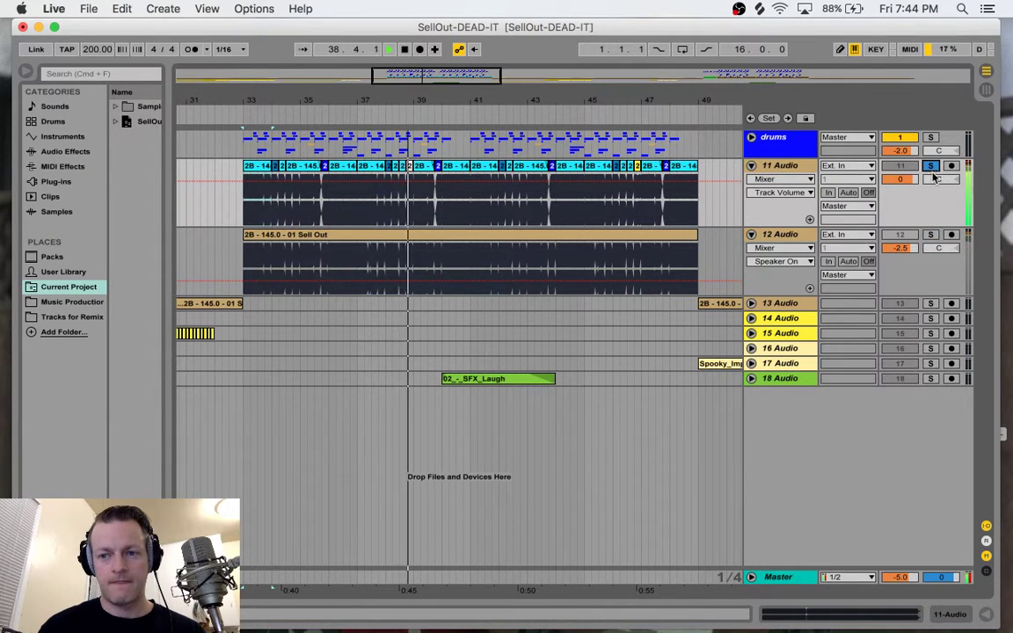
{"action": "left_click", "coordinate": [930, 235]}
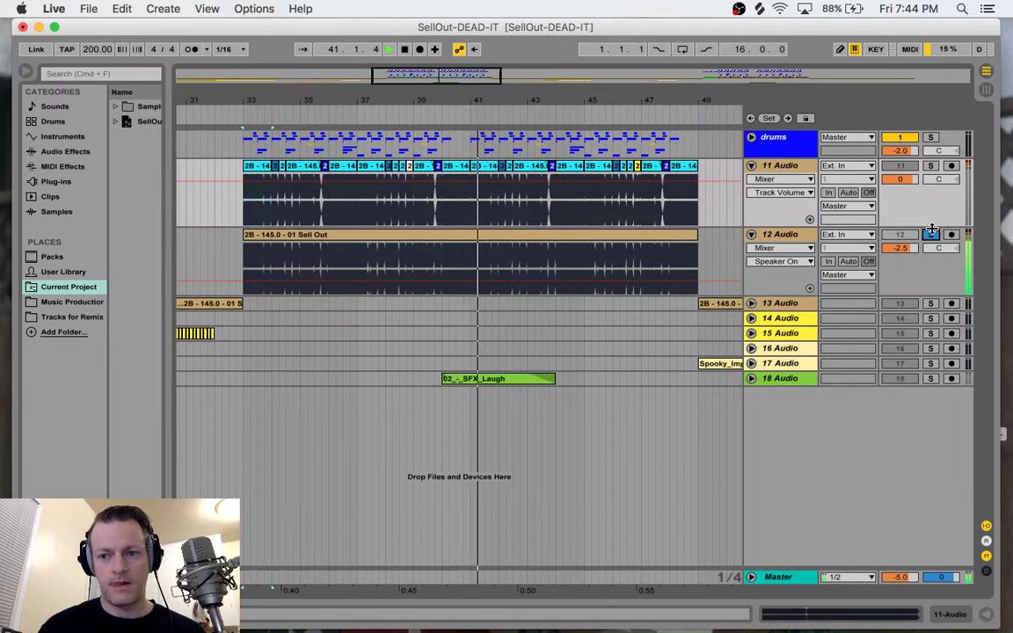
{"action": "left_click", "coordinate": [931, 235]}
{"action": "key", "text": "space"}
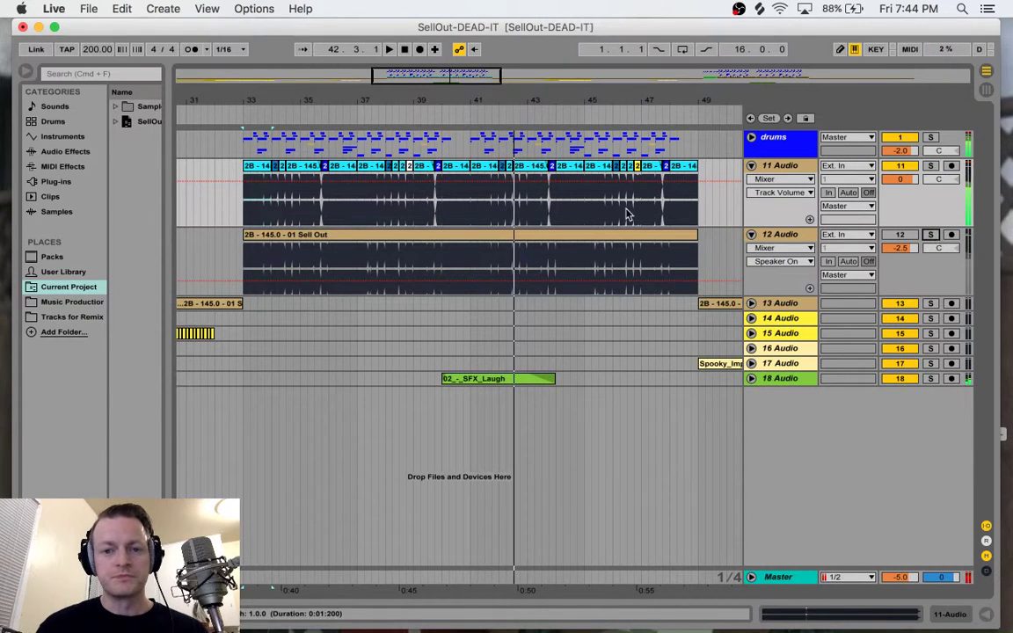
Step: Collapse the 12 Audio track and enlarge the 11 Audio track's height to show its chopped clips in detail
{"action": "left_click", "coordinate": [244, 218]}
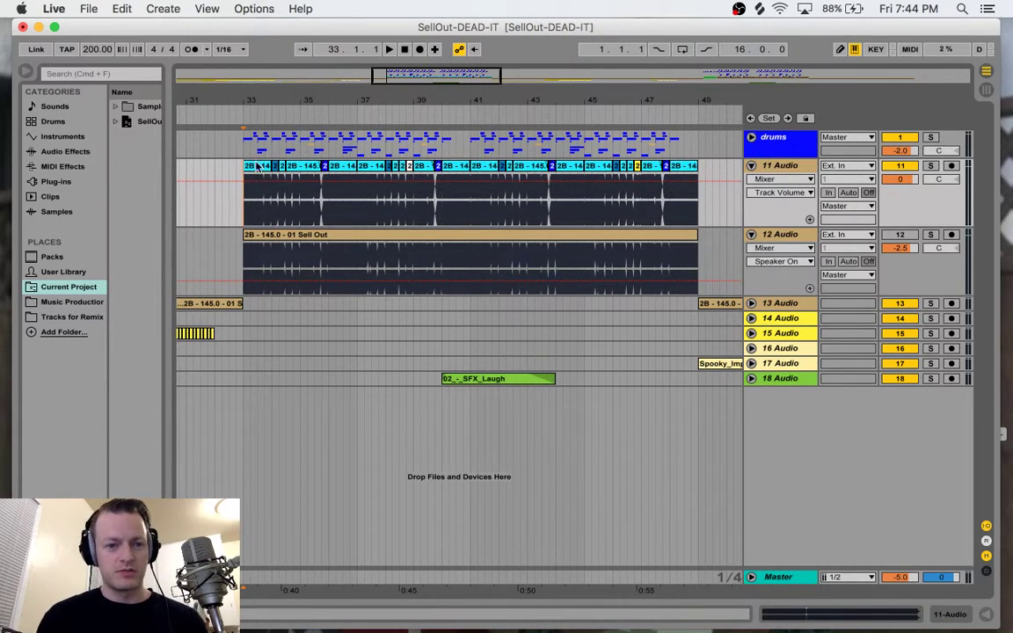
{"action": "left_click", "coordinate": [299, 169]}
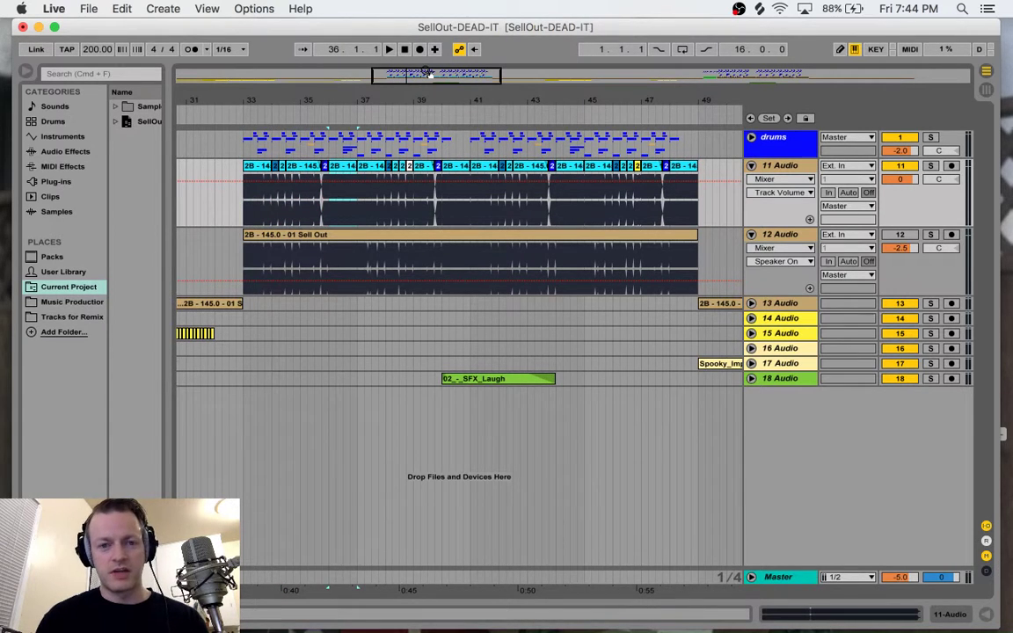
{"action": "left_click_drag", "start_coordinate": [426, 73], "coordinate": [406, 93]}
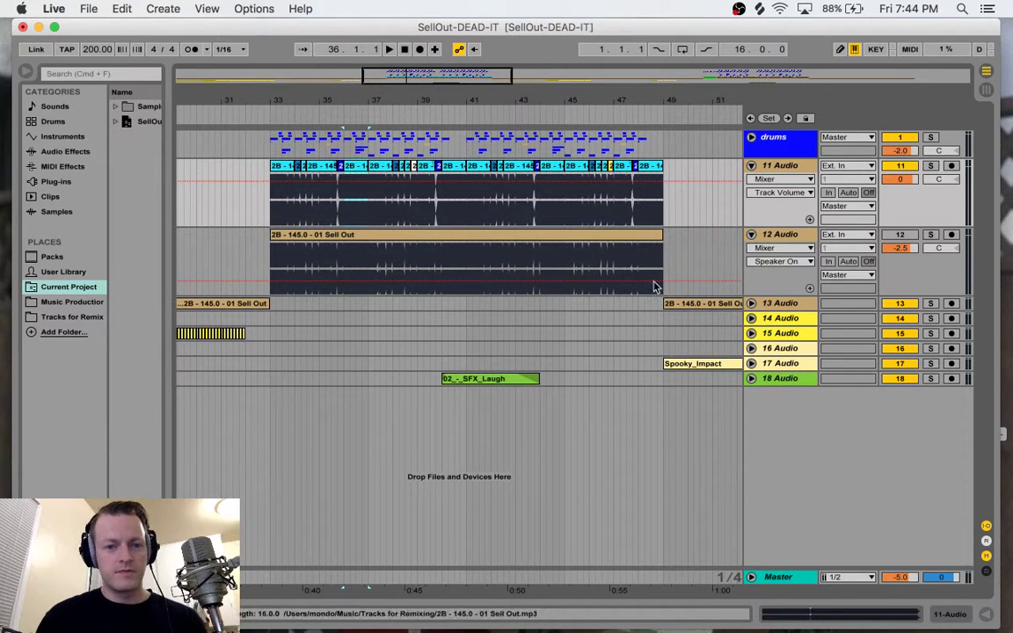
{"action": "left_click", "coordinate": [751, 235]}
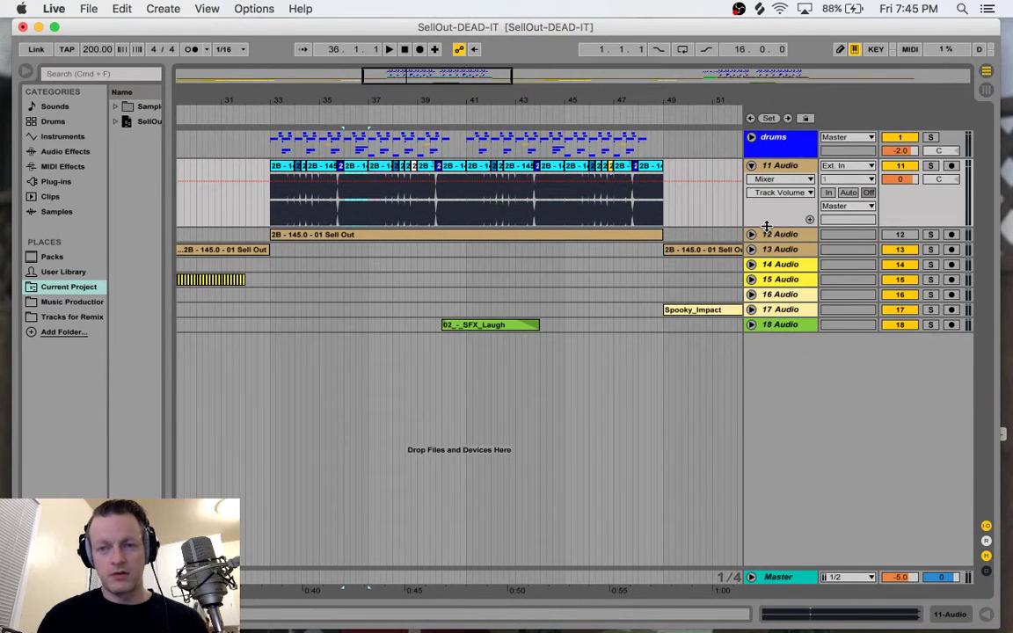
{"action": "left_click_drag", "start_coordinate": [766, 227], "coordinate": [773, 328]}
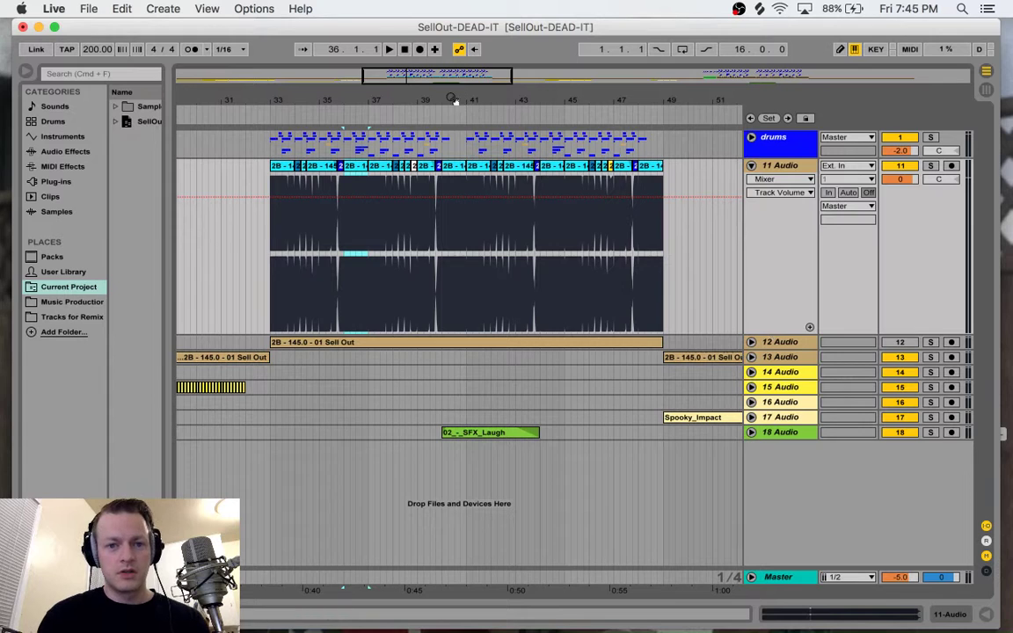
{"action": "left_click_drag", "start_coordinate": [454, 100], "coordinate": [453, 114]}
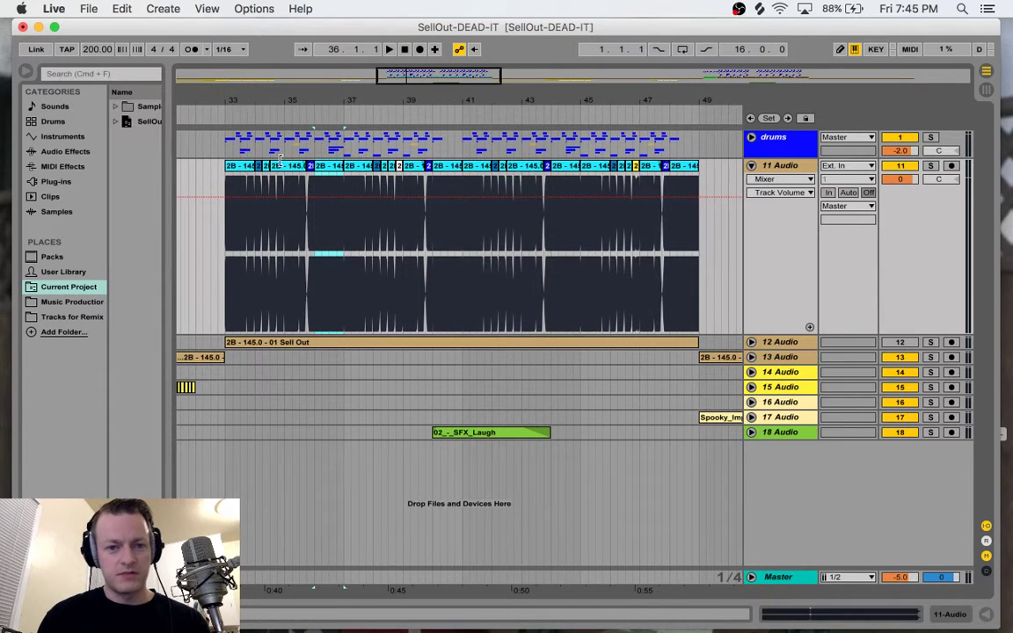
{"action": "left_click", "coordinate": [636, 166]}
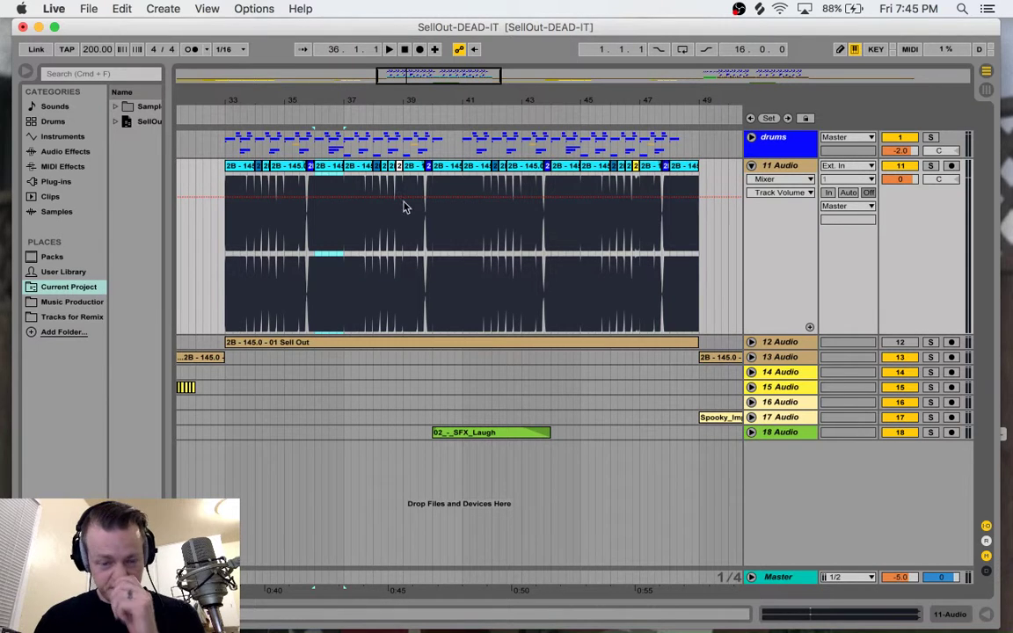
Step: Set the adaptive grid to Medium and select the 11 Audio clips from bar 33 to bar 41
{"action": "right_click", "coordinate": [207, 272]}
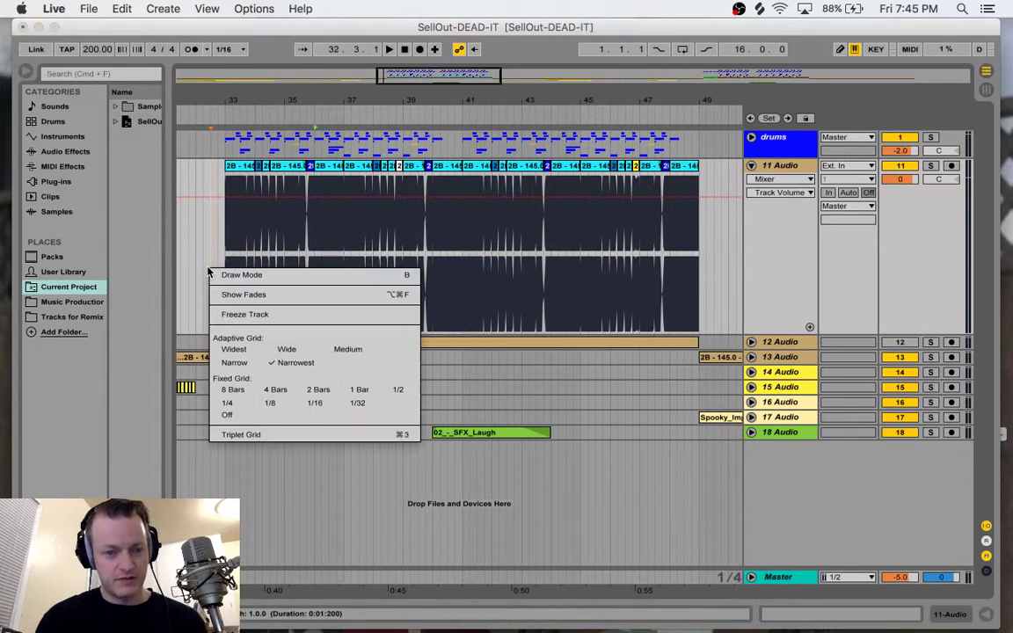
{"action": "left_click", "coordinate": [349, 349]}
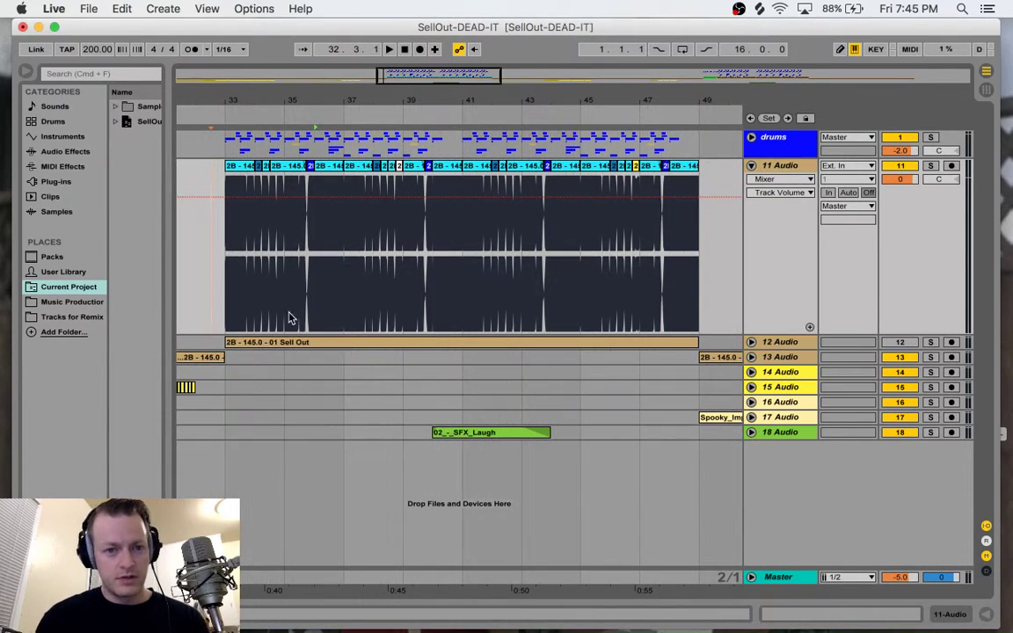
{"action": "left_click_drag", "start_coordinate": [225, 296], "coordinate": [473, 295]}
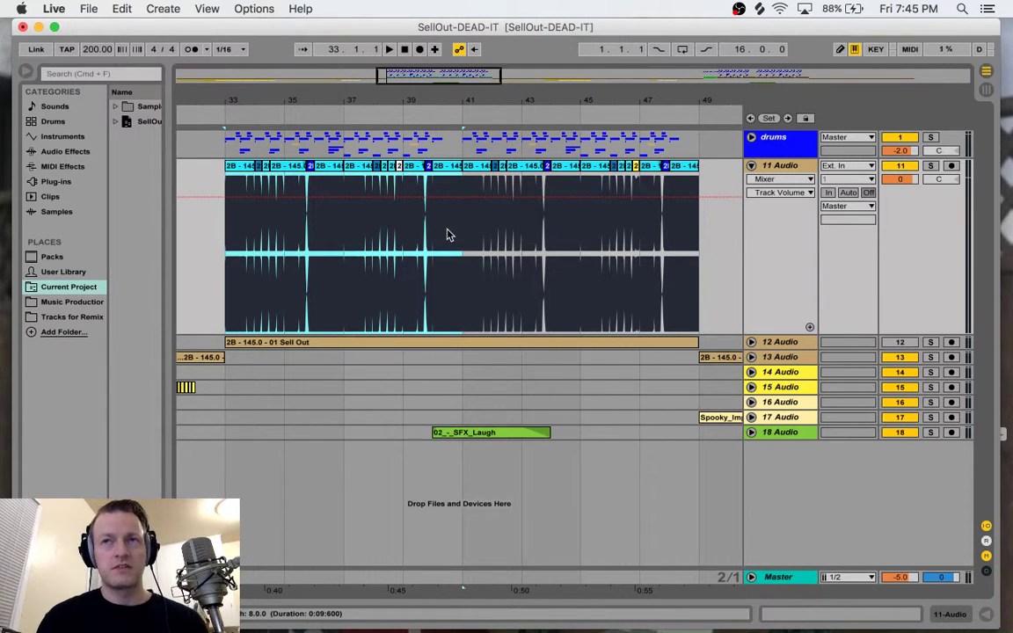
Step: Solo the 11 Audio track and play its second chopped section starting from the green clip at bar 81
{"action": "scroll", "coordinate": [447, 235], "scroll_direction": "right", "scroll_amount": 15}
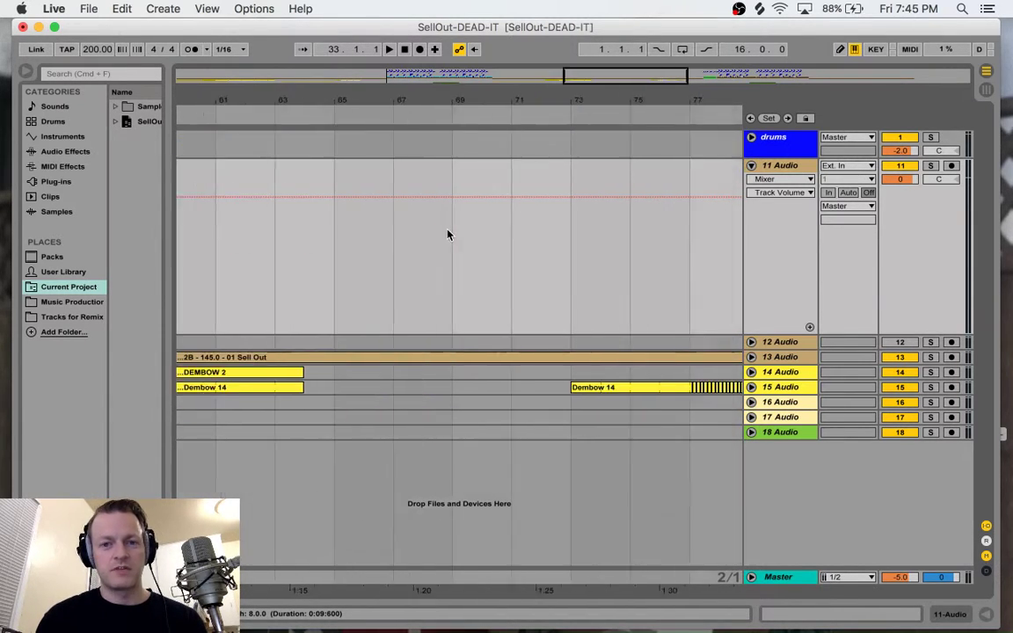
{"action": "scroll", "coordinate": [447, 235], "scroll_direction": "left", "scroll_amount": 2}
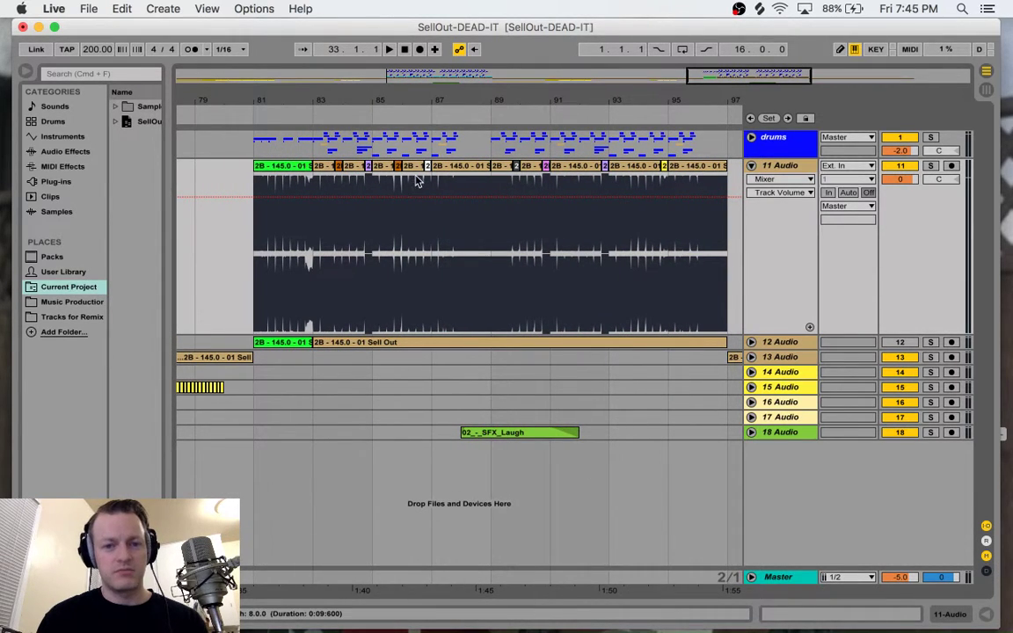
{"action": "scroll", "coordinate": [403, 182], "scroll_direction": "right", "scroll_amount": 2}
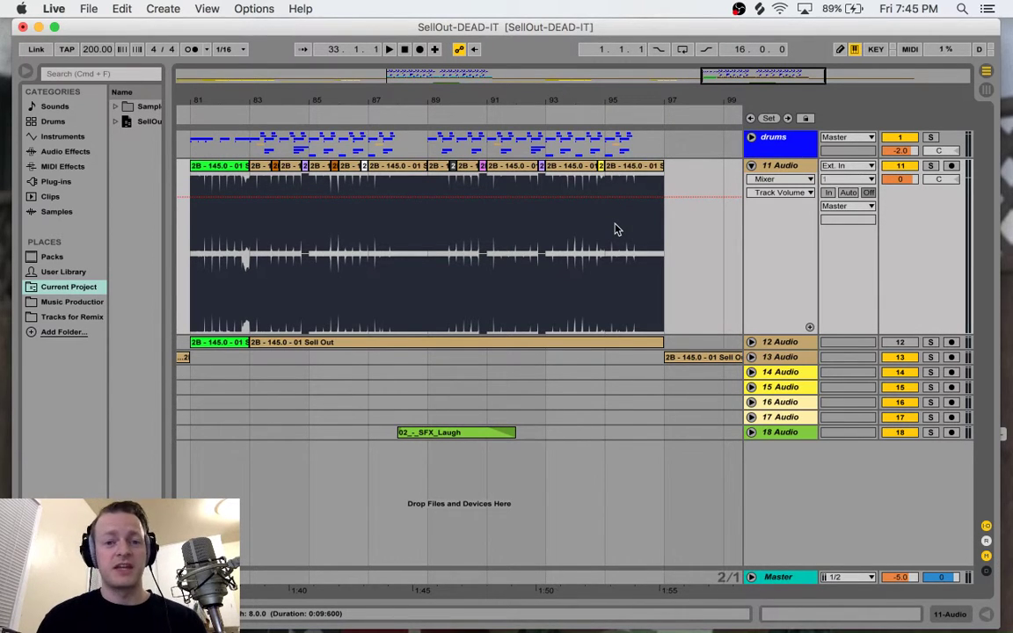
{"action": "scroll", "coordinate": [616, 229], "scroll_direction": "left", "scroll_amount": 3}
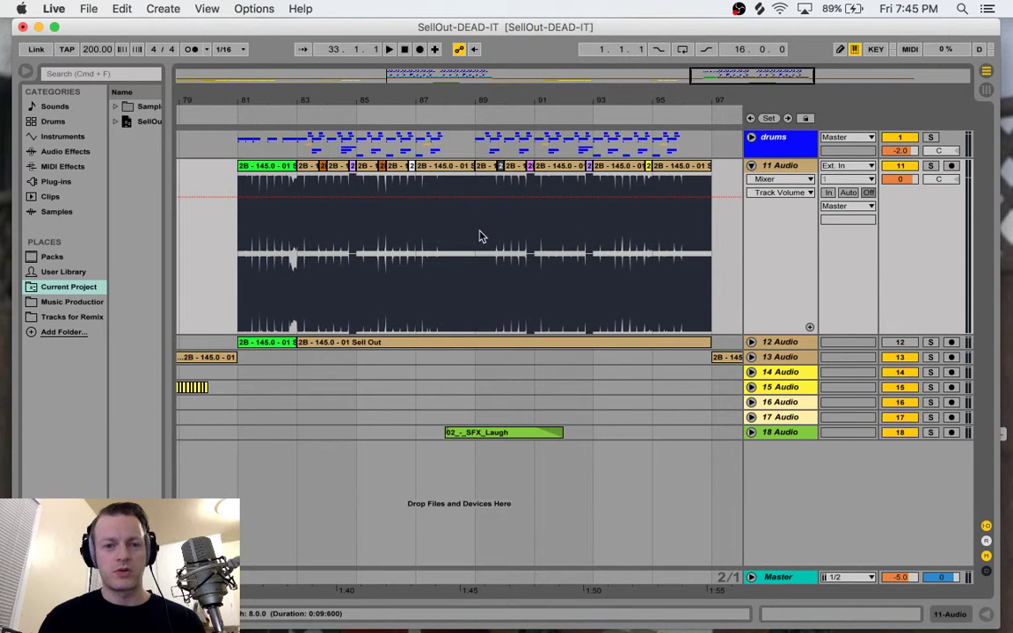
{"action": "left_click", "coordinate": [274, 175]}
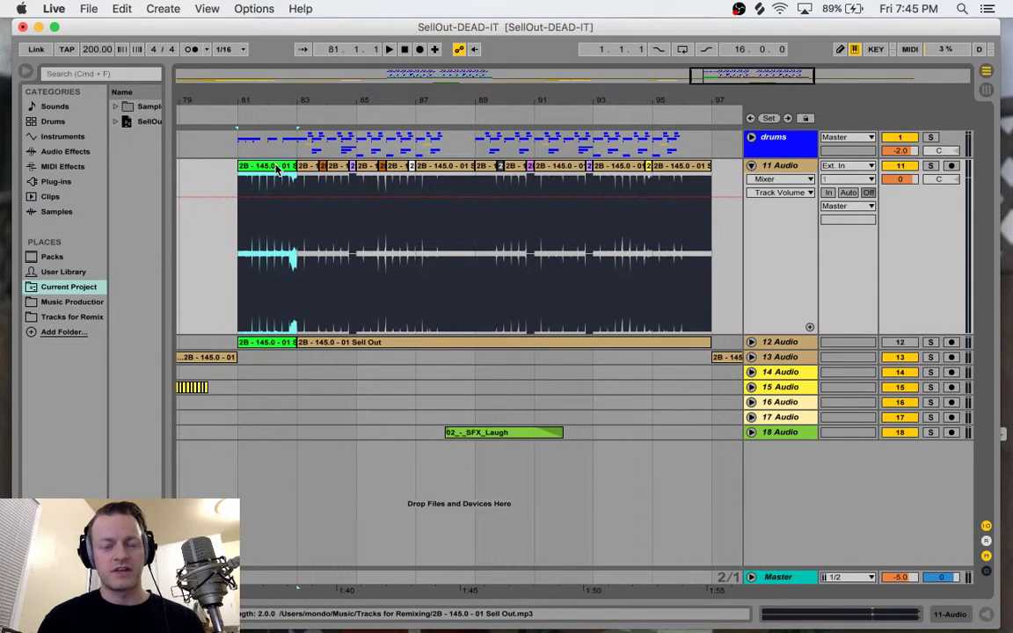
{"action": "left_click", "coordinate": [932, 166]}
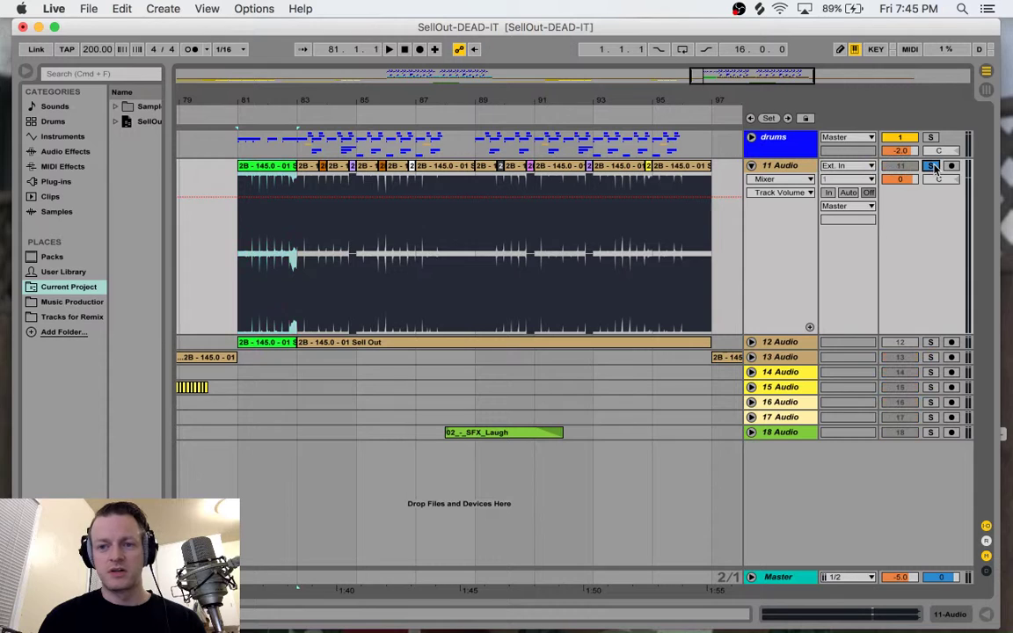
{"action": "key", "text": "space"}
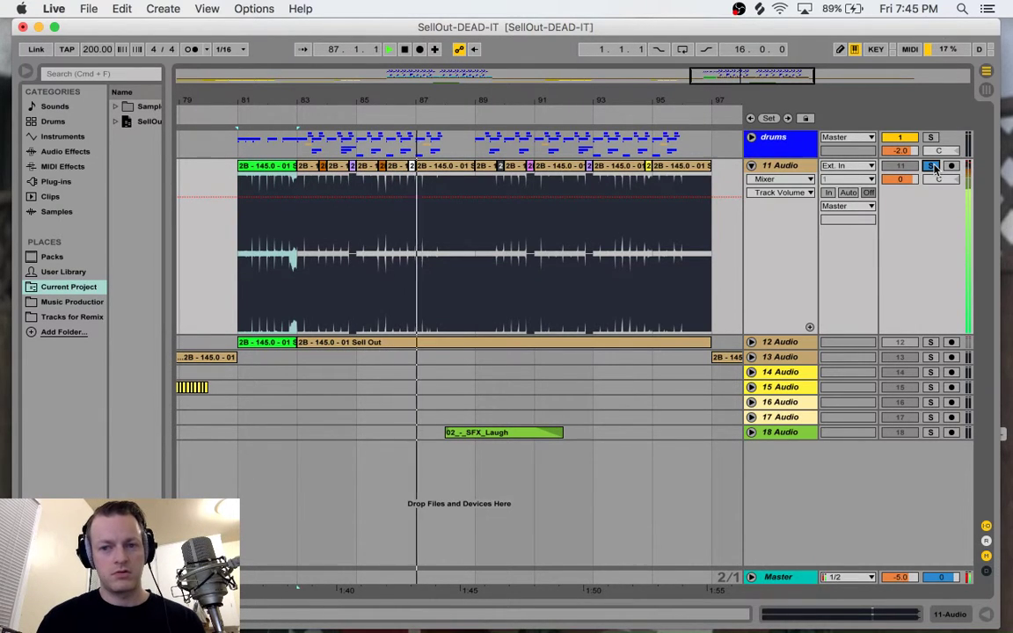
Step: Solo the 12 Audio track to hear the uncut Sell Out clips from bar 81, then stop playback and clear the solo
{"action": "left_click", "coordinate": [930, 342]}
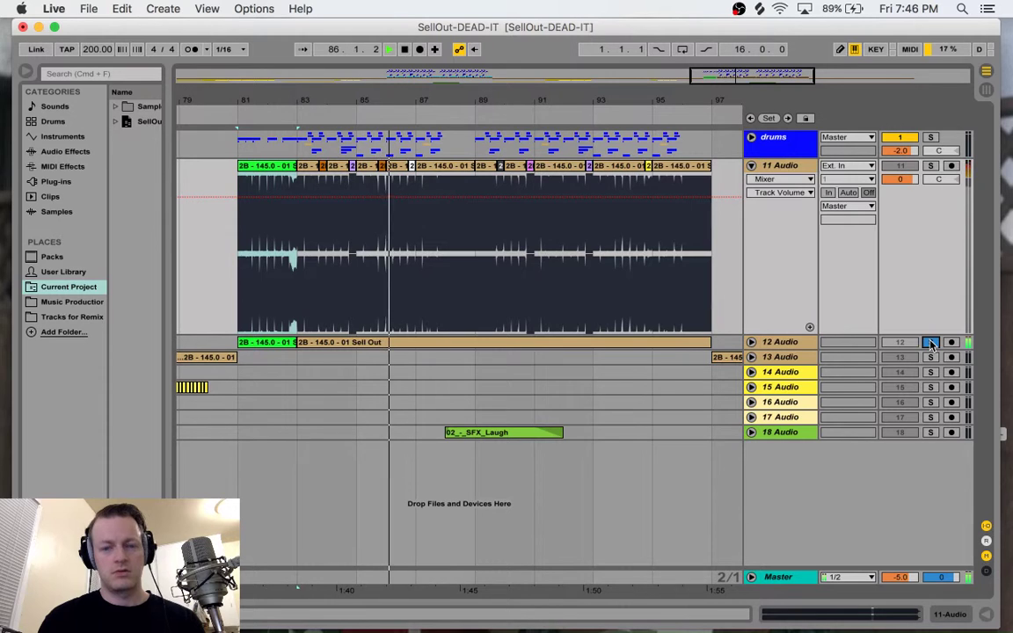
{"action": "left_click", "coordinate": [931, 343]}
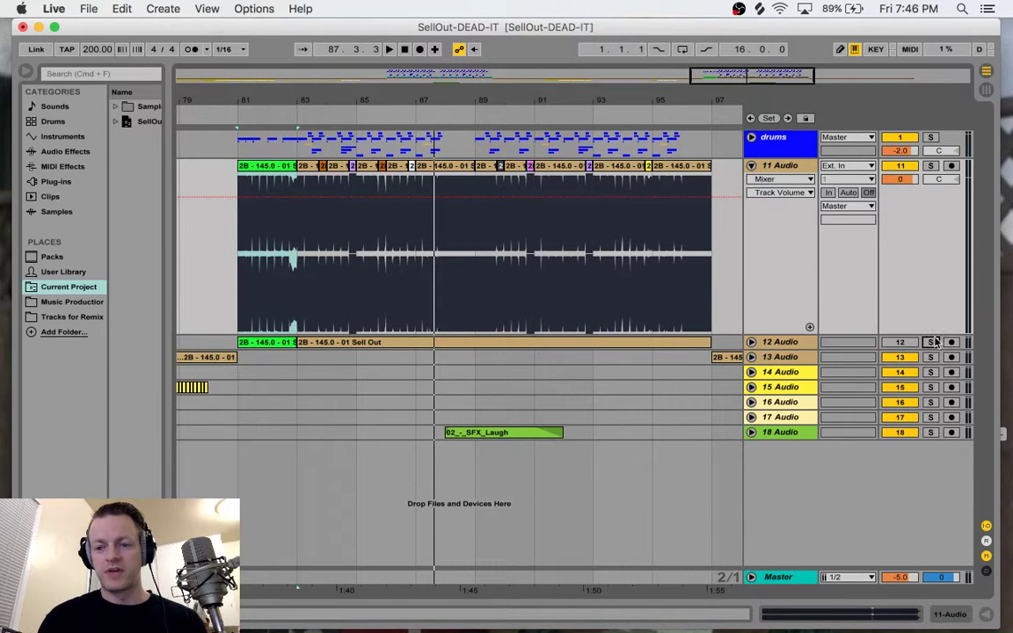
{"action": "left_click", "coordinate": [931, 342]}
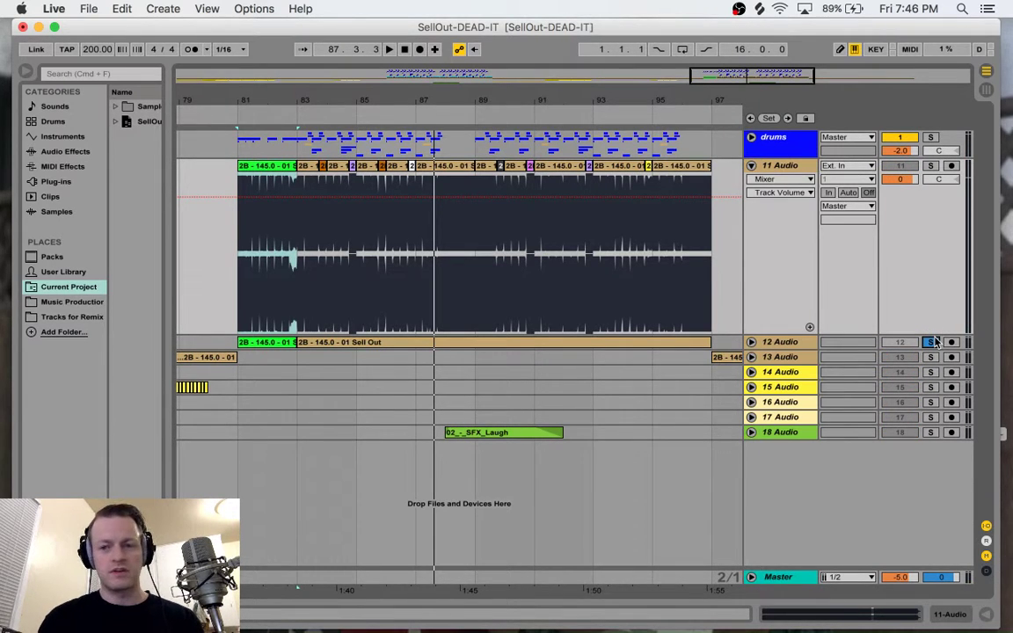
{"action": "left_click", "coordinate": [932, 342]}
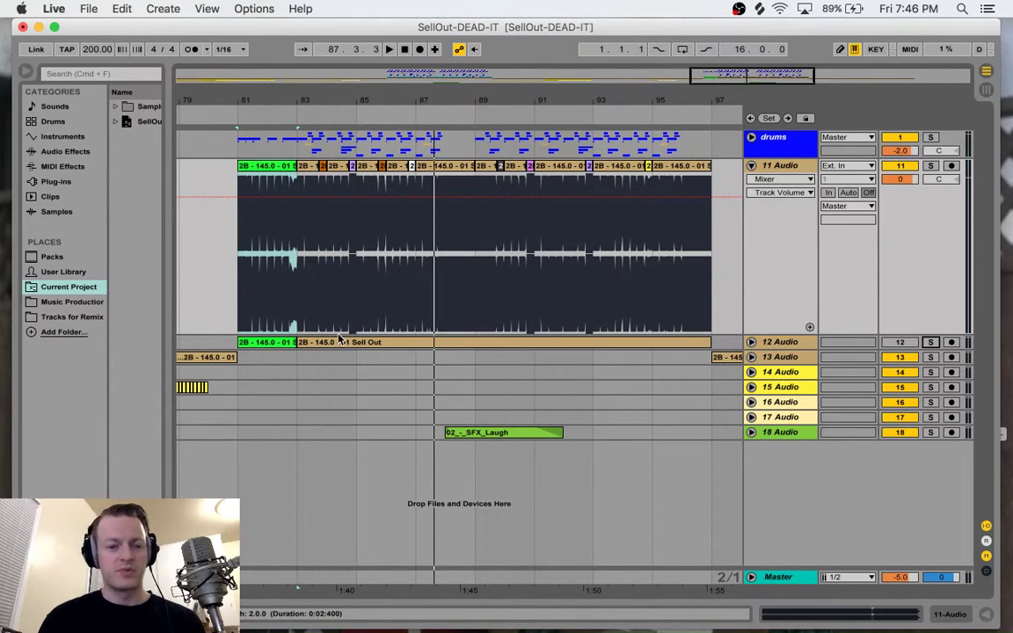
Step: Solo the 11 Audio track again and play its chopped clips from bar 81 up to bar 85
{"action": "left_click", "coordinate": [931, 166]}
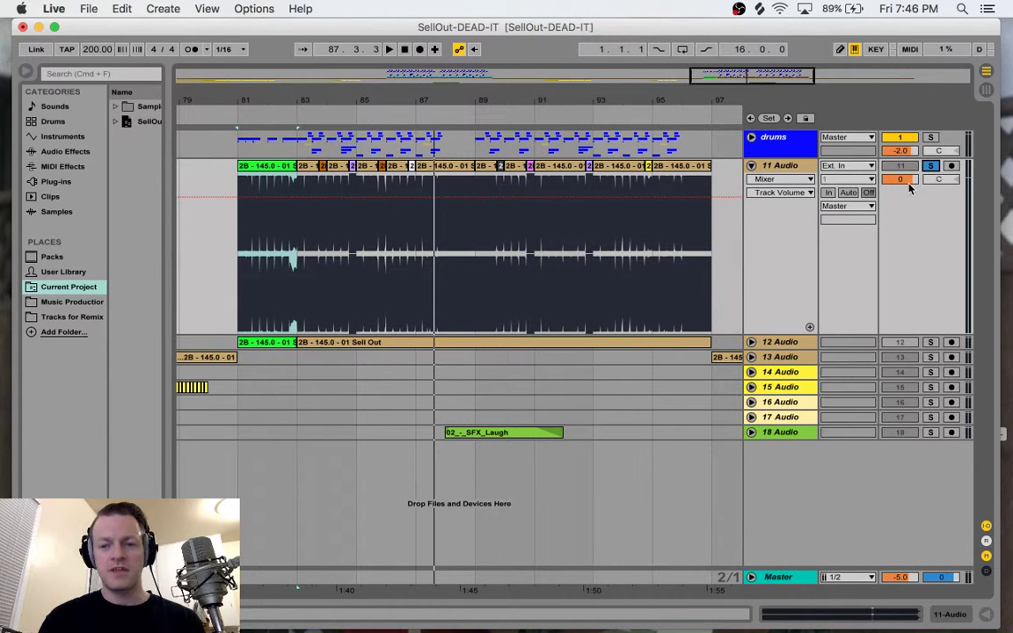
{"action": "key", "text": "space"}
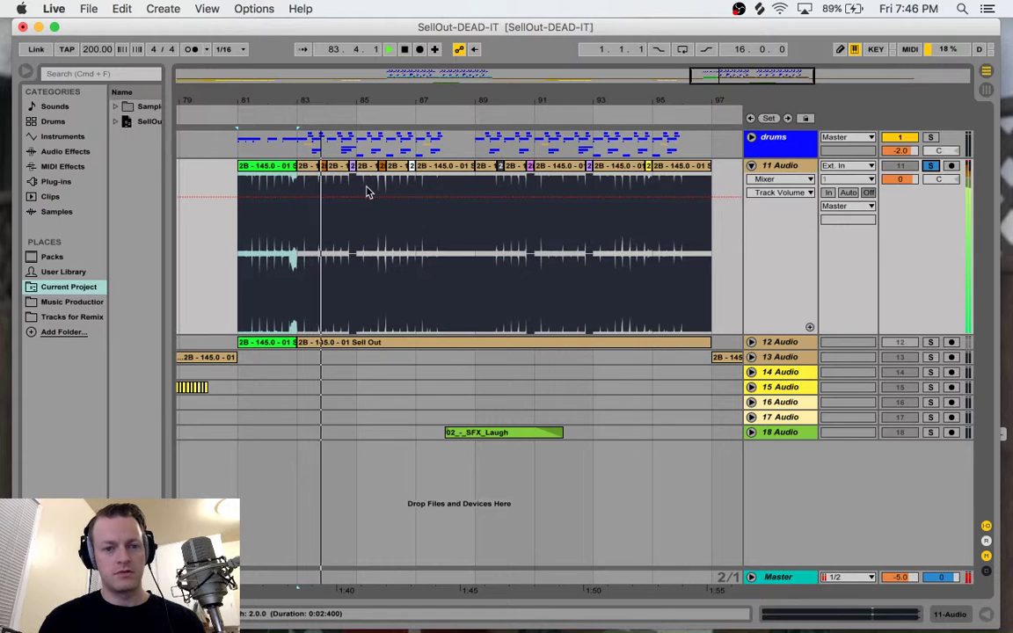
{"action": "key", "text": "space"}
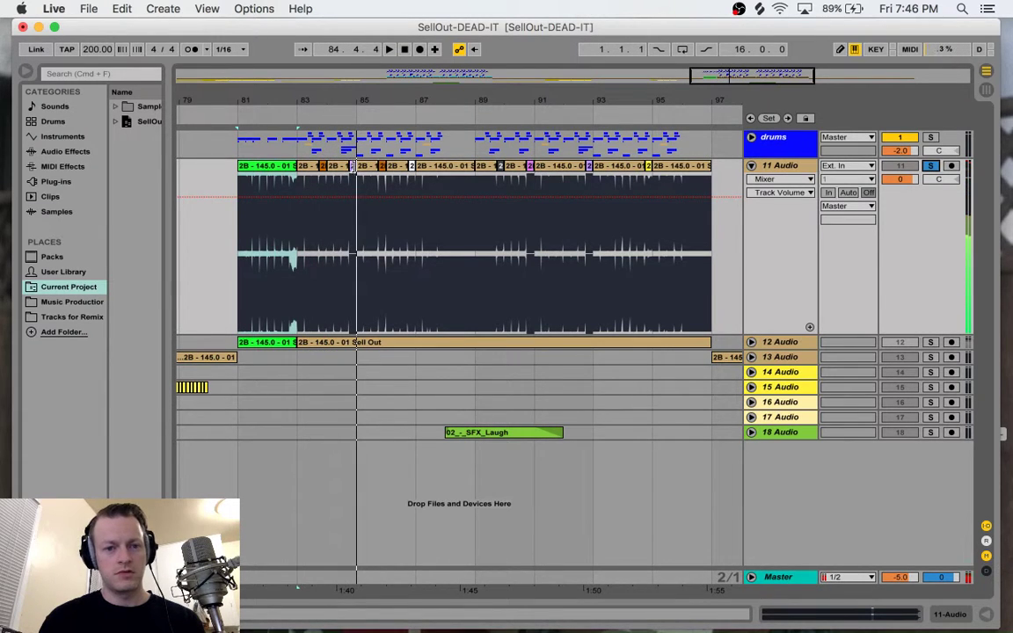
Step: Audition the short coloured clips on 11 Audio just before bars 85, 91 and 93
{"action": "left_click", "coordinate": [362, 197]}
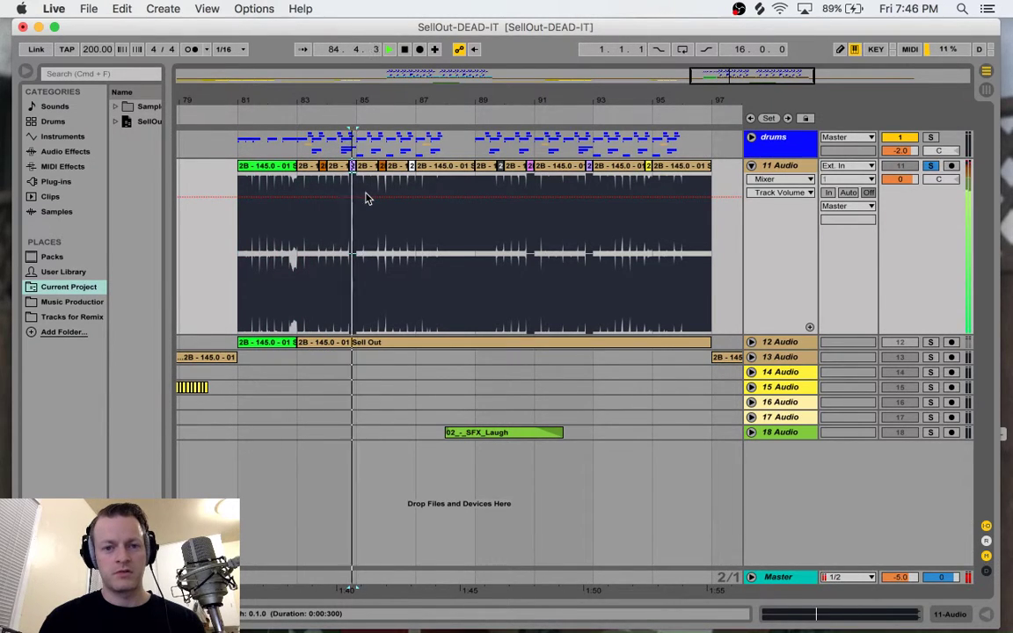
{"action": "left_click", "coordinate": [533, 176]}
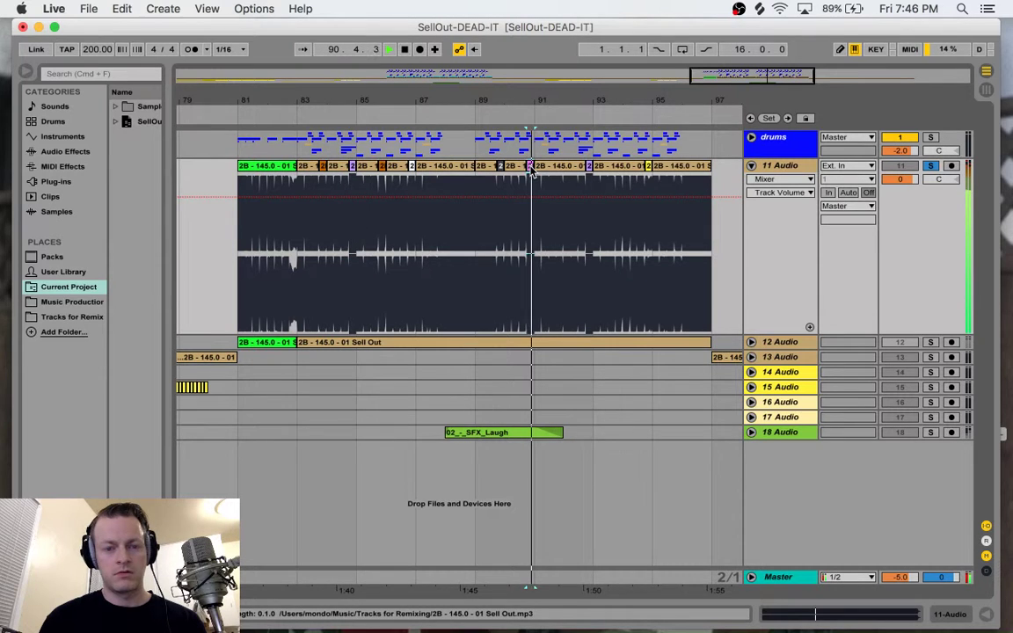
{"action": "key", "text": "space"}
{"action": "key", "text": "space"}
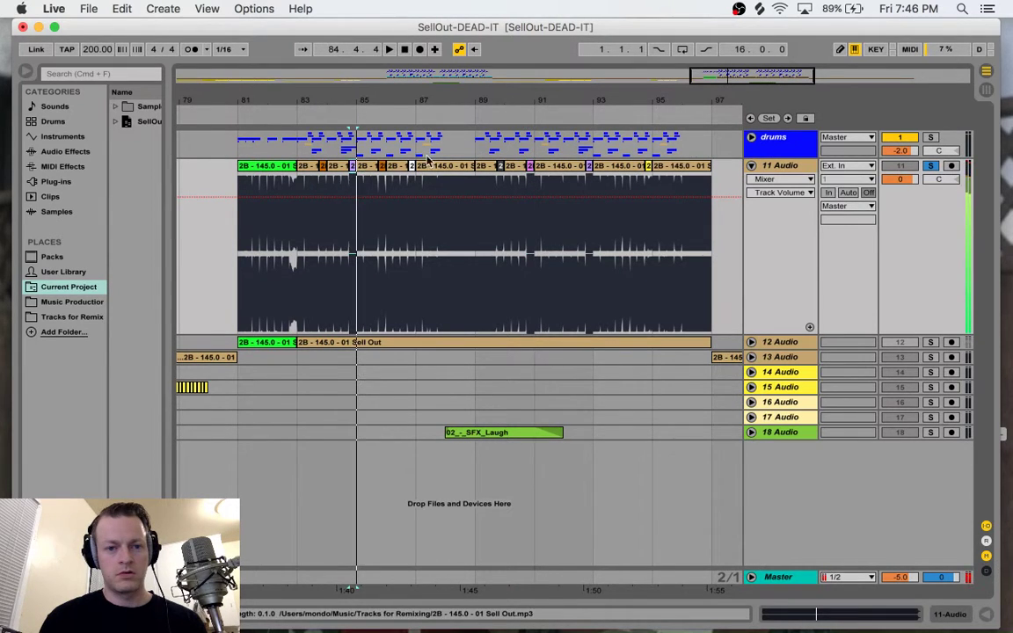
{"action": "left_click", "coordinate": [530, 167]}
{"action": "key", "text": "space"}
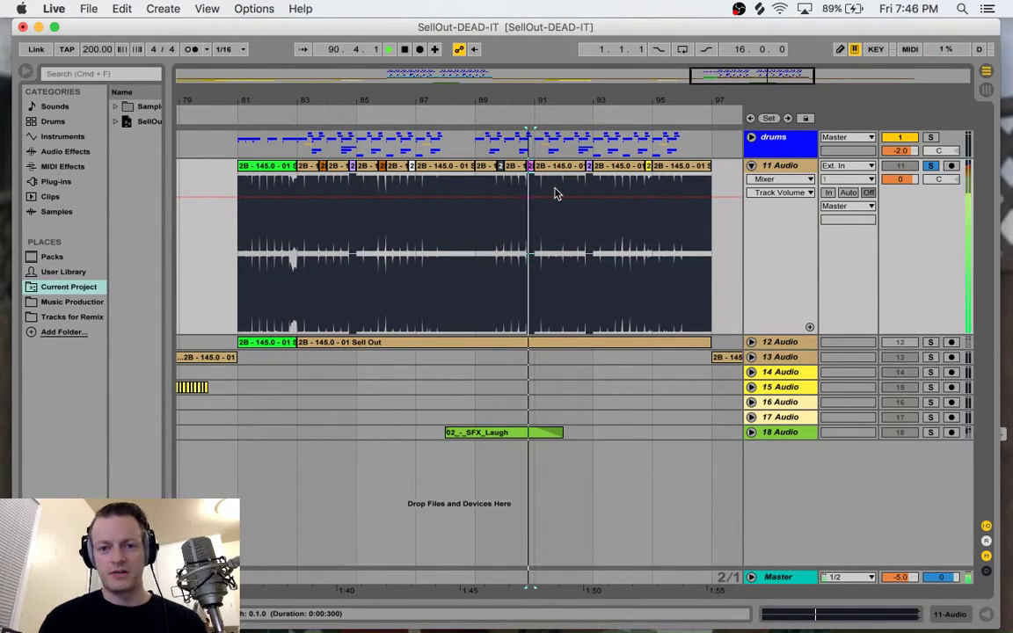
{"action": "key", "text": "space"}
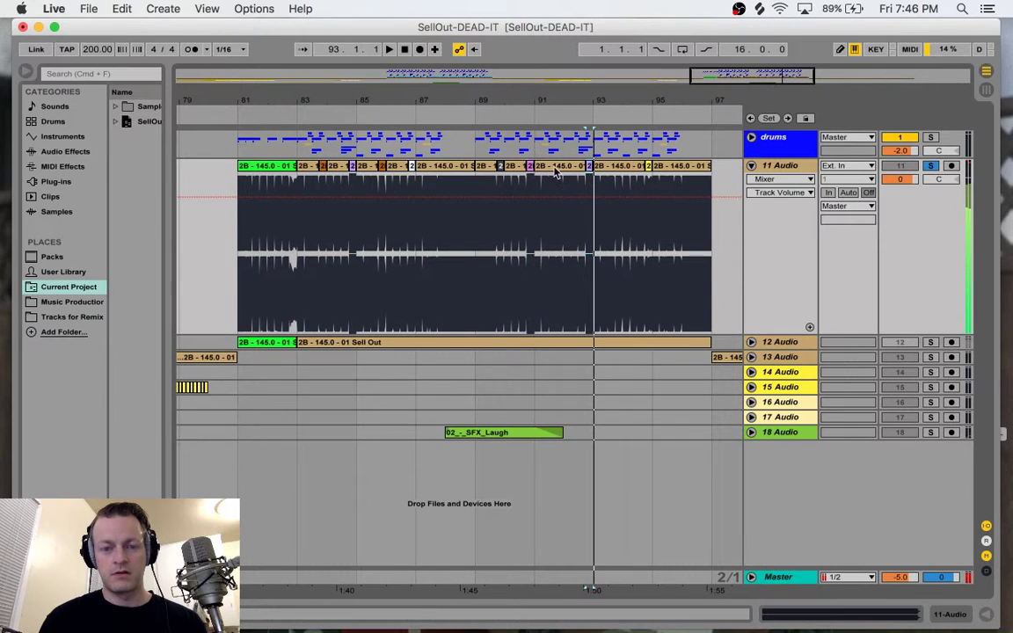
Step: Play the short white clip on 11 Audio just before bar 87 several times
{"action": "left_click", "coordinate": [411, 170]}
{"action": "key", "text": "space"}
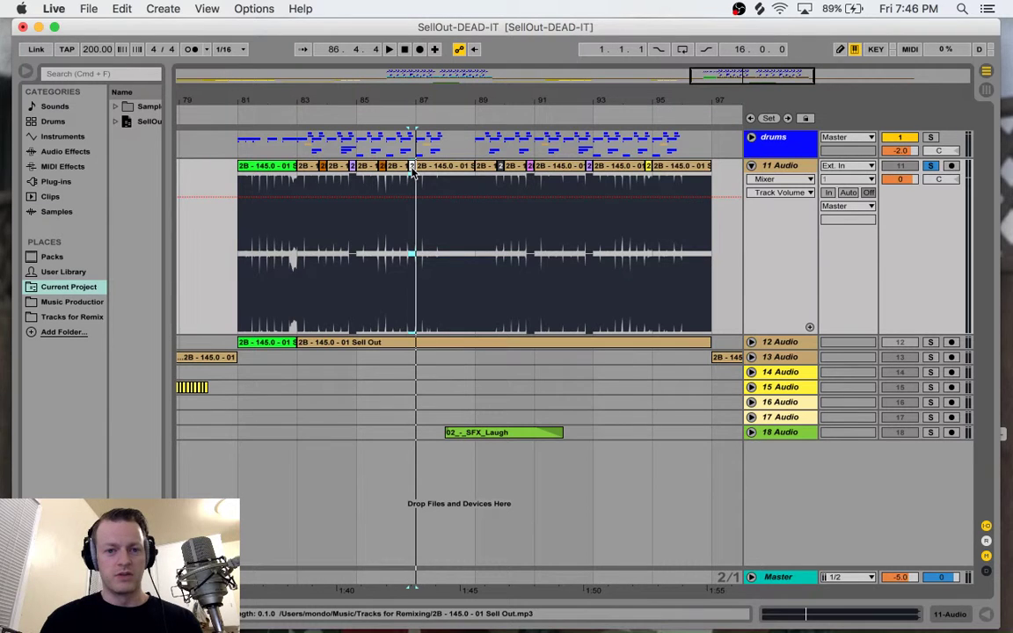
{"action": "key", "text": "space"}
{"action": "key", "text": "space"}
{"action": "key", "text": "space"}
{"action": "key", "text": "space"}
Step: Play the short purple clip before bar 85 and compare it with the short white clip before bar 87 on 11 Audio
{"action": "left_click", "coordinate": [352, 169]}
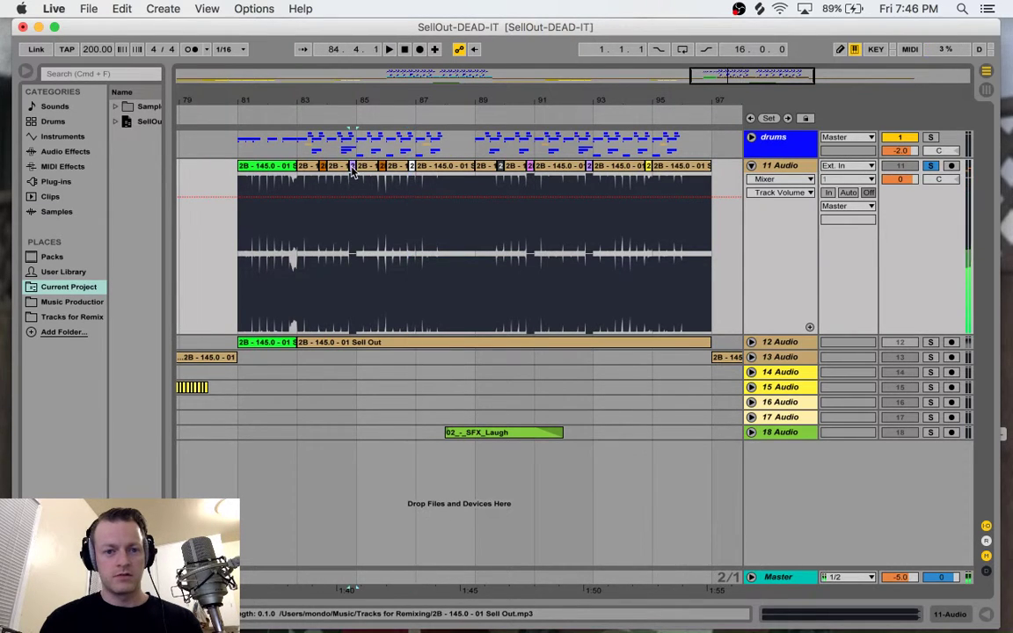
{"action": "key", "text": "space"}
{"action": "key", "text": "space"}
{"action": "left_click", "coordinate": [411, 167]}
{"action": "key", "text": "space"}
{"action": "key", "text": "space"}
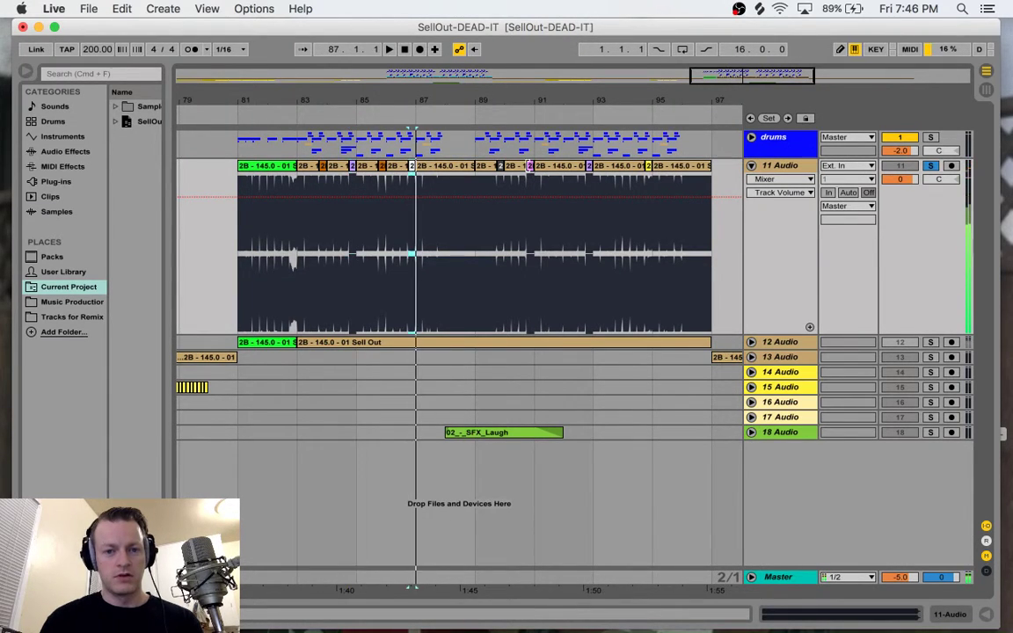
Step: Audition the short coloured clips on 11 Audio just before bars 93, 95 and 90
{"action": "left_click", "coordinate": [479, 168]}
{"action": "left_click", "coordinate": [589, 168]}
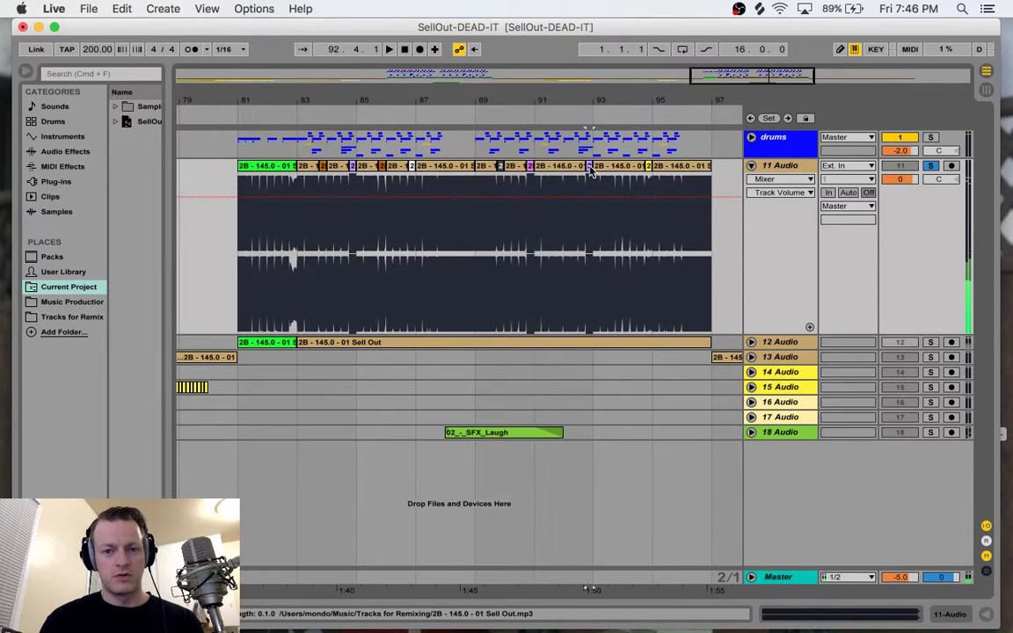
{"action": "left_click", "coordinate": [648, 169]}
{"action": "key", "text": "space"}
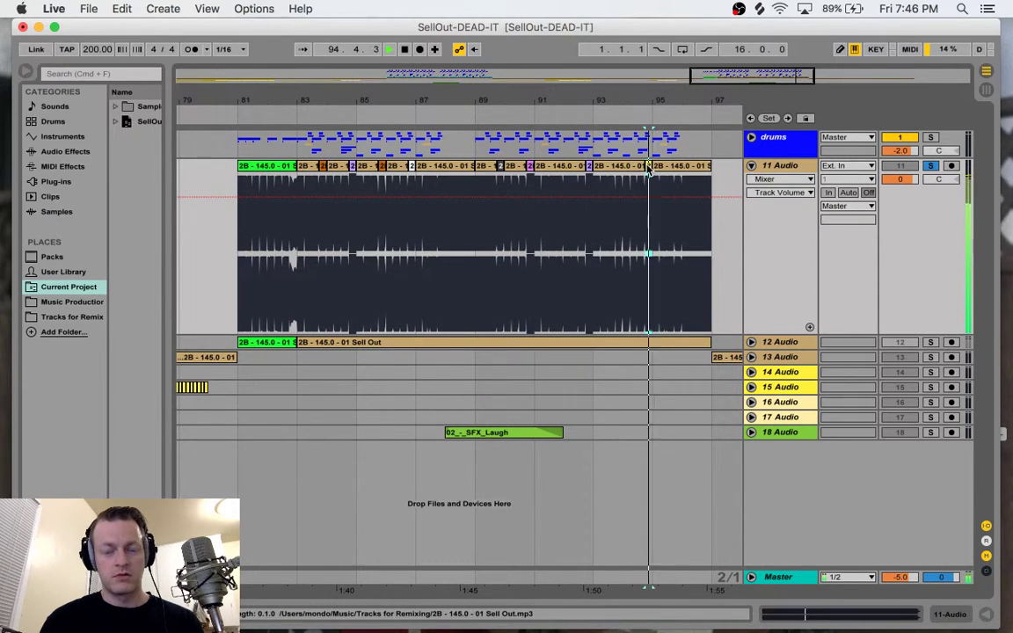
{"action": "key", "text": "space"}
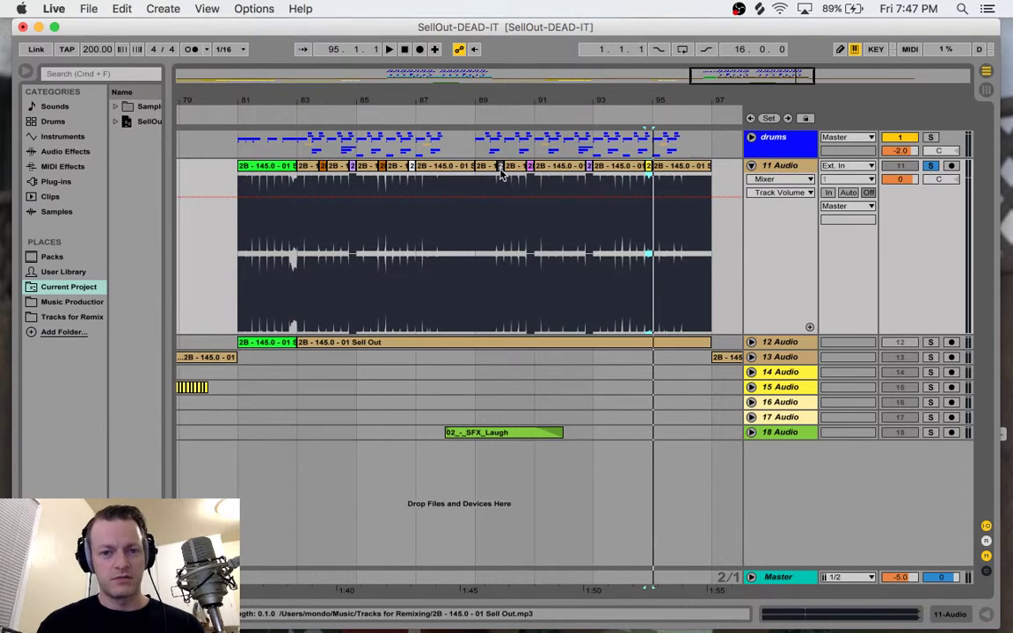
{"action": "left_click", "coordinate": [502, 249]}
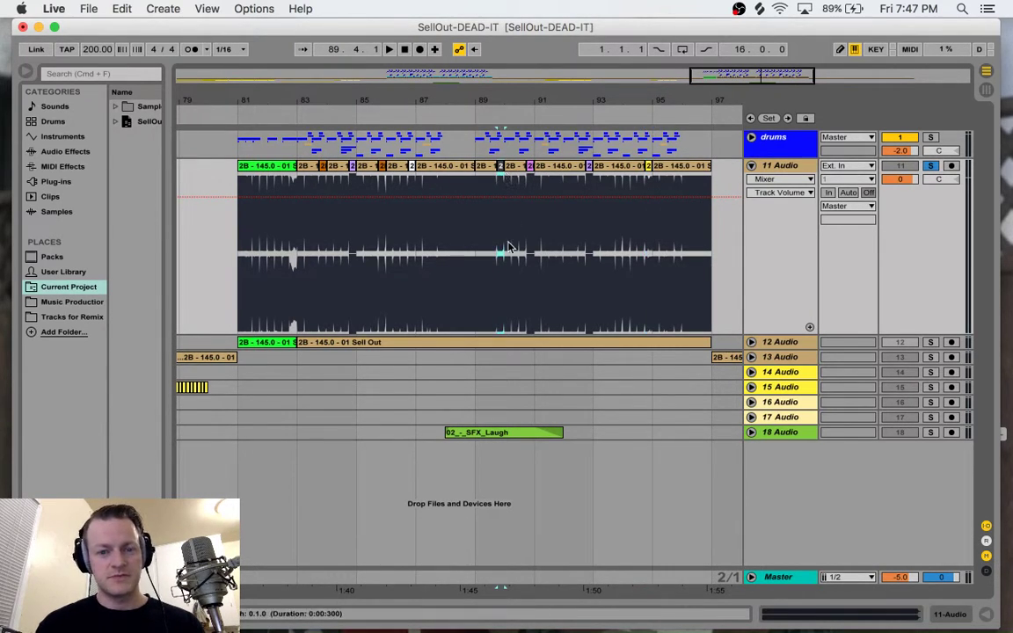
{"action": "key", "text": "space"}
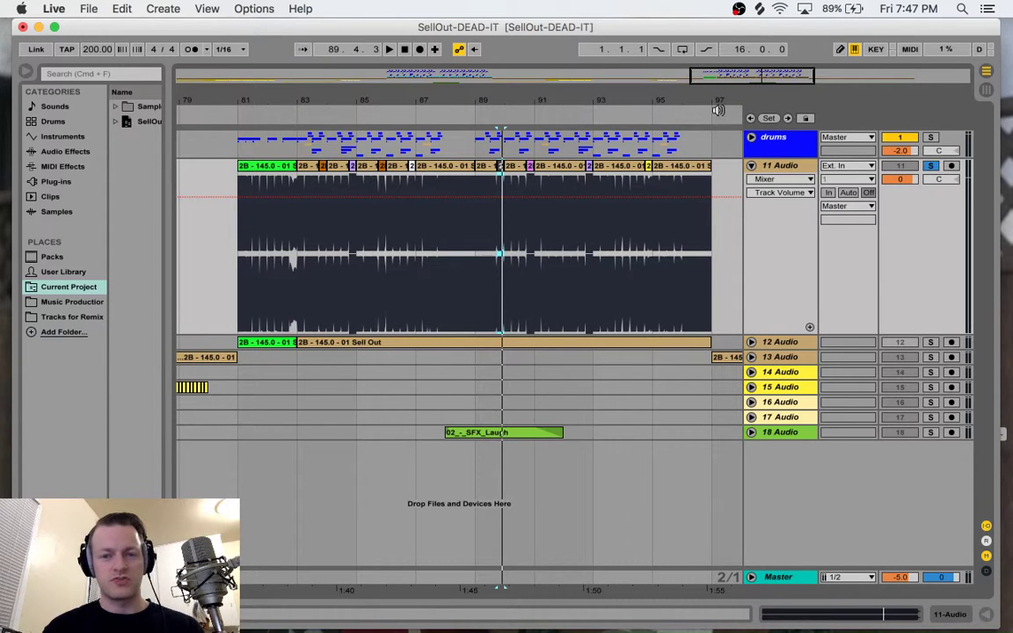
{"action": "left_click_drag", "start_coordinate": [746, 76], "coordinate": [714, 85]}
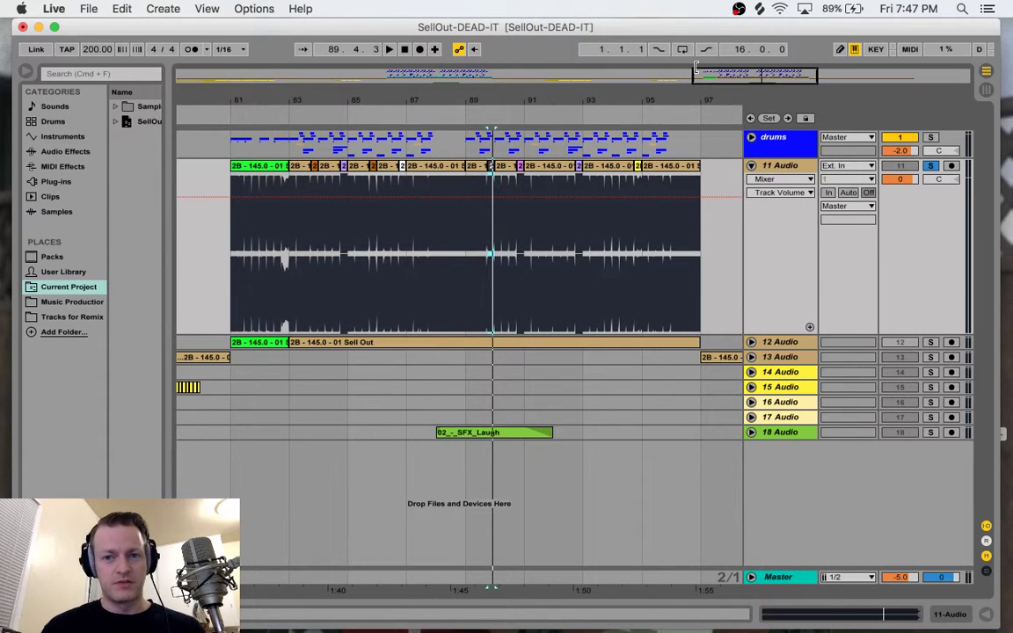
{"action": "left_click_drag", "start_coordinate": [718, 78], "coordinate": [720, 78]}
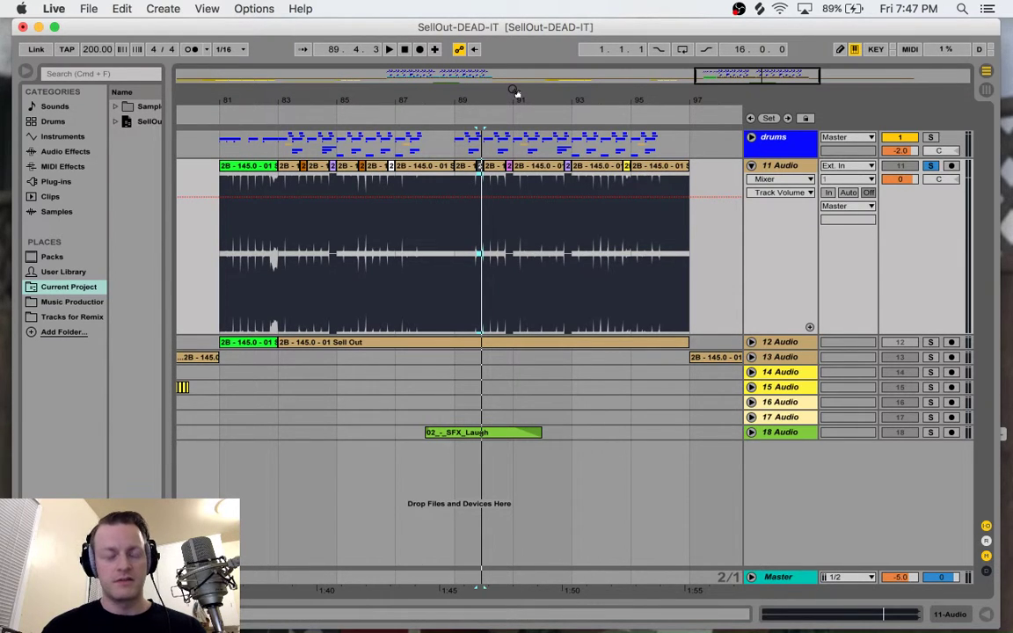
{"action": "left_click", "coordinate": [649, 173]}
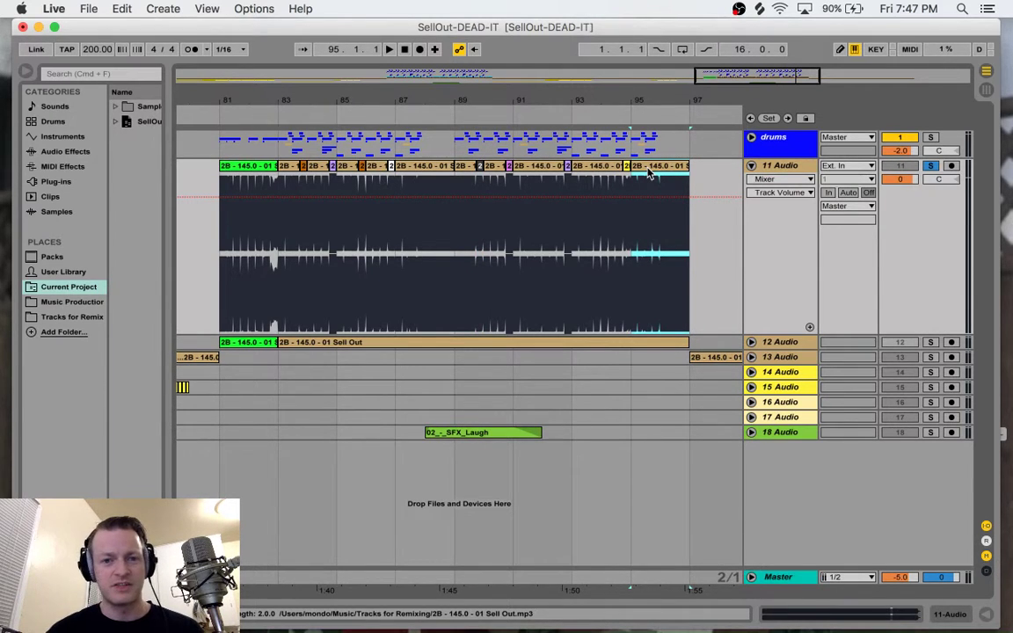
{"action": "left_click_drag", "start_coordinate": [719, 75], "coordinate": [719, 84]}
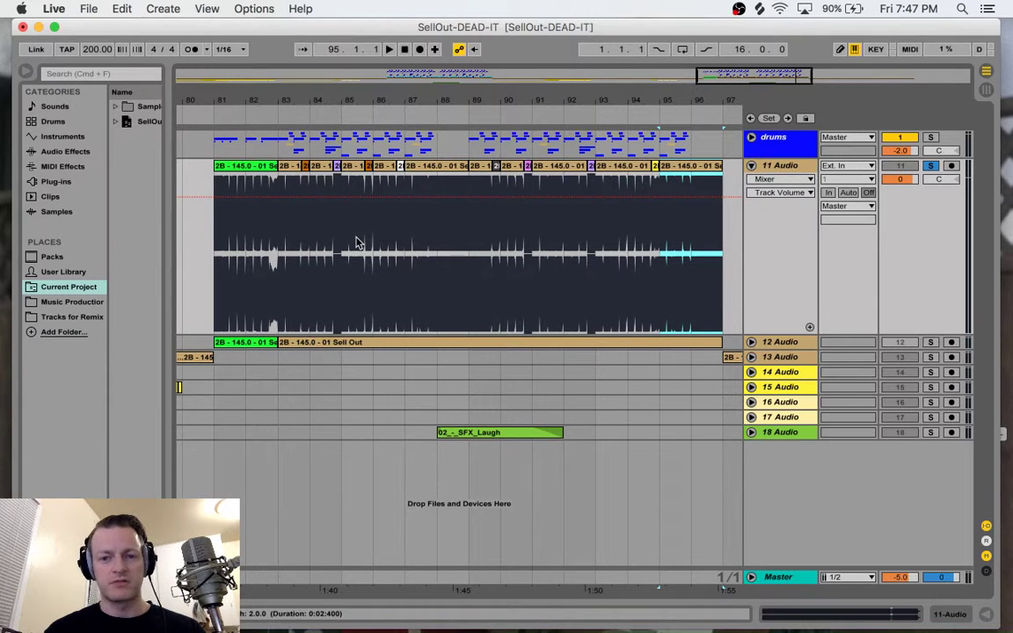
{"action": "left_click", "coordinate": [292, 166]}
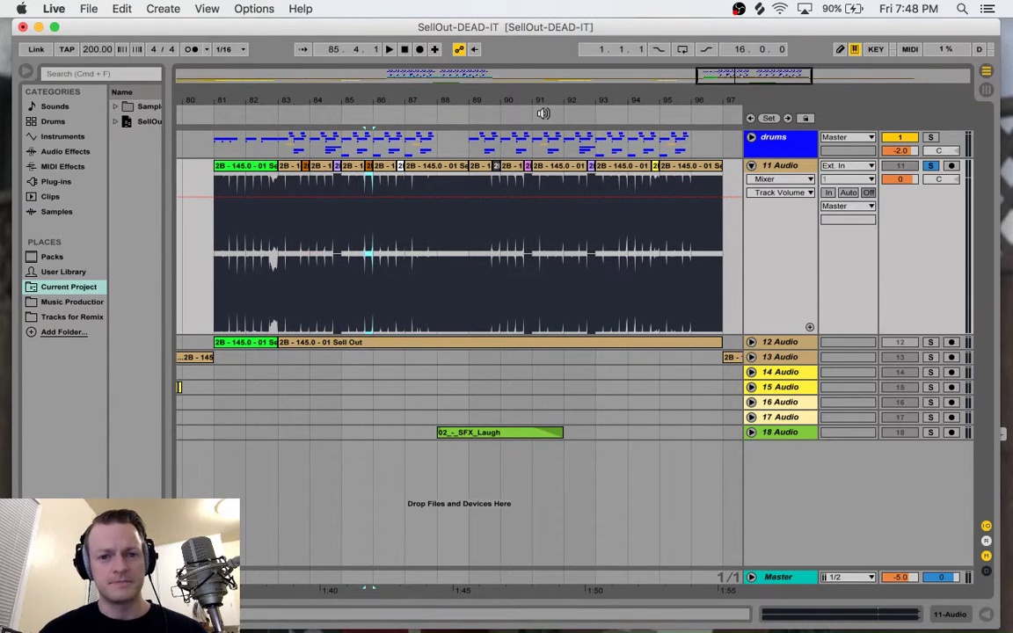
Step: Enlarge the Master track lane and show the sample details of the orange clip before bar 86 on 11 Audio
{"action": "mouse_move", "coordinate": [729, 77]}
{"action": "left_mouse_down"}
{"action": "mouse_move", "coordinate": [728, 92]}
{"action": "mouse_move", "coordinate": [723, 85]}
{"action": "left_mouse_up"}
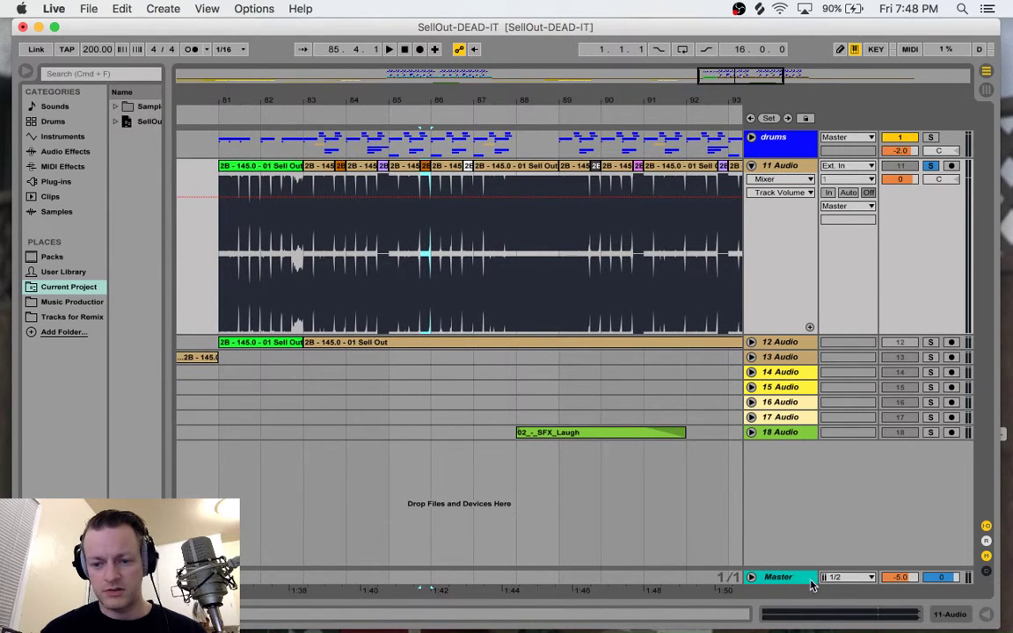
{"action": "left_click_drag", "start_coordinate": [812, 570], "coordinate": [818, 518]}
{"action": "left_click", "coordinate": [824, 617]}
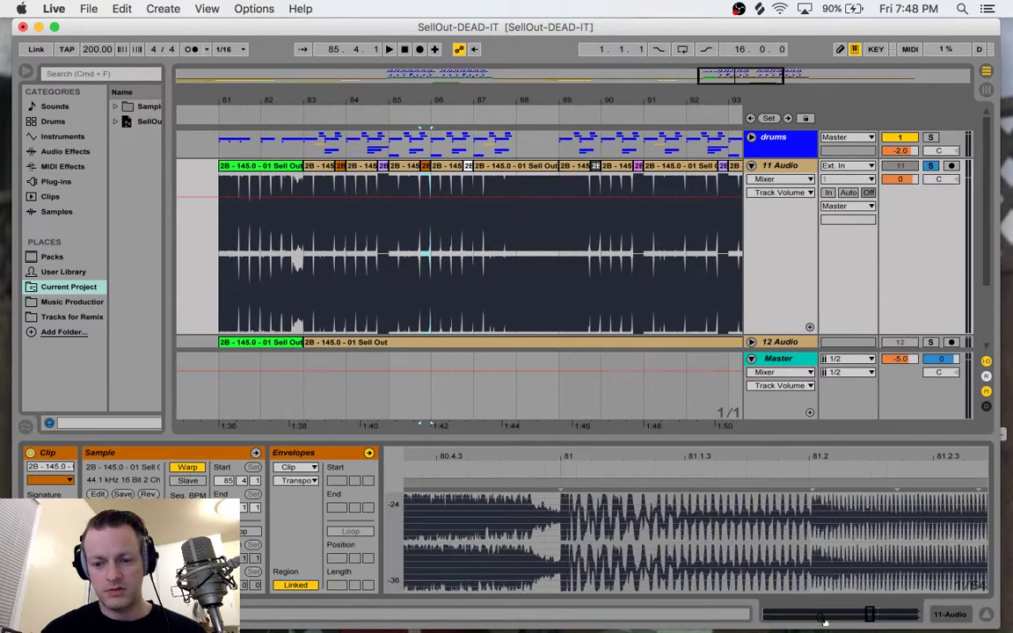
Step: Compare which part of the source sample the purple clip before bar 85 and the clip starting at bar 85 use
{"action": "left_click", "coordinate": [341, 173]}
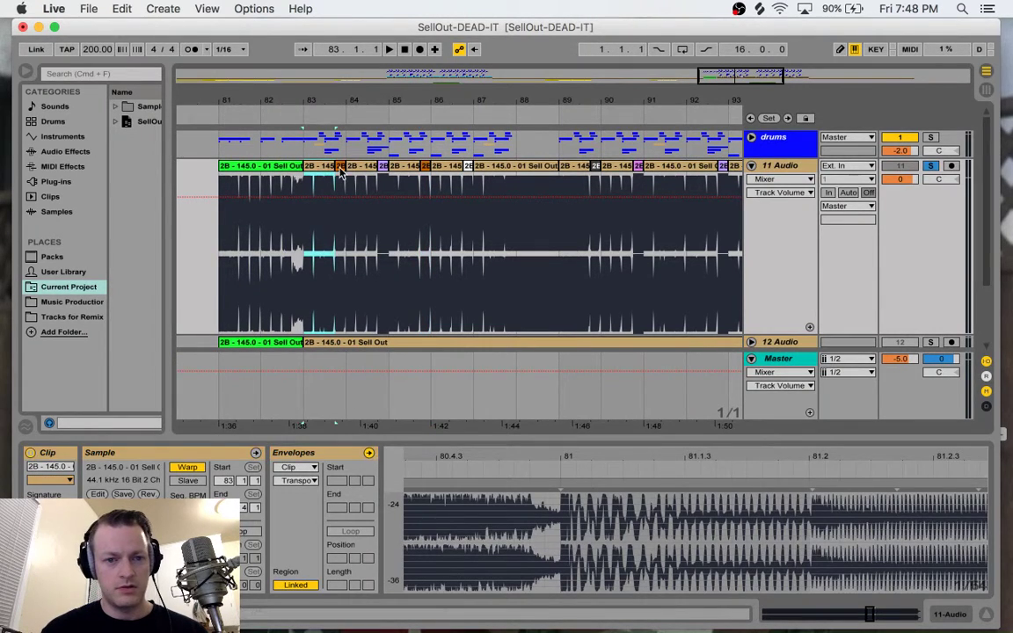
{"action": "left_click", "coordinate": [384, 173]}
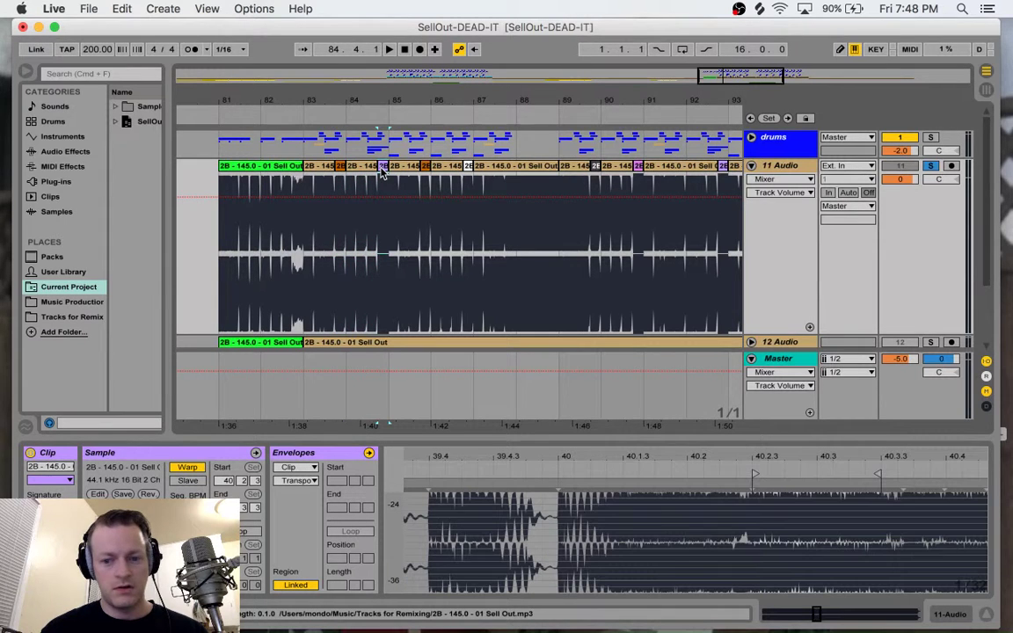
{"action": "left_click", "coordinate": [402, 168]}
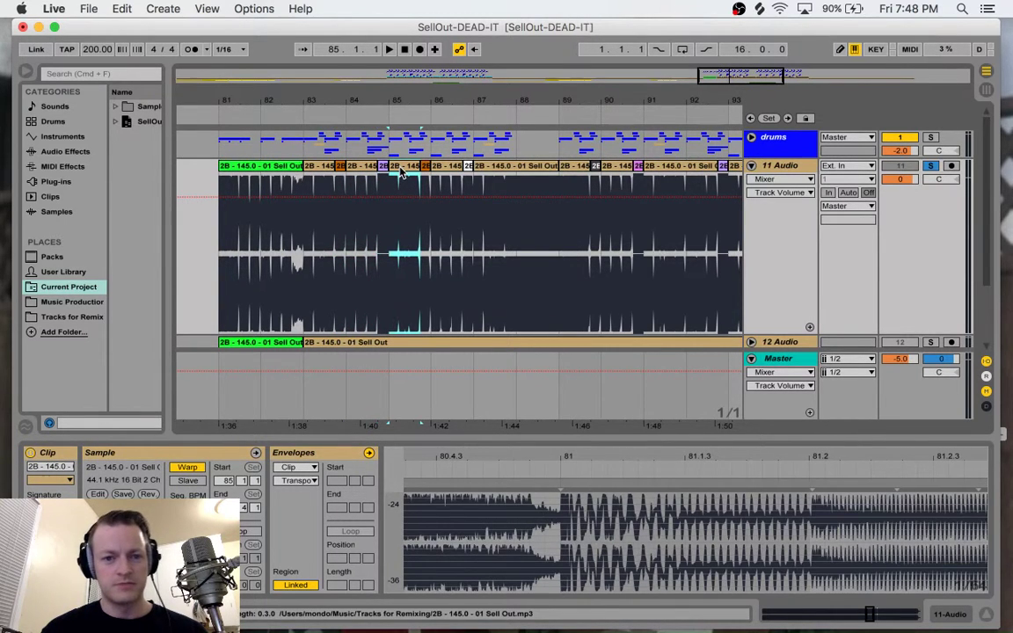
{"action": "left_click_drag", "start_coordinate": [879, 457], "coordinate": [879, 378]}
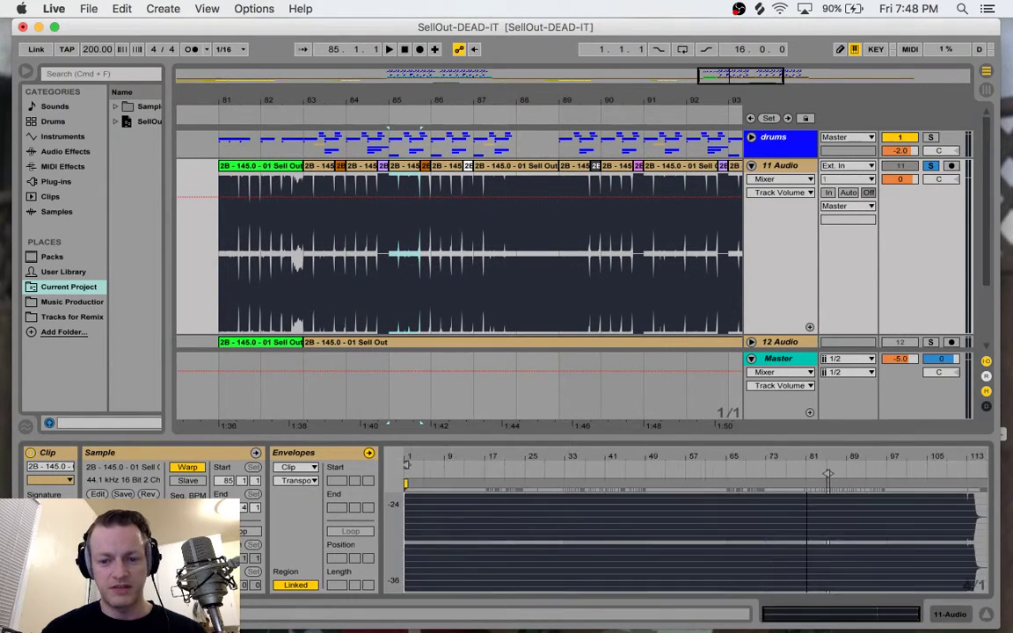
{"action": "left_click_drag", "start_coordinate": [833, 456], "coordinate": [833, 532]}
{"action": "left_click_drag", "start_coordinate": [785, 456], "coordinate": [785, 510]}
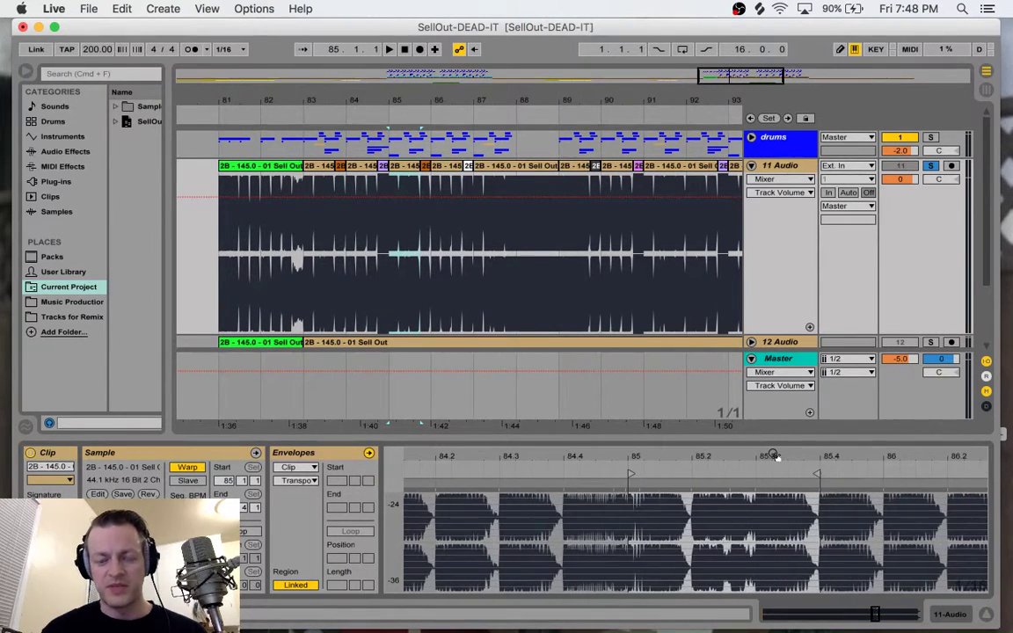
{"action": "left_click", "coordinate": [383, 167]}
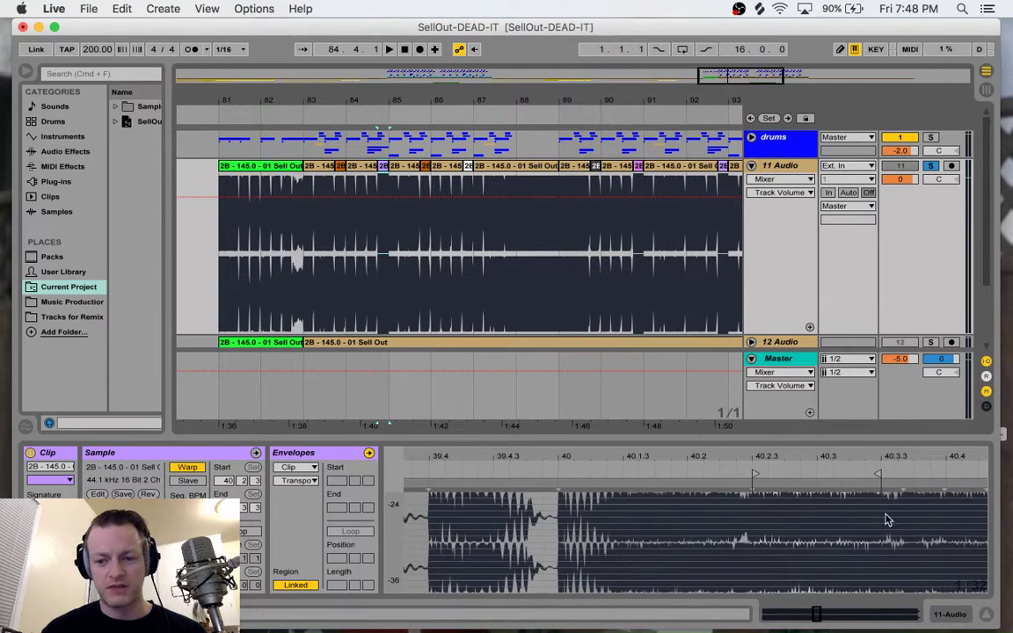
{"action": "left_click_drag", "start_coordinate": [836, 456], "coordinate": [836, 351]}
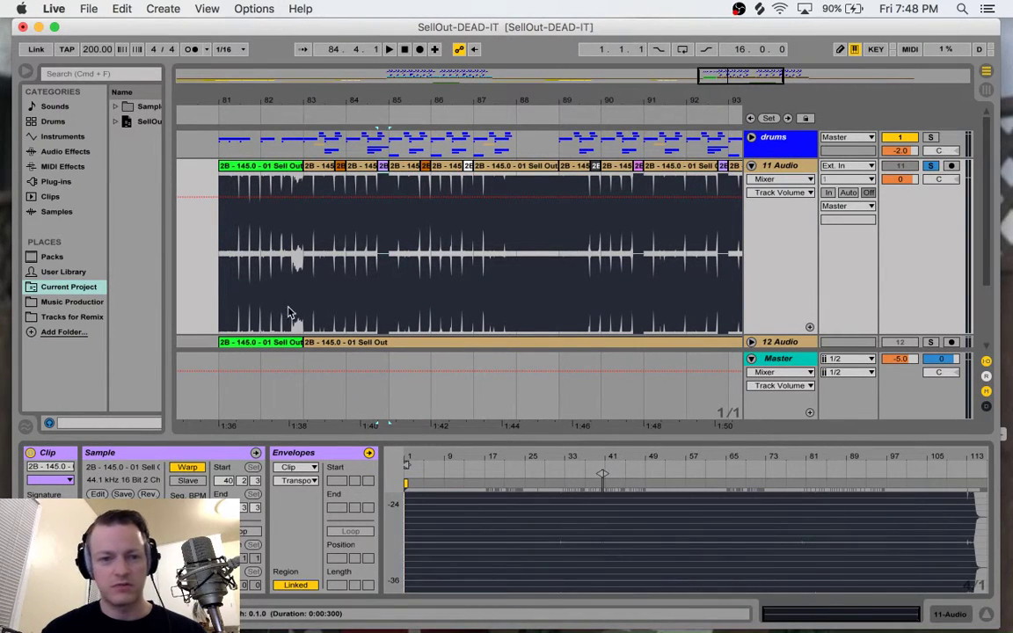
Step: Play 11 Audio from bar 83 to bar 86 and inspect the orange clips before bars 86 and 84
{"action": "left_click", "coordinate": [321, 173]}
{"action": "key", "text": "space"}
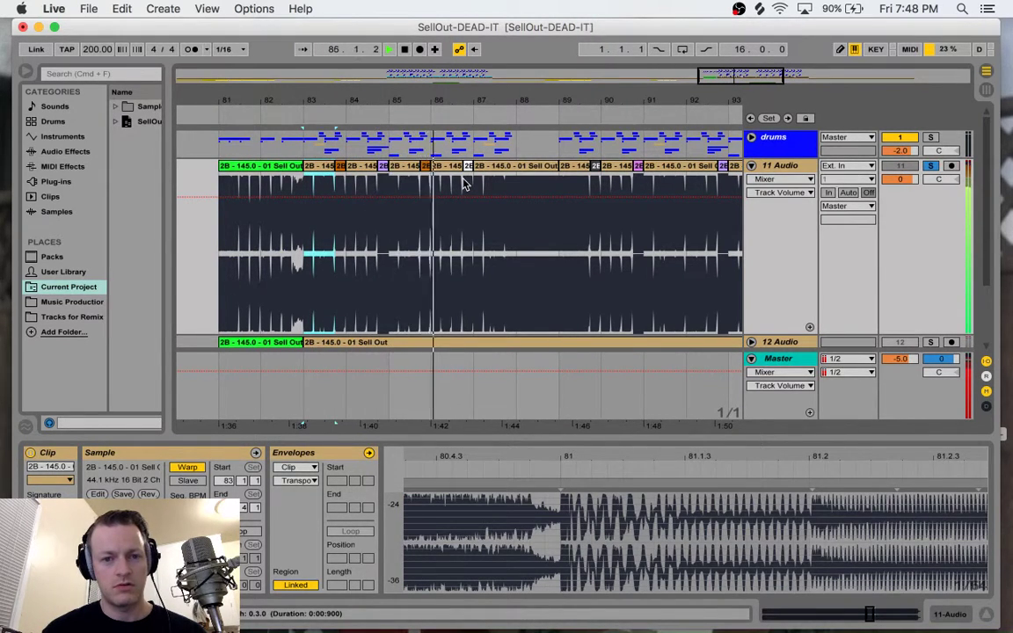
{"action": "key", "text": "space"}
{"action": "left_click", "coordinate": [425, 169]}
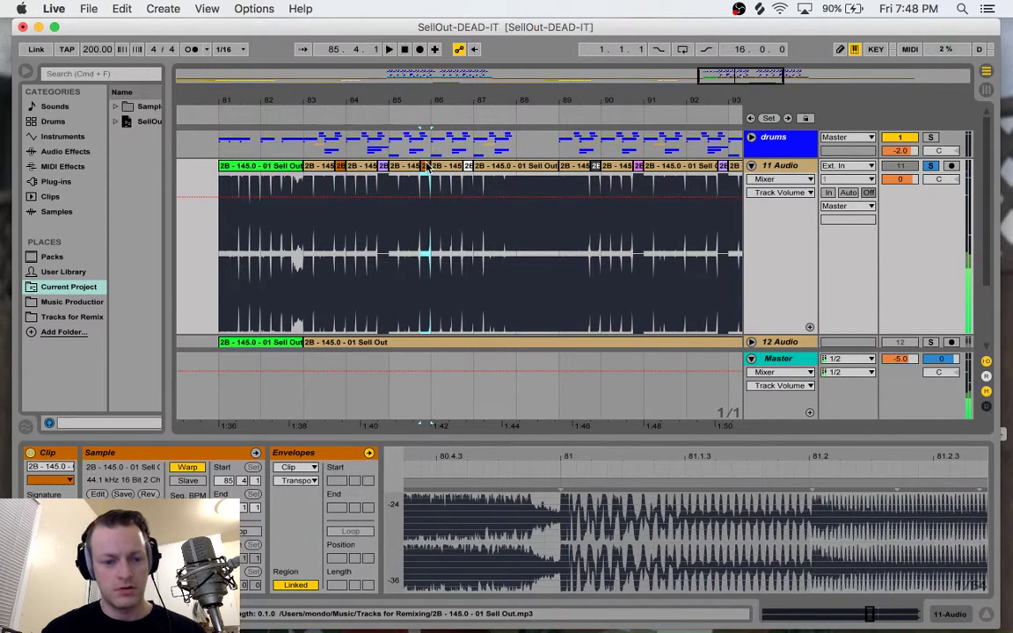
{"action": "left_click", "coordinate": [339, 168]}
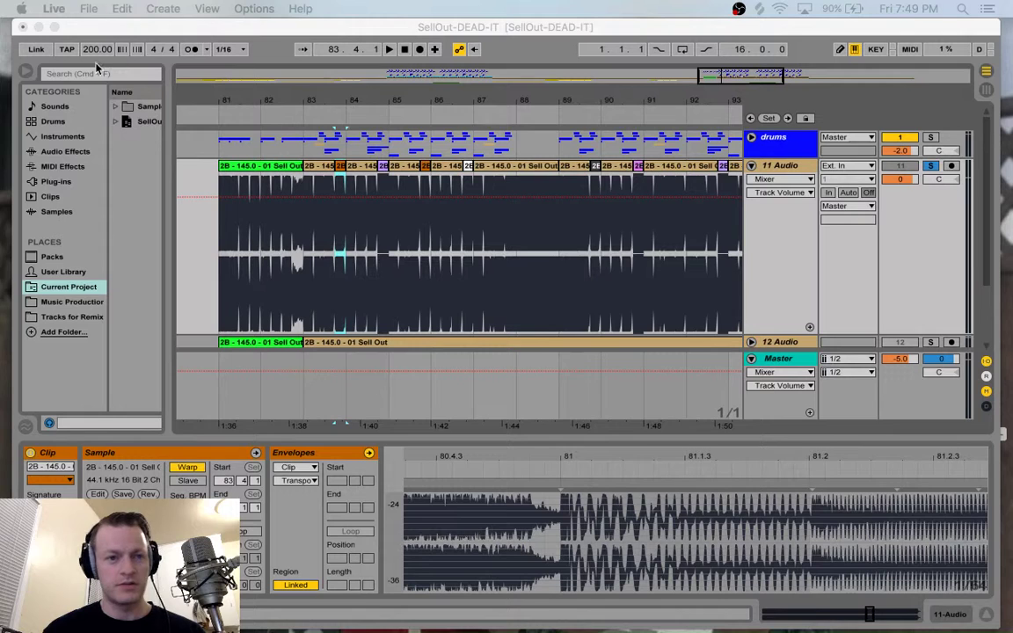
Step: Narrow the Live window from its left edge to uncover the Transpose setting of the orange clip before bar 84
{"action": "left_click", "coordinate": [15, 21]}
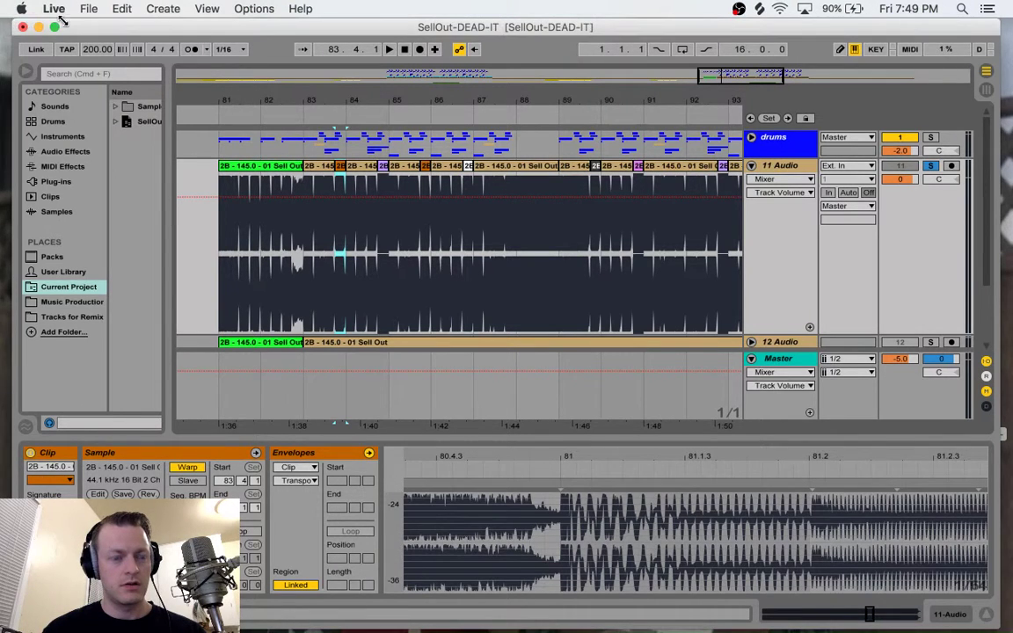
{"action": "left_click_drag", "start_coordinate": [63, 21], "coordinate": [251, 29]}
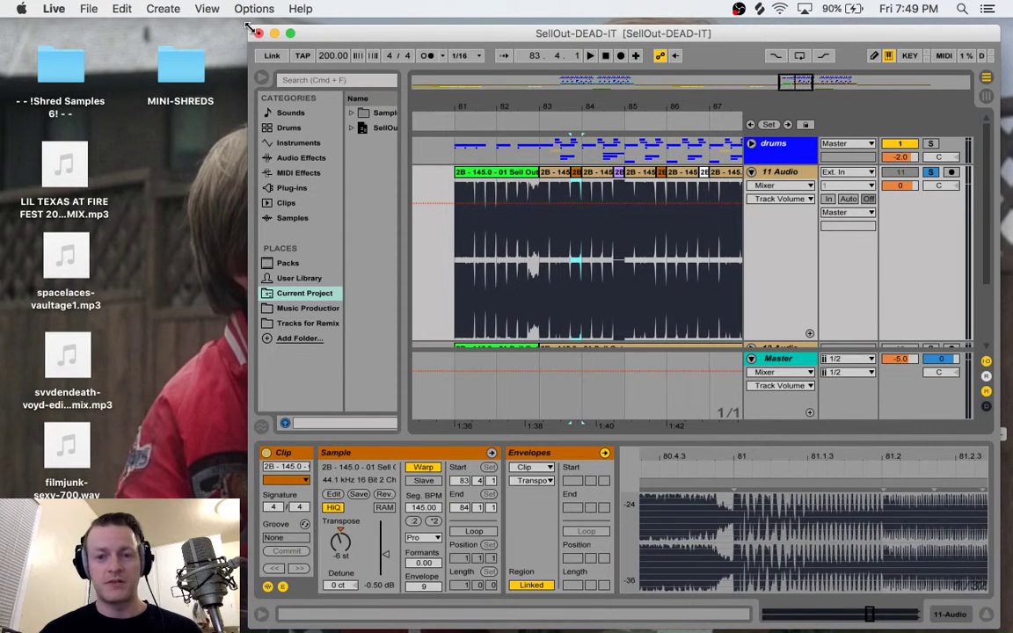
{"action": "left_click_drag", "start_coordinate": [251, 29], "coordinate": [189, 29]}
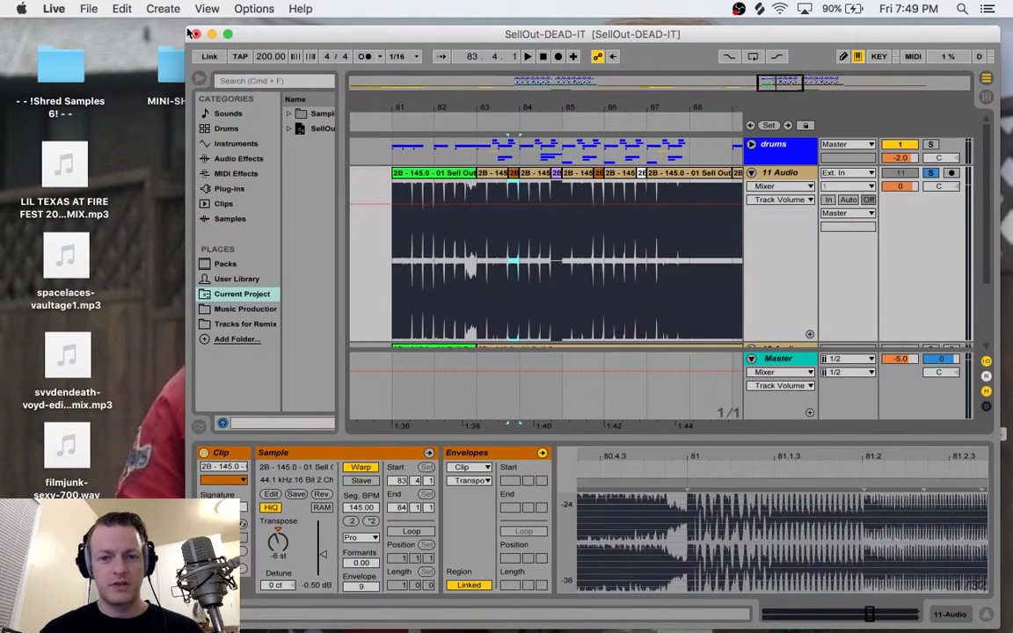
Step: Audition the orange clip before bar 84 against the untransposed clip starting at bar 83 on 11 Audio
{"action": "left_click", "coordinate": [511, 172]}
{"action": "key", "text": "space"}
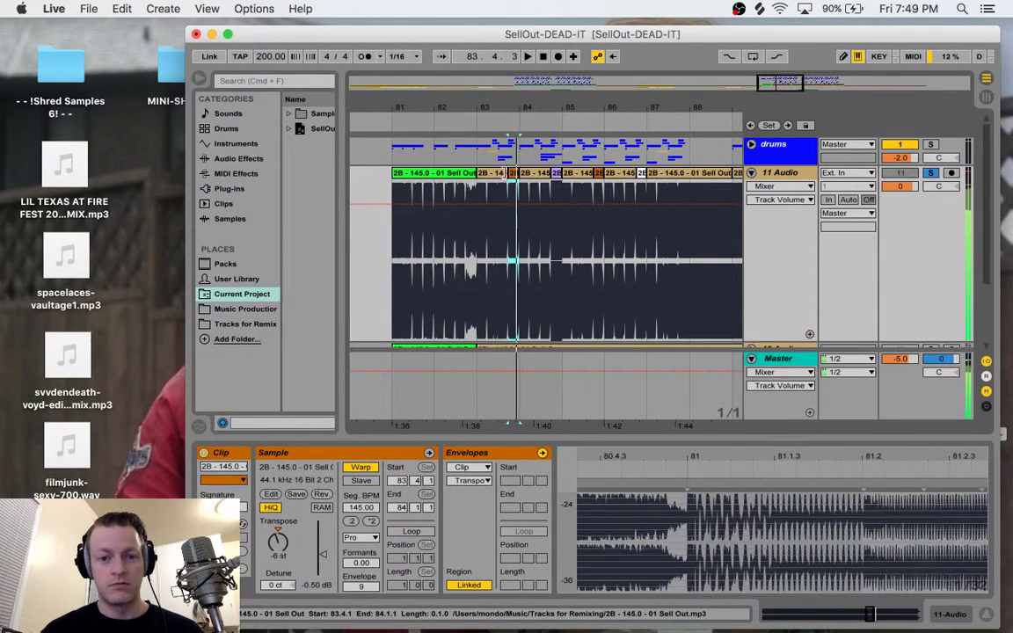
{"action": "left_click", "coordinate": [502, 169]}
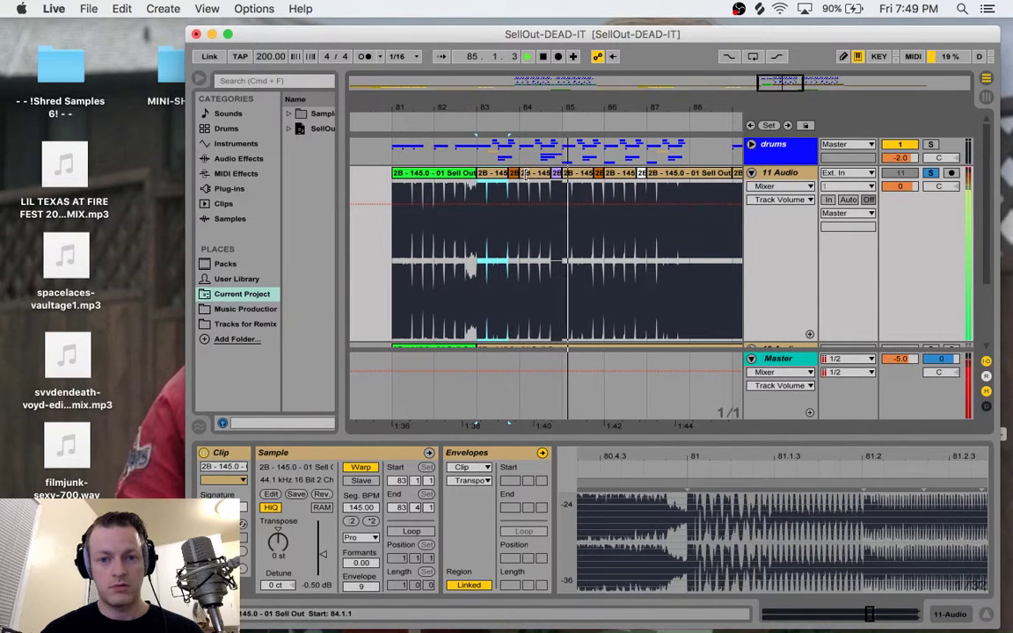
{"action": "left_click", "coordinate": [518, 178]}
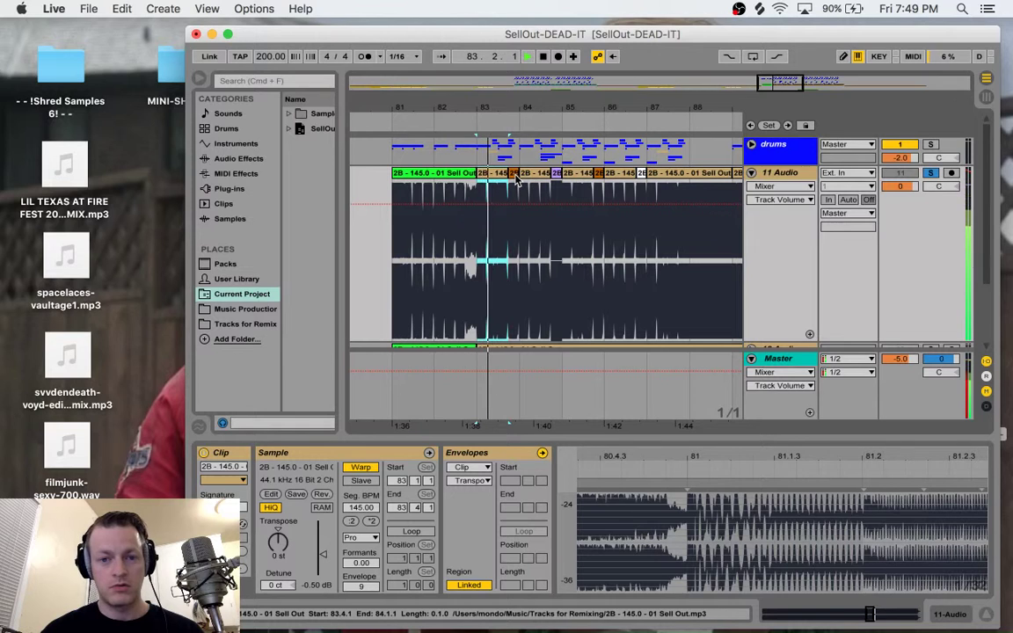
{"action": "key", "text": "space"}
{"action": "key", "text": "space"}
{"action": "key", "text": "space"}
{"action": "left_click", "coordinate": [516, 176]}
{"action": "key", "text": "space"}
{"action": "key", "text": "space"}
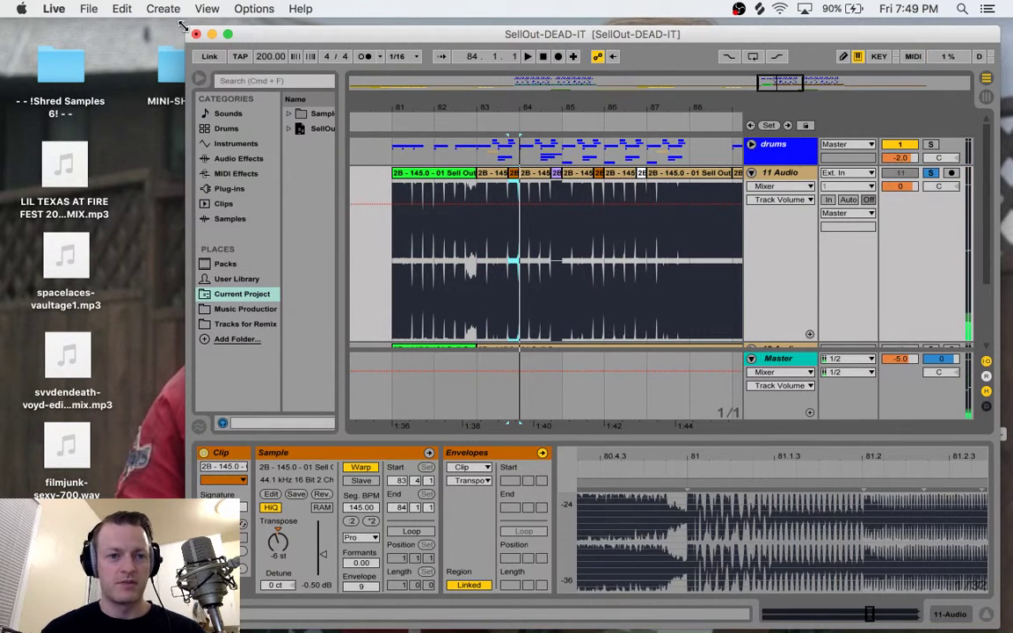
Step: Widen the Live window across the screen again and play the 11 Audio chops from bar 89 to about bar 93
{"action": "left_click_drag", "start_coordinate": [183, 27], "coordinate": [0, 18]}
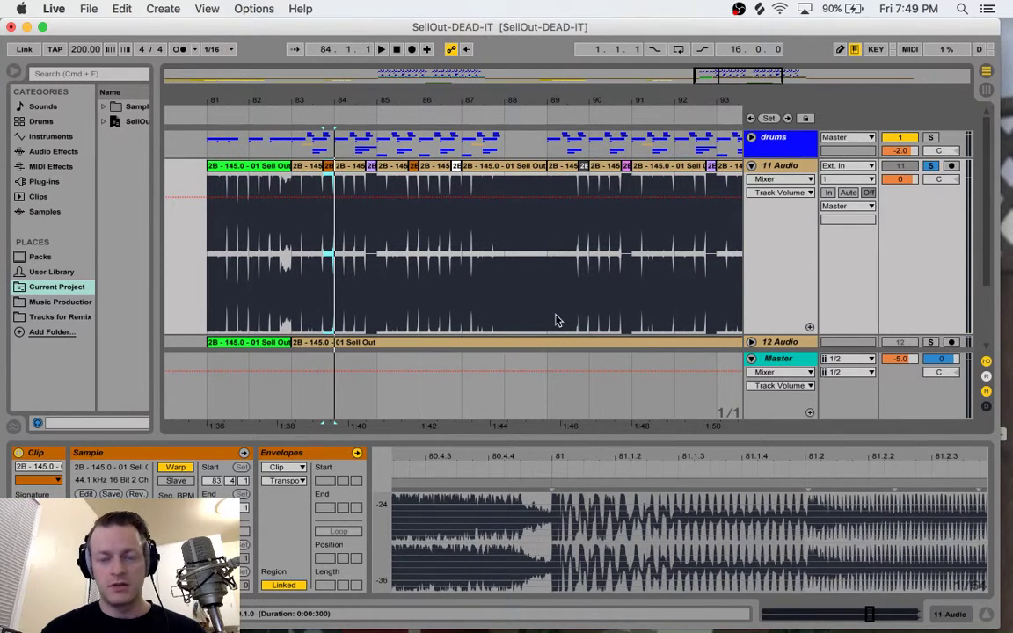
{"action": "left_click", "coordinate": [536, 172]}
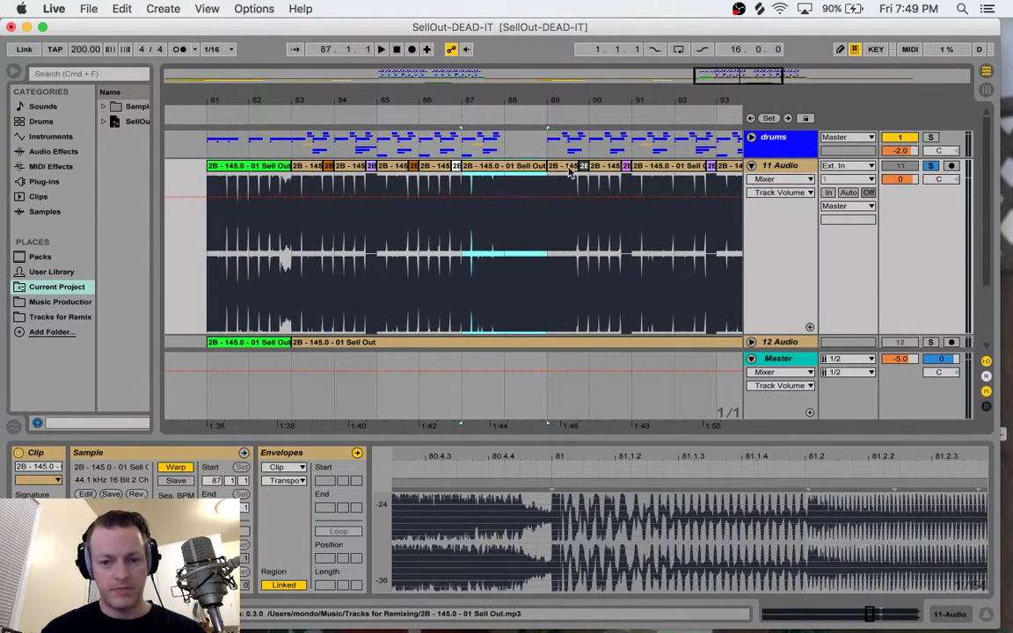
{"action": "left_click", "coordinate": [570, 173]}
{"action": "key", "text": "space"}
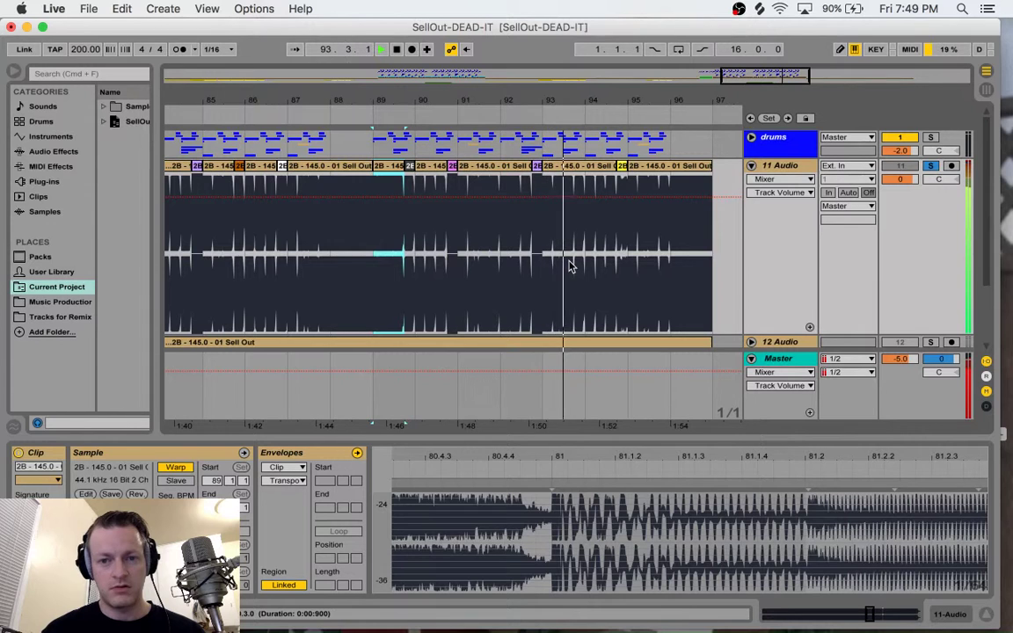
{"action": "key", "text": "space"}
Step: Examine the Transpose envelope of the green clip at bar 81 on 11 Audio, around the clip's end at bar 83
{"action": "left_click_drag", "start_coordinate": [763, 82], "coordinate": [698, 81]}
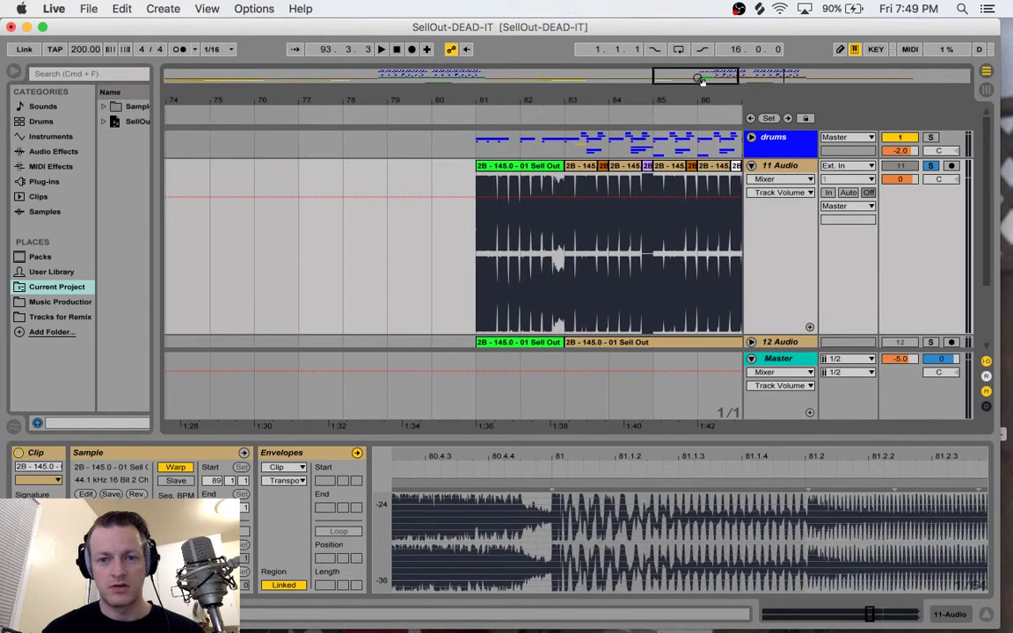
{"action": "left_click", "coordinate": [497, 166]}
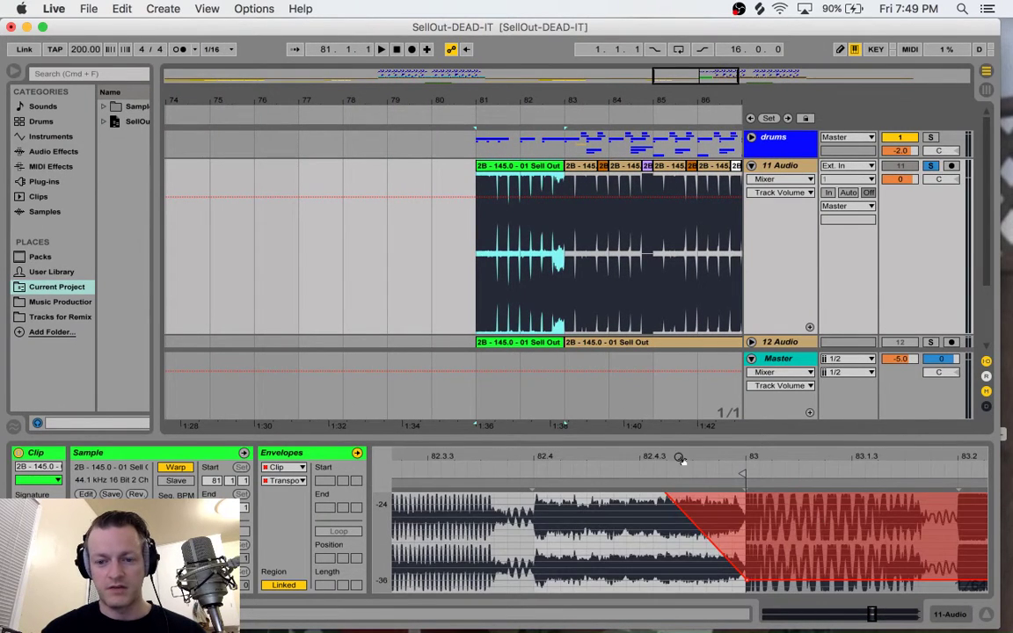
{"action": "mouse_move", "coordinate": [680, 458]}
{"action": "left_mouse_down"}
{"action": "mouse_move", "coordinate": [679, 444]}
{"action": "mouse_move", "coordinate": [677, 456]}
{"action": "left_mouse_up"}
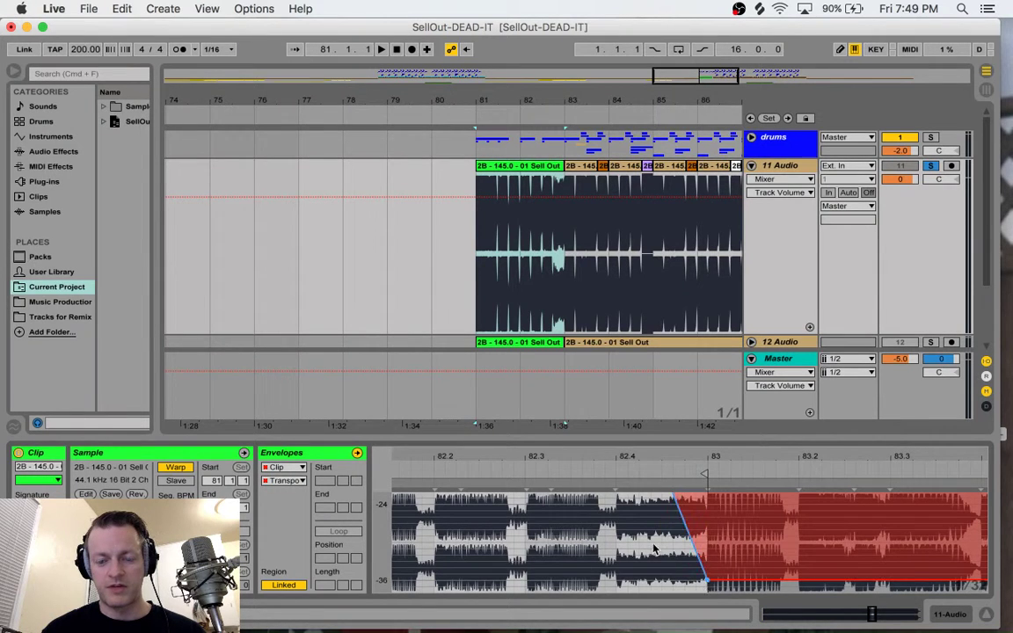
Step: Audition the pitch drop at the end of the green clip on 11 Audio, running from bar 81 to bar 83
{"action": "scroll", "coordinate": [653, 549], "scroll_direction": "up", "scroll_amount": 5}
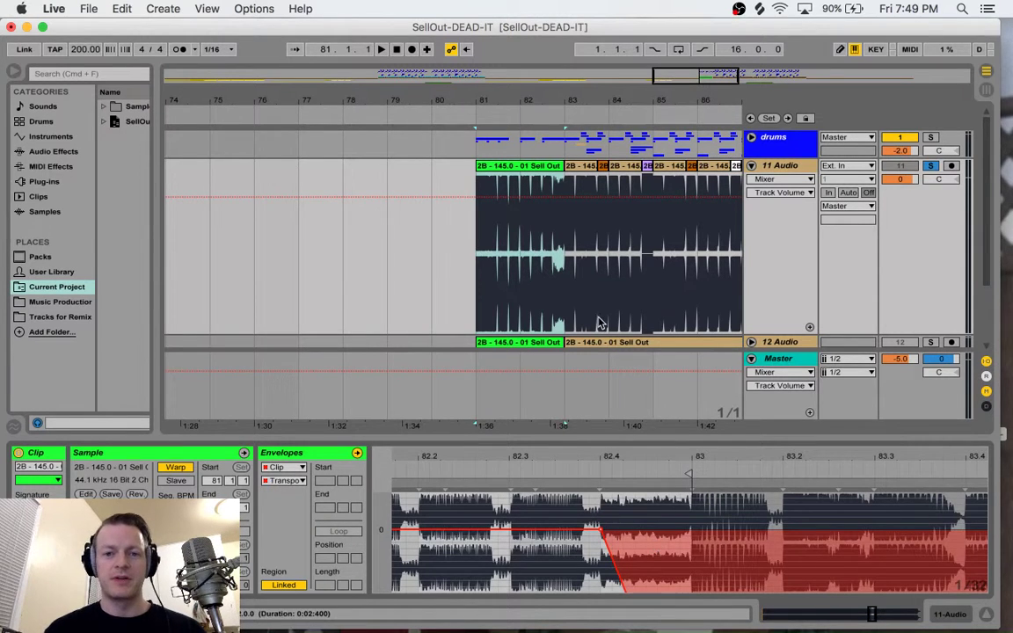
{"action": "mouse_move", "coordinate": [694, 77]}
{"action": "left_mouse_down"}
{"action": "mouse_move", "coordinate": [683, 109]}
{"action": "mouse_move", "coordinate": [691, 111]}
{"action": "mouse_move", "coordinate": [690, 80]}
{"action": "mouse_move", "coordinate": [705, 80]}
{"action": "left_mouse_up"}
{"action": "key", "text": "space"}
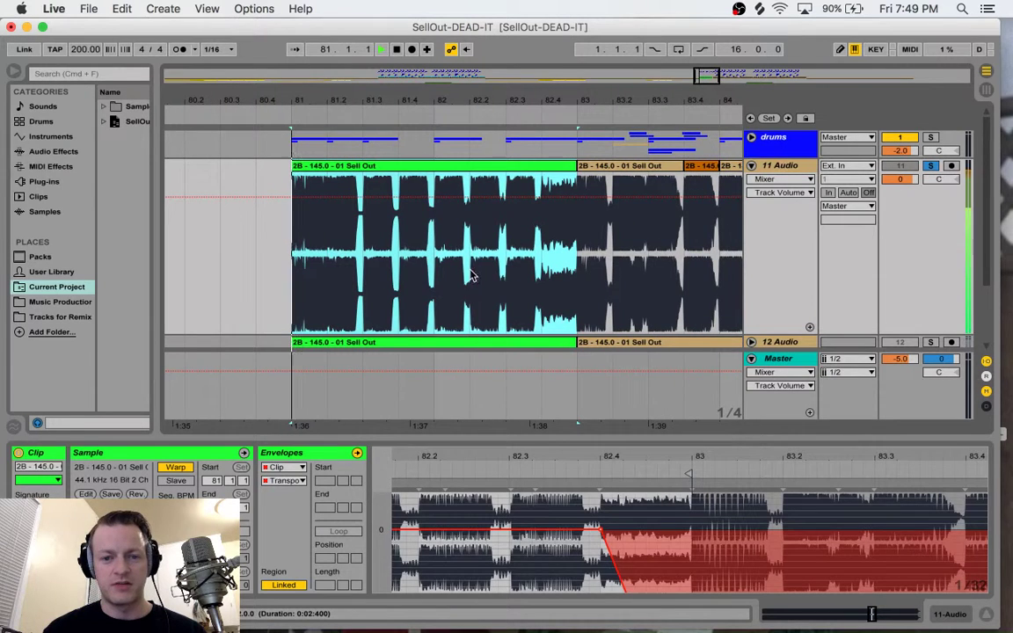
{"action": "left_click", "coordinate": [470, 262]}
{"action": "key", "text": "space"}
{"action": "key", "text": "space"}
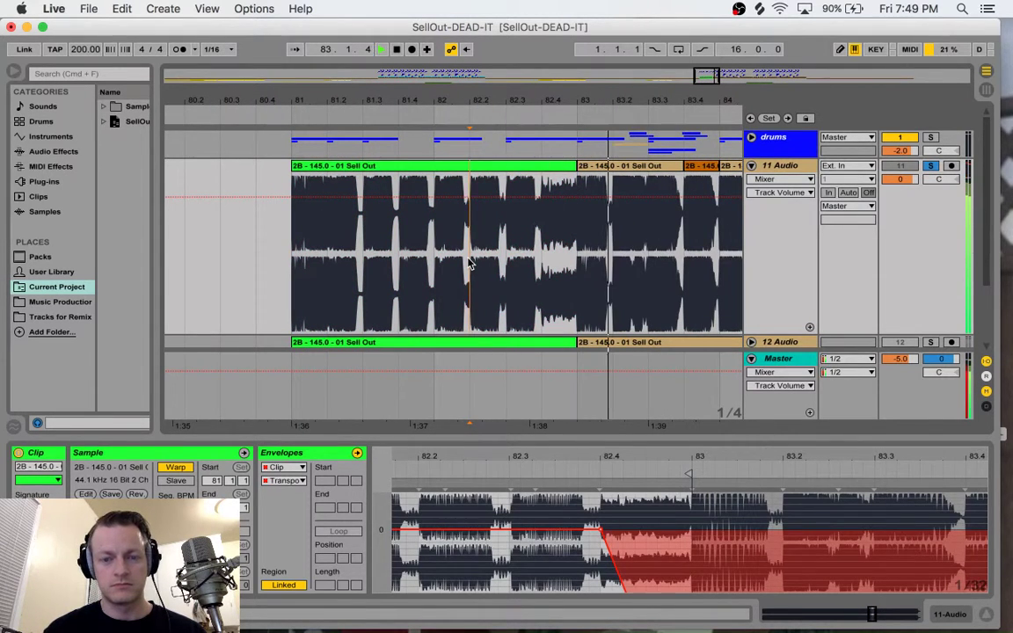
{"action": "key", "text": "space"}
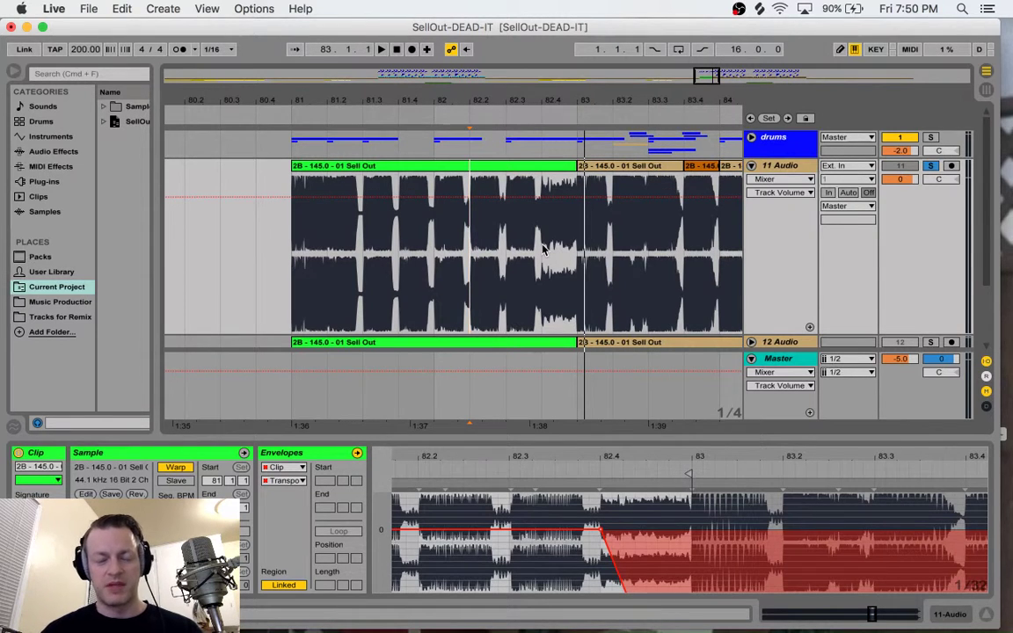
Step: Return to the first drop at bars 33 to 49 and play the opening 11 Audio chops at bars 33 and 34
{"action": "scroll", "coordinate": [607, 263], "scroll_direction": "down", "scroll_amount": 5}
{"action": "scroll", "coordinate": [600, 265], "scroll_direction": "left", "scroll_amount": 10}
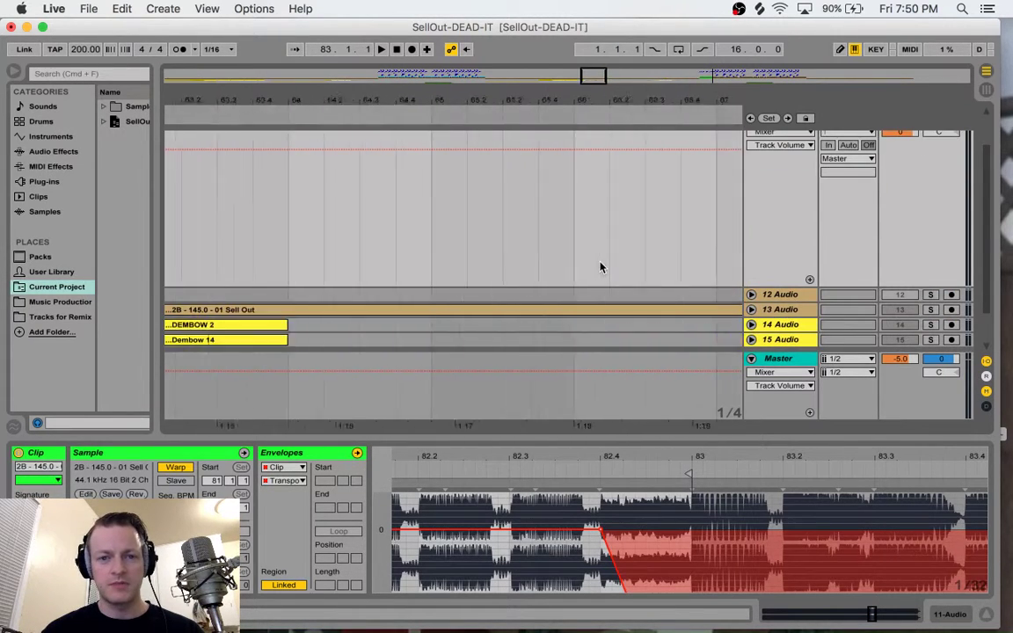
{"action": "scroll", "coordinate": [600, 267], "scroll_direction": "up", "scroll_amount": 5}
{"action": "scroll", "coordinate": [600, 266], "scroll_direction": "left", "scroll_amount": 5}
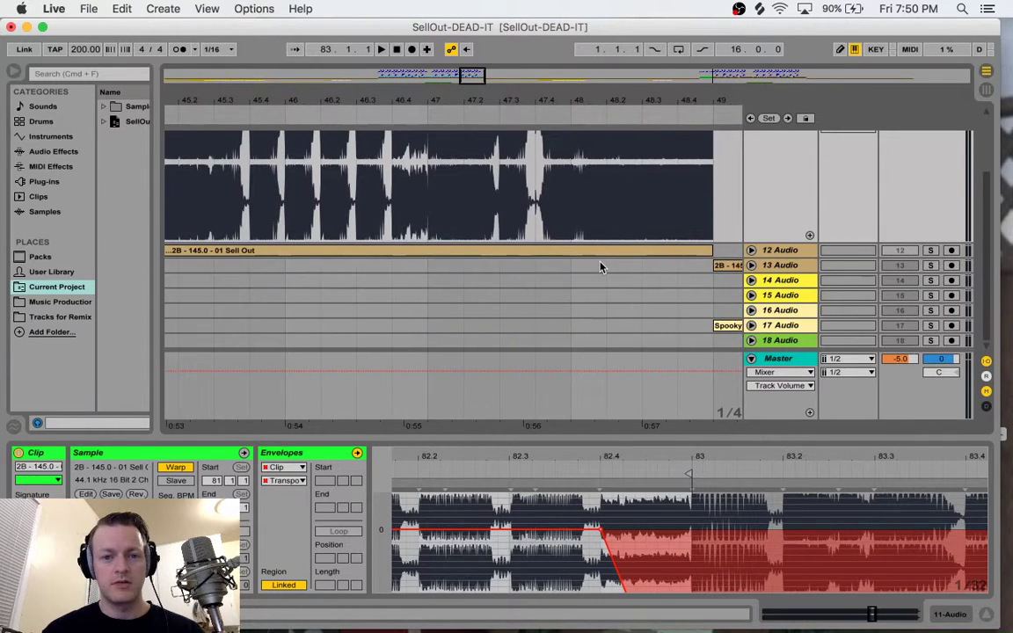
{"action": "scroll", "coordinate": [600, 267], "scroll_direction": "left", "scroll_amount": 5}
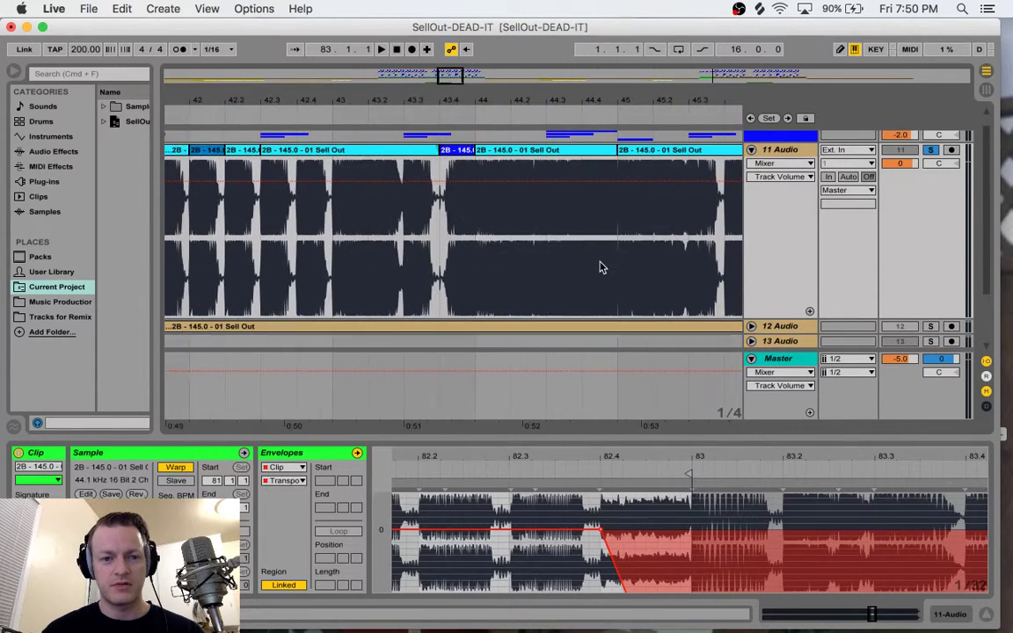
{"action": "scroll", "coordinate": [600, 267], "scroll_direction": "down", "scroll_amount": 1}
{"action": "scroll", "coordinate": [601, 267], "scroll_direction": "up", "scroll_amount": 1}
{"action": "scroll", "coordinate": [600, 266], "scroll_direction": "left", "scroll_amount": 2}
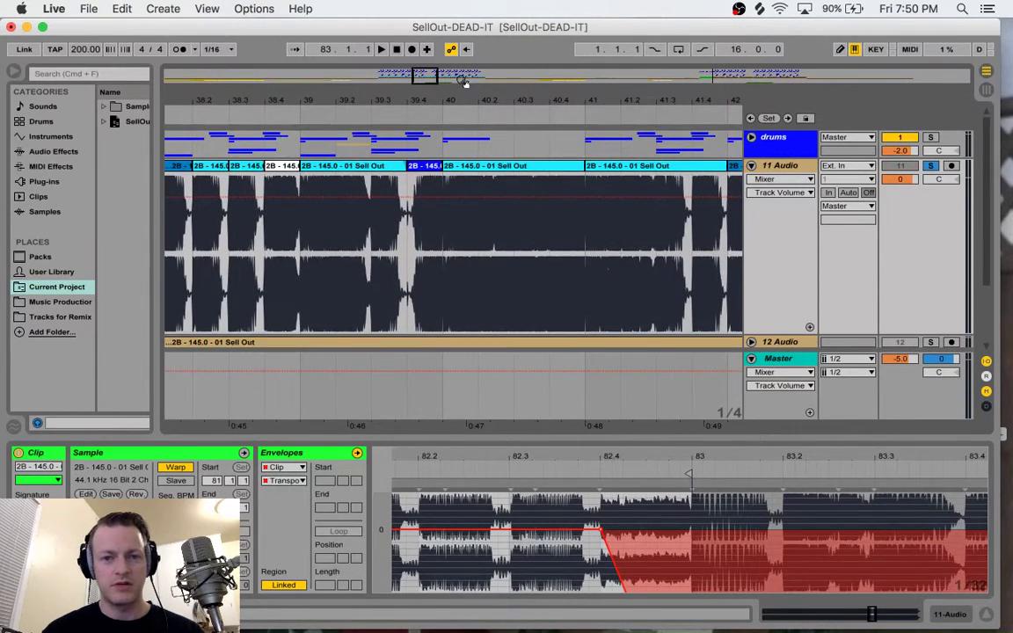
{"action": "left_click_drag", "start_coordinate": [418, 80], "coordinate": [403, 37]}
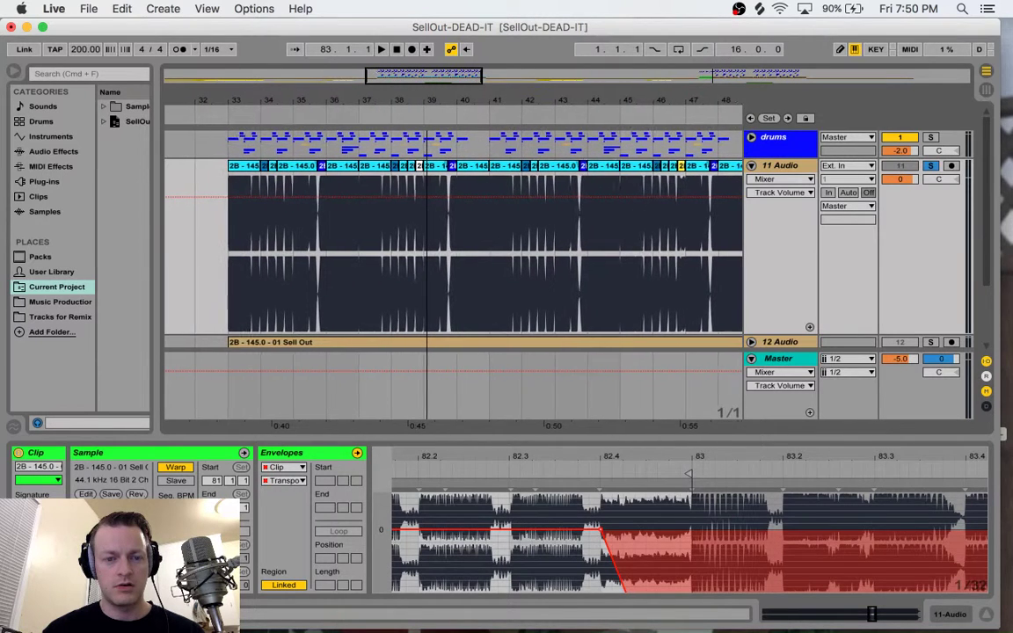
{"action": "left_click", "coordinate": [255, 167]}
{"action": "key", "text": "space"}
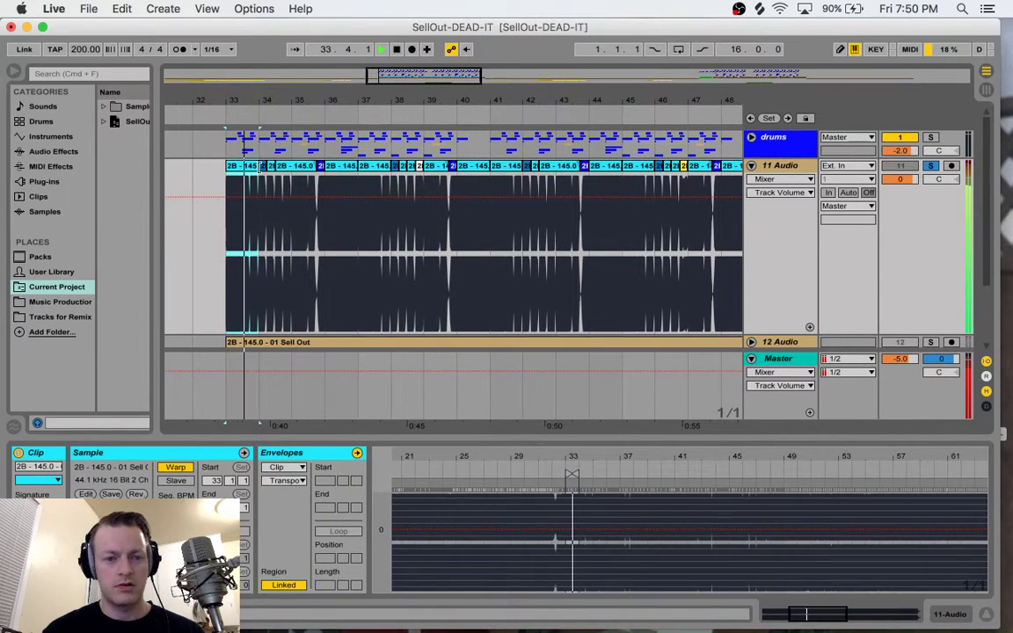
{"action": "left_click", "coordinate": [262, 169]}
{"action": "key", "text": "space"}
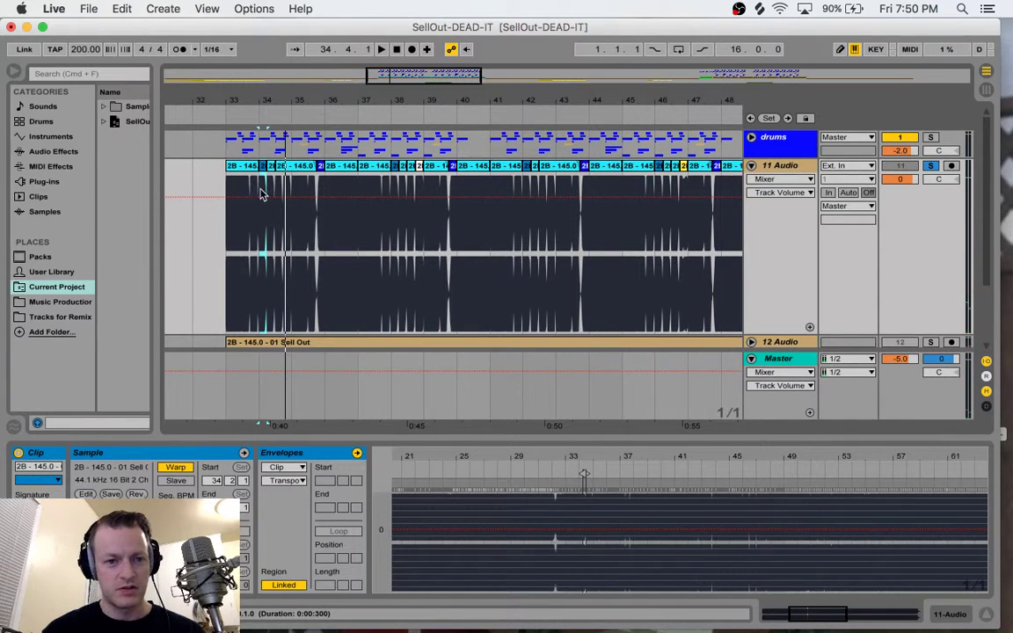
Step: Examine the source positions of the 11 Audio clips at bars 33 and 34 up close in the sample display while playing them
{"action": "left_click", "coordinate": [251, 167]}
{"action": "left_click_drag", "start_coordinate": [576, 454], "coordinate": [640, 534]}
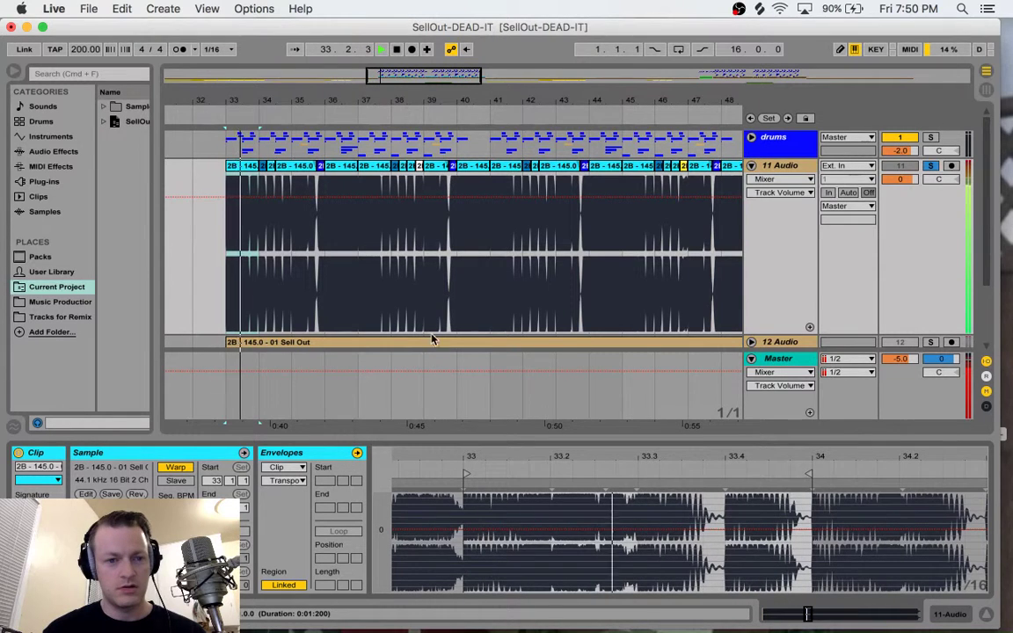
{"action": "left_click", "coordinate": [263, 166]}
{"action": "left_click_drag", "start_coordinate": [575, 450], "coordinate": [592, 450]}
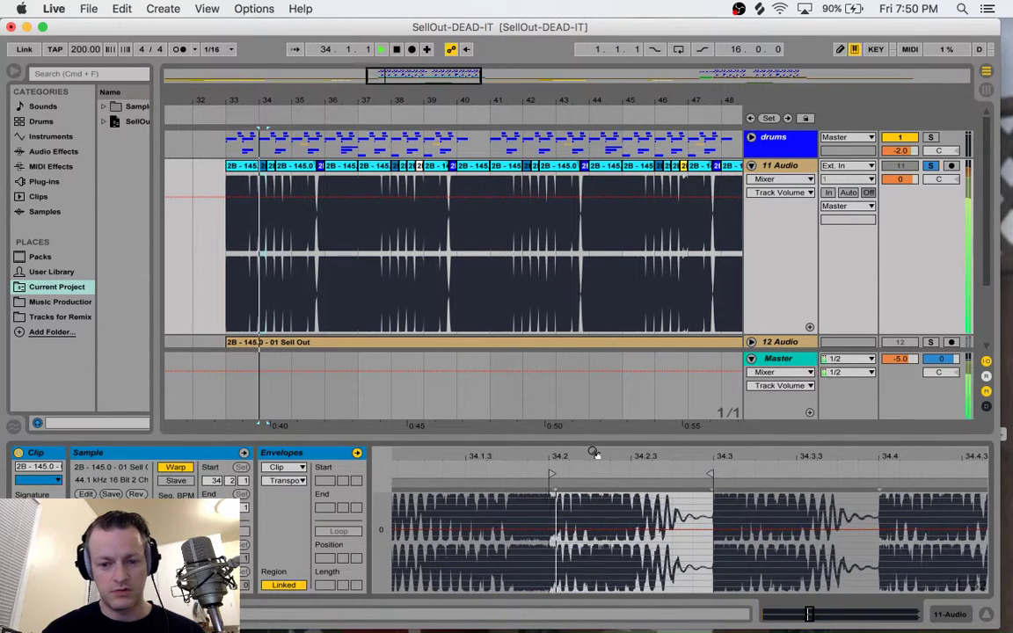
{"action": "key", "text": "space"}
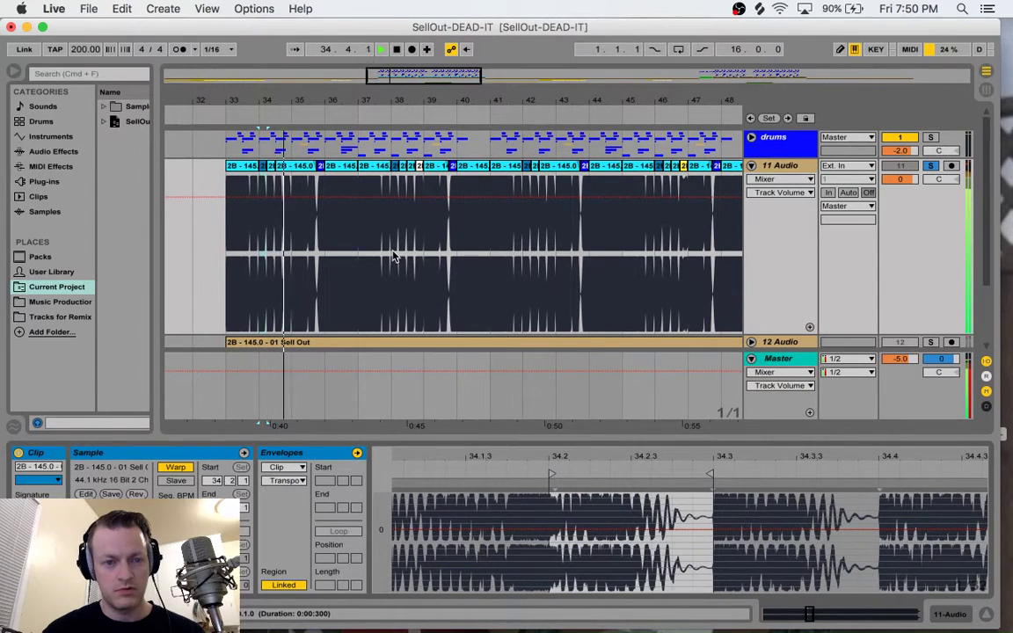
Step: Audition the dark blue clip just before bar 36 on 11 Audio
{"action": "left_click", "coordinate": [322, 167]}
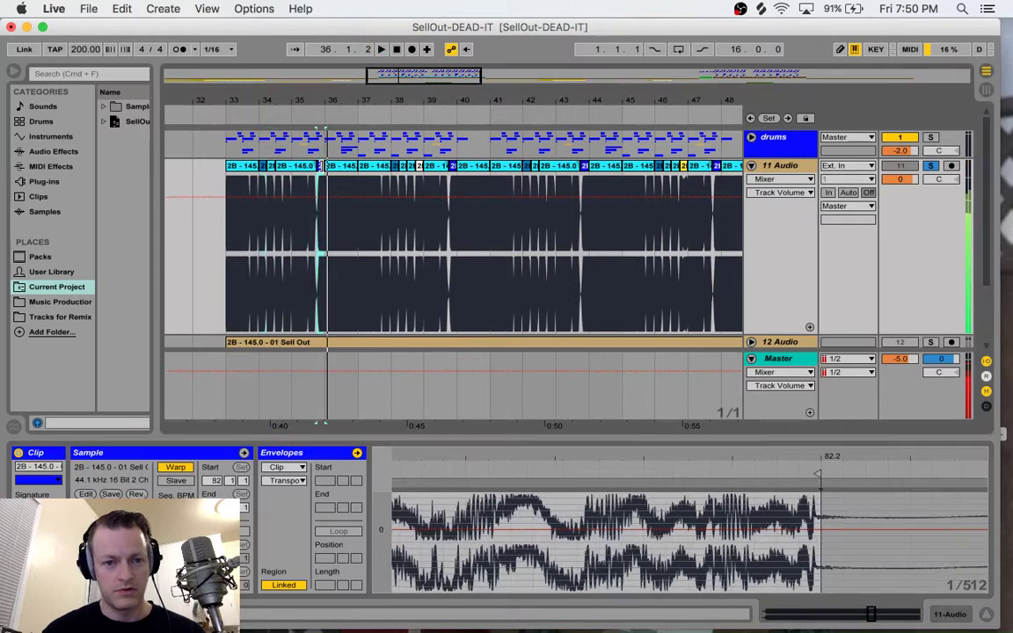
{"action": "key", "text": "space"}
{"action": "key", "text": "space"}
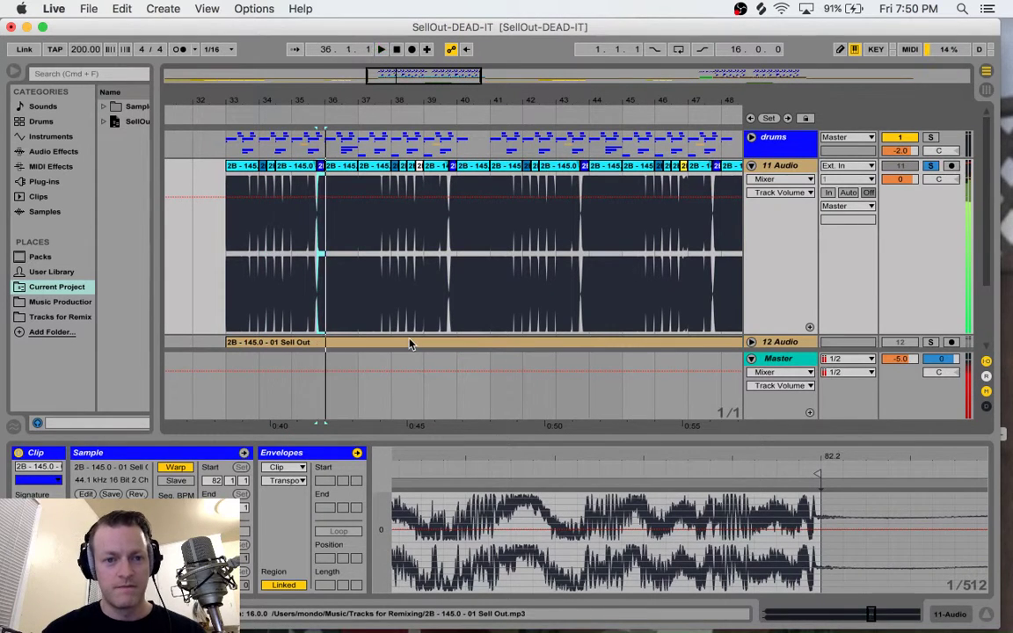
{"action": "key", "text": "space"}
Step: Try reversing the short darker blue clip at bar 34 on 11 Audio, playing it before and after
{"action": "left_click_drag", "start_coordinate": [397, 70], "coordinate": [316, 246]}
{"action": "left_click", "coordinate": [273, 167]}
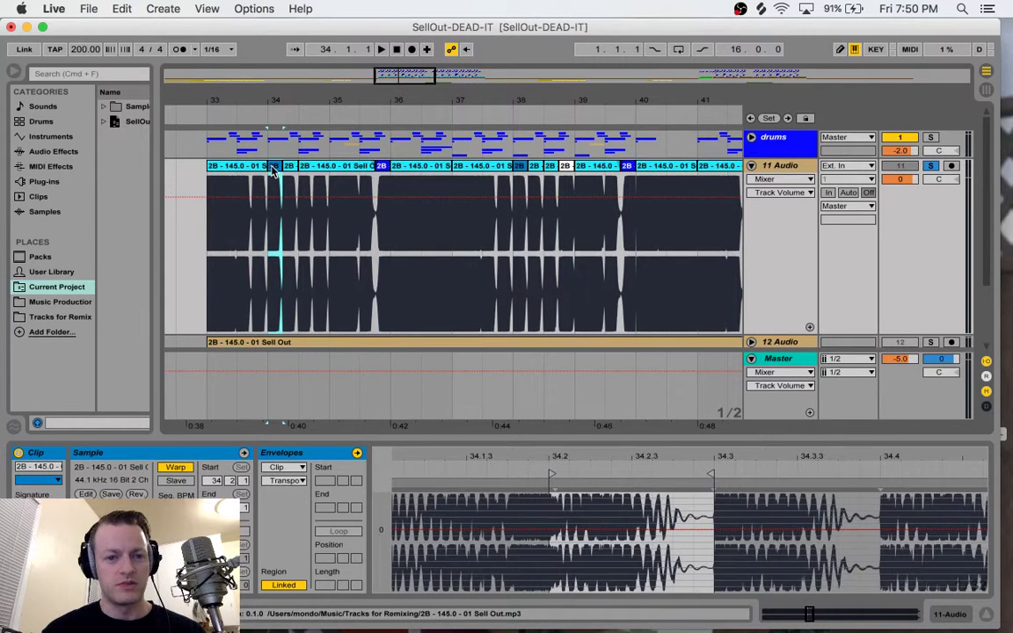
{"action": "key", "text": "space"}
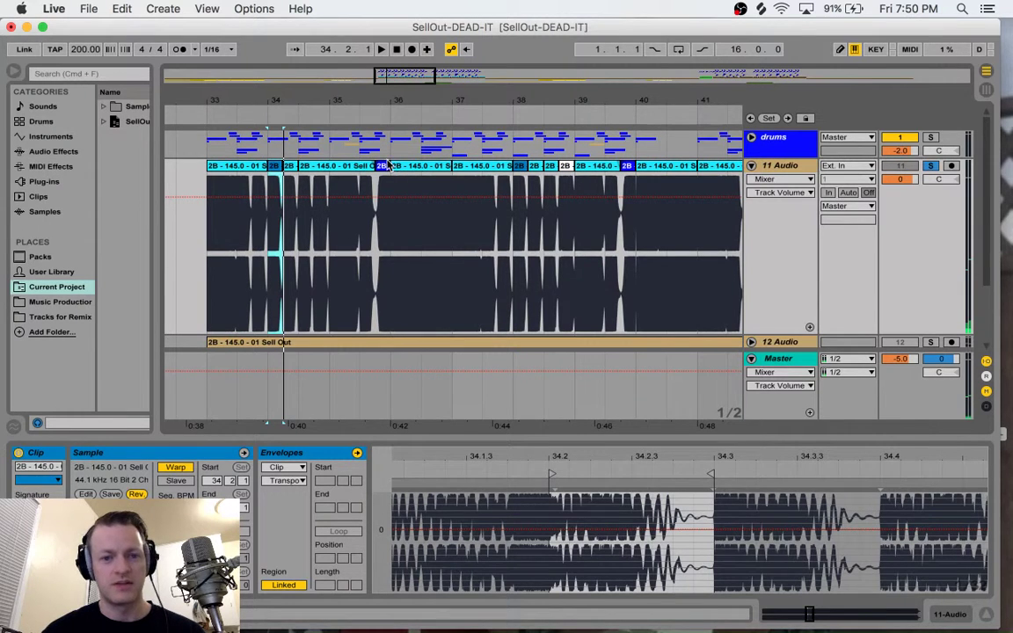
{"action": "left_click", "coordinate": [253, 344]}
{"action": "key", "text": "space"}
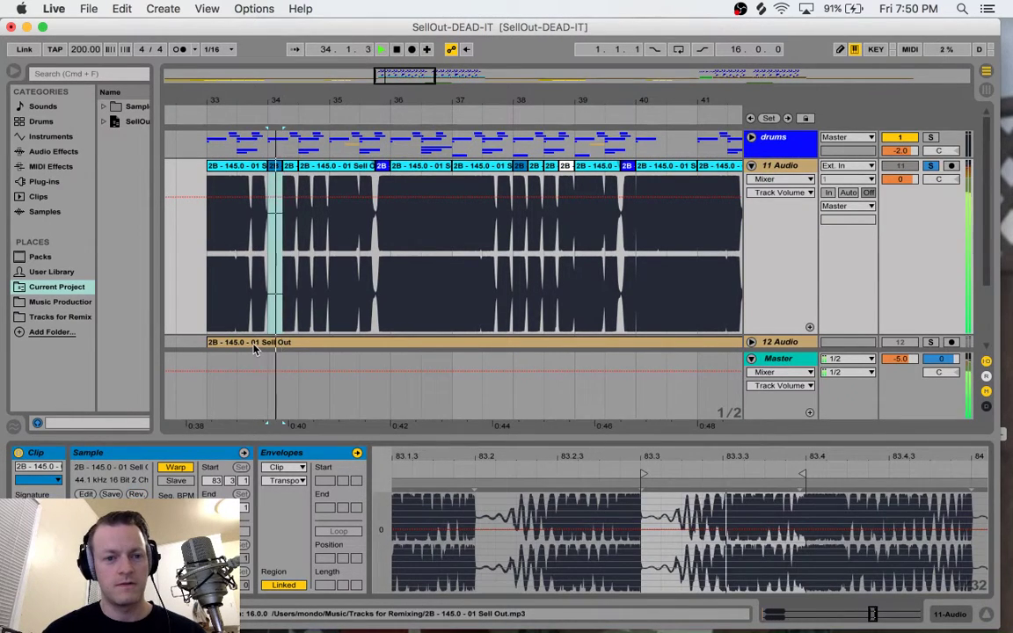
{"action": "key", "text": "space"}
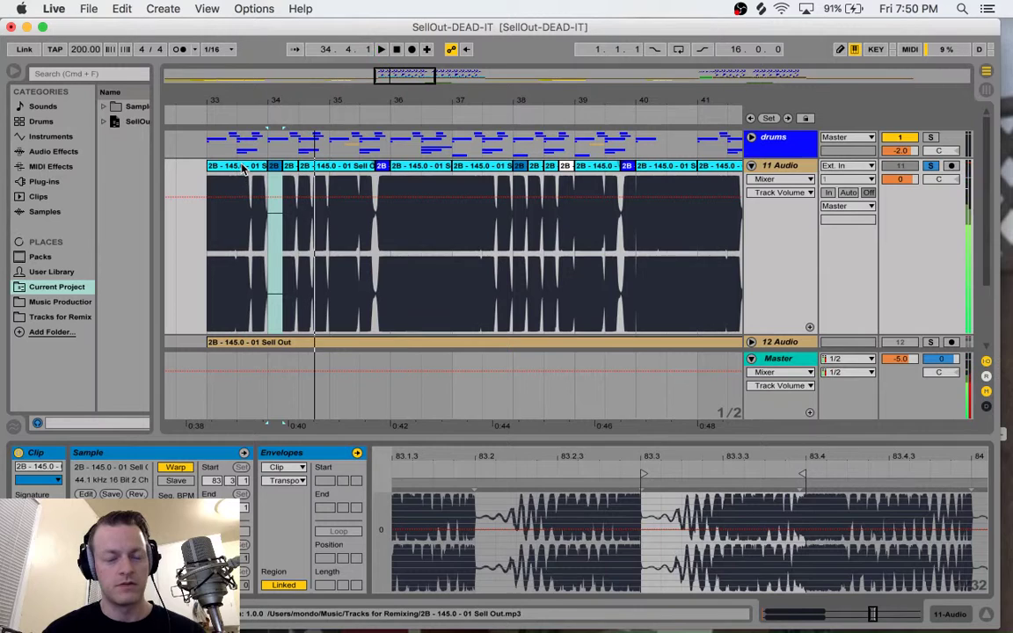
Step: Play the 11 Audio clip at bar 33, followed by the reversed dark blue clip before bar 36
{"action": "left_click", "coordinate": [242, 167]}
{"action": "key", "text": "space"}
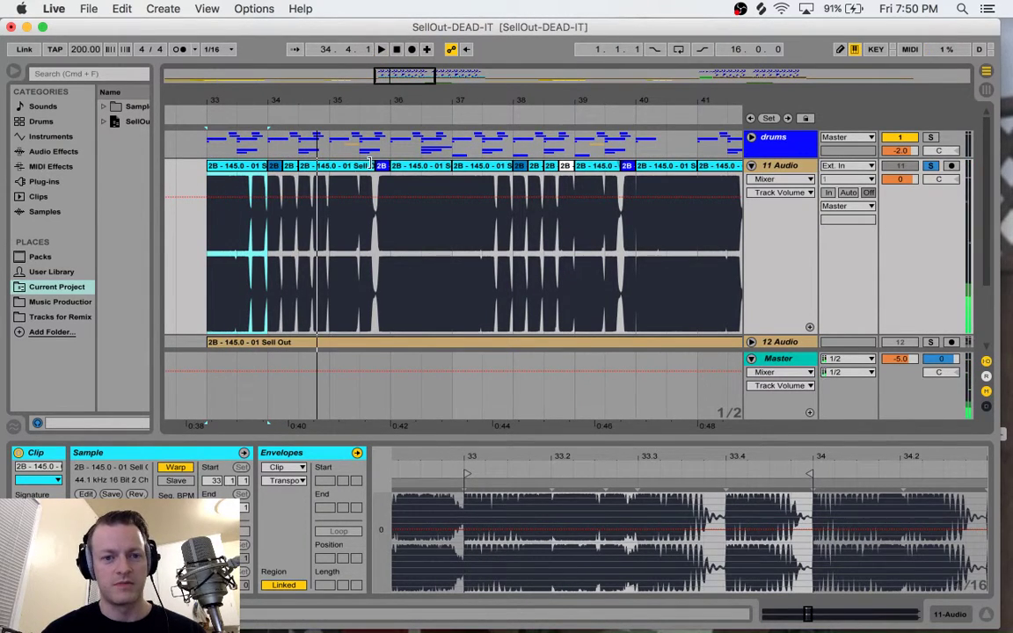
{"action": "left_click", "coordinate": [383, 167]}
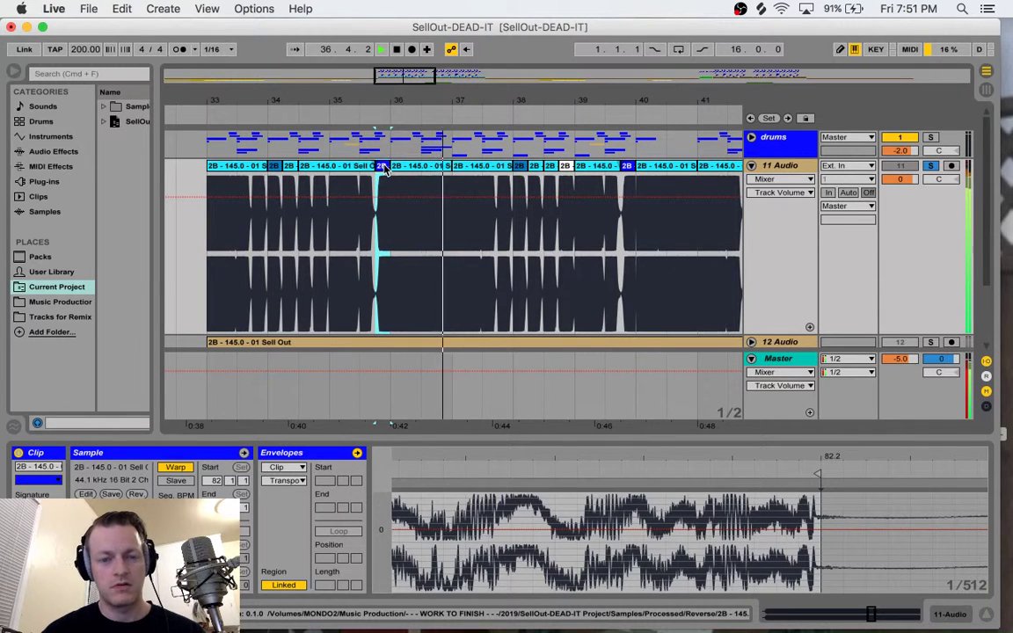
{"action": "key", "text": "space"}
Step: Audition the white clip before bar 39 and the yellow clip before bar 47 on 11 Audio
{"action": "left_click_drag", "start_coordinate": [406, 76], "coordinate": [434, 76]}
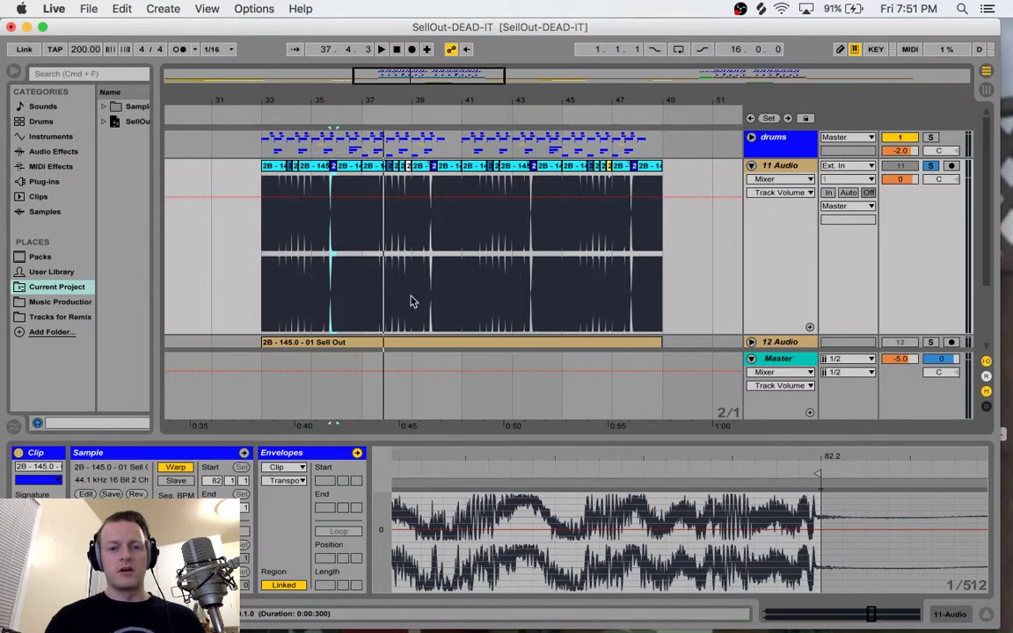
{"action": "left_click", "coordinate": [408, 169]}
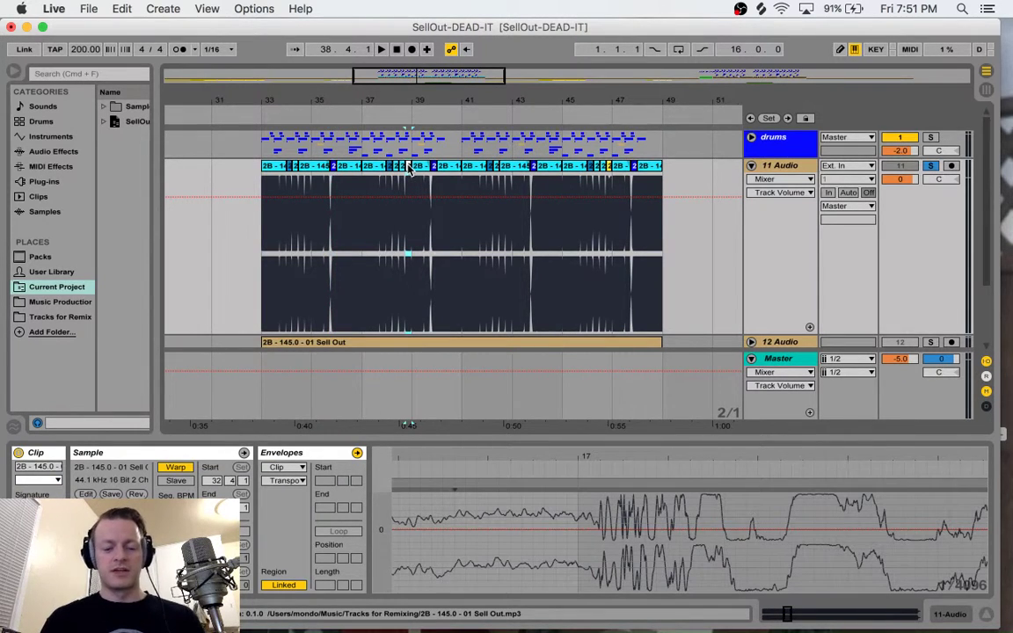
{"action": "key", "text": "space"}
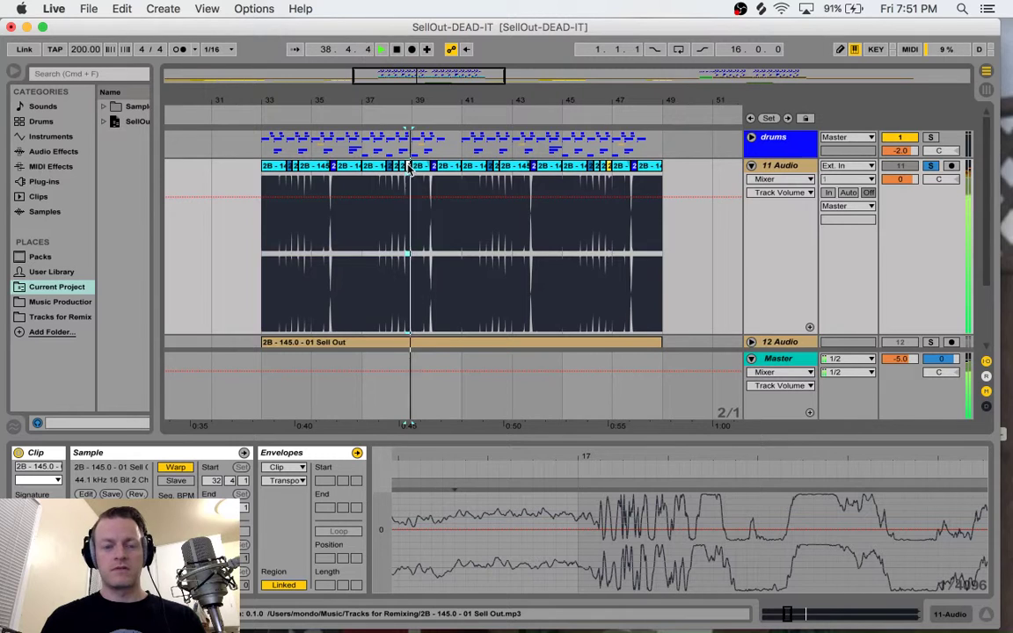
{"action": "key", "text": "space"}
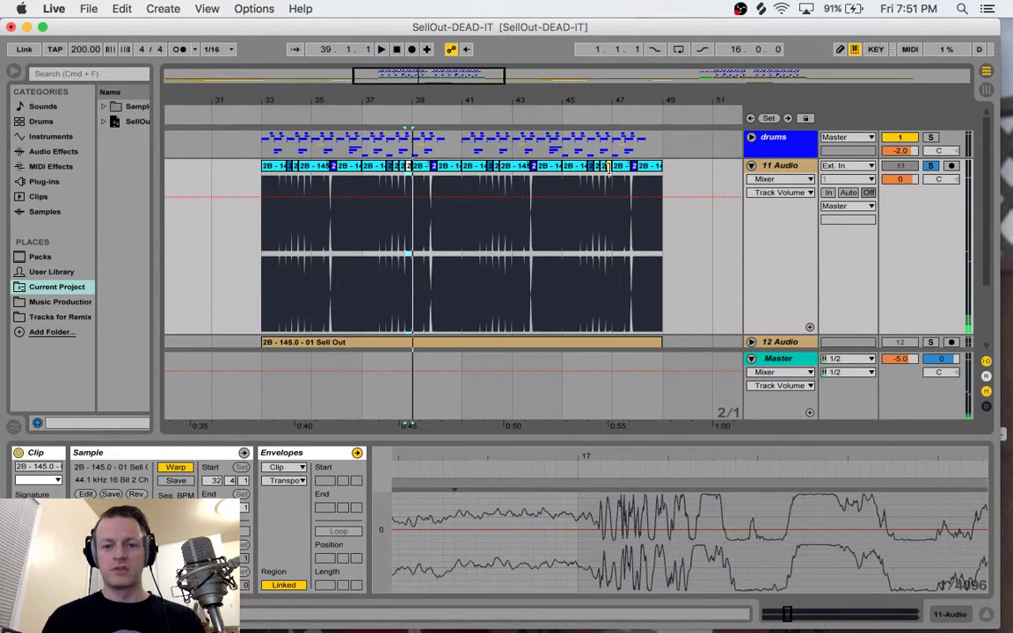
{"action": "left_click", "coordinate": [606, 167]}
{"action": "key", "text": "space"}
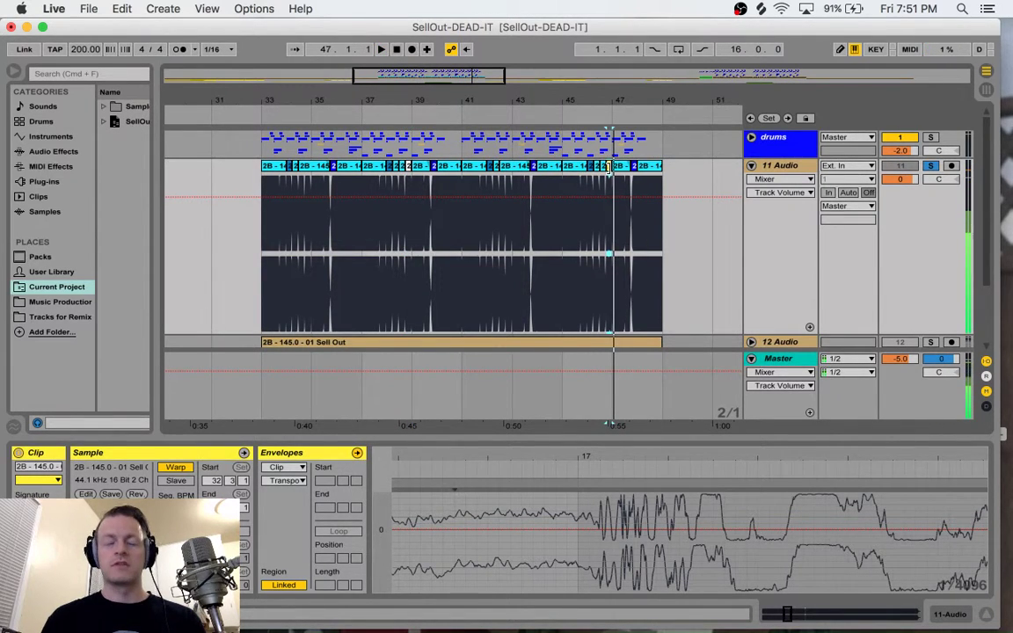
{"action": "key", "text": "space"}
Step: Inspect the 11 Audio clip at bar 40 and compare the first drop's layout with the second drop at bar 81
{"action": "left_click", "coordinate": [446, 167]}
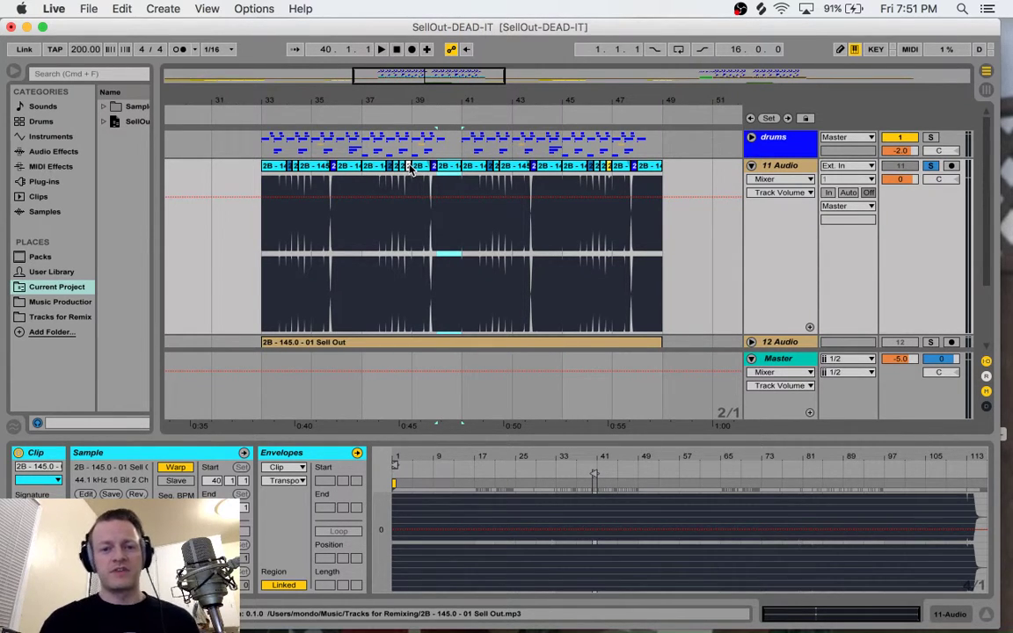
{"action": "left_click_drag", "start_coordinate": [424, 77], "coordinate": [535, 79]}
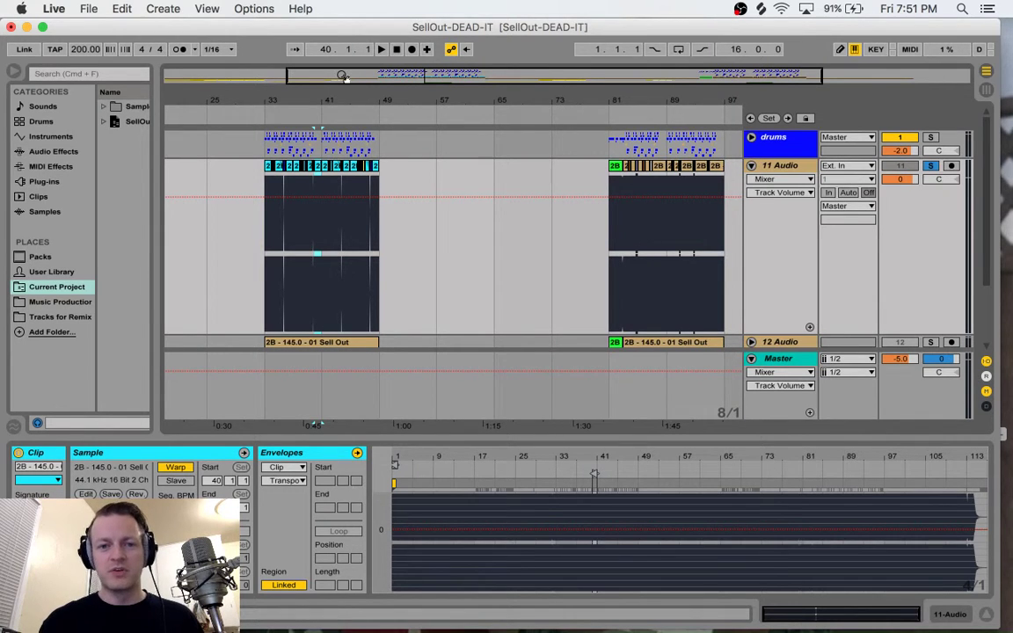
{"action": "left_click_drag", "start_coordinate": [342, 75], "coordinate": [373, 78]}
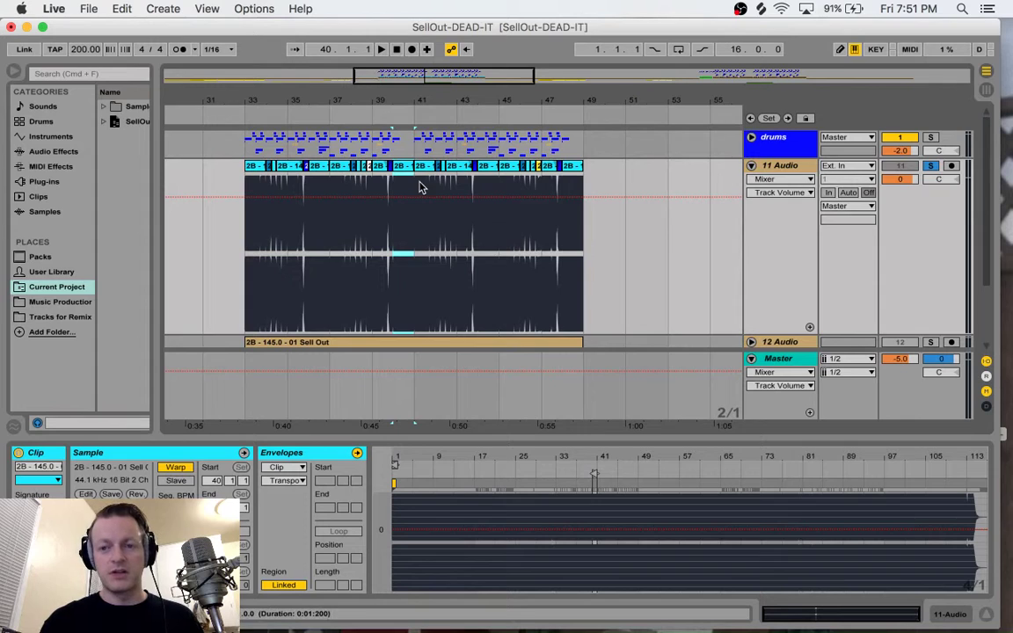
{"action": "scroll", "coordinate": [415, 229], "scroll_direction": "right", "scroll_amount": 1}
{"action": "scroll", "coordinate": [415, 229], "scroll_direction": "left", "scroll_amount": 2}
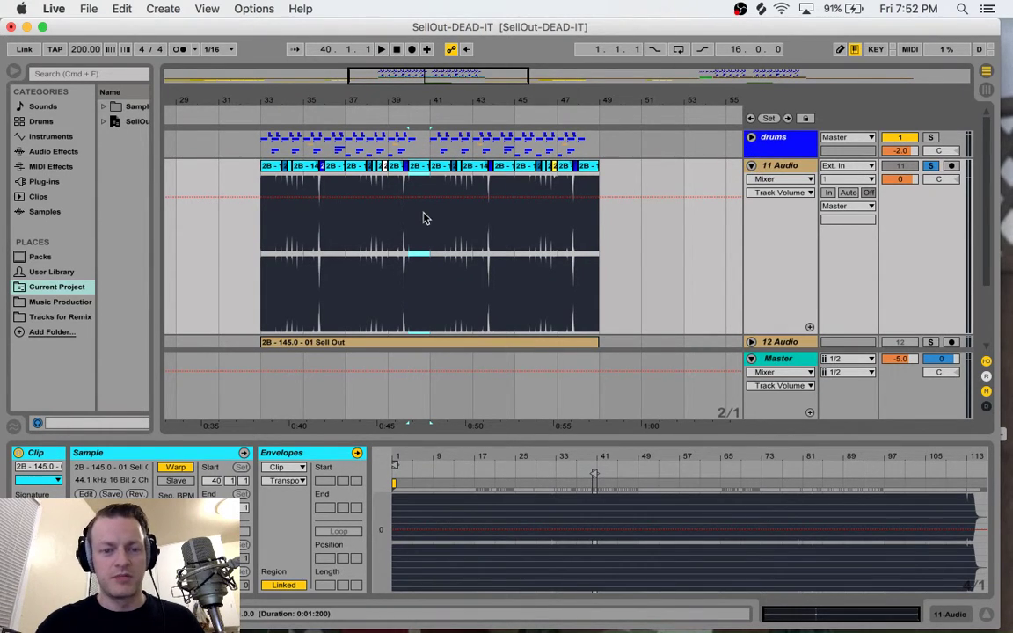
Step: Unfold the drums group at bars 33 to 41 to show its individual tracks, and solo the group
{"action": "left_click_drag", "start_coordinate": [387, 76], "coordinate": [385, 112]}
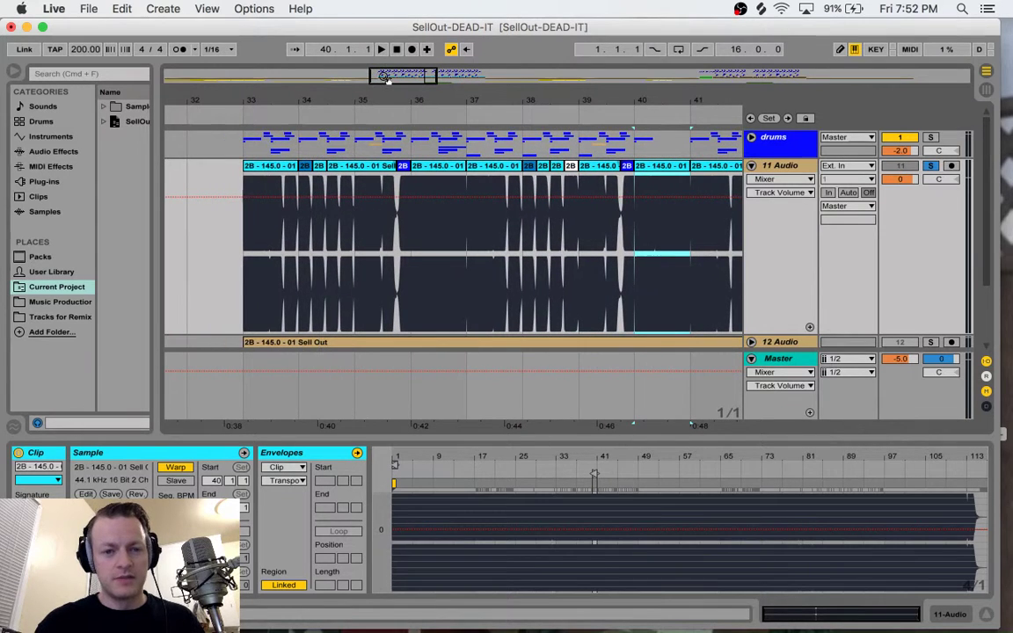
{"action": "left_click", "coordinate": [750, 139]}
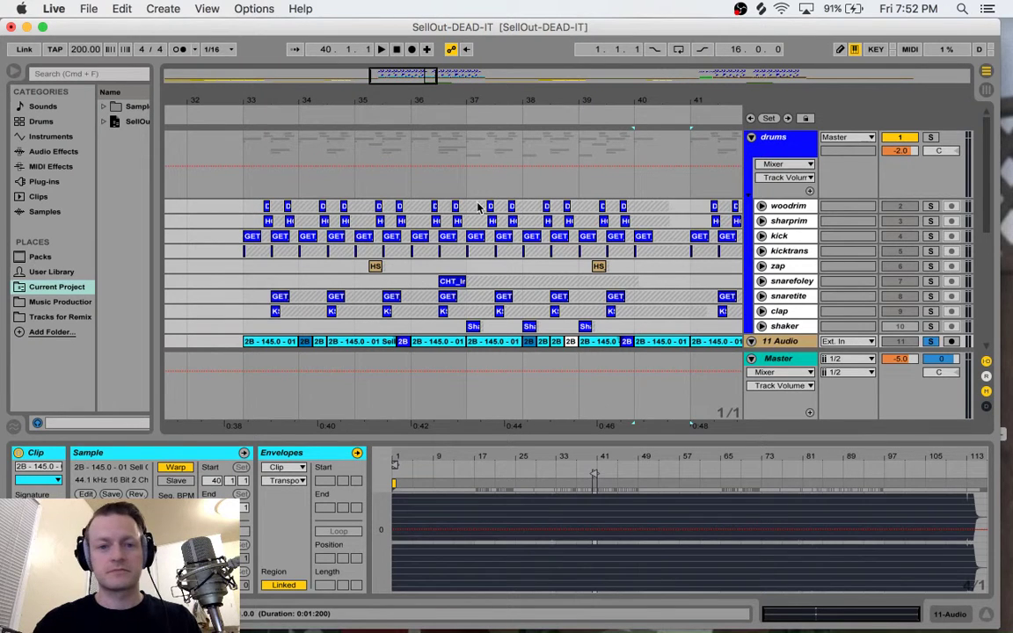
{"action": "scroll", "coordinate": [340, 188], "scroll_direction": "down", "scroll_amount": 3}
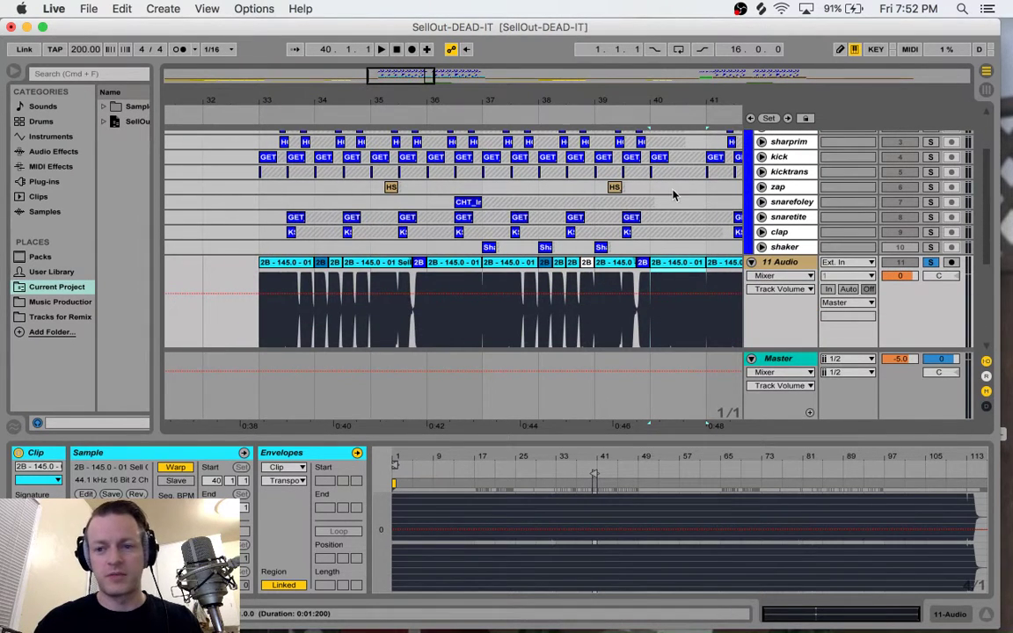
{"action": "scroll", "coordinate": [672, 194], "scroll_direction": "up", "scroll_amount": 3}
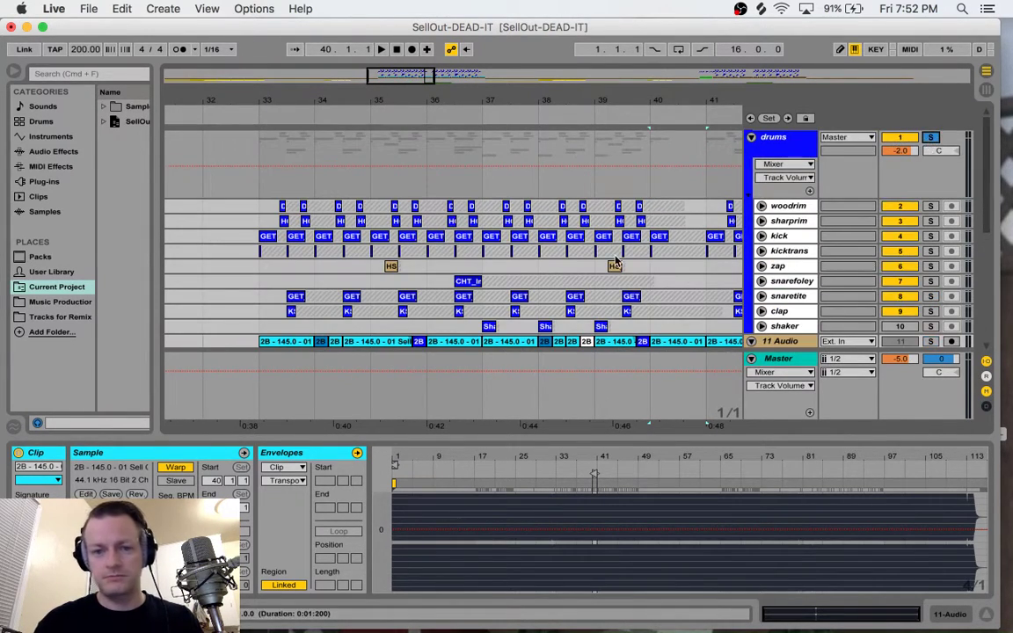
Step: Audition the snaretite clip near bar 34 with the drums group soloed
{"action": "scroll", "coordinate": [321, 194], "scroll_direction": "down", "scroll_amount": 5}
{"action": "left_click", "coordinate": [350, 153]}
{"action": "key", "text": "space"}
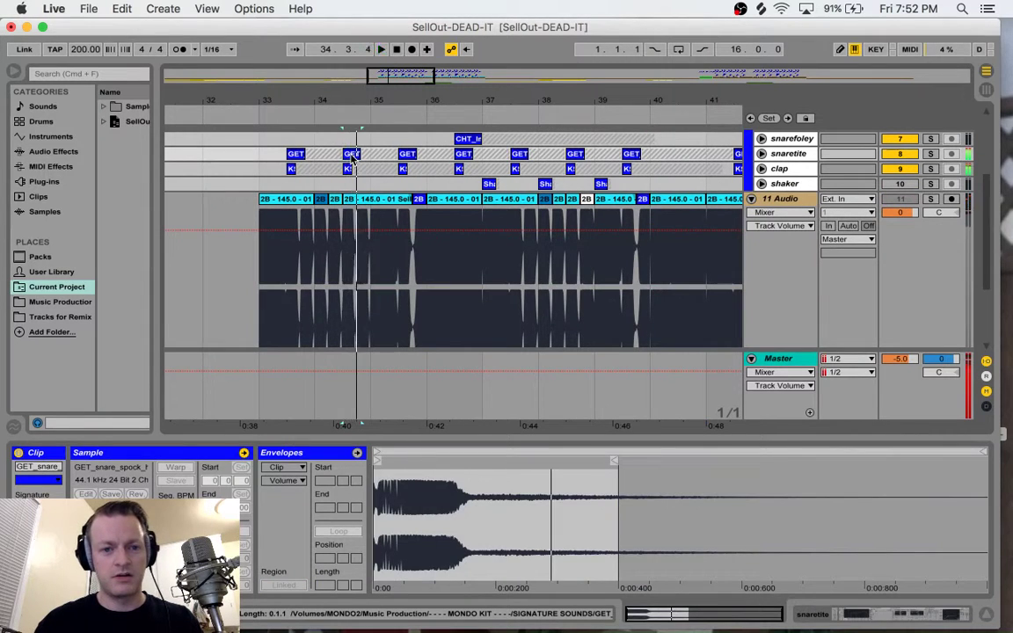
{"action": "key", "text": "space"}
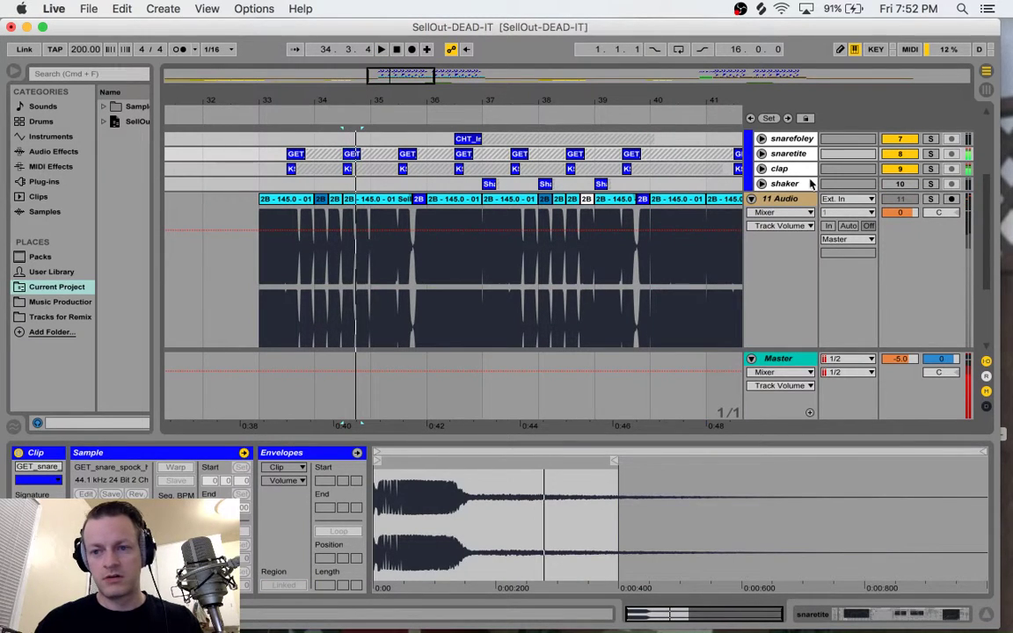
Step: Play the same spot near bar 34 with all tracks audible, and again with only 11 Audio soloed
{"action": "left_click", "coordinate": [930, 200]}
{"action": "key", "text": "space"}
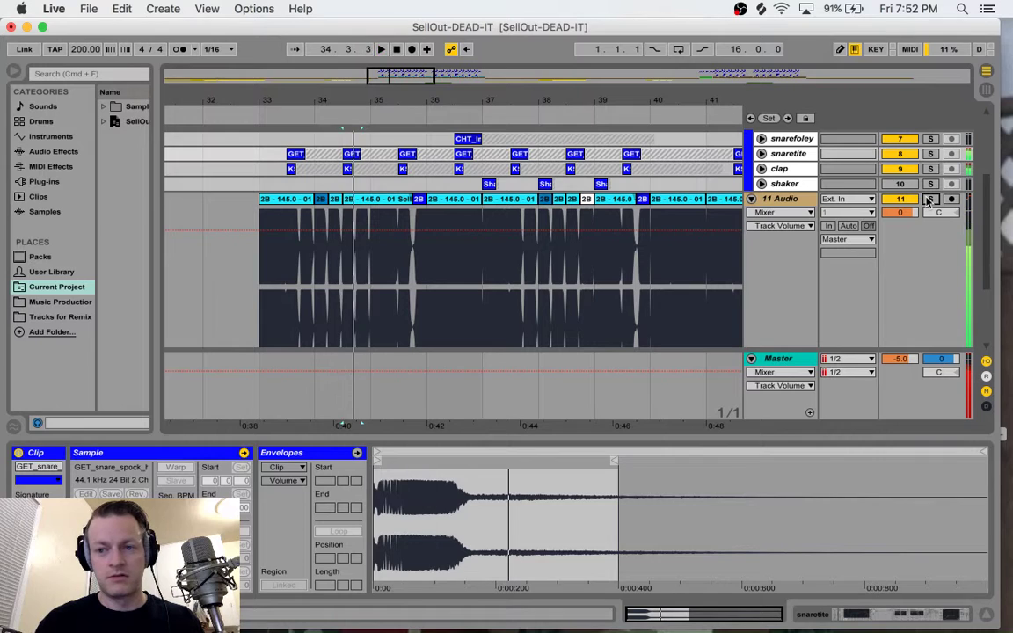
{"action": "left_click", "coordinate": [929, 199]}
{"action": "key", "text": "space"}
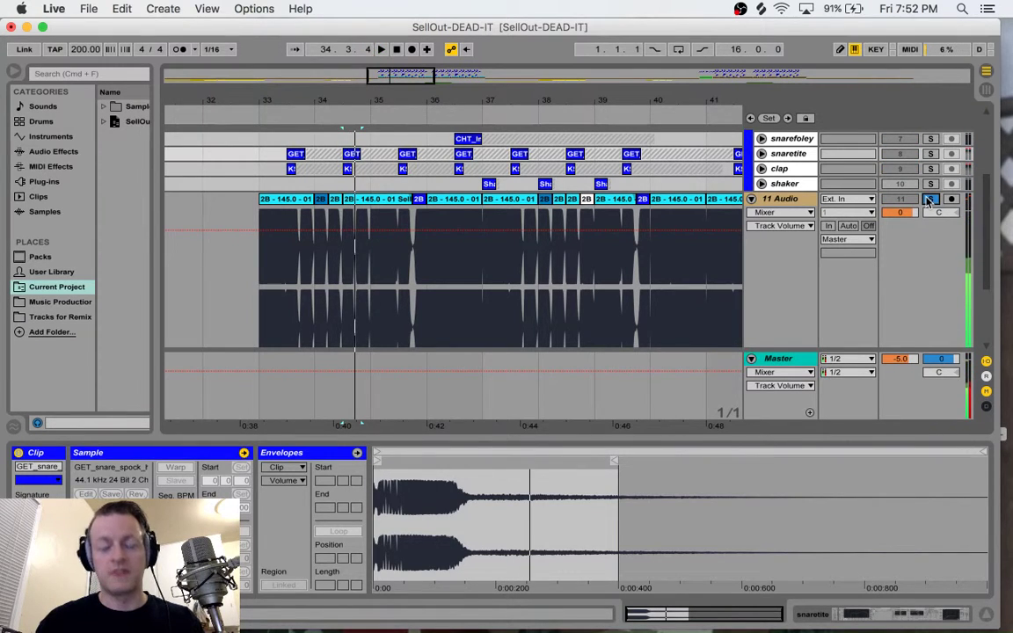
{"action": "key", "text": "space"}
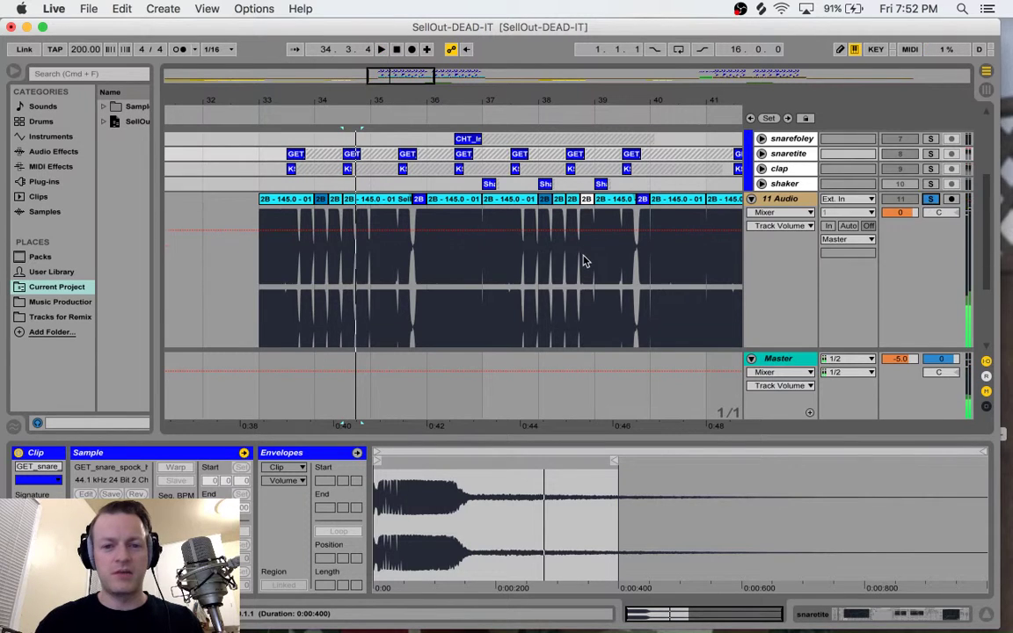
Step: Highlight the snaretite clips from bar 33 to 37 and the woodrim and sharprim clips from bar 33 to 35, and clear the selection
{"action": "scroll", "coordinate": [583, 261], "scroll_direction": "up", "scroll_amount": 3}
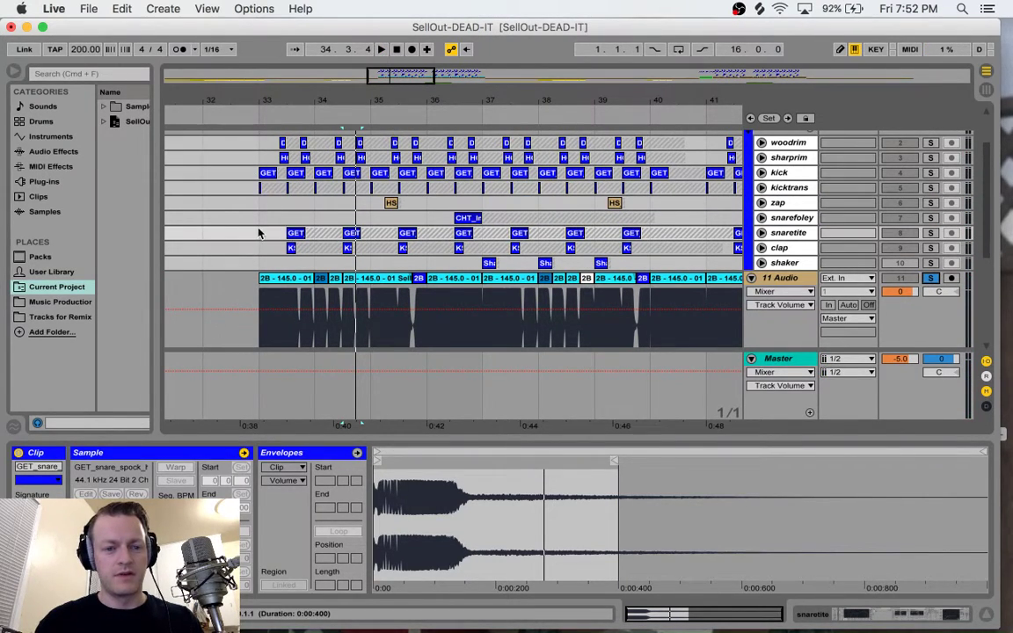
{"action": "left_click_drag", "start_coordinate": [257, 231], "coordinate": [474, 238]}
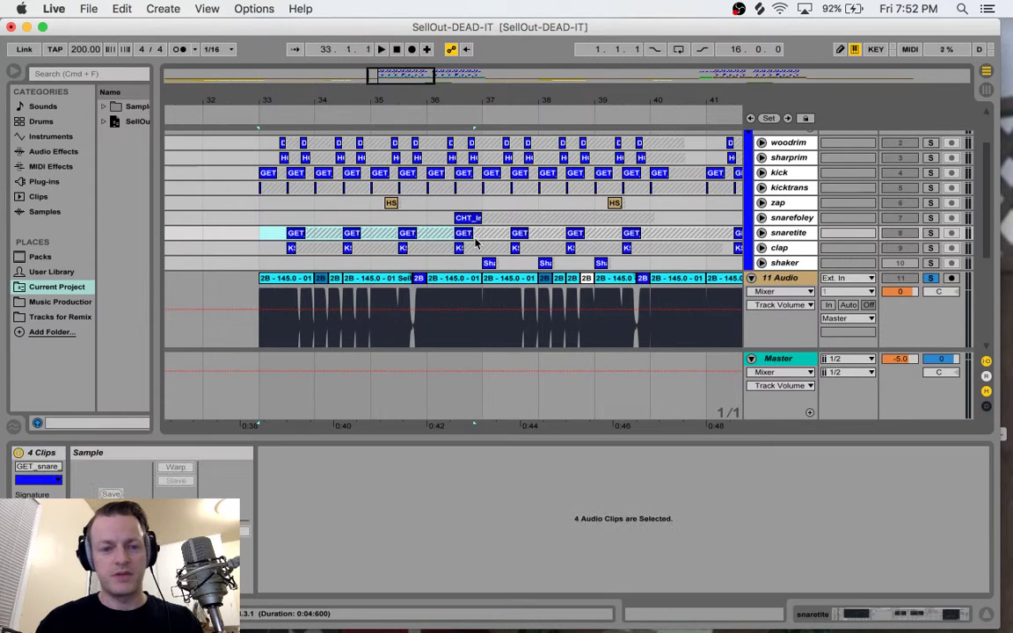
{"action": "left_click_drag", "start_coordinate": [258, 145], "coordinate": [380, 159]}
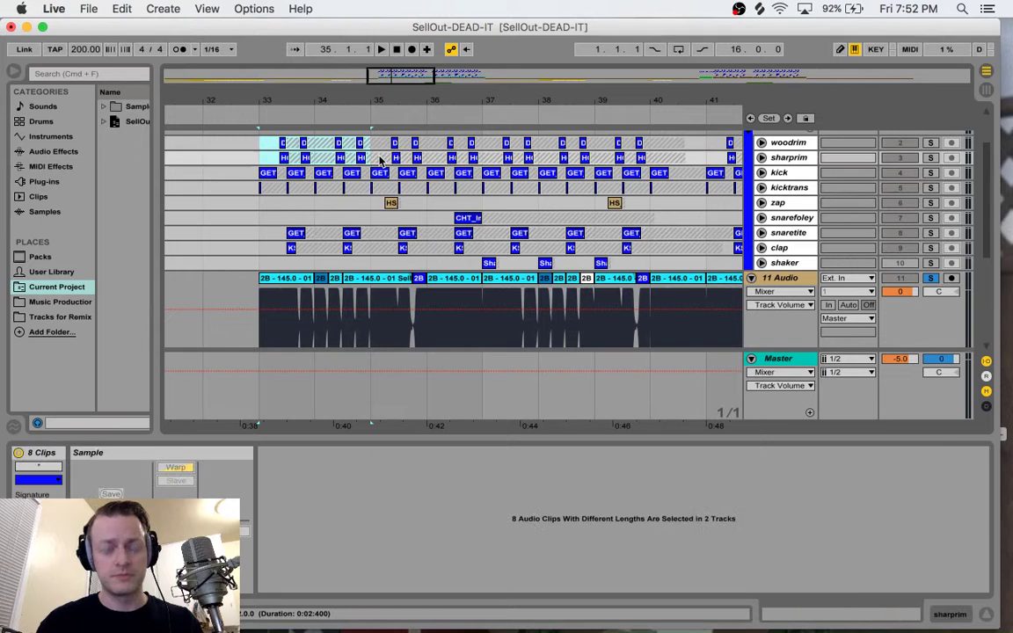
{"action": "left_click", "coordinate": [252, 249]}
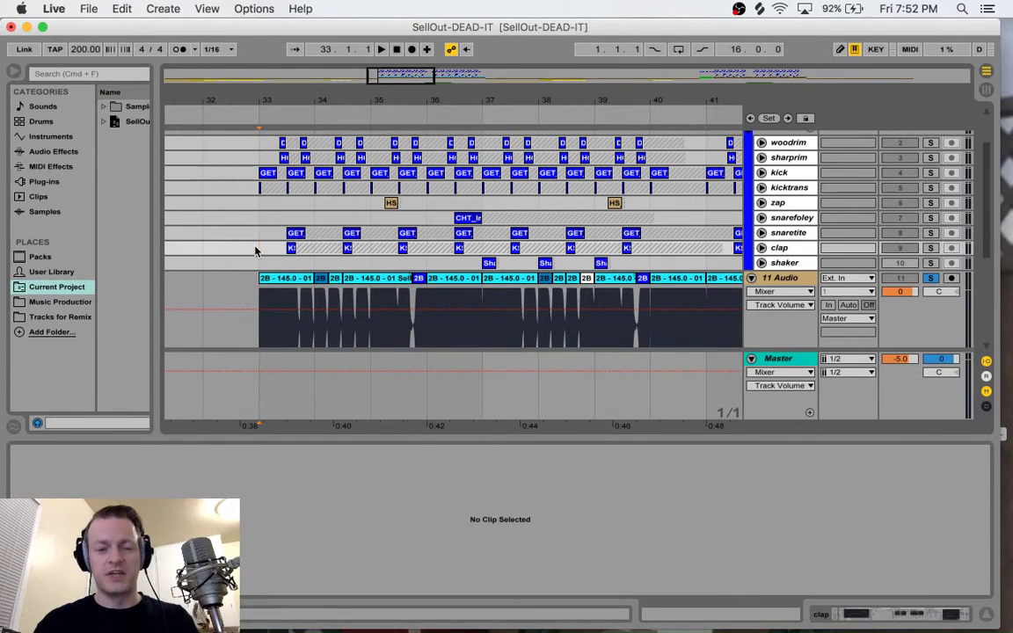
Step: Inspect the samples of the snaretite and clap clips near bar 34 and compare their position with the 11 Audio waveform
{"action": "scroll", "coordinate": [367, 260], "scroll_direction": "down", "scroll_amount": 5}
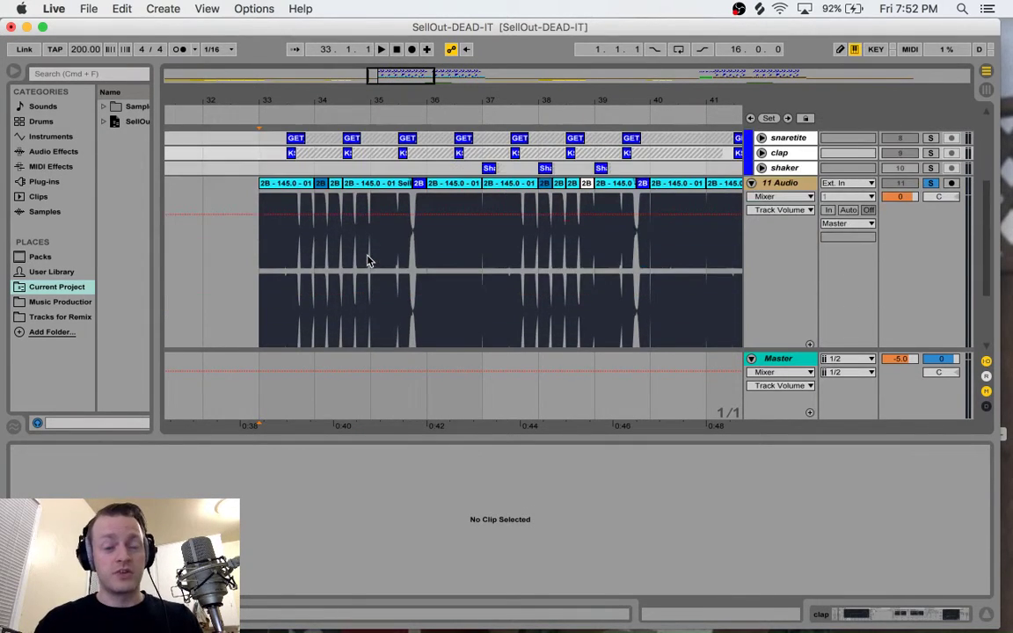
{"action": "scroll", "coordinate": [367, 255], "scroll_direction": "up", "scroll_amount": 4}
{"action": "left_click", "coordinate": [352, 217]}
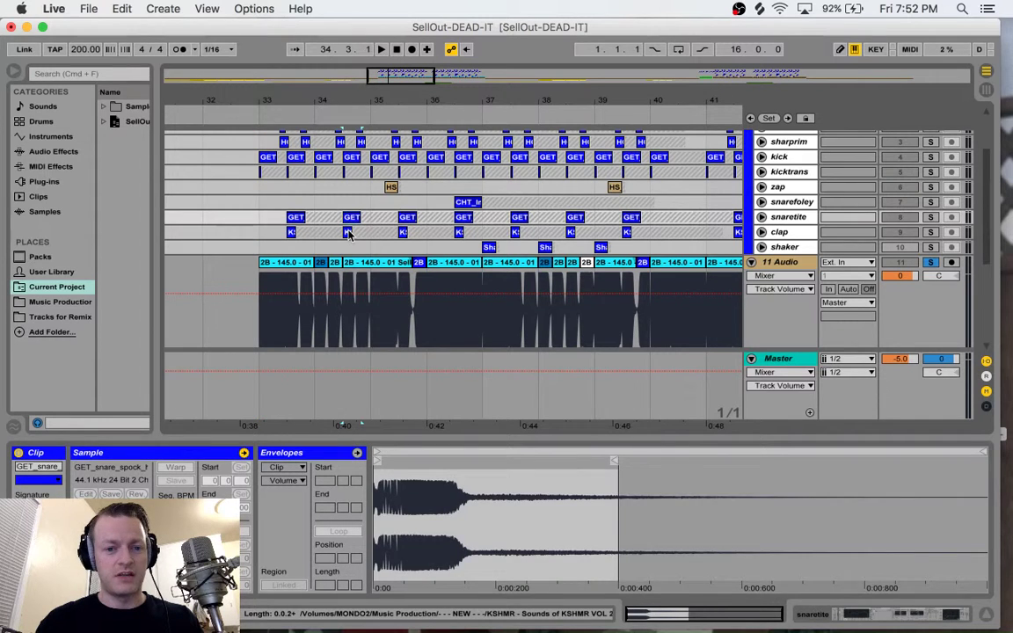
{"action": "left_click", "coordinate": [349, 232]}
{"action": "scroll", "coordinate": [378, 231], "scroll_direction": "down", "scroll_amount": 2}
{"action": "scroll", "coordinate": [382, 231], "scroll_direction": "down", "scroll_amount": 3}
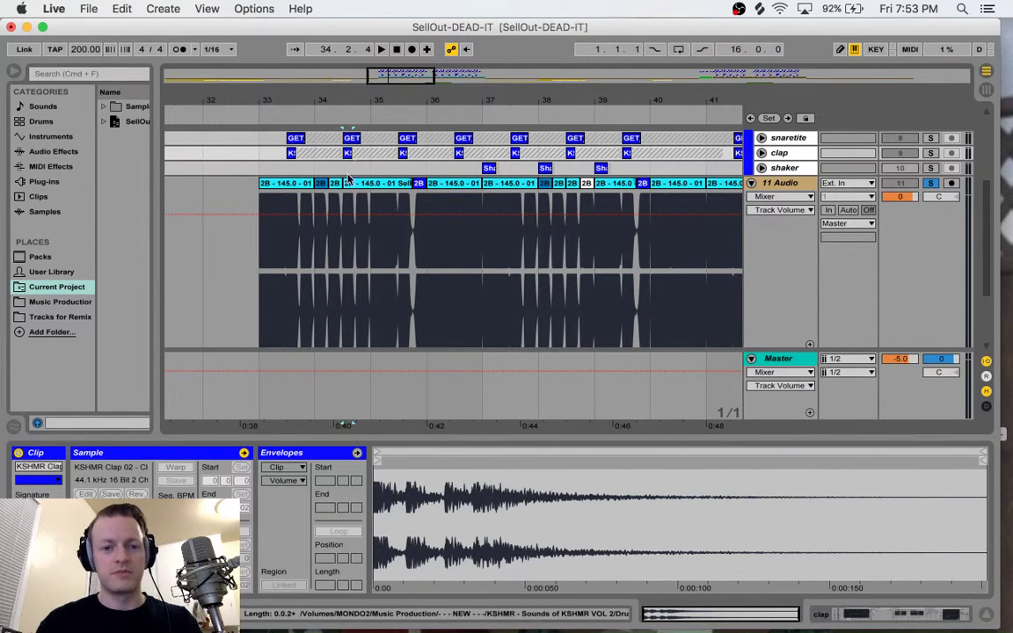
Step: Play 11 Audio alone from the third beat of bar 34, and replay that spot with the track unsoloed
{"action": "left_click", "coordinate": [343, 254]}
{"action": "key", "text": "space"}
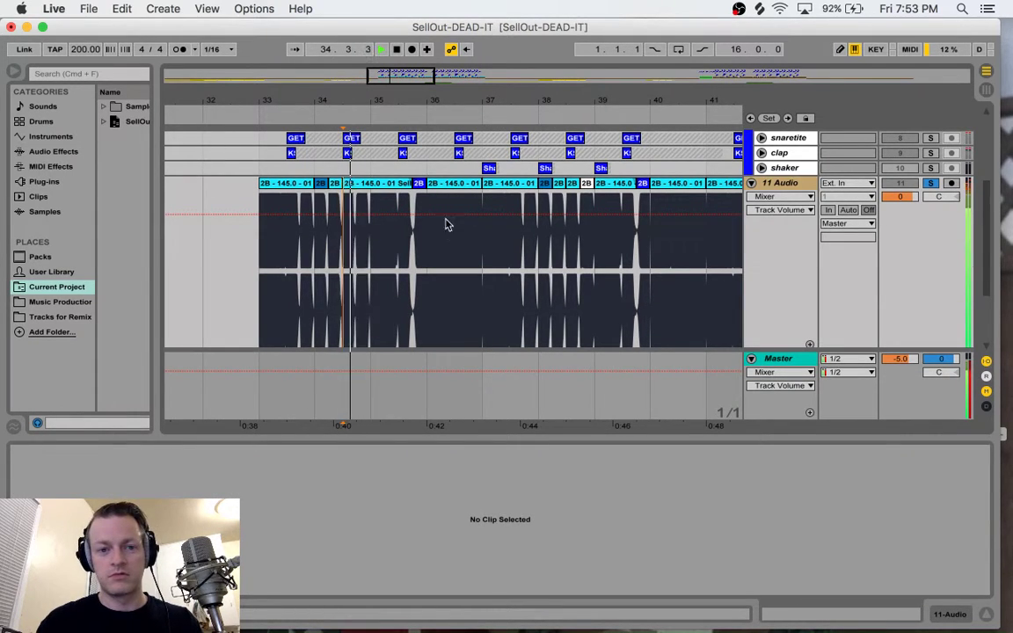
{"action": "key", "text": "space"}
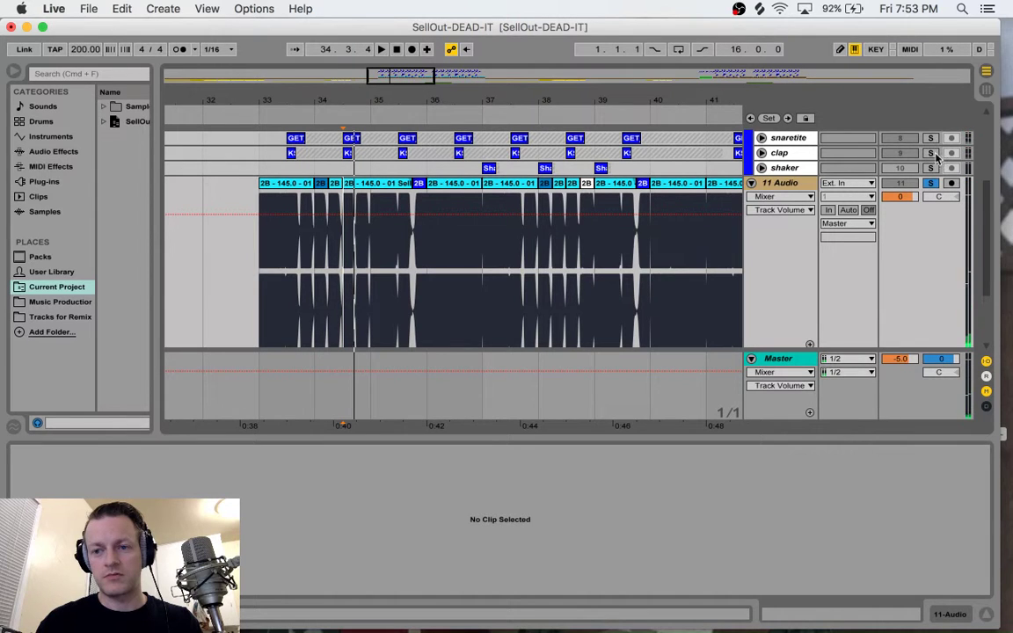
{"action": "left_click", "coordinate": [930, 183]}
{"action": "key", "text": "space"}
{"action": "key", "text": "space"}
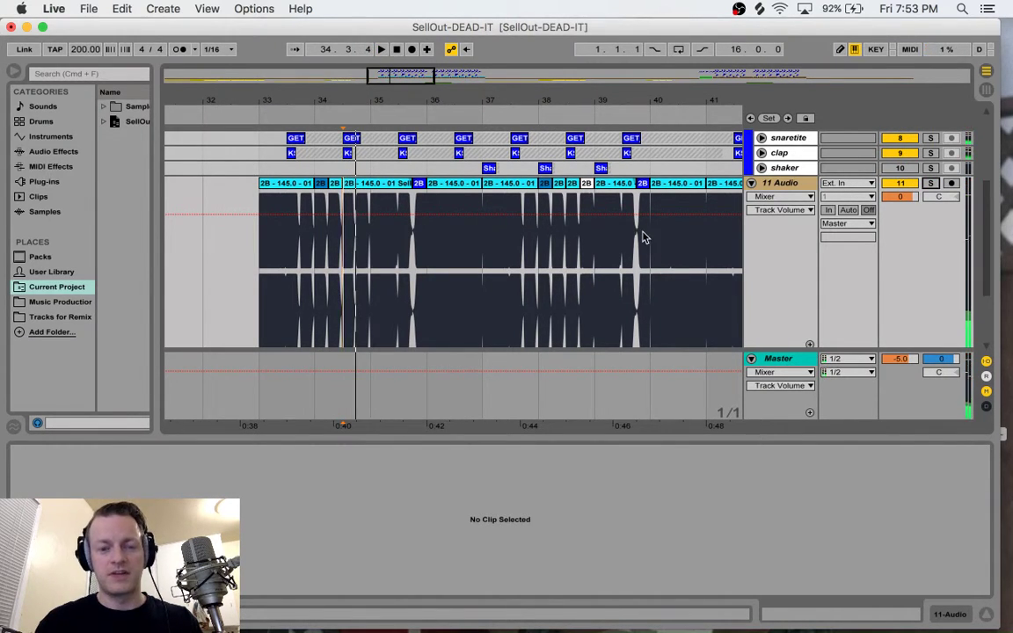
Step: Solo 11 Audio and audition its clip at bar 33 and its longer clip starting midway through bar 34
{"action": "scroll", "coordinate": [644, 231], "scroll_direction": "down", "scroll_amount": 3}
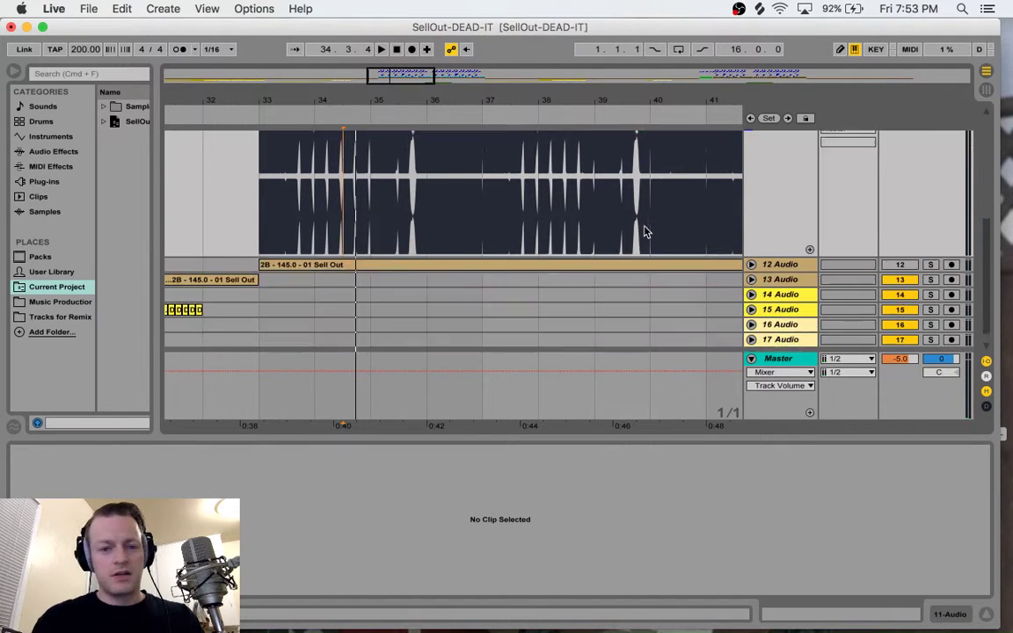
{"action": "scroll", "coordinate": [643, 231], "scroll_direction": "up", "scroll_amount": 2}
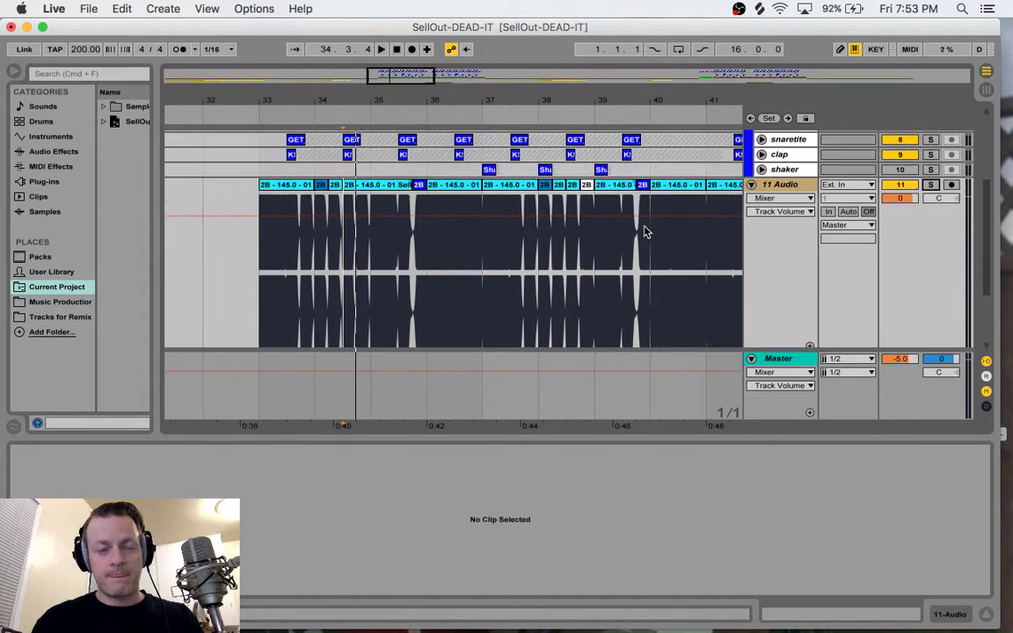
{"action": "left_click", "coordinate": [295, 187]}
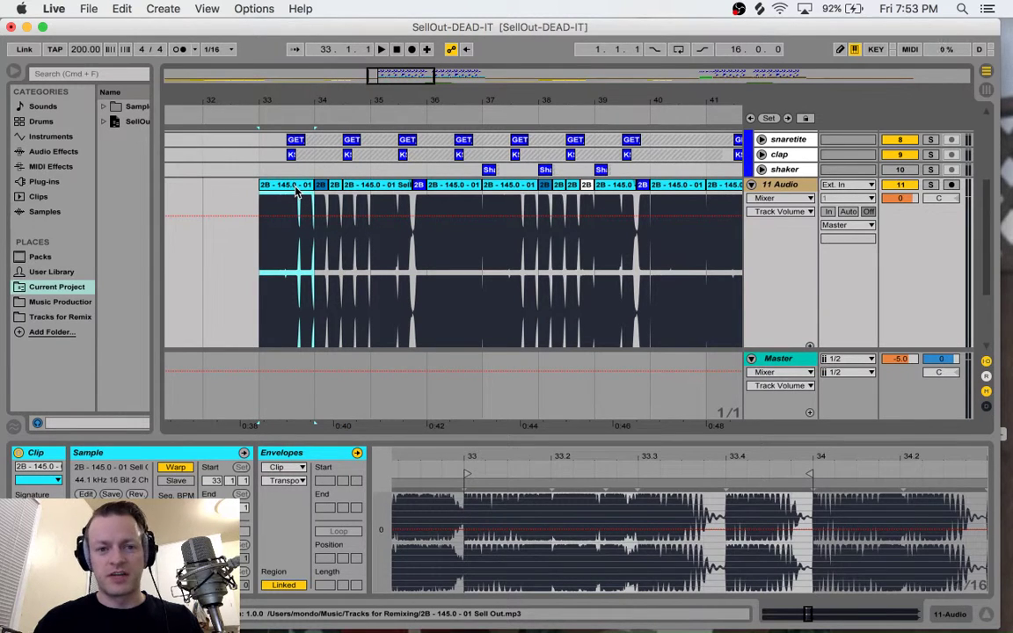
{"action": "left_click", "coordinate": [930, 185]}
{"action": "key", "text": "space"}
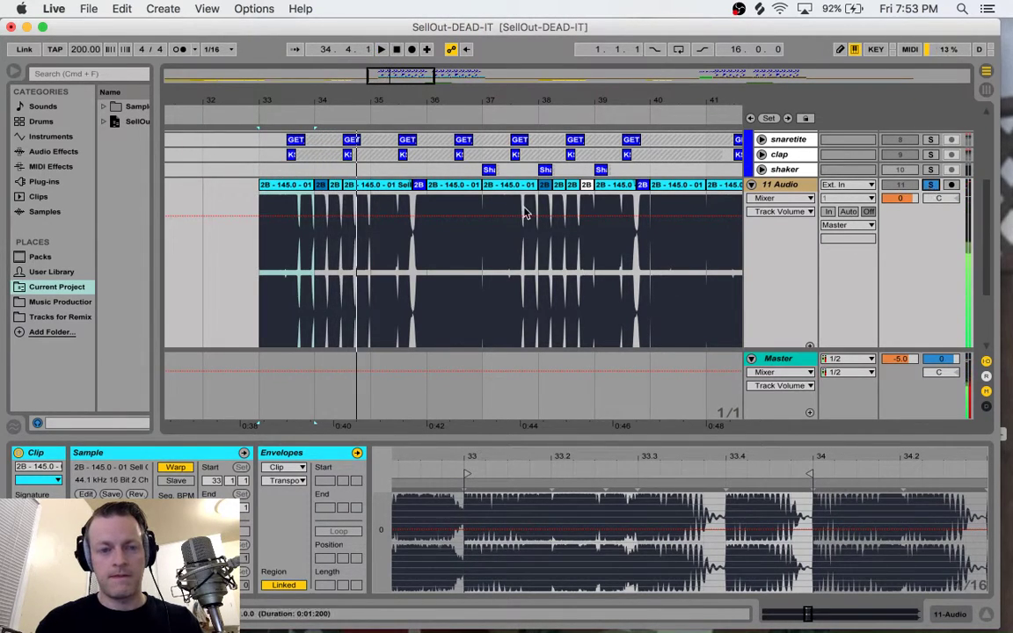
{"action": "left_click", "coordinate": [386, 189]}
{"action": "key", "text": "space"}
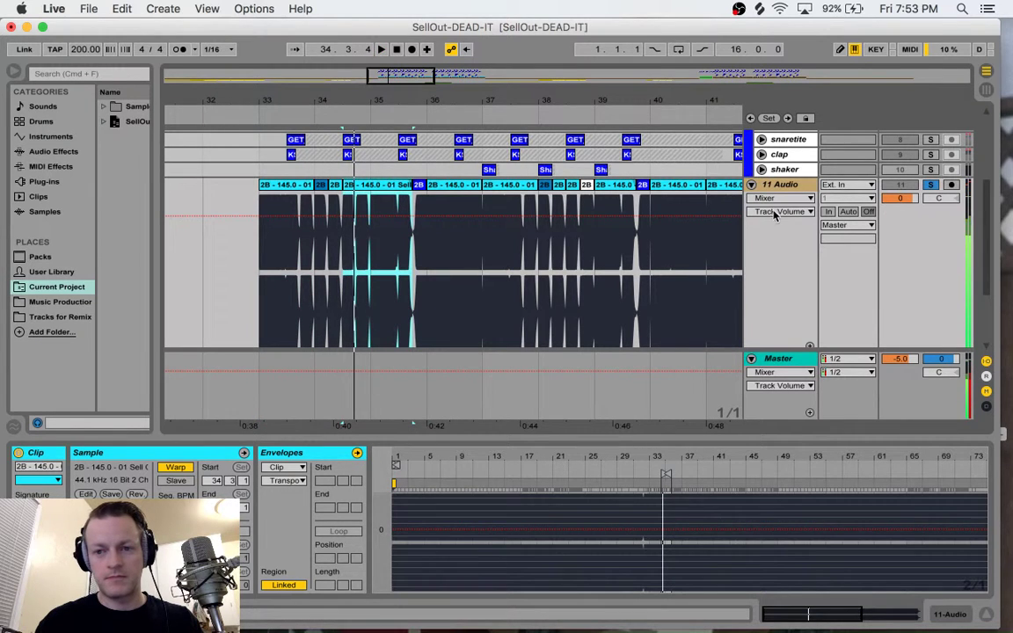
Step: Show the 11 Audio device chain and fold the track
{"action": "left_click", "coordinate": [954, 614]}
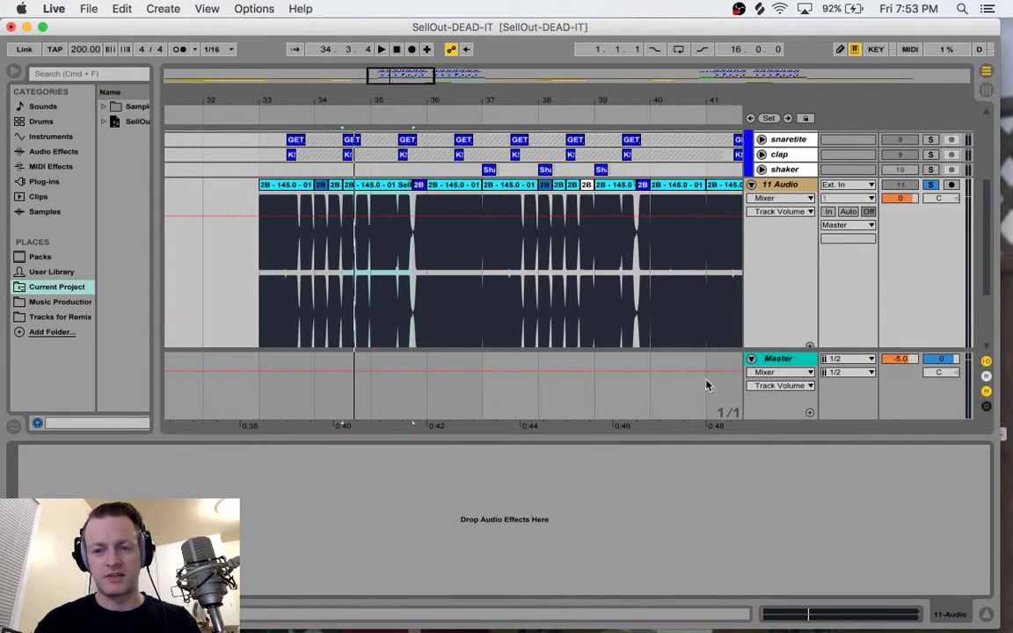
{"action": "left_click", "coordinate": [752, 184]}
Step: Inspect the effect chains of the kick, snarefoley, snaretite and clap tracks, and fold the drums group
{"action": "scroll", "coordinate": [773, 220], "scroll_direction": "up", "scroll_amount": 4}
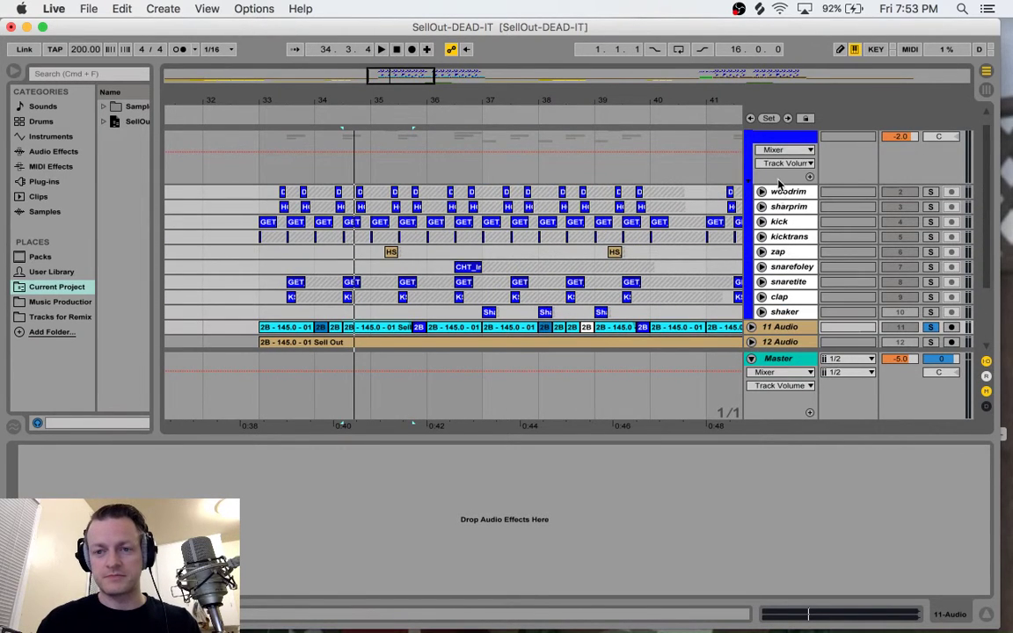
{"action": "scroll", "coordinate": [778, 183], "scroll_direction": "up", "scroll_amount": 1}
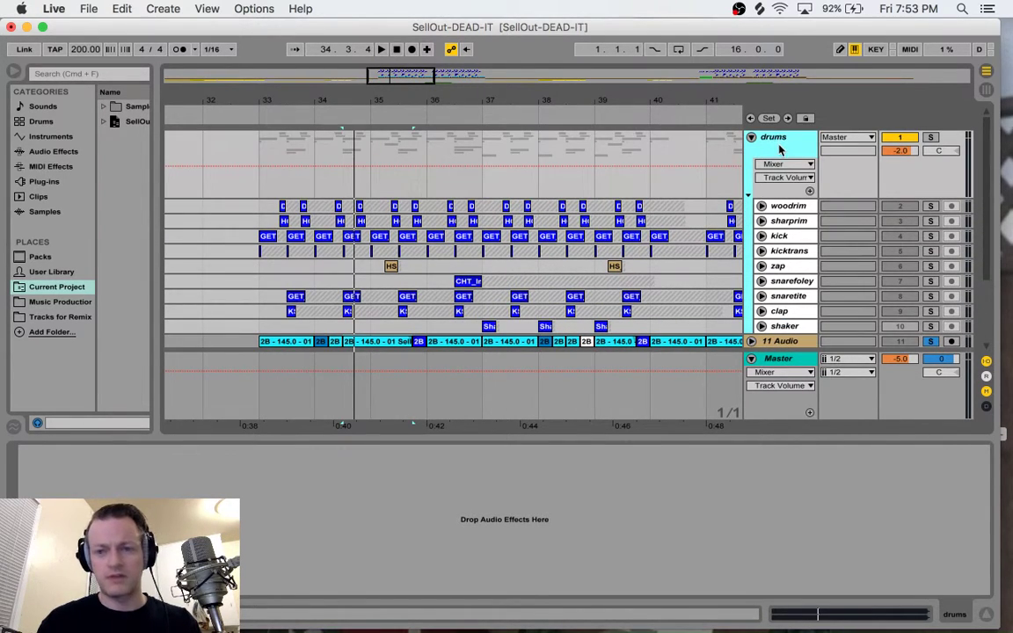
{"action": "left_click", "coordinate": [783, 235]}
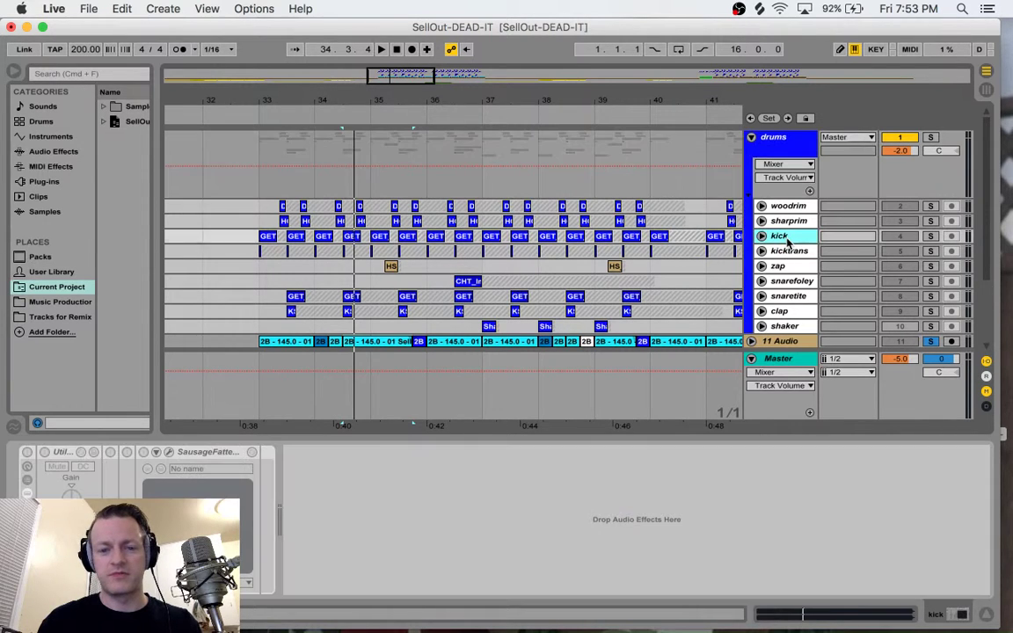
{"action": "left_click", "coordinate": [782, 283]}
{"action": "left_click", "coordinate": [781, 297]}
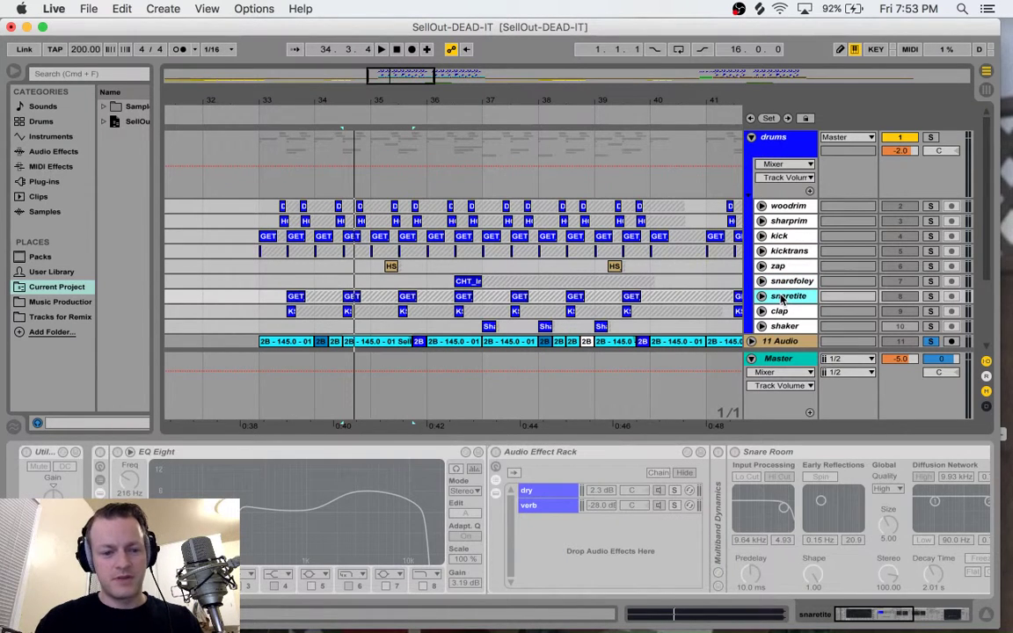
{"action": "left_click", "coordinate": [782, 312]}
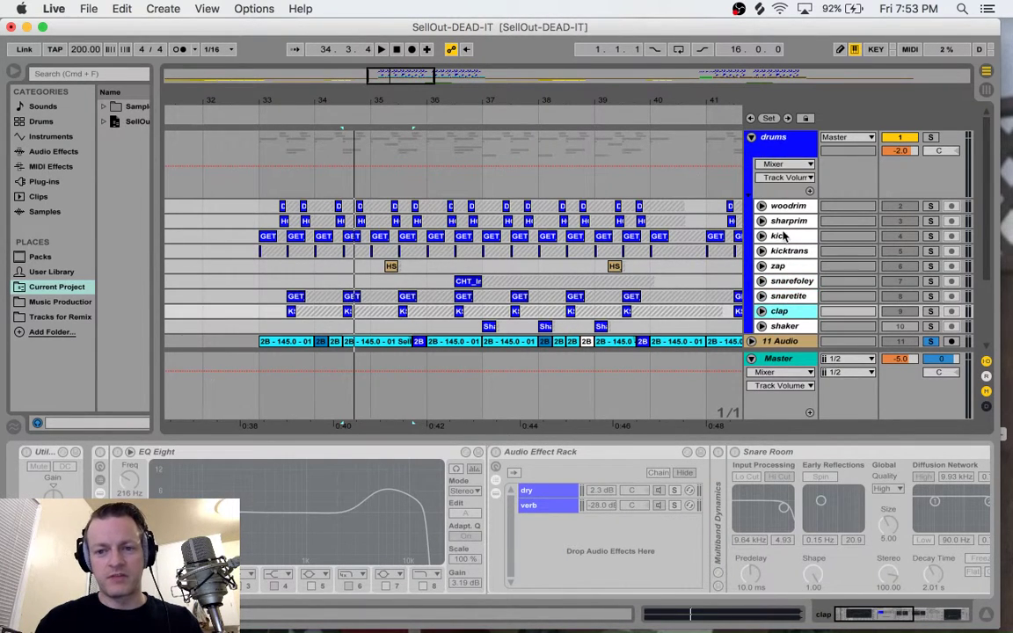
{"action": "left_click", "coordinate": [778, 144]}
{"action": "left_click", "coordinate": [751, 138]}
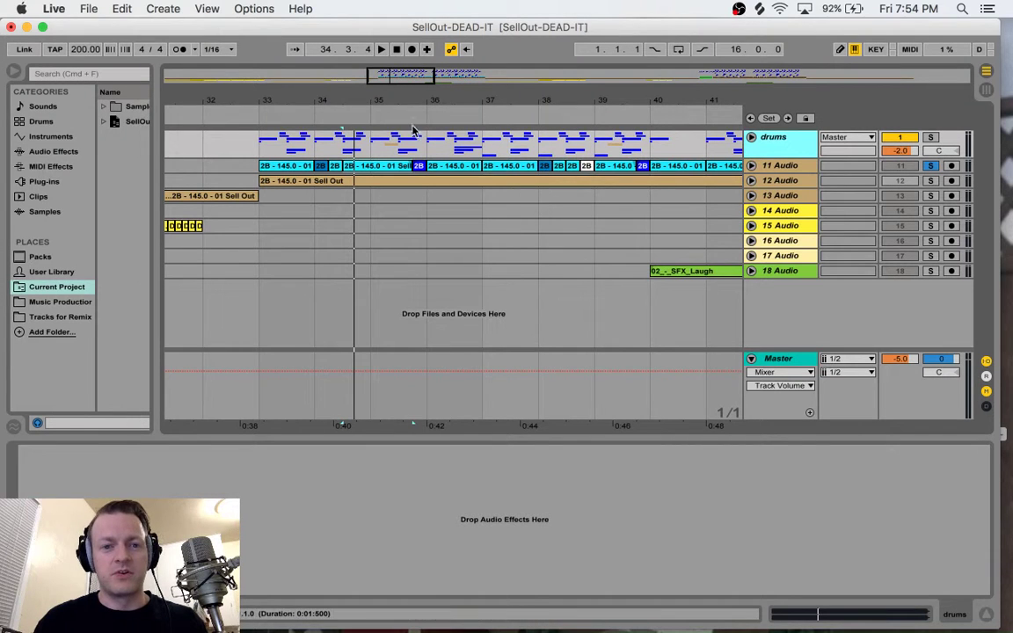
Step: Unfold 12 Audio and 11 Audio to examine their waveforms across bars 33 to 47, and fold both tracks again
{"action": "left_click_drag", "start_coordinate": [446, 100], "coordinate": [414, 79]}
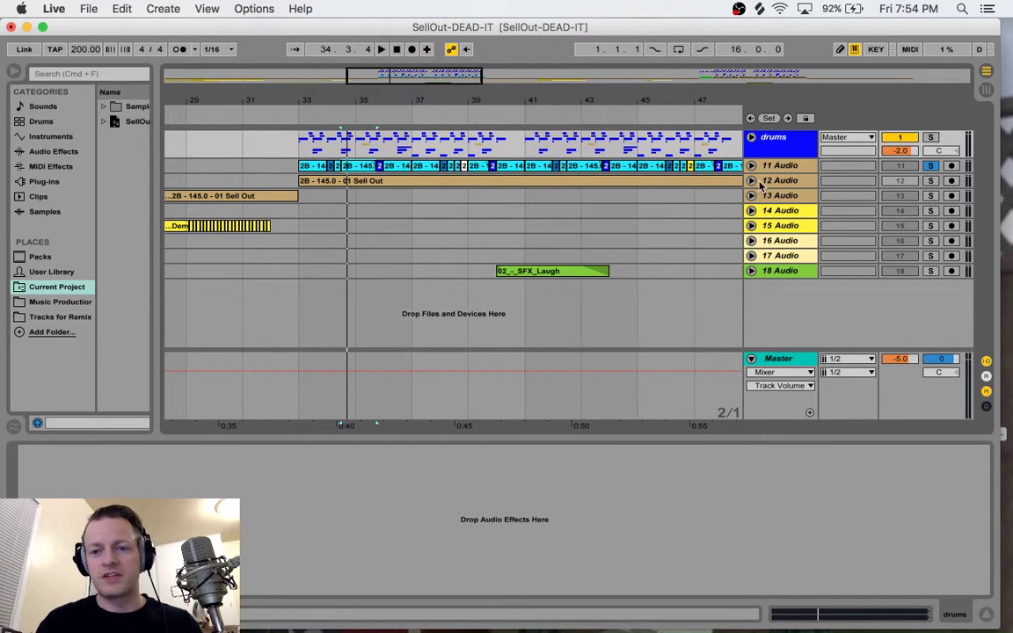
{"action": "left_click", "coordinate": [751, 180]}
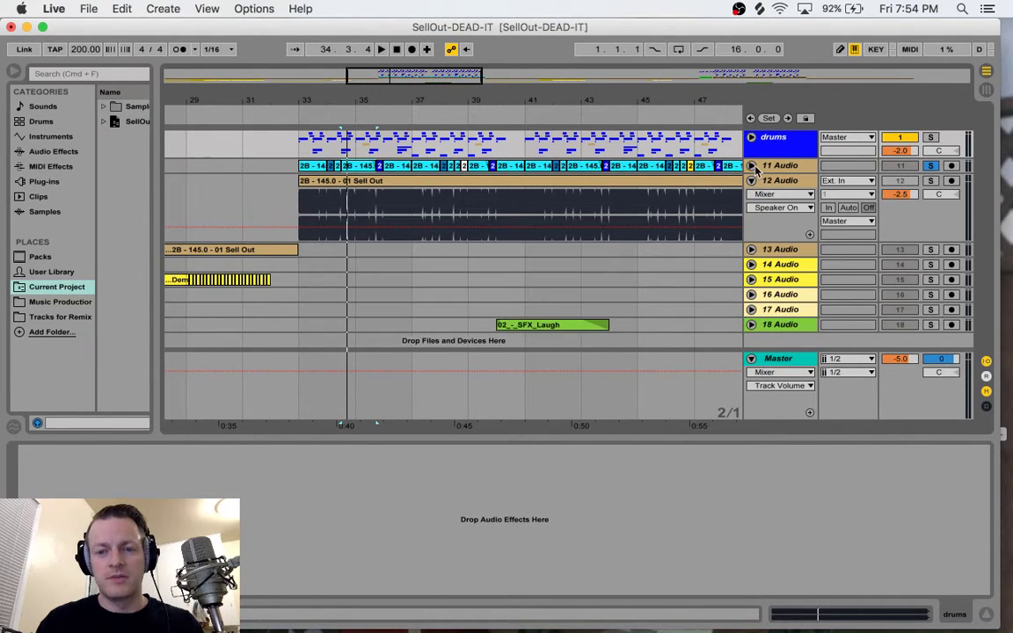
{"action": "left_click", "coordinate": [752, 167]}
{"action": "left_click", "coordinate": [752, 166]}
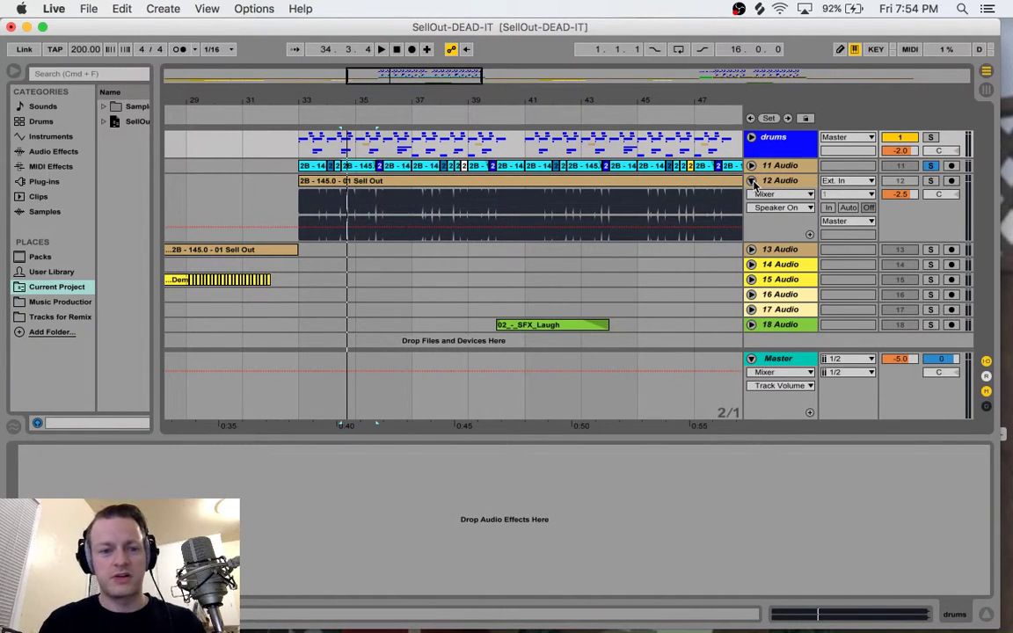
{"action": "left_click", "coordinate": [751, 181]}
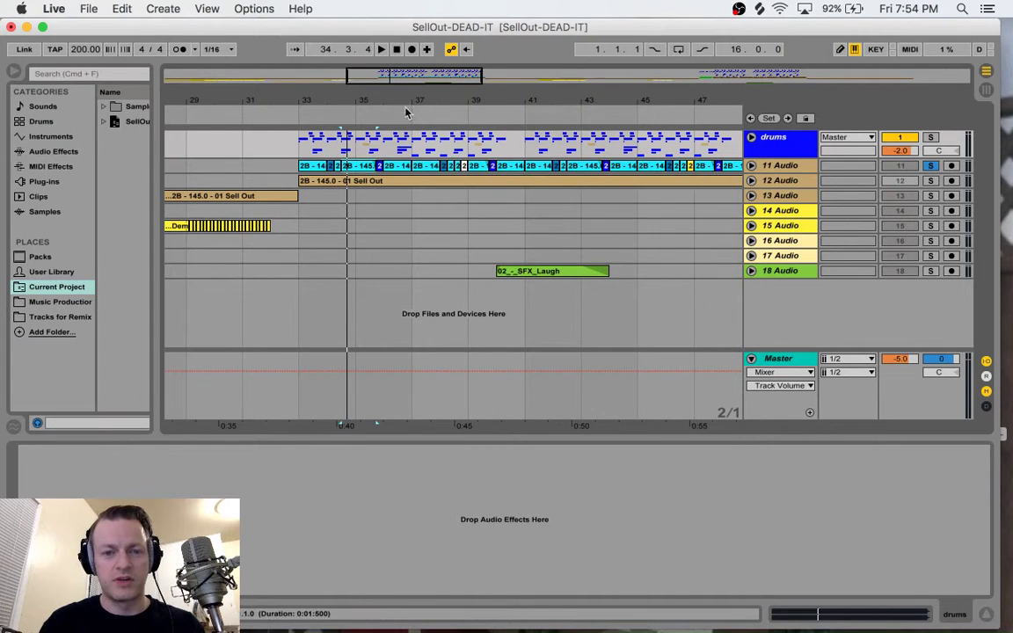
Step: Select bars 1 to 113 from the drums group down to 13 Audio and collapse the device view to enlarge the arrangement
{"action": "left_click_drag", "start_coordinate": [404, 78], "coordinate": [508, 79]}
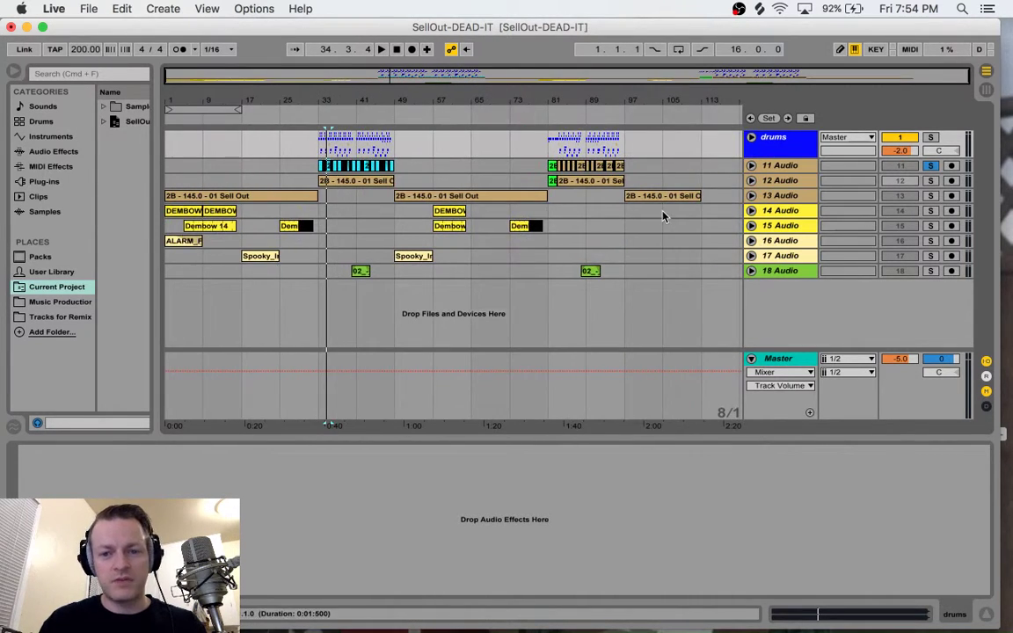
{"action": "left_click_drag", "start_coordinate": [701, 142], "coordinate": [163, 198]}
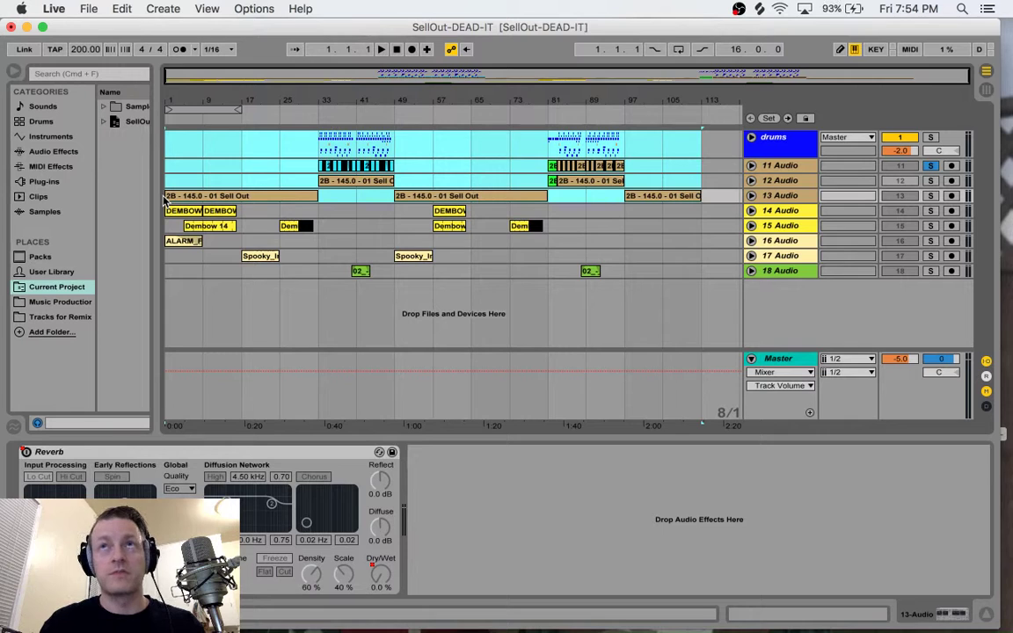
{"action": "left_click_drag", "start_coordinate": [531, 437], "coordinate": [530, 608]}
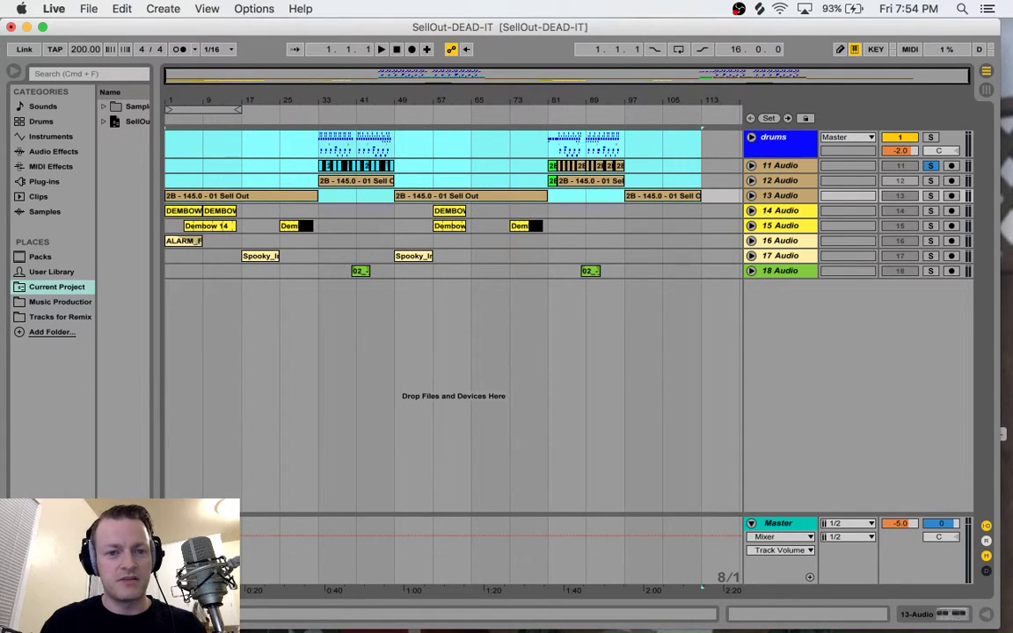
{"action": "left_click_drag", "start_coordinate": [481, 101], "coordinate": [876, 275]}
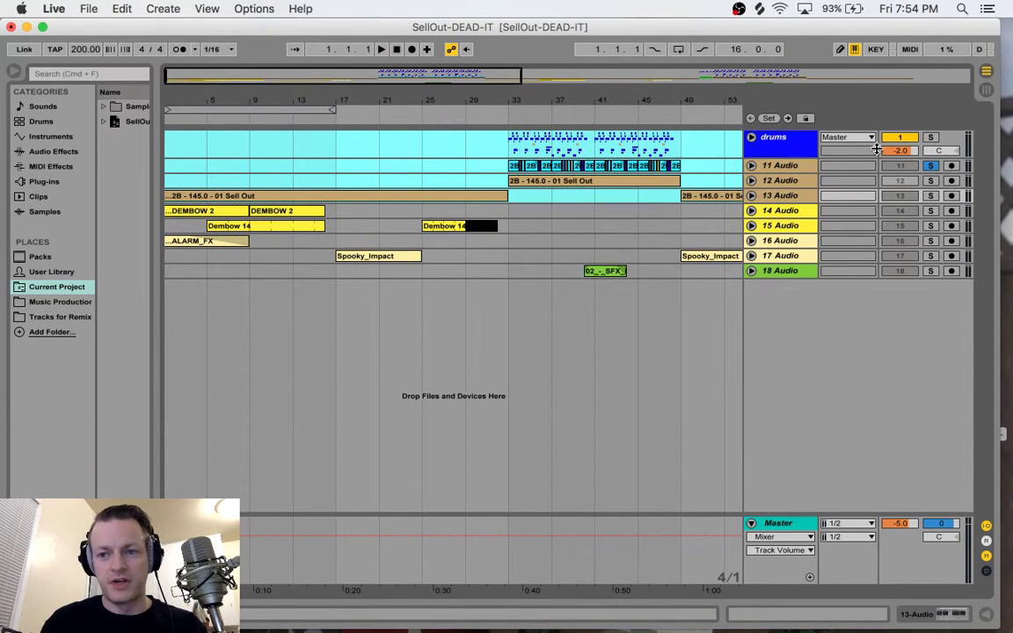
Step: Unfold 14 Audio and audition its DEMBOW 2 loop from bar 1 in solo, stopping playback and releasing the solo
{"action": "left_click", "coordinate": [187, 214]}
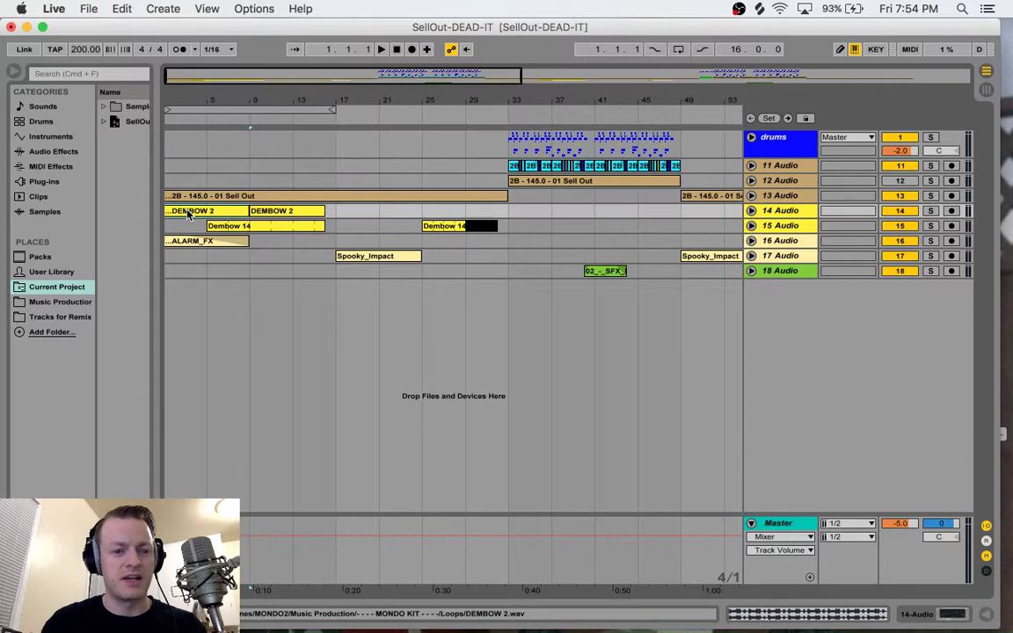
{"action": "left_click", "coordinate": [752, 212]}
{"action": "left_click", "coordinate": [929, 211]}
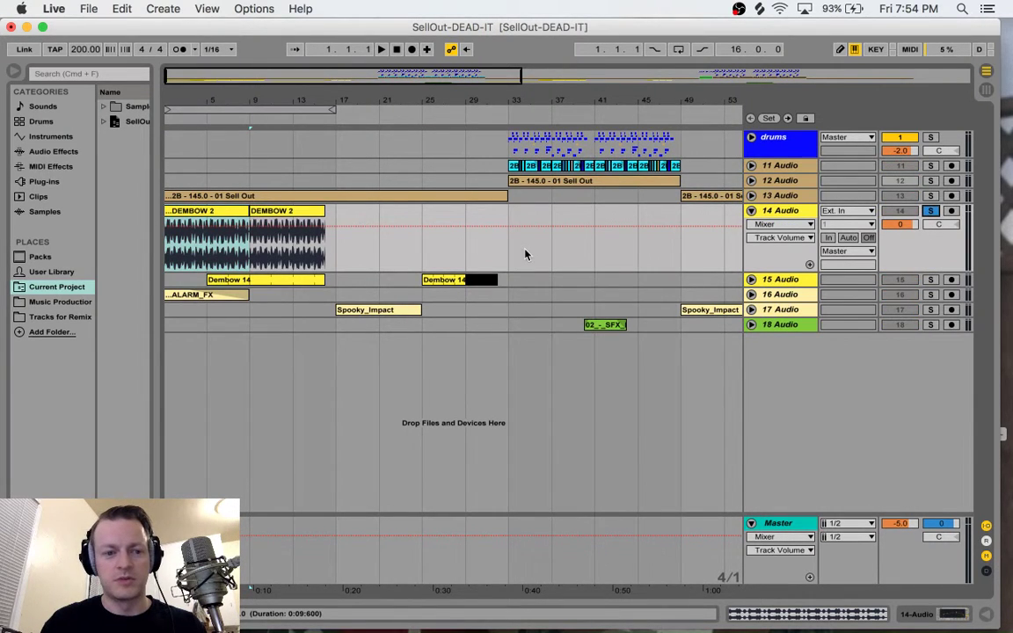
{"action": "key", "text": "space"}
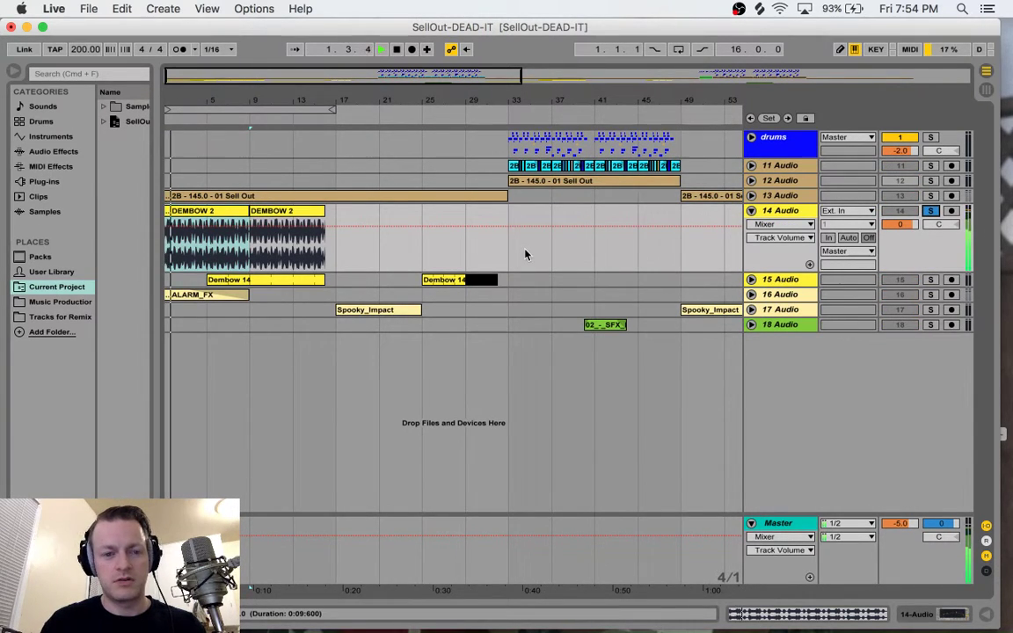
{"action": "left_click", "coordinate": [930, 211]}
{"action": "key", "text": "space"}
Step: Audition the first Dembow 14 clip on 15 Audio in solo from bar 5 and release the solo
{"action": "left_click", "coordinate": [930, 280]}
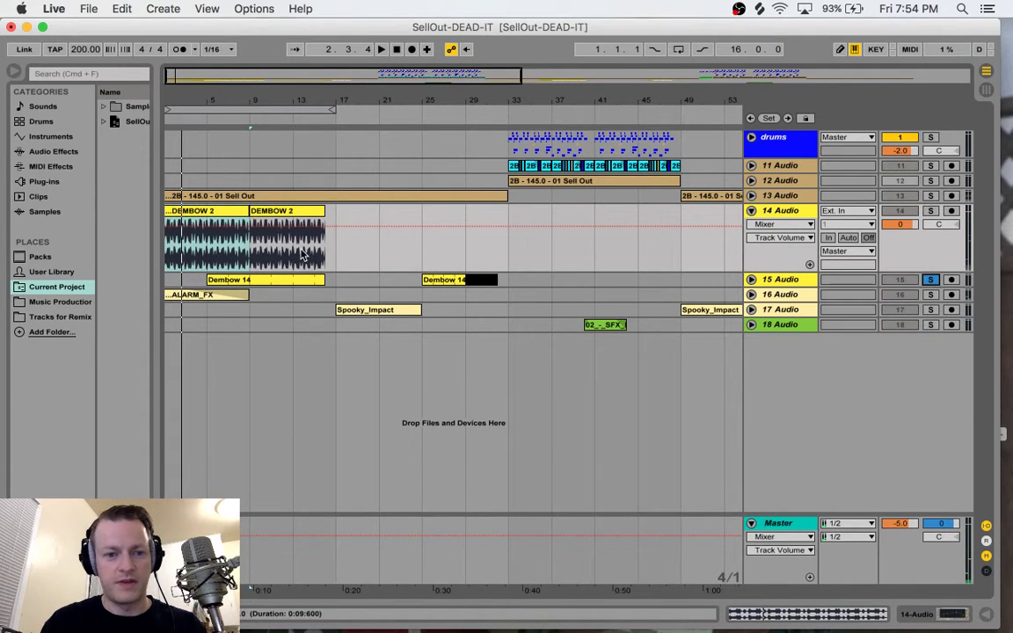
{"action": "left_click", "coordinate": [279, 279]}
{"action": "key", "text": "space"}
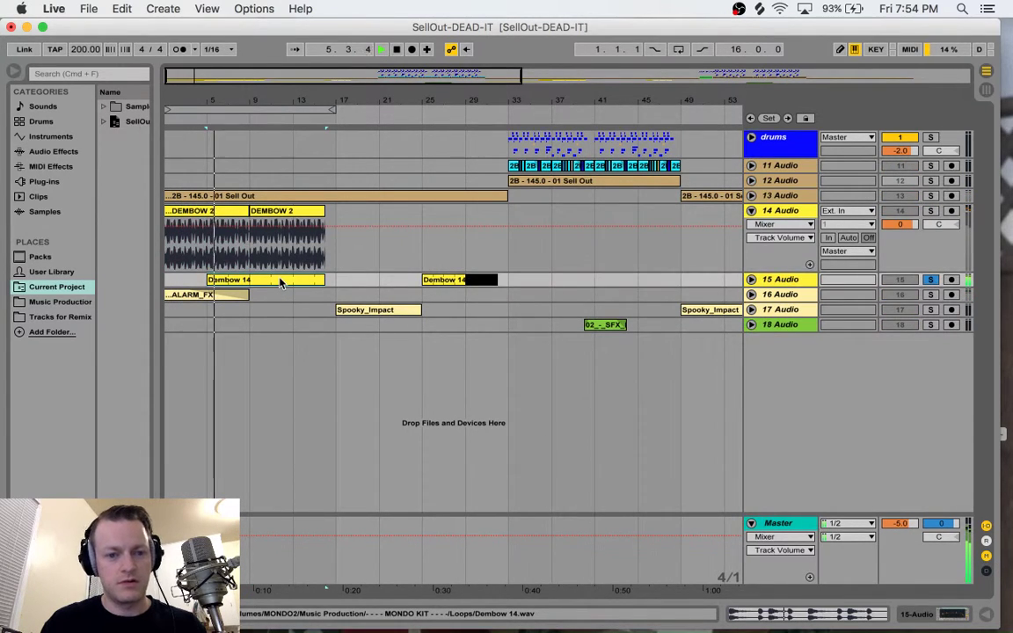
{"action": "key", "text": "space"}
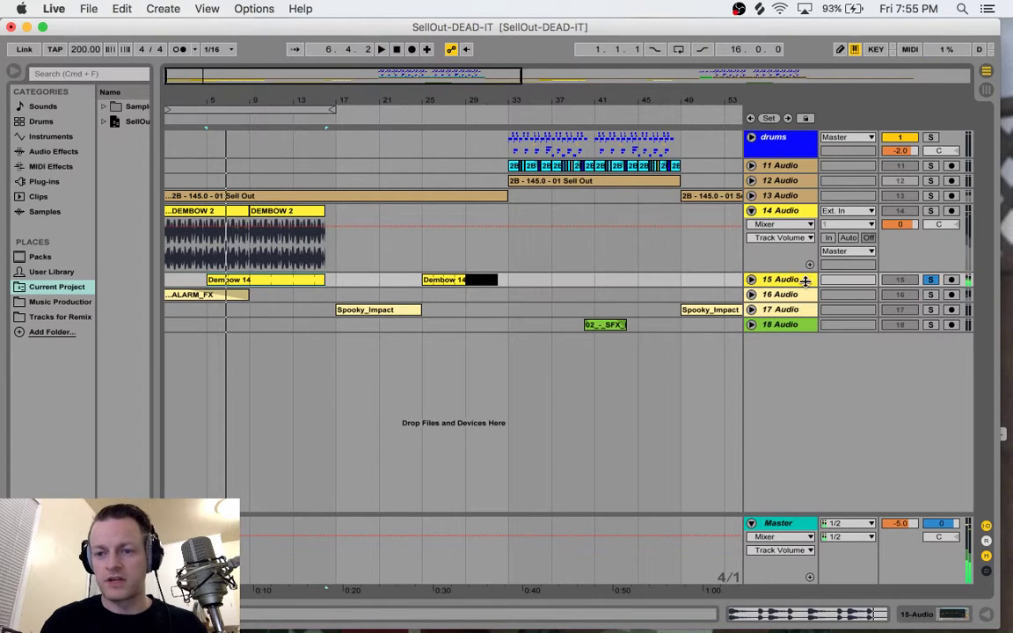
{"action": "left_click", "coordinate": [931, 280]}
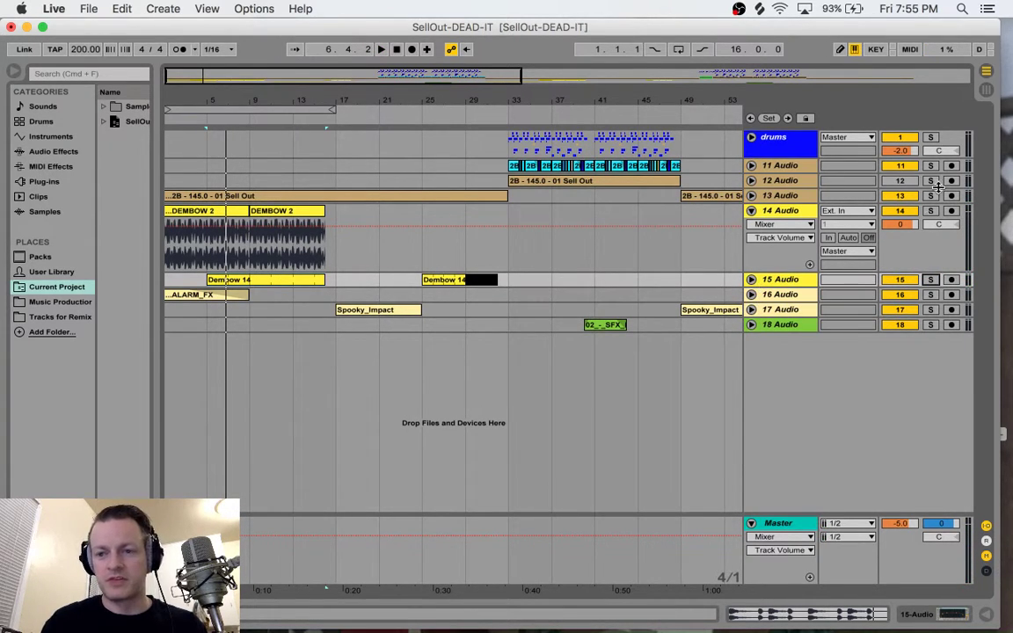
Step: Play the full intro from bar 1 with all the active tracks together and stop playback
{"action": "left_click", "coordinate": [396, 50]}
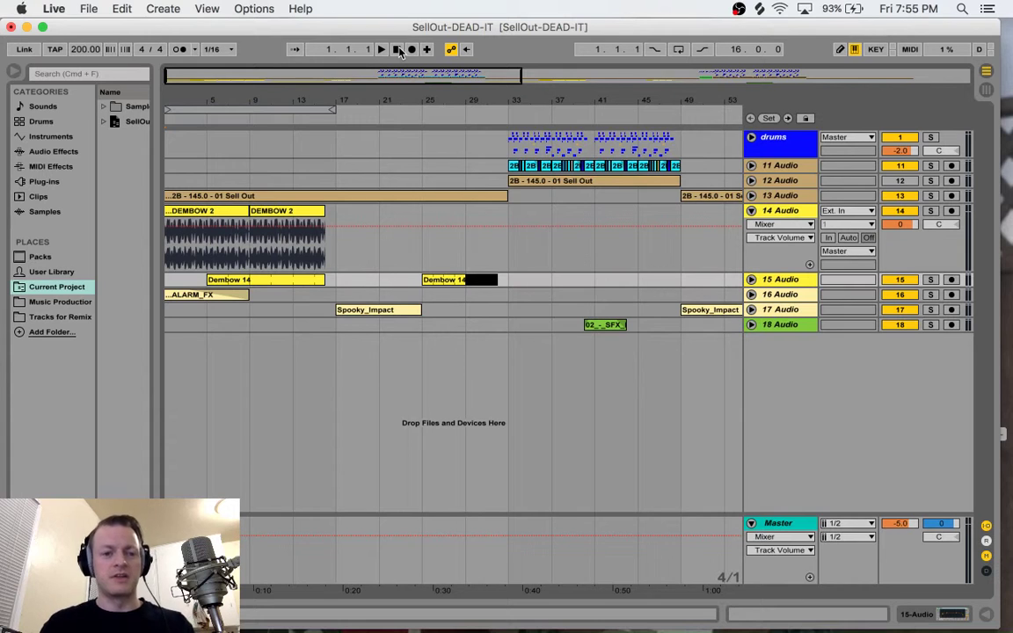
{"action": "key", "text": "space"}
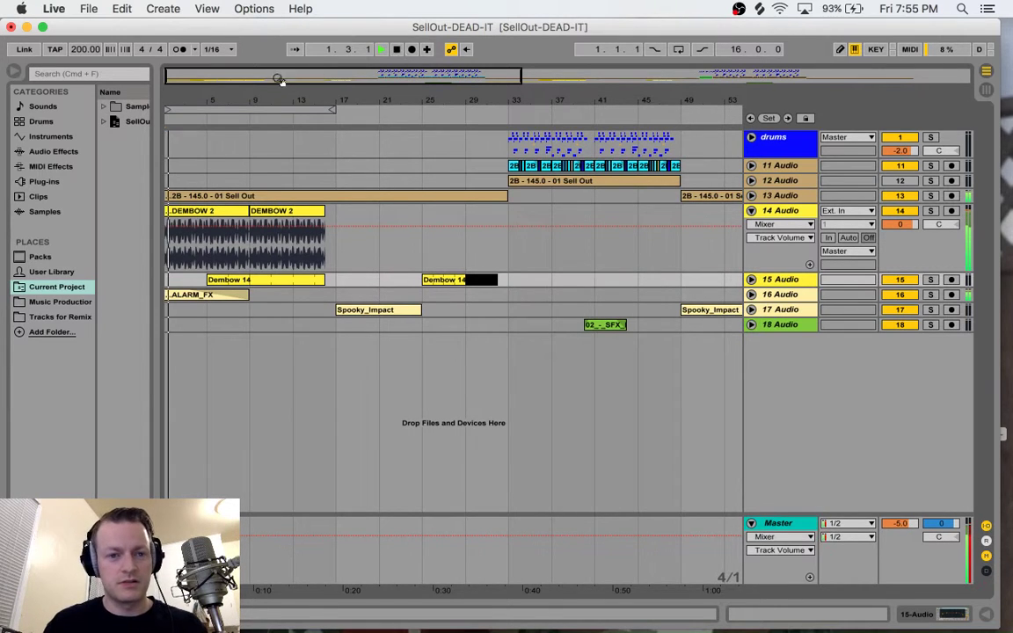
{"action": "left_click_drag", "start_coordinate": [281, 77], "coordinate": [251, 77]}
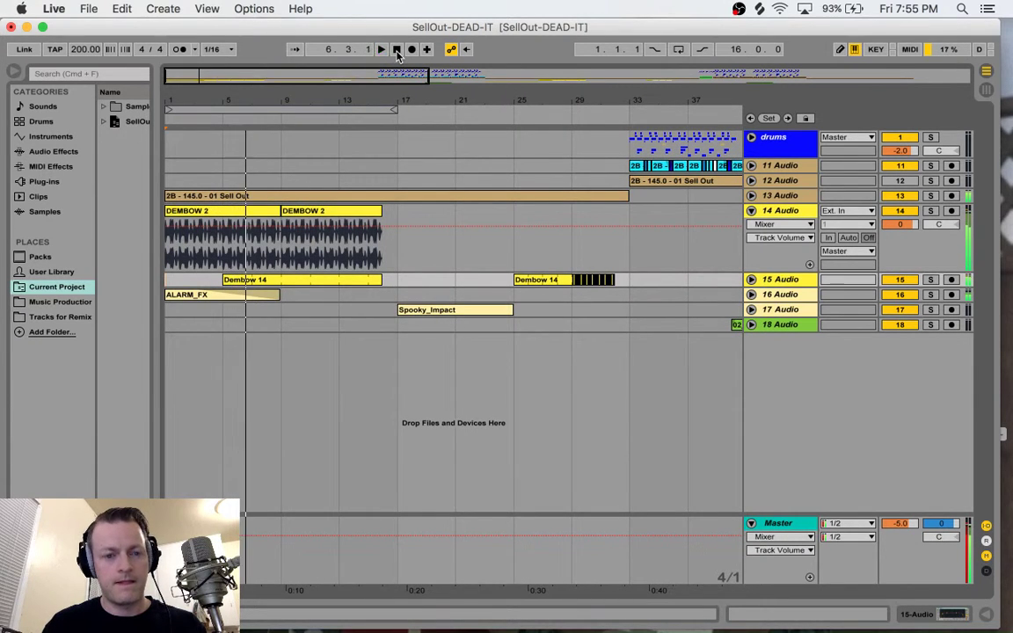
{"action": "key", "text": "space"}
Step: Compare the waveforms of the DEMBOW 2 and Dembow 14 intro clips on 14 Audio and 15 Audio, and fold both tracks
{"action": "left_click", "coordinate": [227, 210]}
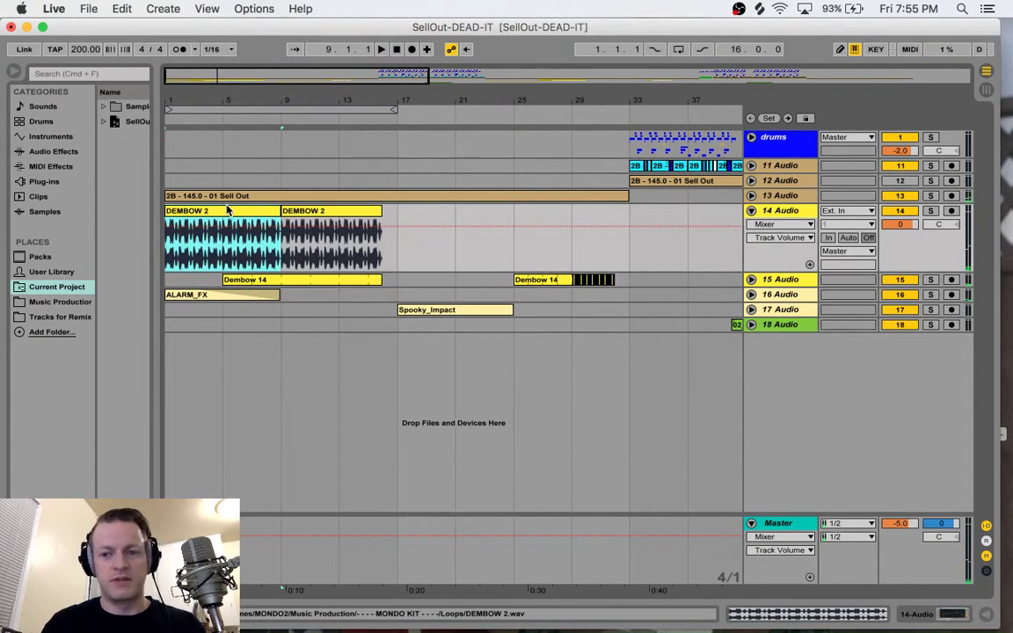
{"action": "left_click", "coordinate": [751, 279]}
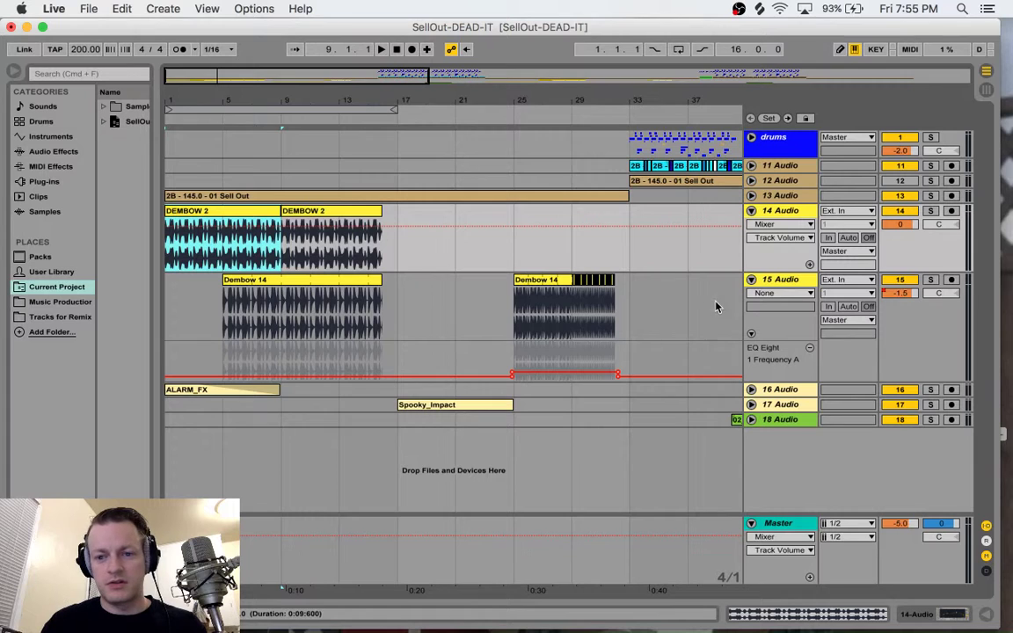
{"action": "left_click", "coordinate": [262, 282]}
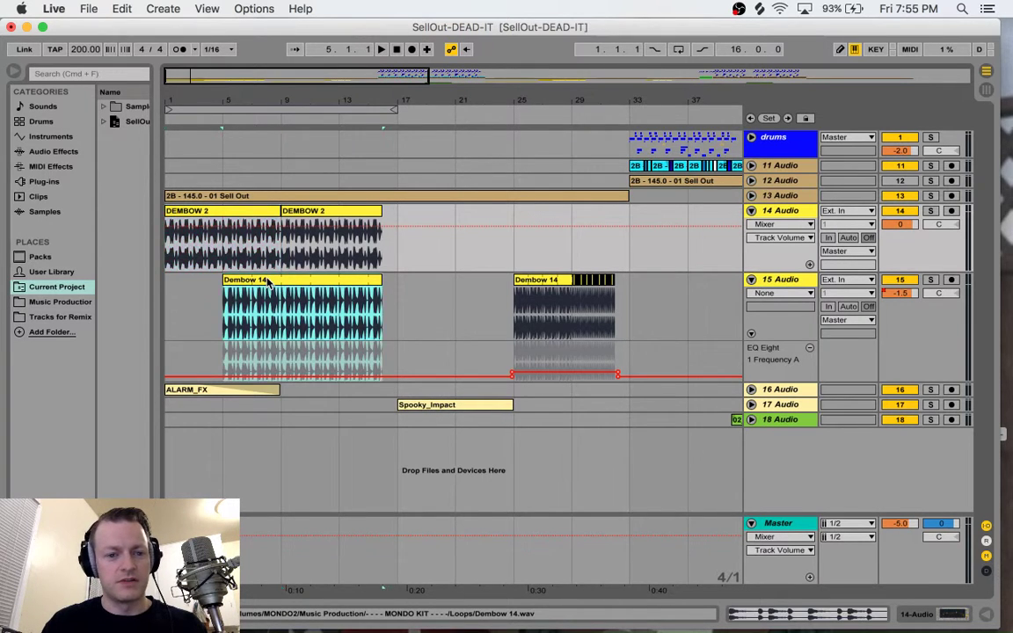
{"action": "left_click", "coordinate": [343, 215]}
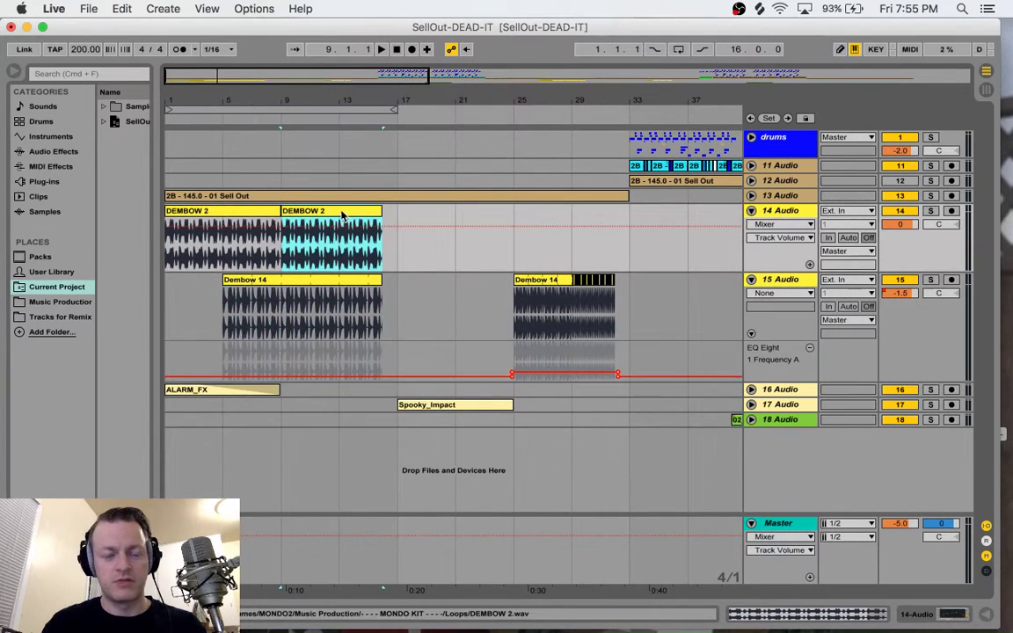
{"action": "left_click", "coordinate": [751, 280]}
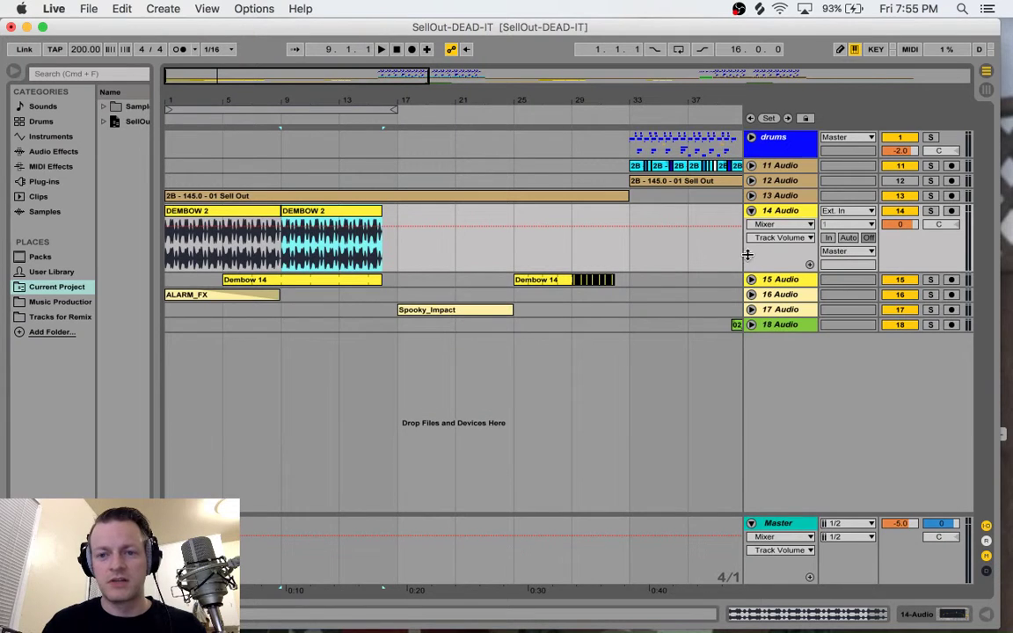
{"action": "left_click", "coordinate": [751, 211]}
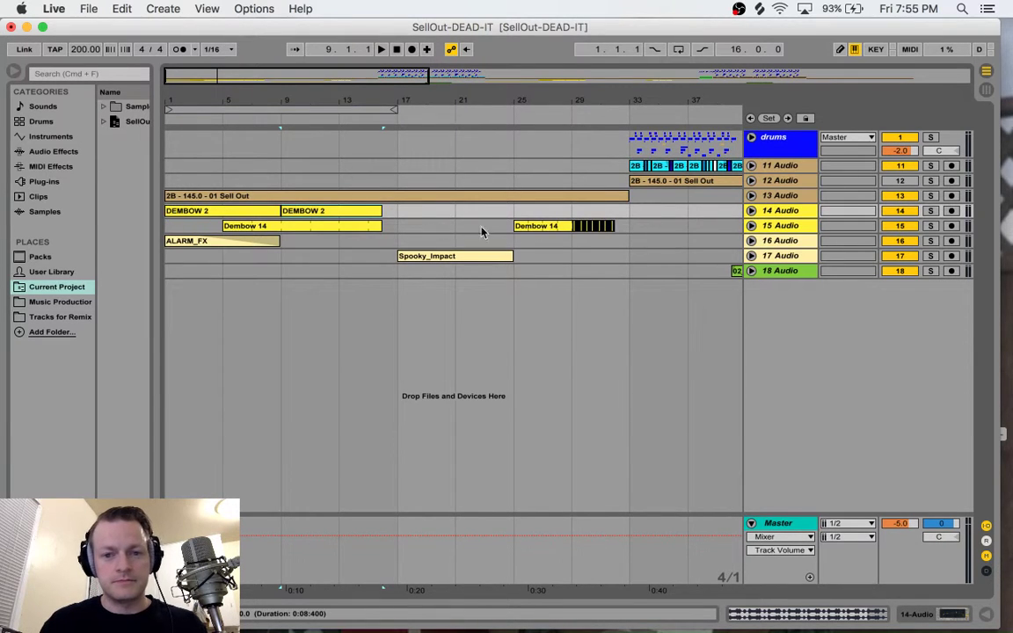
Step: Unfold 15 Audio and play the arrangement from bar 17, where the dembow loops drop out
{"action": "left_click", "coordinate": [751, 226]}
{"action": "left_click", "coordinate": [397, 247]}
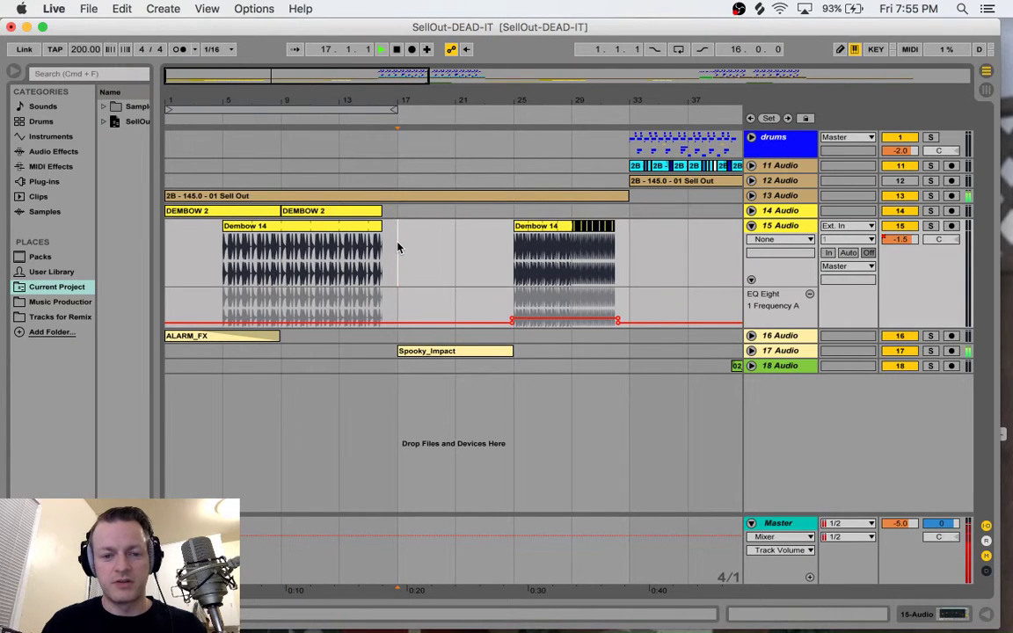
{"action": "key", "text": "space"}
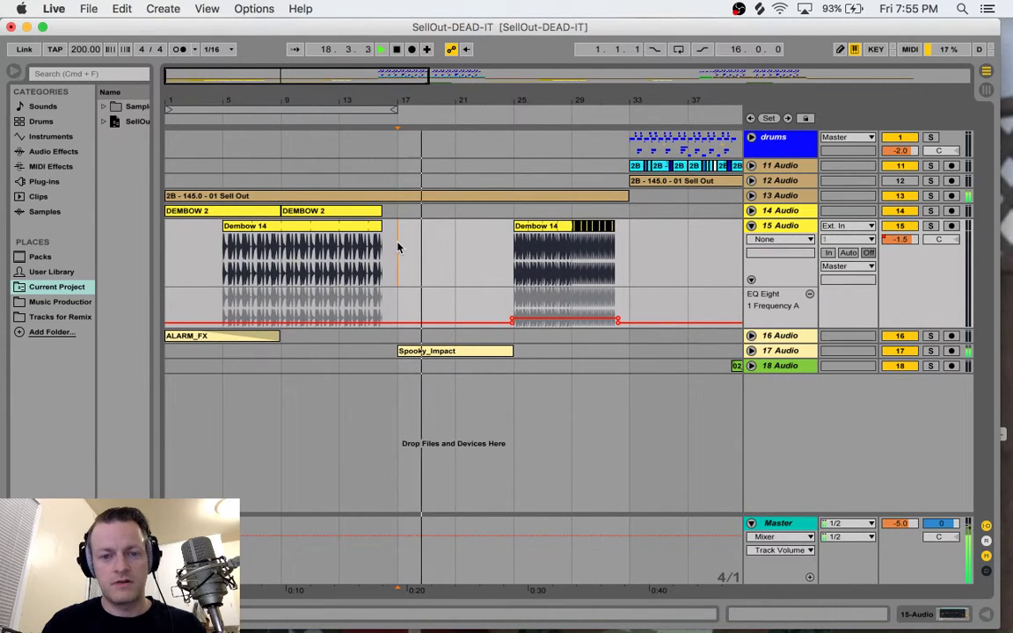
{"action": "key", "text": "space"}
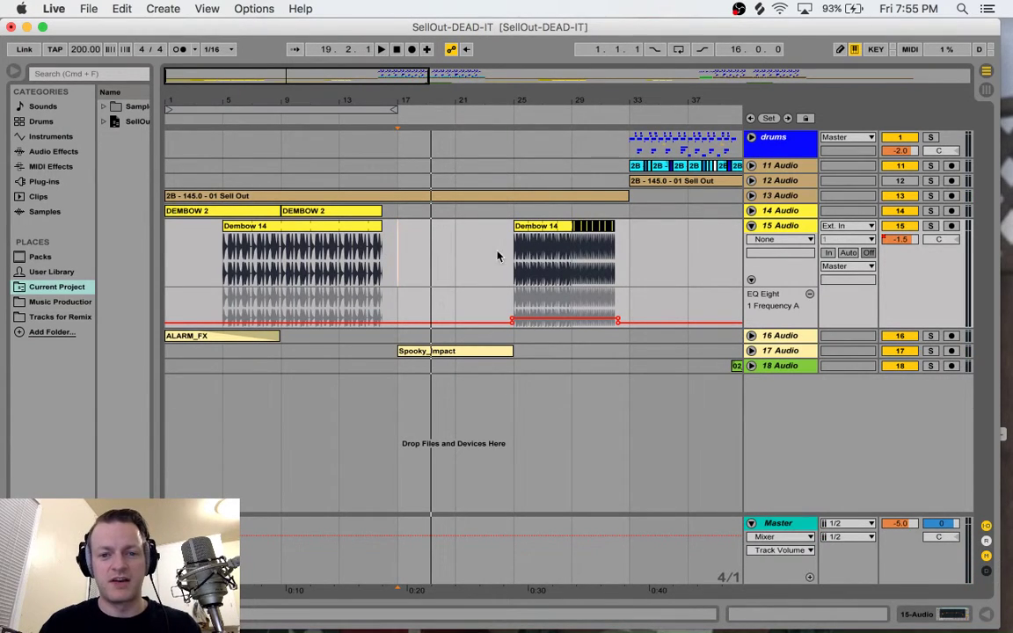
Step: Solo 15 Audio and play its second Dembow 14 clip from bar 25
{"action": "left_click", "coordinate": [537, 226]}
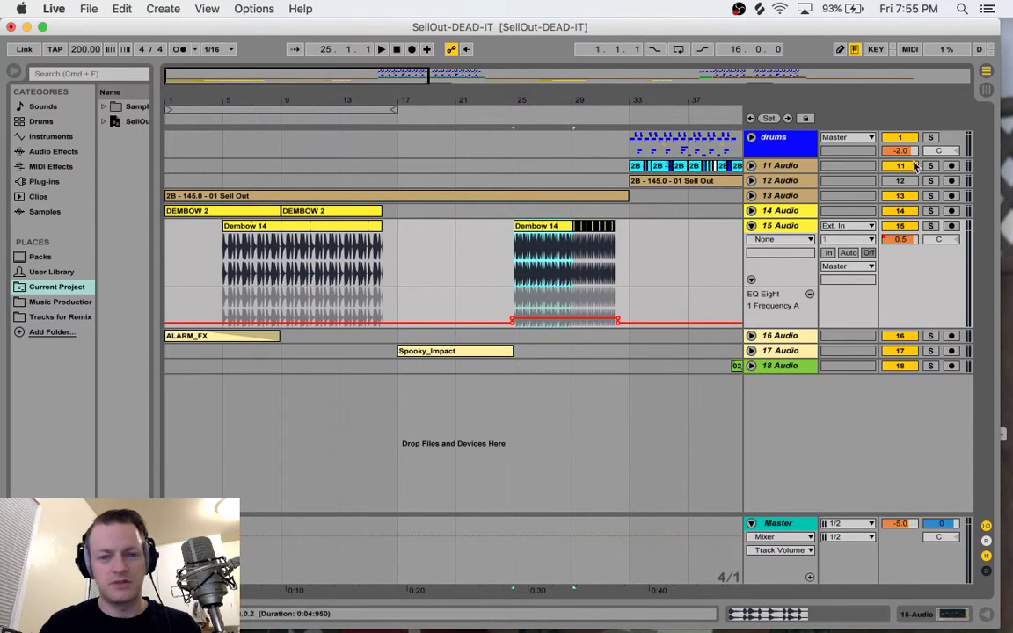
{"action": "left_click", "coordinate": [930, 226]}
{"action": "key", "text": "space"}
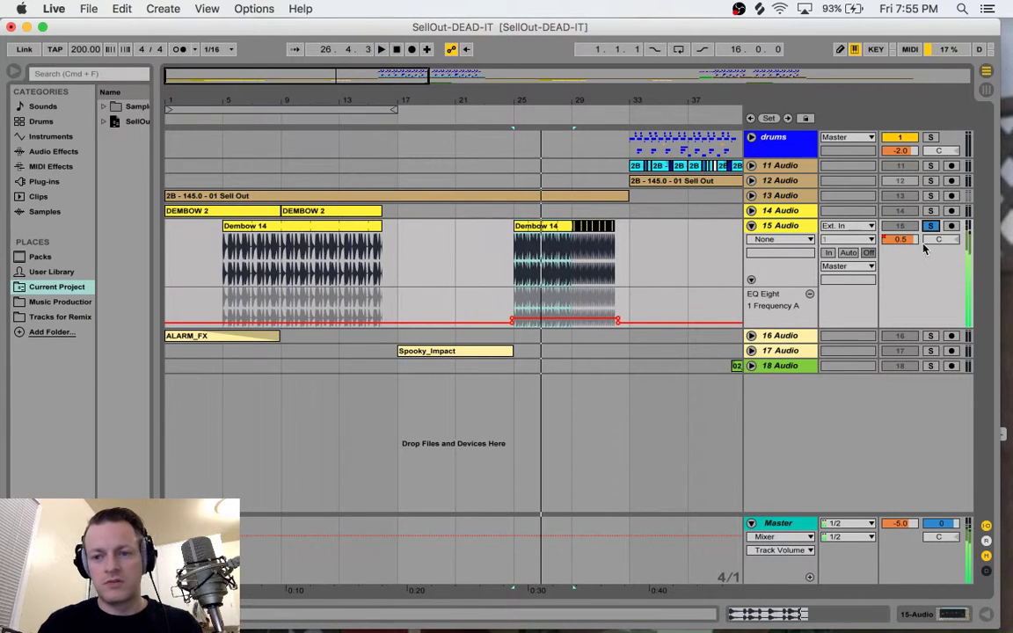
{"action": "key", "text": "space"}
Step: Show the EQ Eight on 15 Audio in the device view and collapse the device
{"action": "left_click", "coordinate": [924, 614]}
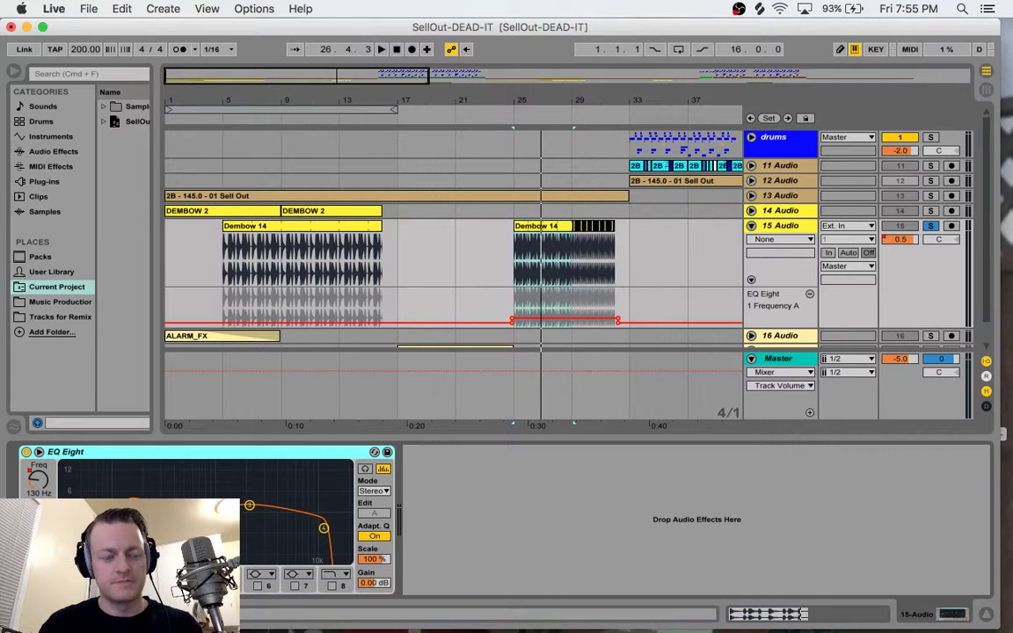
{"action": "left_click", "coordinate": [98, 453]}
{"action": "key", "text": "Delete"}
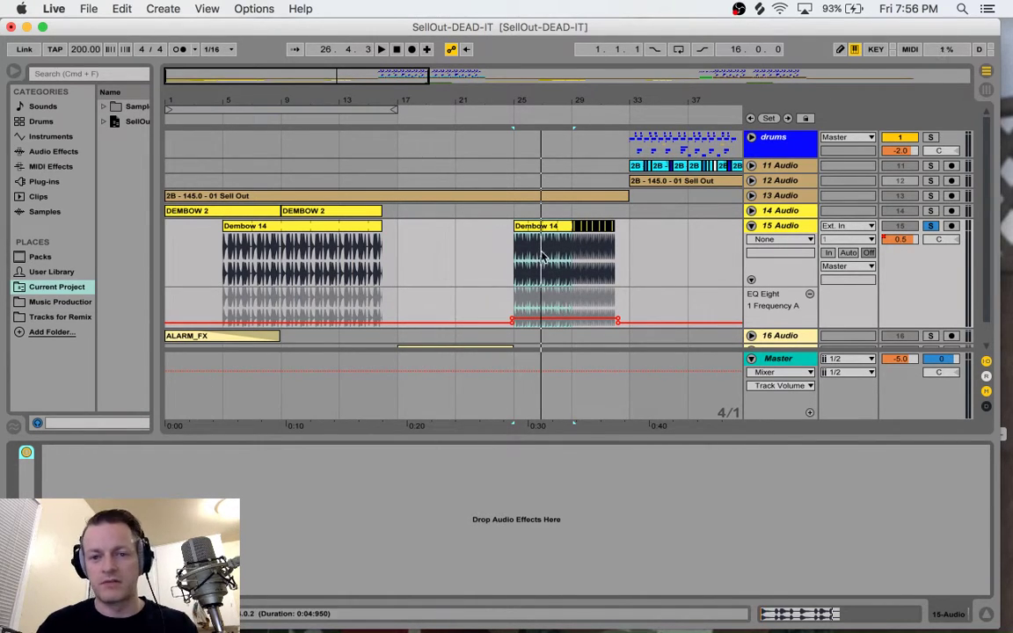
Step: Release the 15 Audio solo and play the second Dembow 14 section together with the other tracks
{"action": "left_click", "coordinate": [930, 225]}
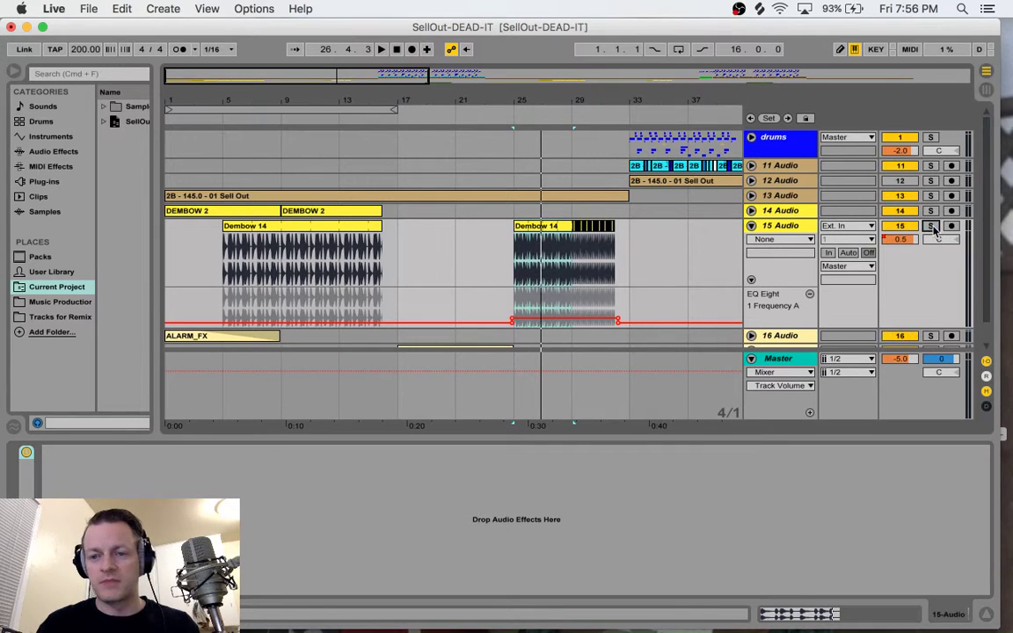
{"action": "key", "text": "space"}
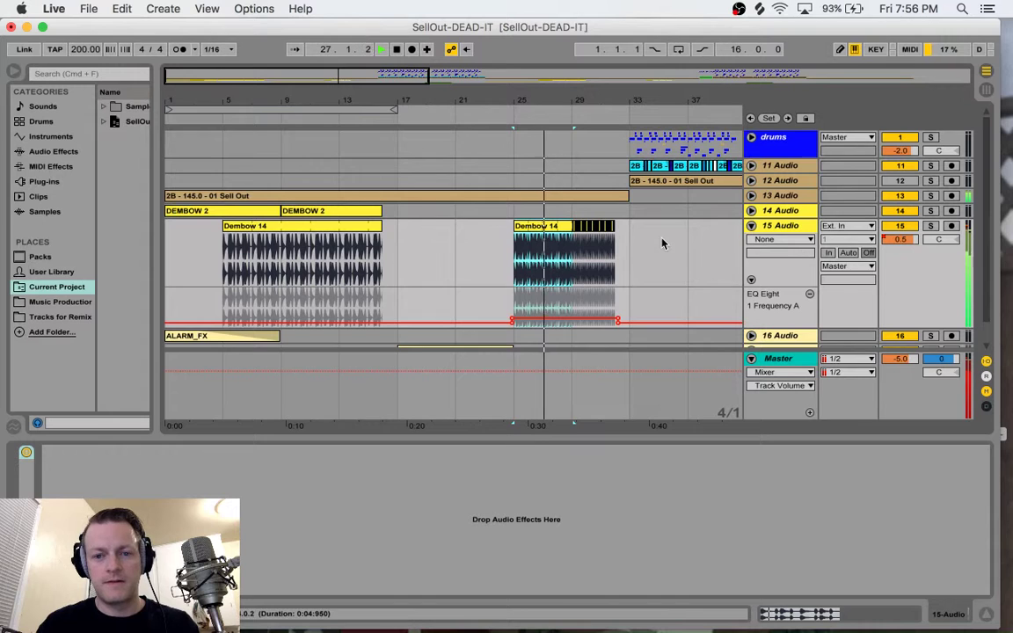
{"action": "left_click_drag", "start_coordinate": [380, 76], "coordinate": [378, 62]}
{"action": "key", "text": "space"}
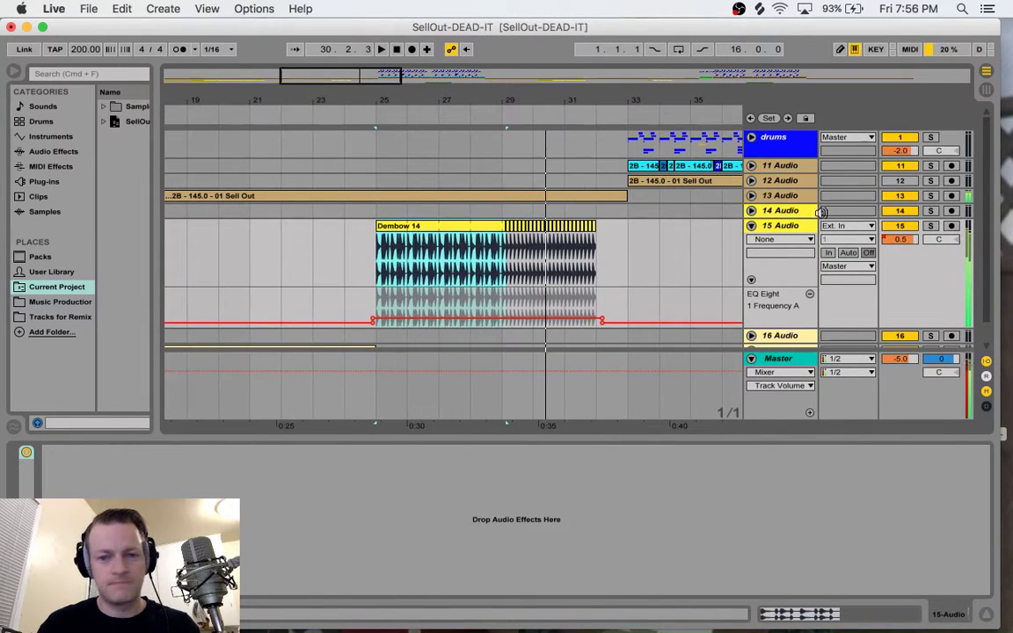
Step: Audition the Dembow 14 clip from bar 25 and its chopped repeats from bar 29 in solo, and release the solo
{"action": "left_click", "coordinate": [929, 228]}
{"action": "key", "text": "space"}
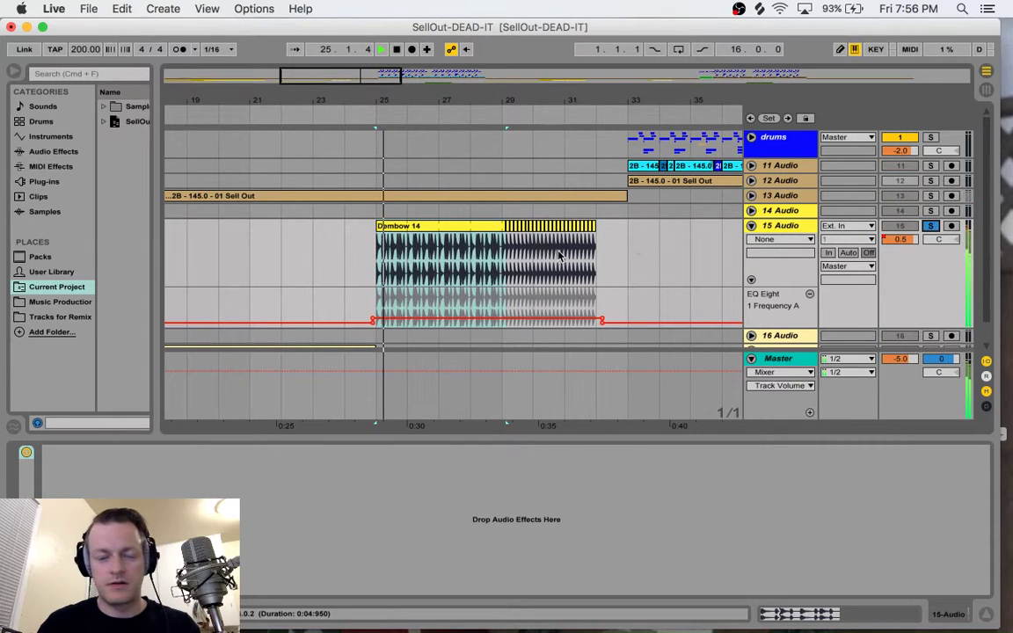
{"action": "left_click", "coordinate": [509, 268]}
{"action": "key", "text": "space"}
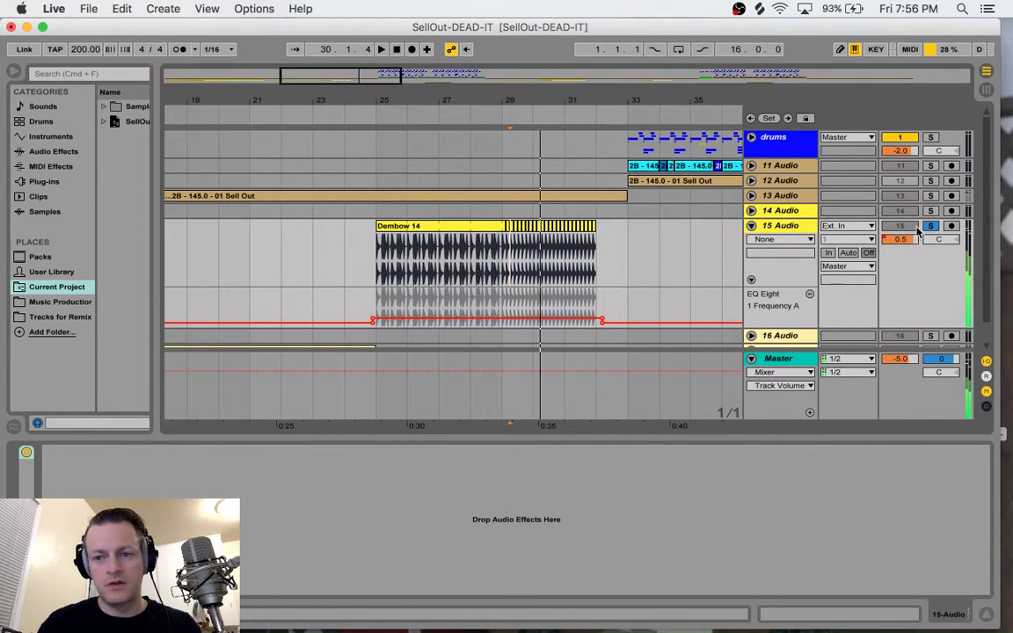
{"action": "left_click", "coordinate": [930, 227]}
Step: Fold 15 Audio and show bars 1 to 32 of the arrangement
{"action": "scroll", "coordinate": [509, 197], "scroll_direction": "left", "scroll_amount": 10}
{"action": "scroll", "coordinate": [509, 197], "scroll_direction": "down", "scroll_amount": 1}
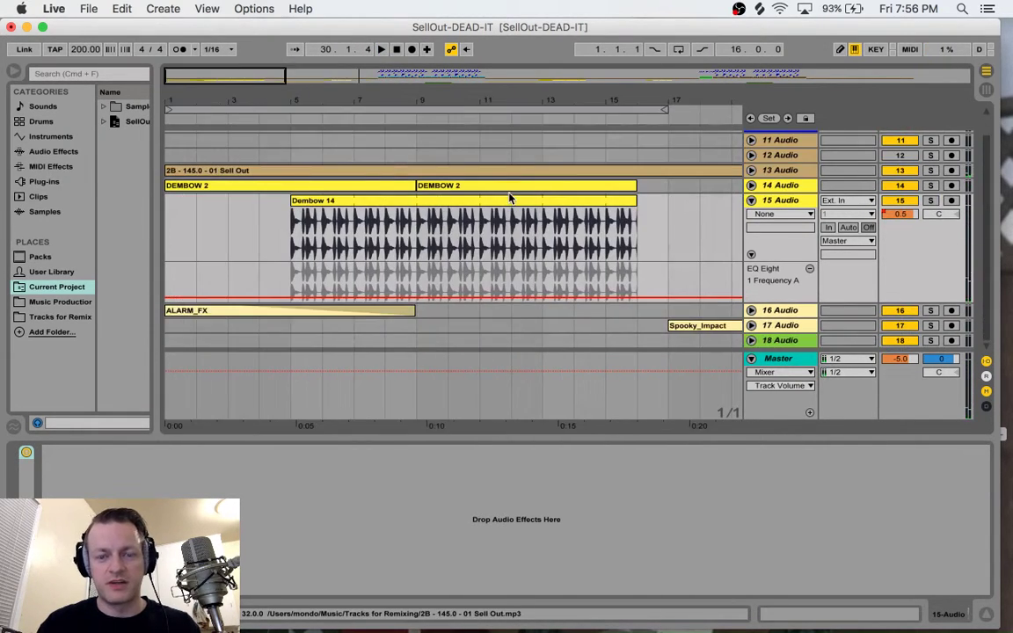
{"action": "scroll", "coordinate": [622, 203], "scroll_direction": "up", "scroll_amount": 1}
{"action": "left_click", "coordinate": [751, 226]}
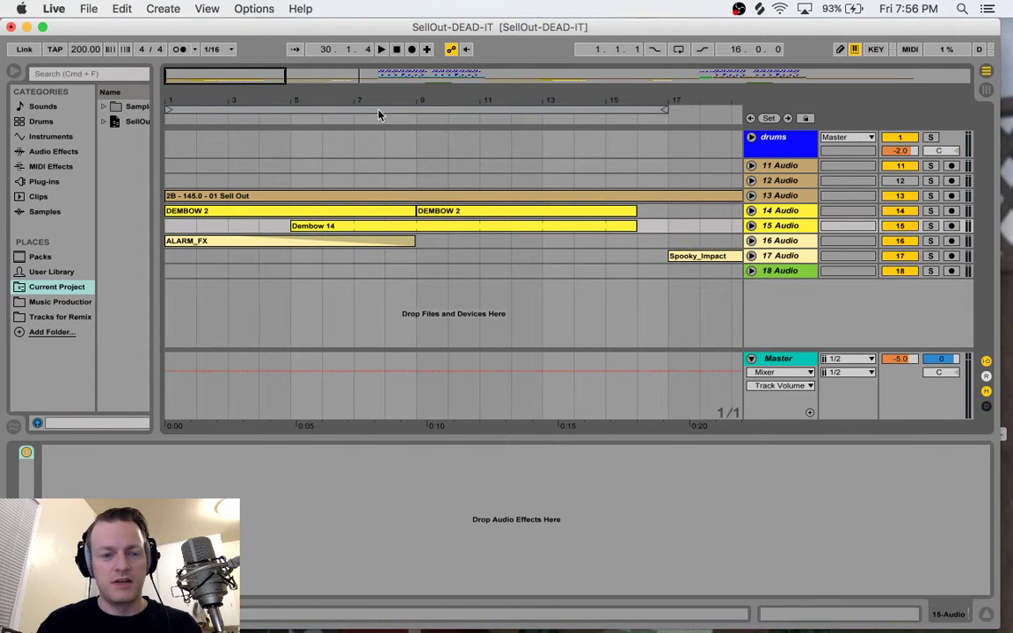
{"action": "left_click_drag", "start_coordinate": [285, 75], "coordinate": [373, 76]}
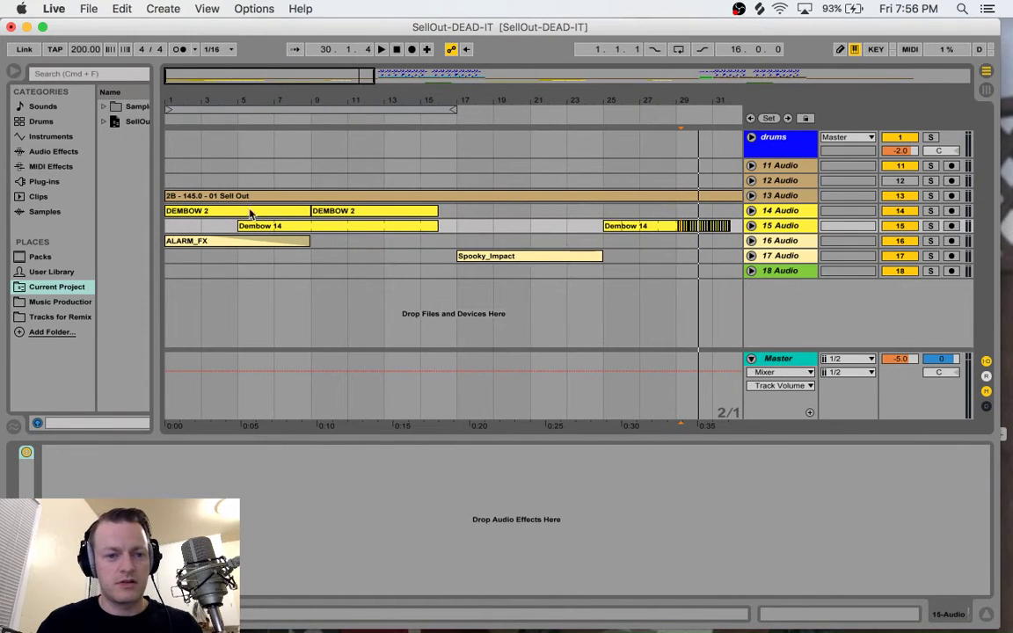
Step: Solo 16 Audio and play its ALARM_FX clip from bar 1
{"action": "left_click", "coordinate": [213, 241]}
{"action": "left_click", "coordinate": [930, 241]}
{"action": "key", "text": "space"}
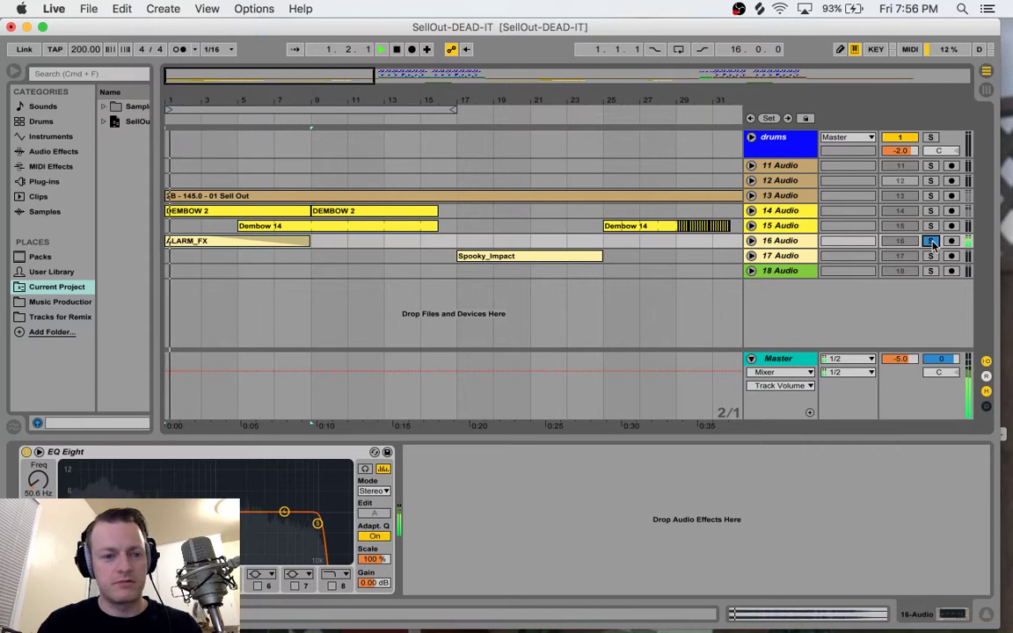
Step: Unfold 17 Audio, play its Spooky_Impact clip from bar 17 in solo, and release the solo
{"action": "left_click", "coordinate": [555, 254]}
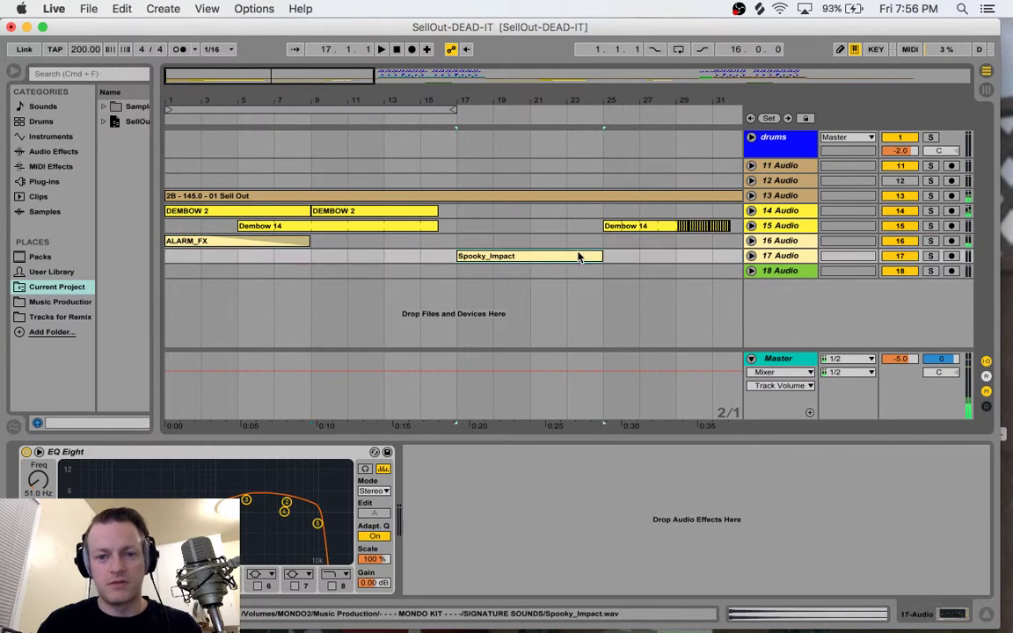
{"action": "left_click", "coordinate": [750, 254]}
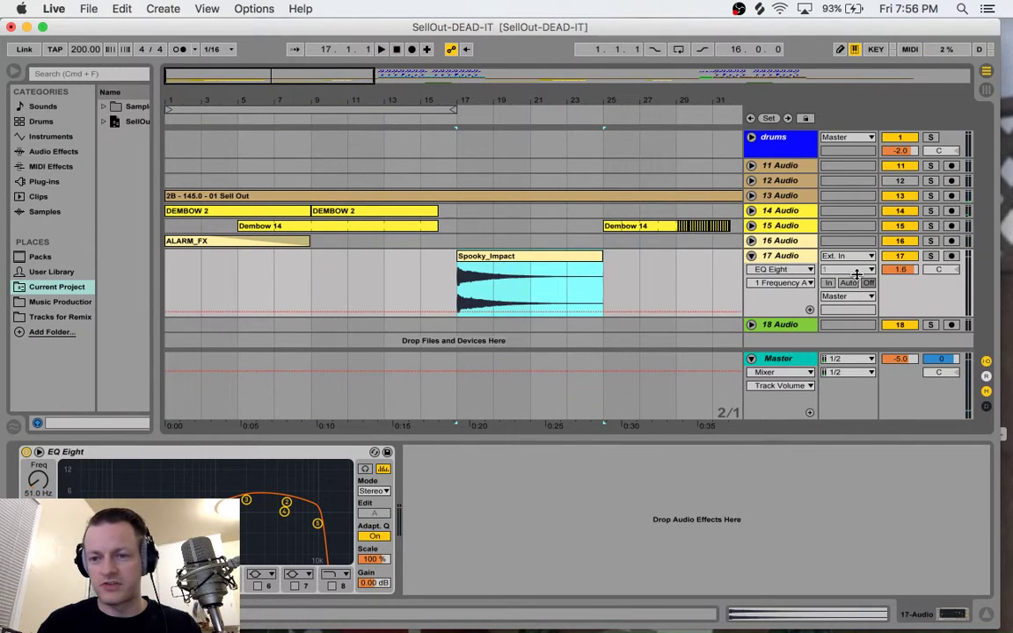
{"action": "left_click", "coordinate": [930, 255]}
{"action": "scroll", "coordinate": [694, 268], "scroll_direction": "right", "scroll_amount": 5}
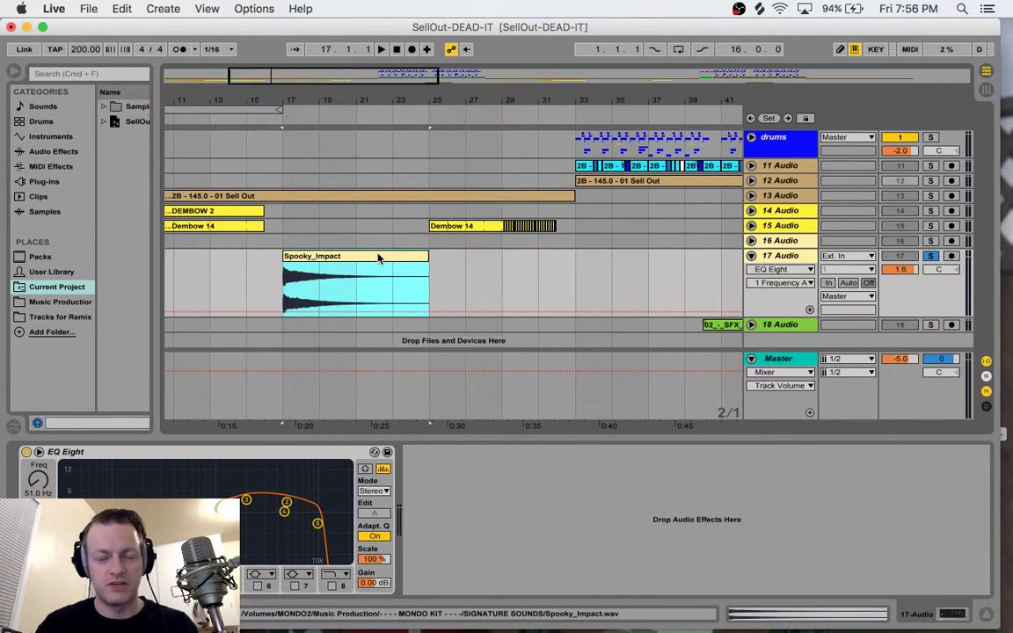
{"action": "key", "text": "space"}
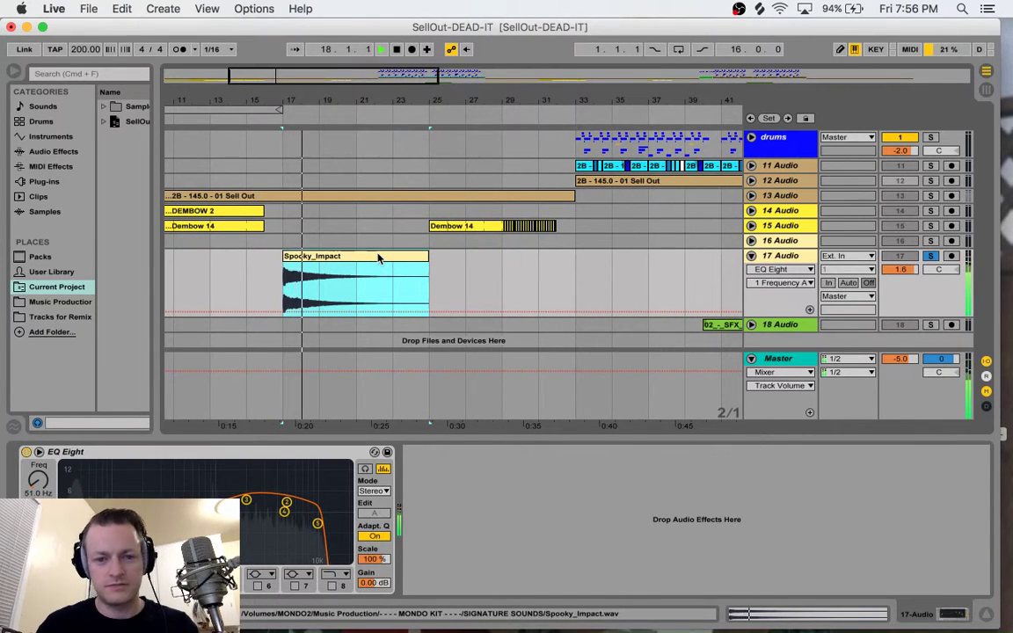
{"action": "key", "text": "space"}
{"action": "left_click", "coordinate": [930, 257]}
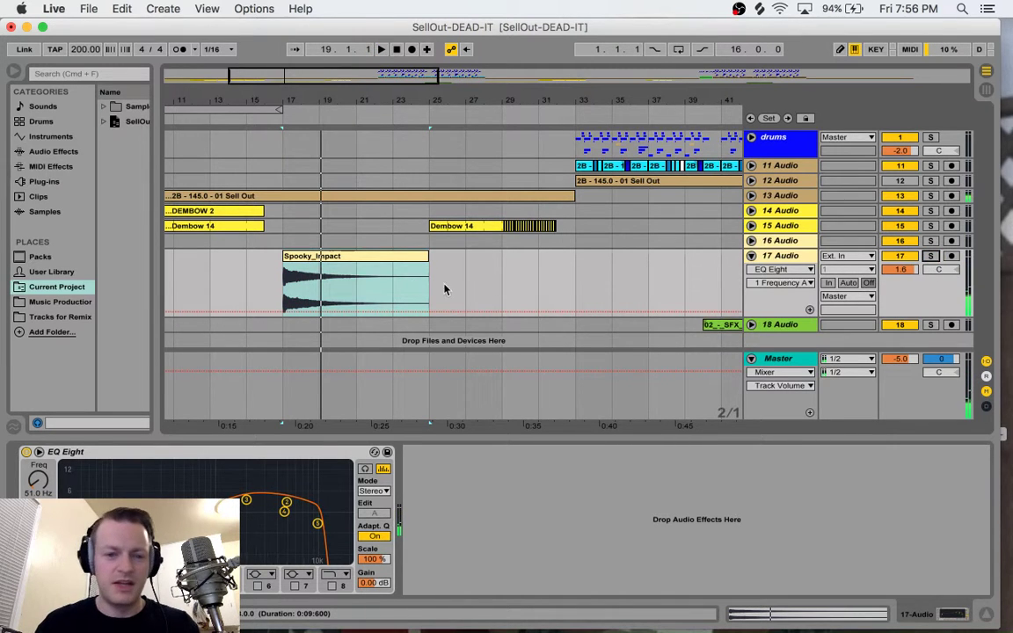
Step: Solo 18 Audio, play its 02_-_SFX_Laugh clip from bar 40, and unfold the track to show the clip's panning automation
{"action": "scroll", "coordinate": [525, 280], "scroll_direction": "right", "scroll_amount": 10}
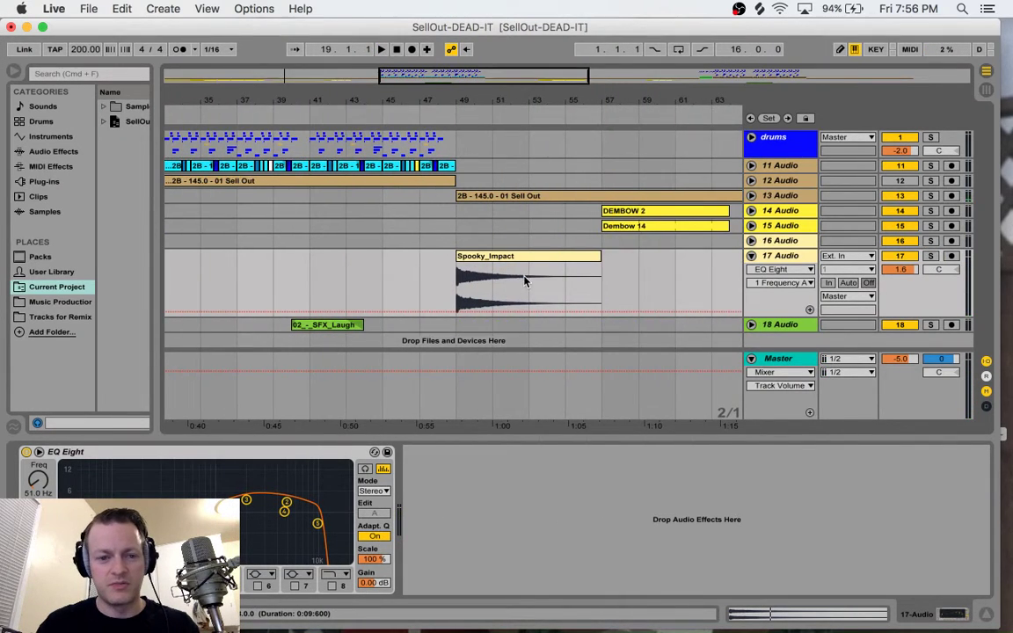
{"action": "scroll", "coordinate": [416, 281], "scroll_direction": "right", "scroll_amount": 12}
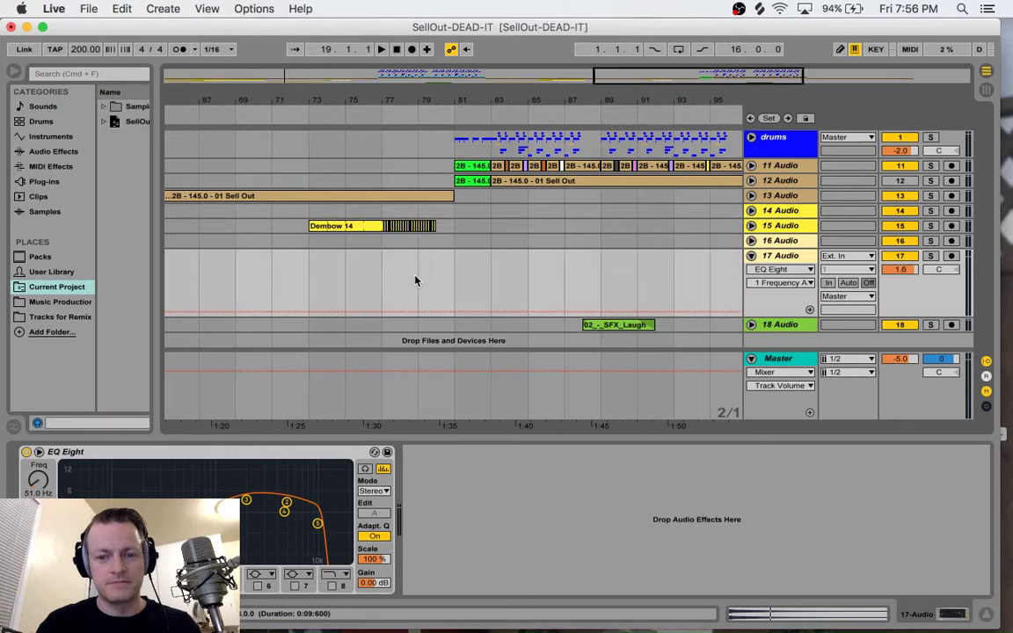
{"action": "scroll", "coordinate": [416, 280], "scroll_direction": "left", "scroll_amount": 14}
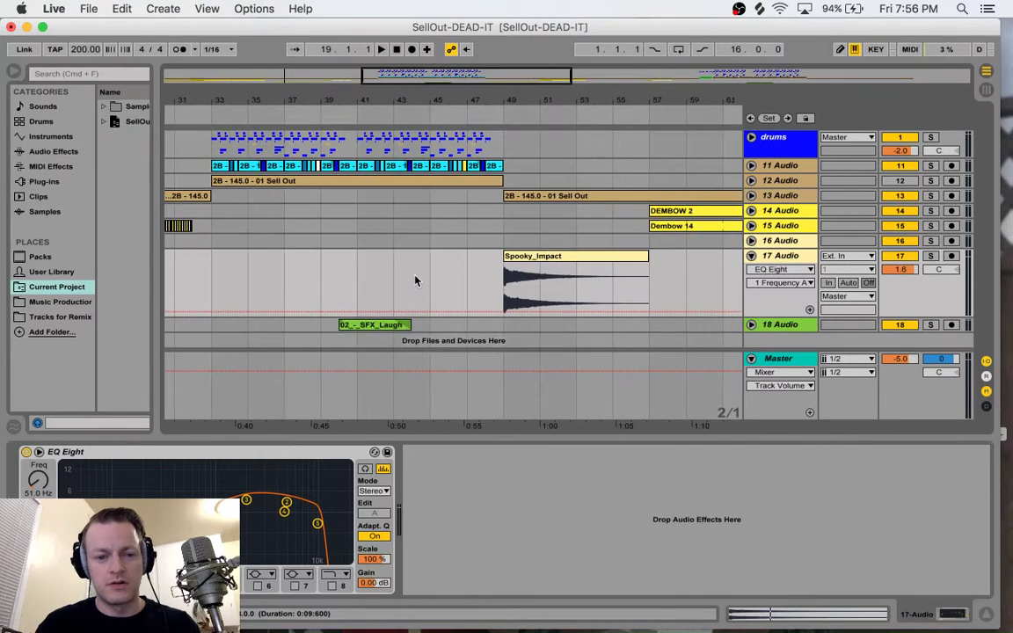
{"action": "scroll", "coordinate": [417, 281], "scroll_direction": "left", "scroll_amount": 1}
{"action": "left_click", "coordinate": [465, 325]}
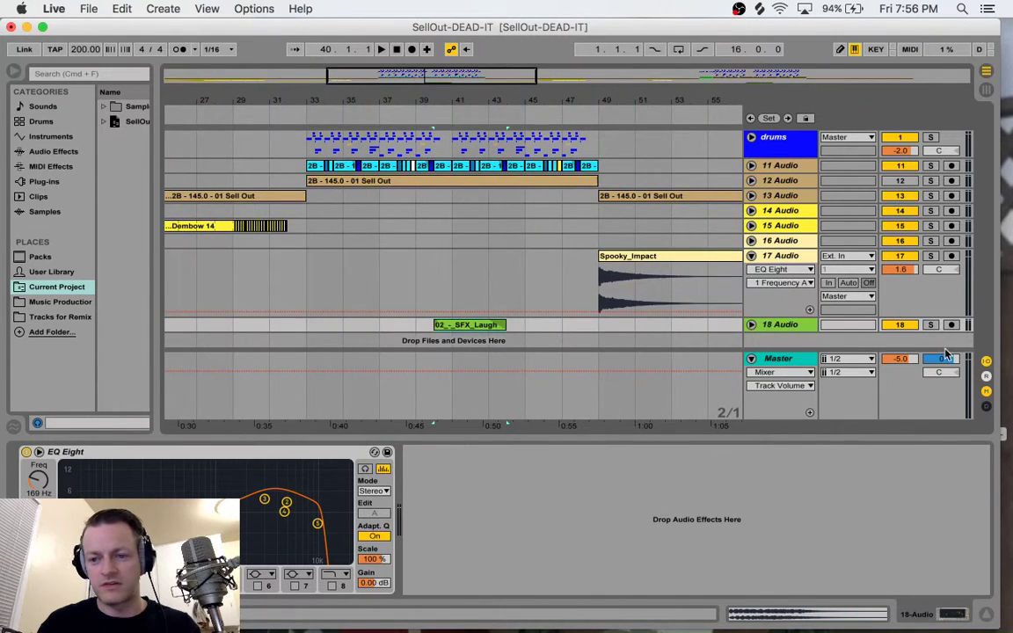
{"action": "key", "text": "space"}
{"action": "left_click", "coordinate": [930, 325]}
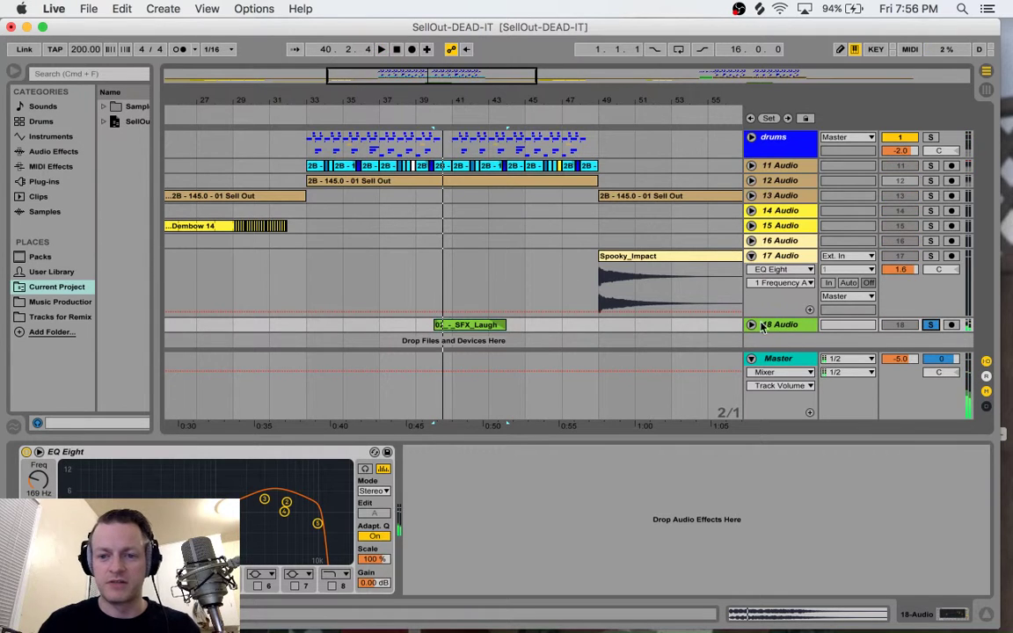
{"action": "left_click", "coordinate": [751, 324]}
{"action": "key", "text": "space"}
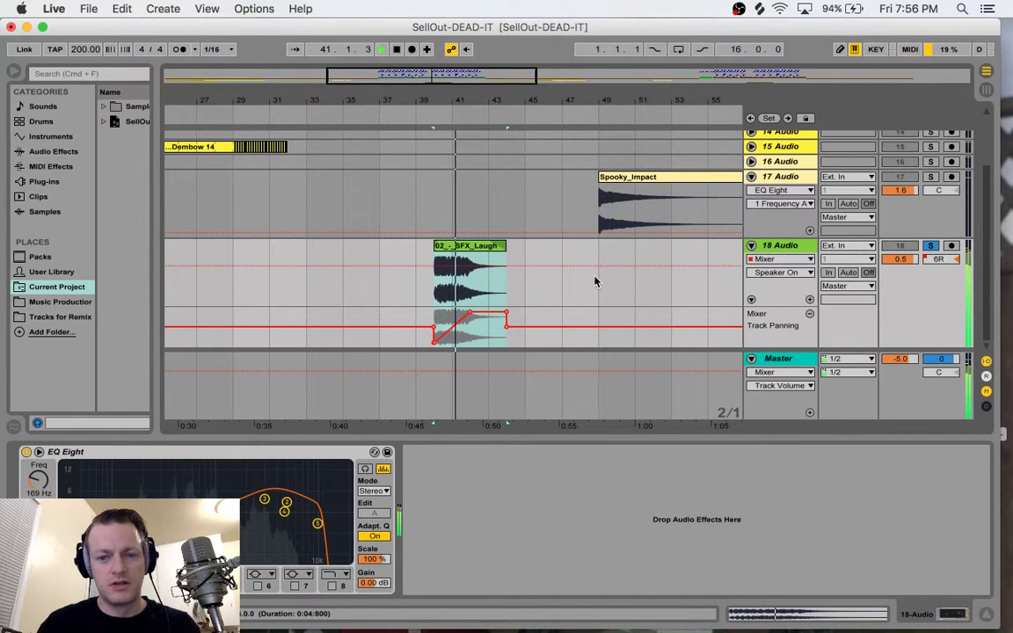
{"action": "key", "text": "space"}
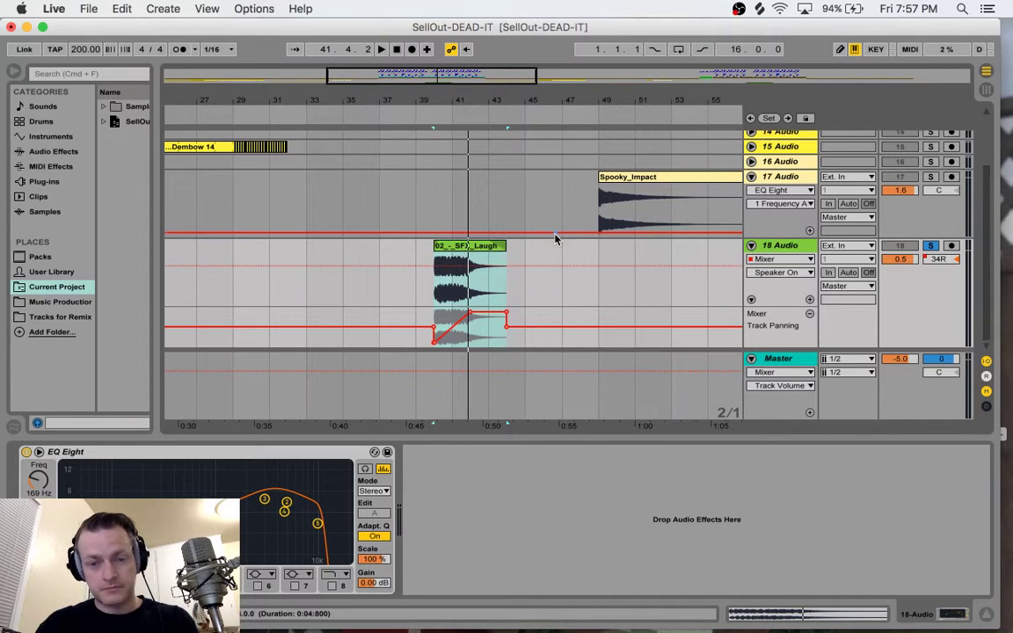
Step: Fold 18 Audio and release its solo to play the laugh effect together with the other tracks from about bar 38
{"action": "scroll", "coordinate": [574, 273], "scroll_direction": "up", "scroll_amount": 3}
{"action": "left_click", "coordinate": [752, 325]}
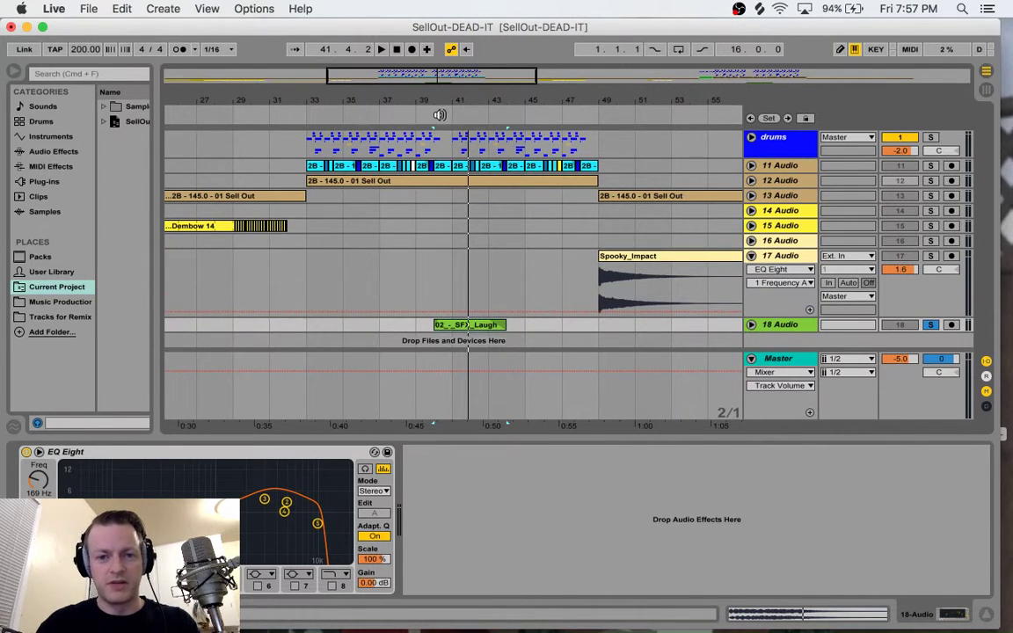
{"action": "left_click", "coordinate": [436, 109]}
{"action": "left_click", "coordinate": [399, 113]}
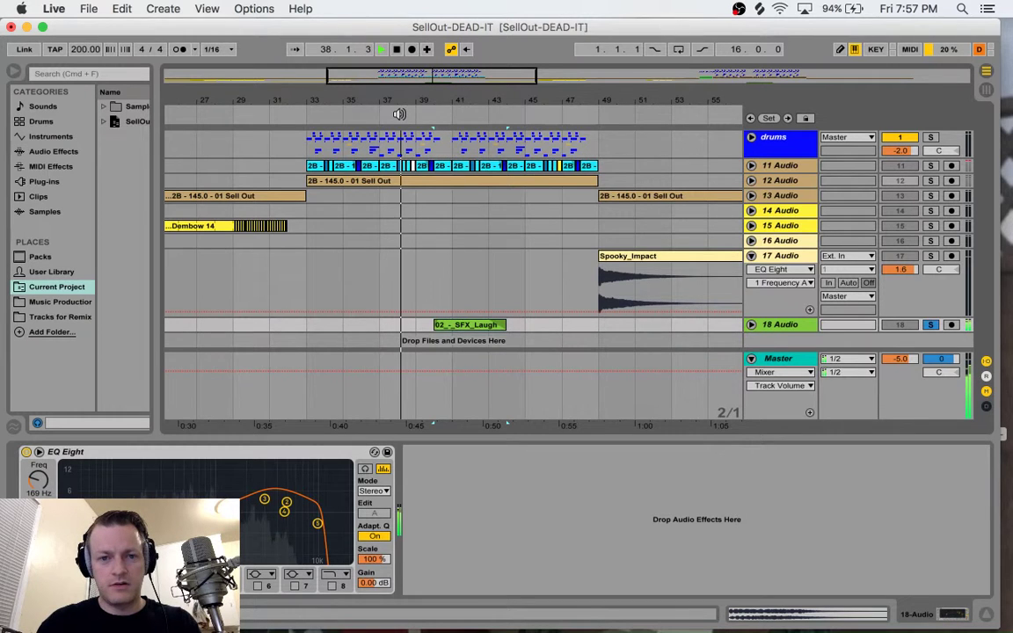
{"action": "left_click", "coordinate": [930, 325]}
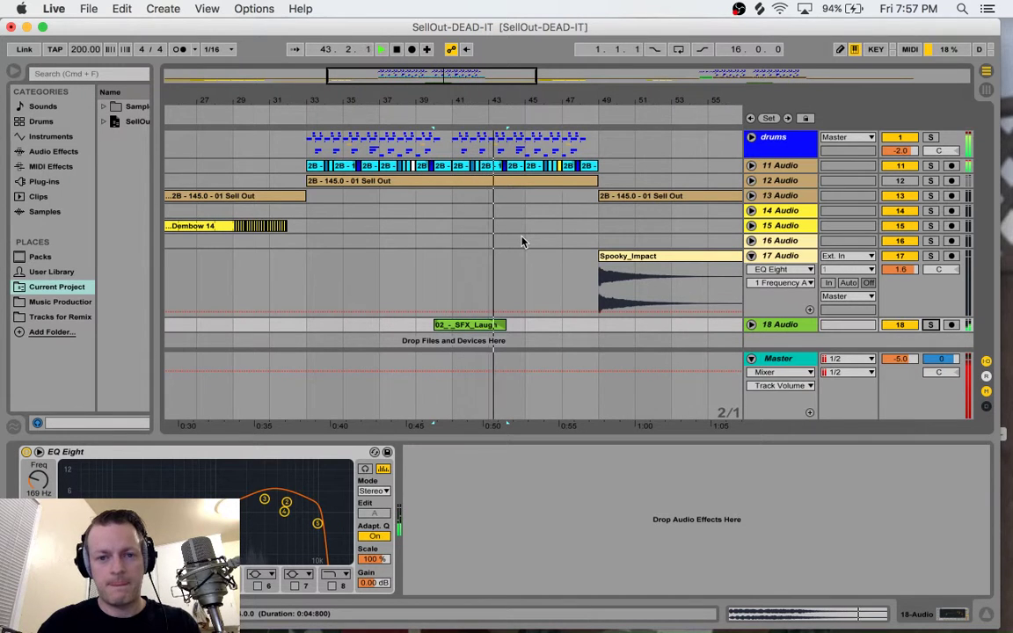
Step: Show the whole arrangement and fold 17 Audio
{"action": "left_click_drag", "start_coordinate": [435, 81], "coordinate": [435, 4]}
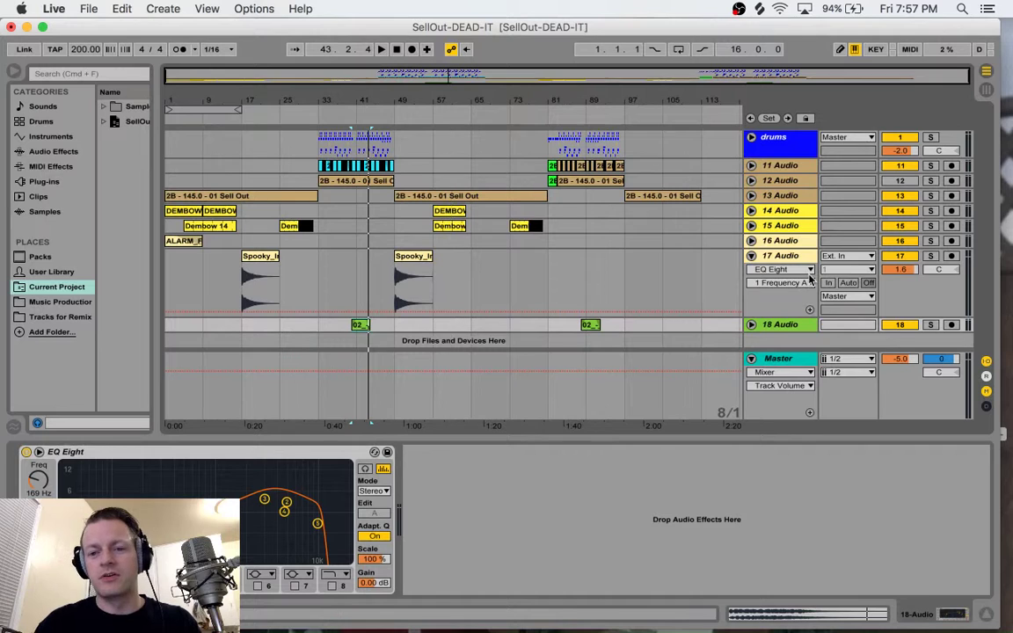
{"action": "left_click", "coordinate": [750, 254]}
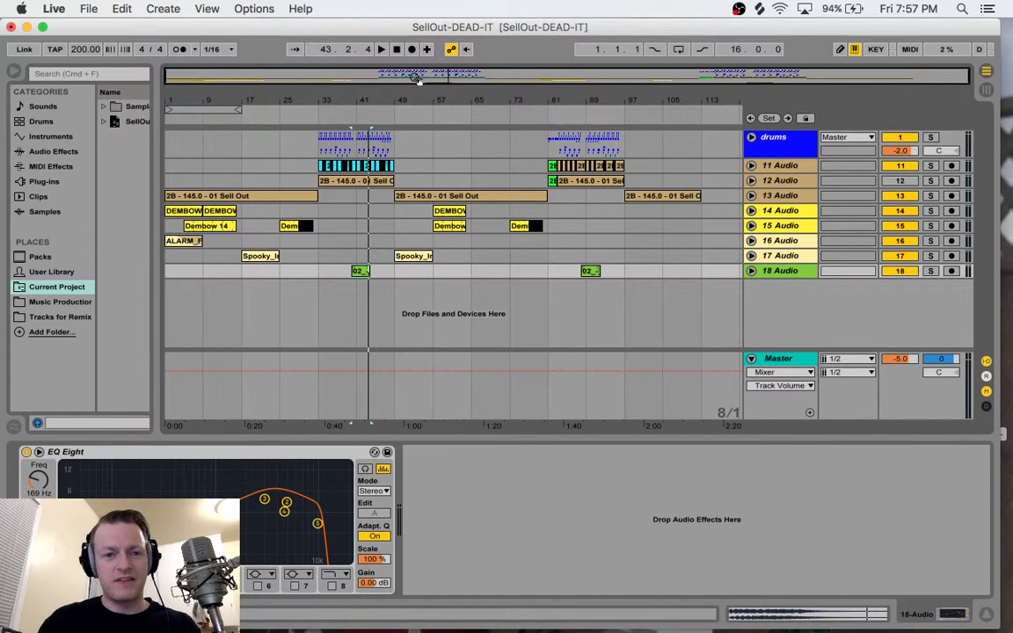
{"action": "left_click_drag", "start_coordinate": [416, 78], "coordinate": [355, 63]}
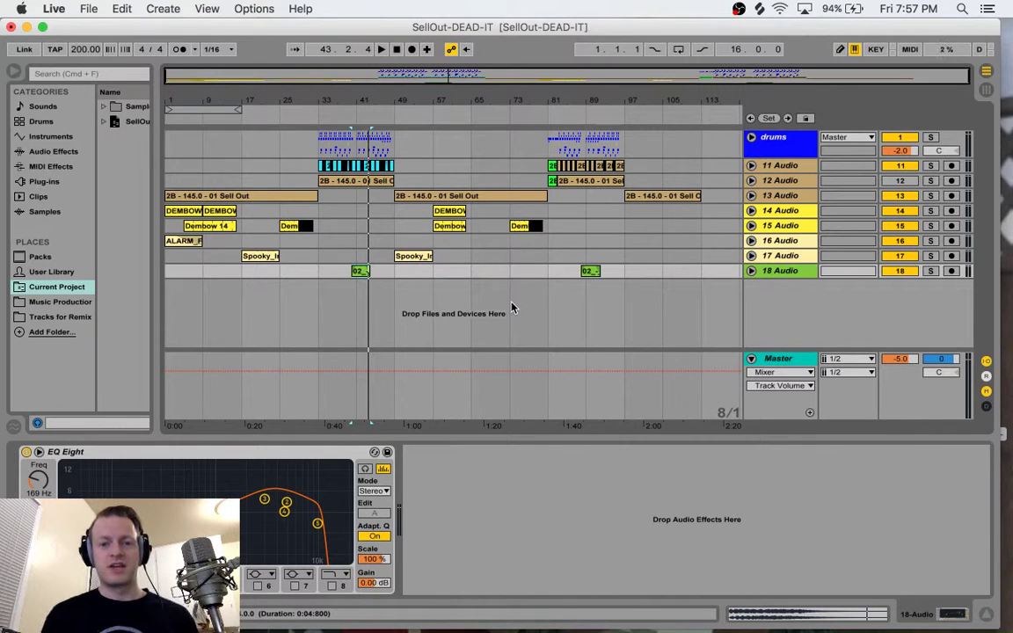
Step: Widen the program window slightly, mark bar 33, and return the arrangement position to bar 1
{"action": "left_click", "coordinate": [318, 273]}
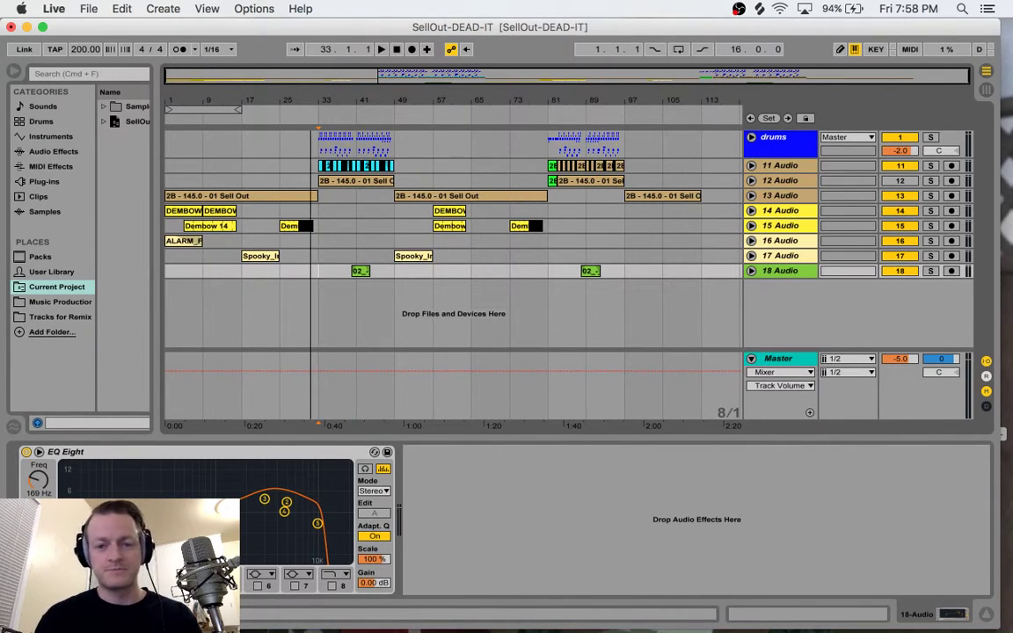
{"action": "mouse_move", "coordinate": [368, 77]}
{"action": "left_mouse_down"}
{"action": "mouse_move", "coordinate": [307, 78]}
{"action": "mouse_move", "coordinate": [367, 78]}
{"action": "left_mouse_up"}
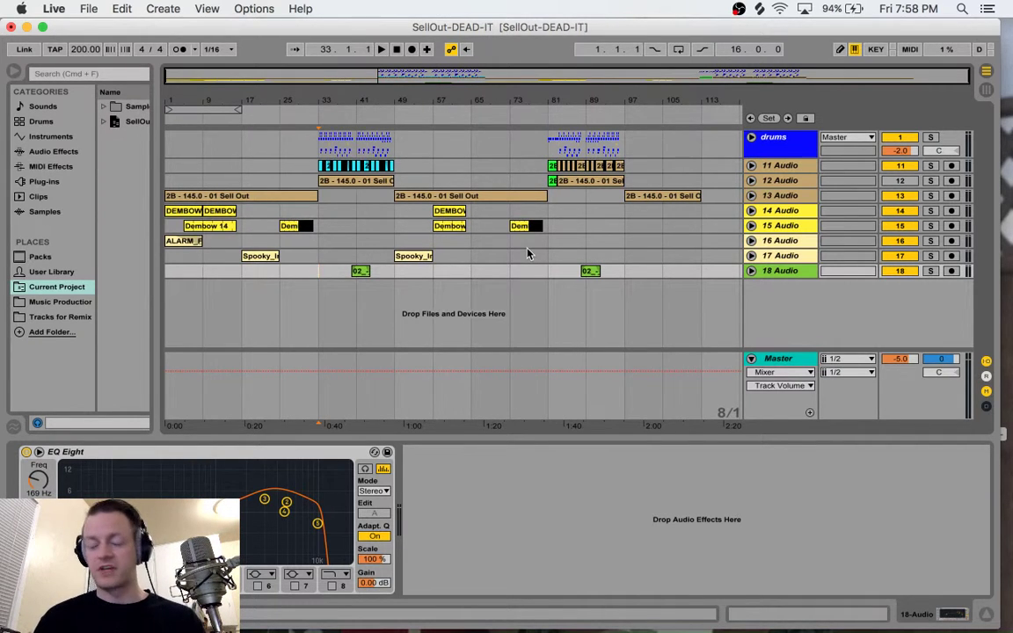
{"action": "left_click", "coordinate": [395, 51]}
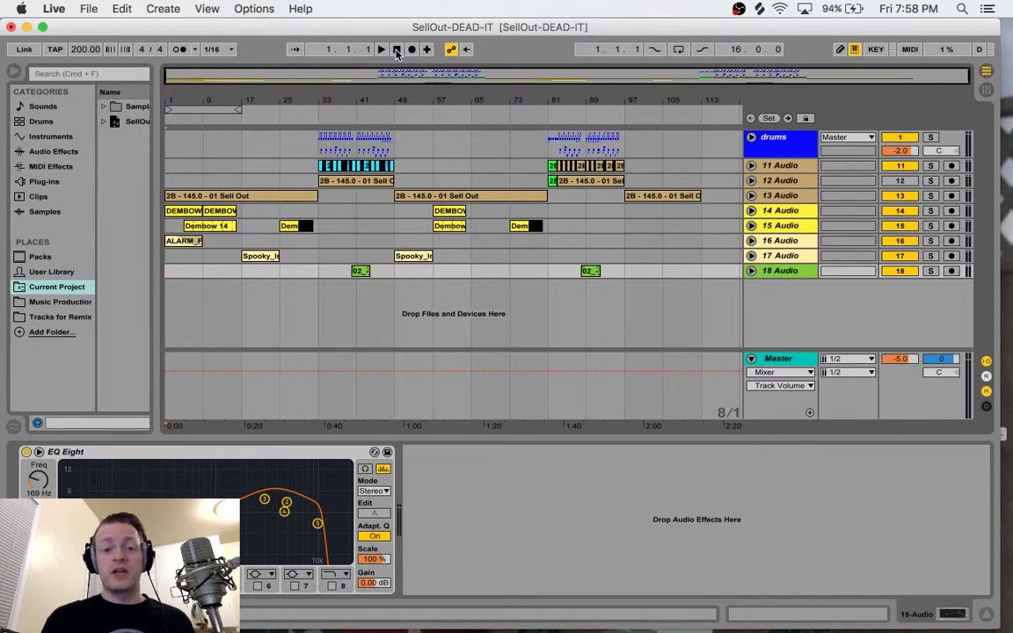
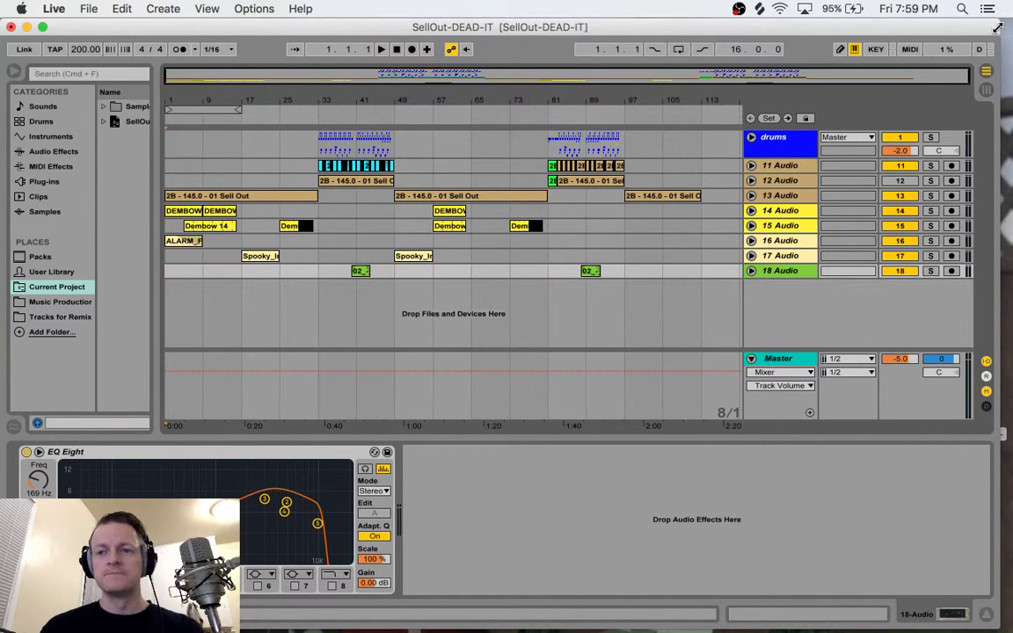
{"action": "left_click_drag", "start_coordinate": [999, 27], "coordinate": [1010, 26]}
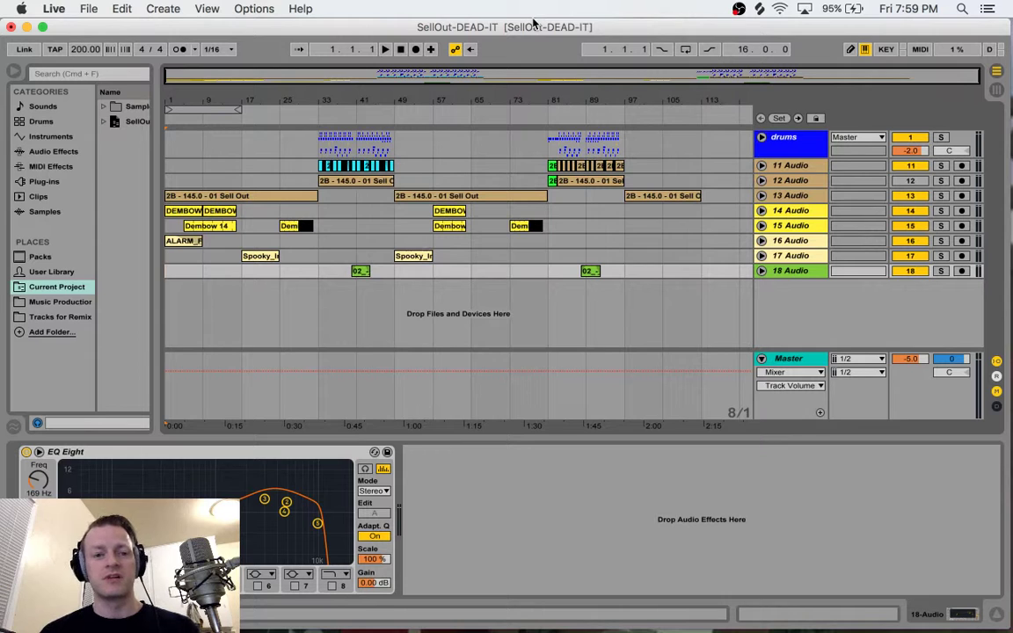
{"action": "left_click", "coordinate": [318, 240]}
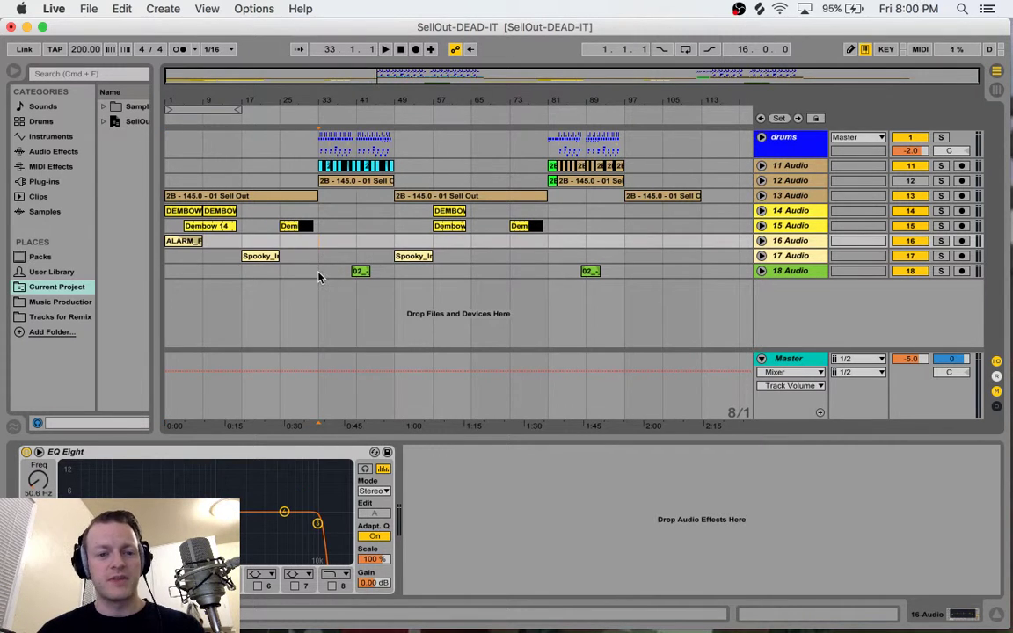
{"action": "left_click", "coordinate": [319, 274]}
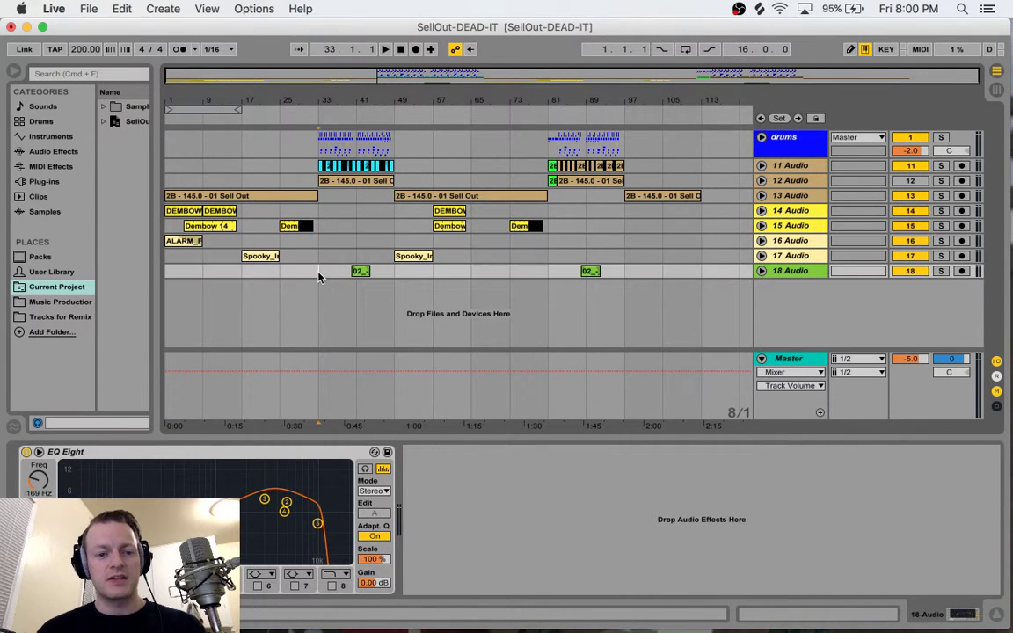
{"action": "left_click", "coordinate": [401, 50]}
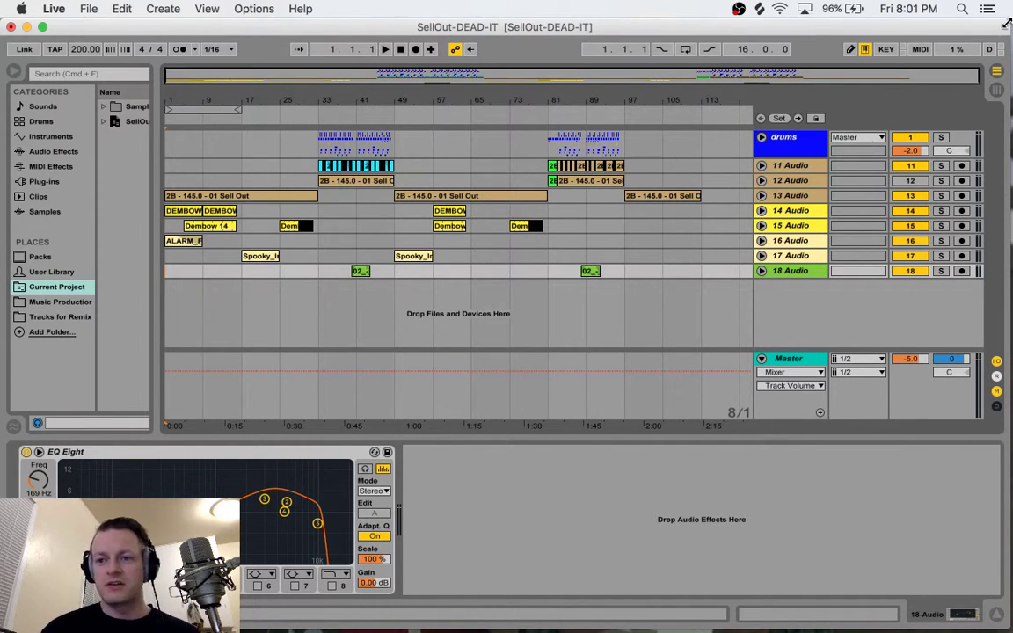
{"action": "left_click_drag", "start_coordinate": [1007, 24], "coordinate": [1008, 23]}
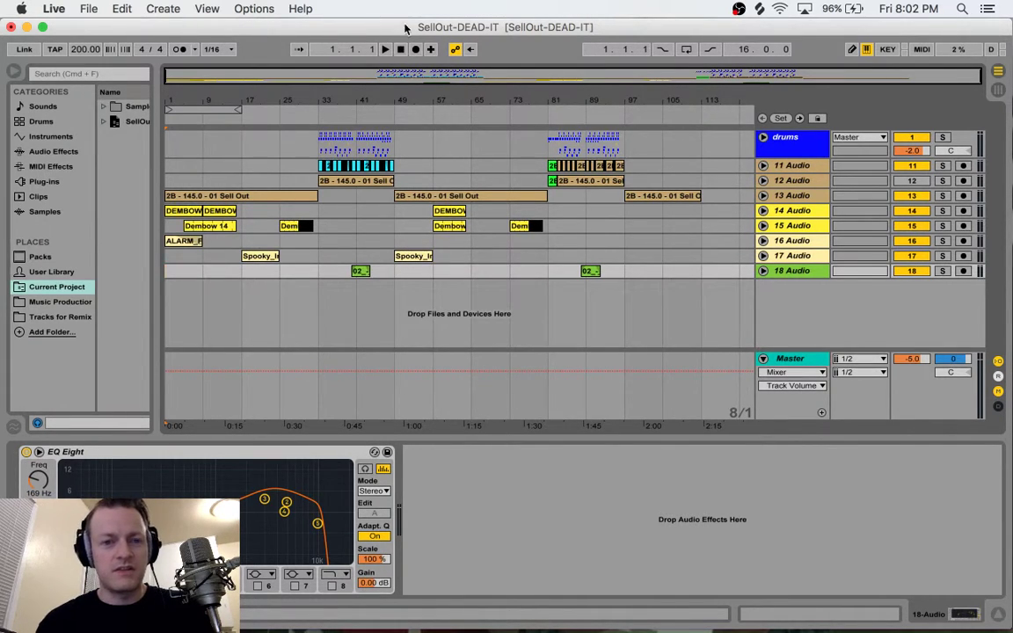
{"action": "left_click", "coordinate": [89, 10]}
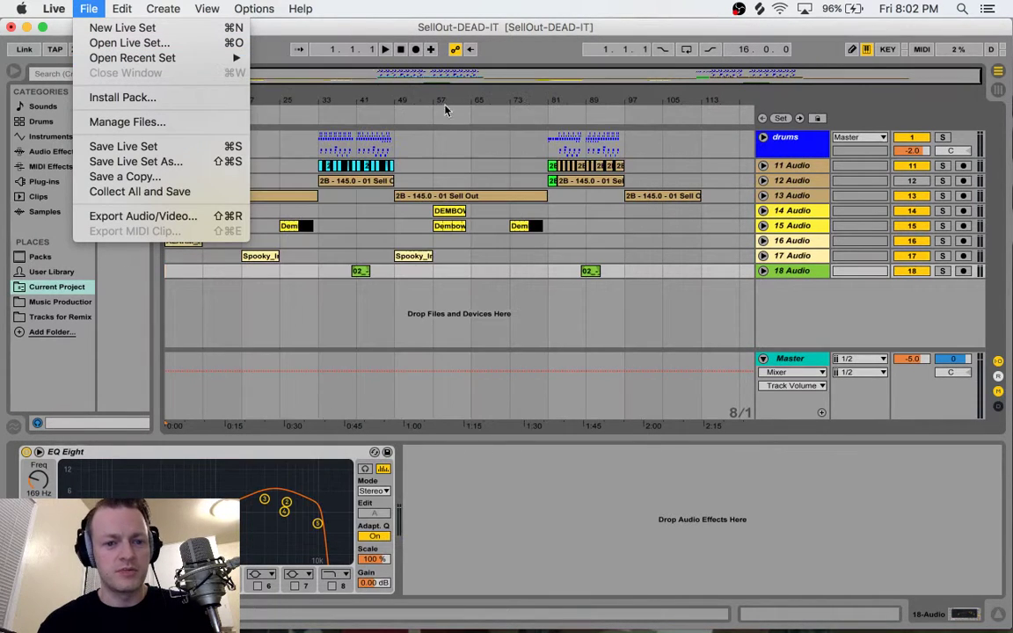
{"action": "mouse_move", "coordinate": [250, 60]}
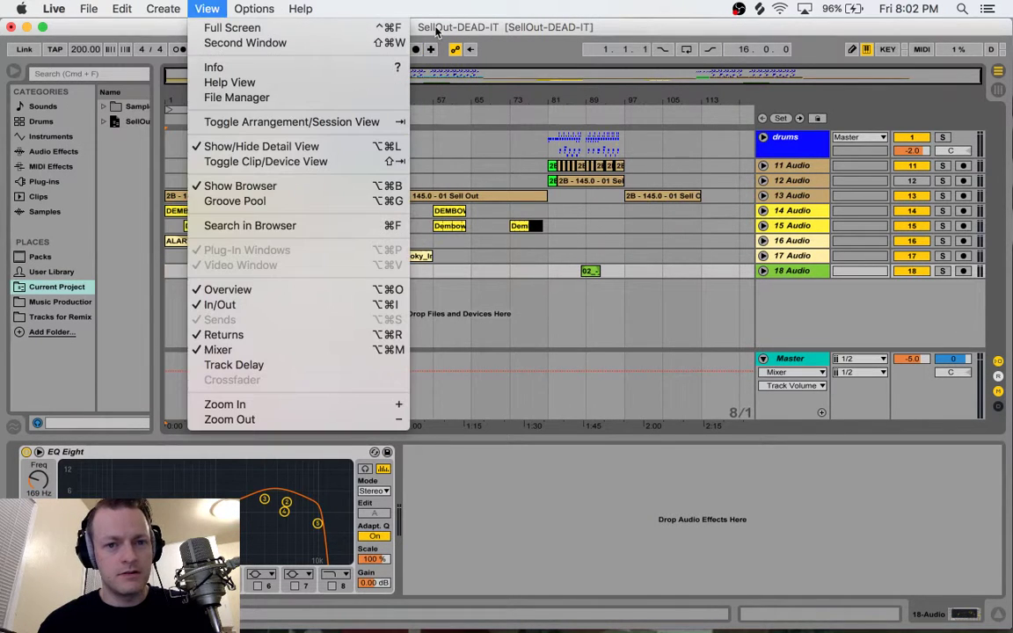
{"action": "left_click", "coordinate": [436, 26]}
Step: Open the SvddenDeath-Rise-Deadit set by way of the - - - WORK TO FINISH - - - folder, discarding the changes to SellOut-DEAD-IT
{"action": "left_click", "coordinate": [88, 5]}
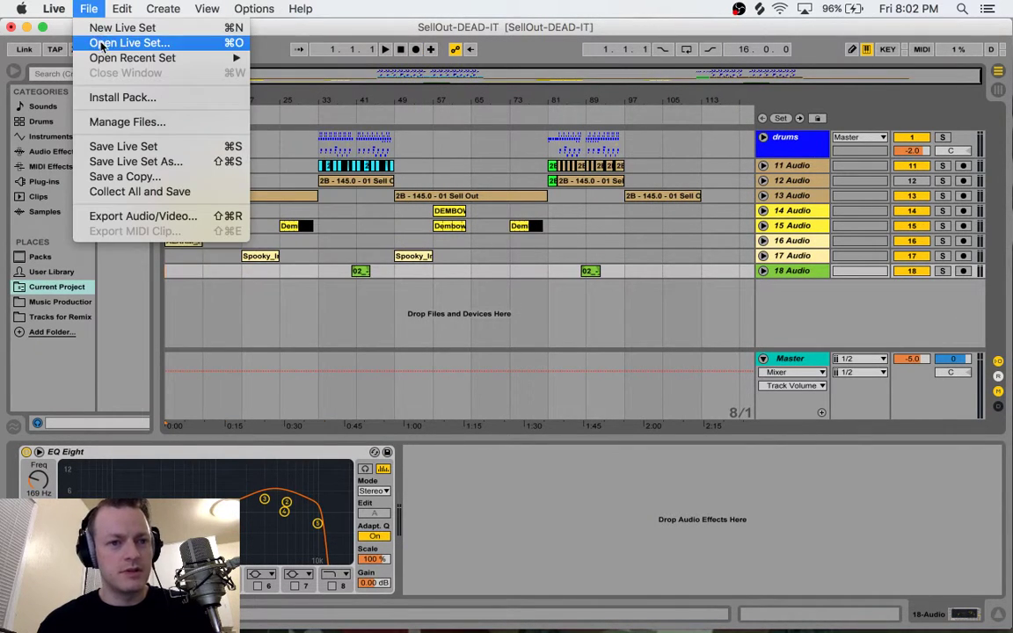
{"action": "left_click", "coordinate": [97, 43]}
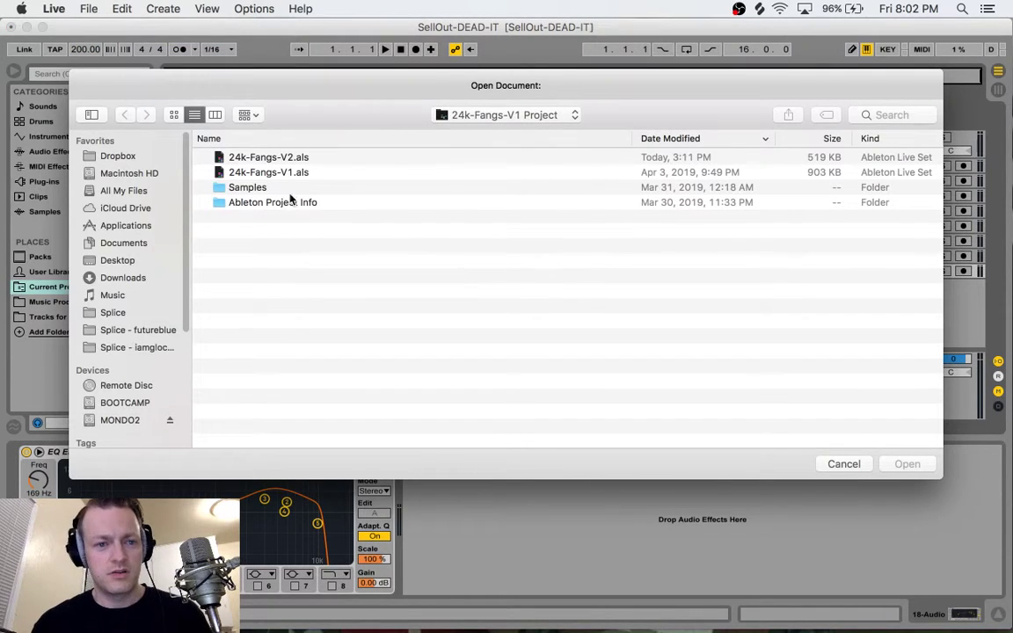
{"action": "left_click", "coordinate": [503, 114]}
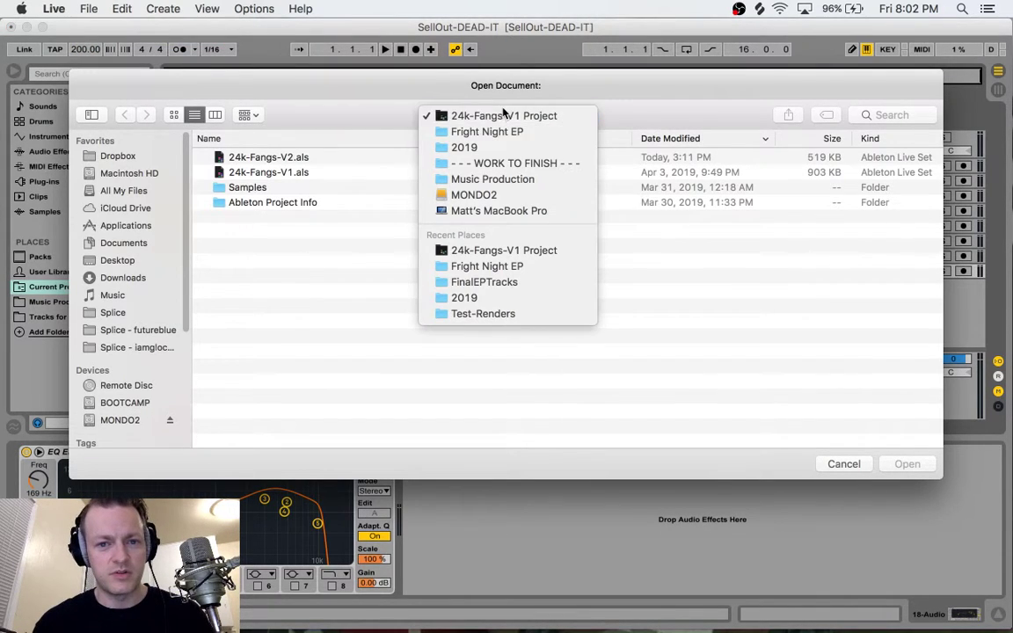
{"action": "left_click", "coordinate": [488, 164]}
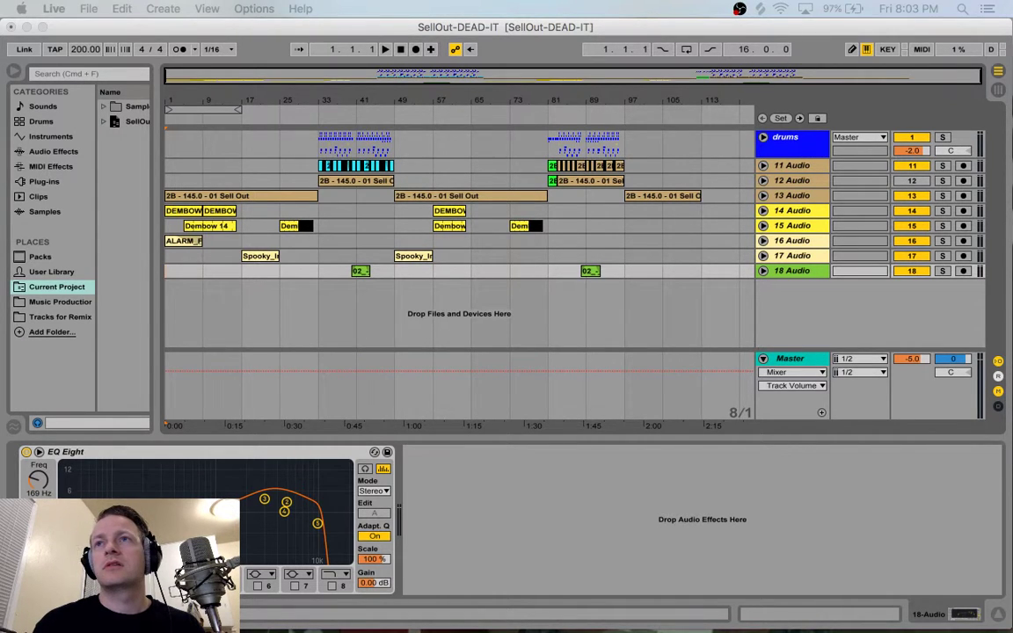
{"action": "key", "text": "super+q"}
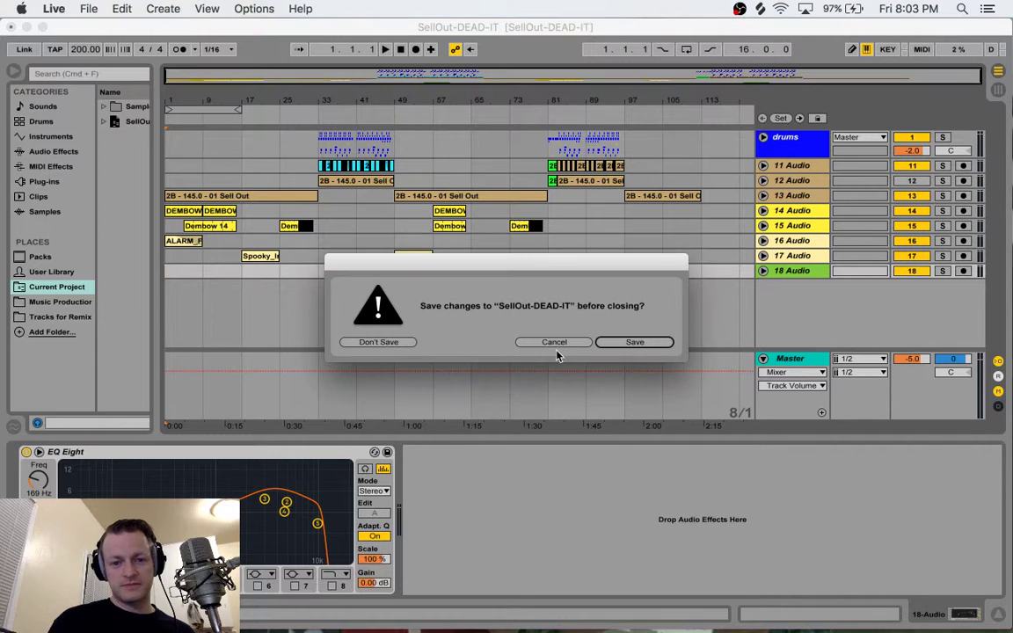
{"action": "left_click", "coordinate": [369, 341]}
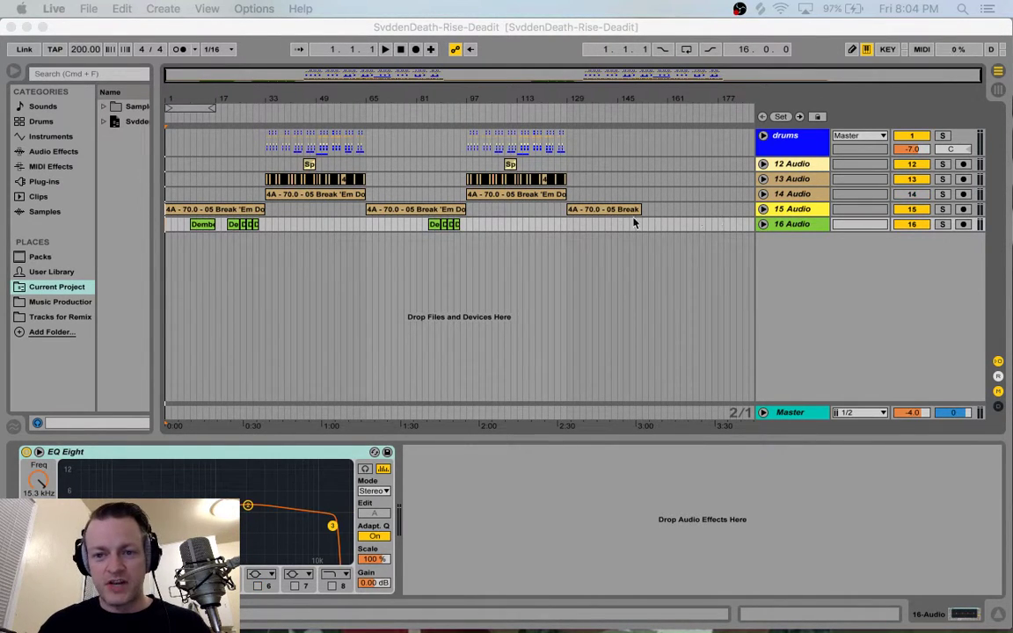
Step: Select 15 Audio, followed by the Break 'Em Down clip on 14 Audio that starts at bar 33
{"action": "left_click", "coordinate": [801, 210]}
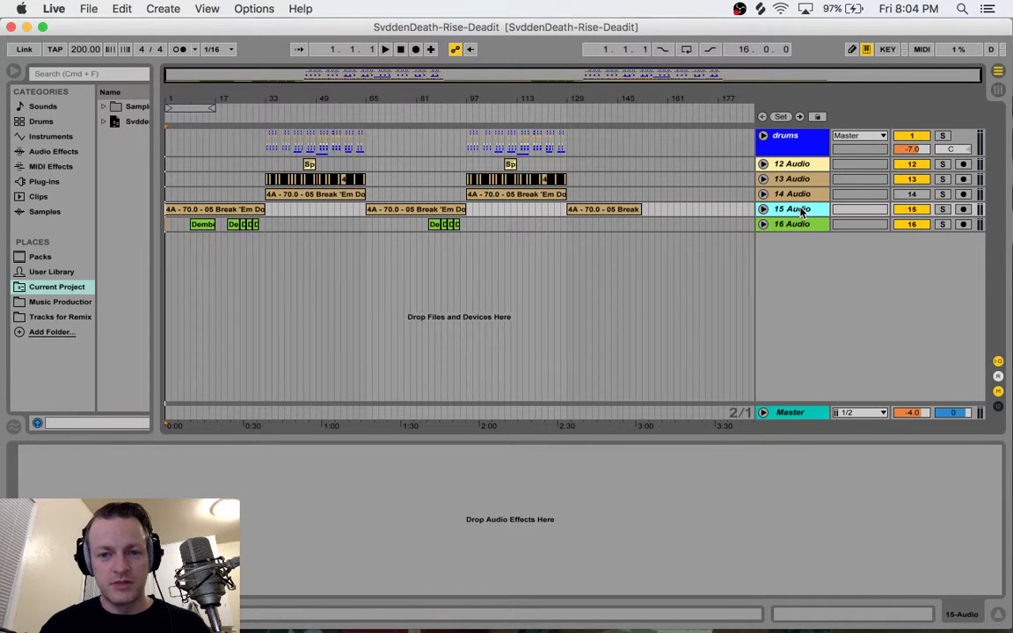
{"action": "left_click", "coordinate": [800, 195]}
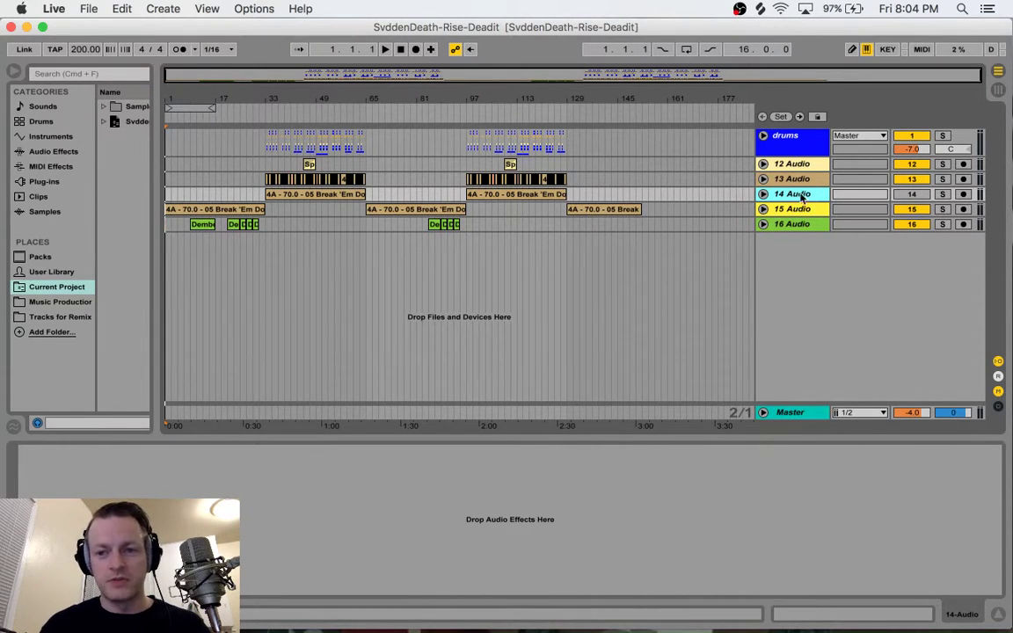
{"action": "left_click_drag", "start_coordinate": [281, 69], "coordinate": [342, 74]}
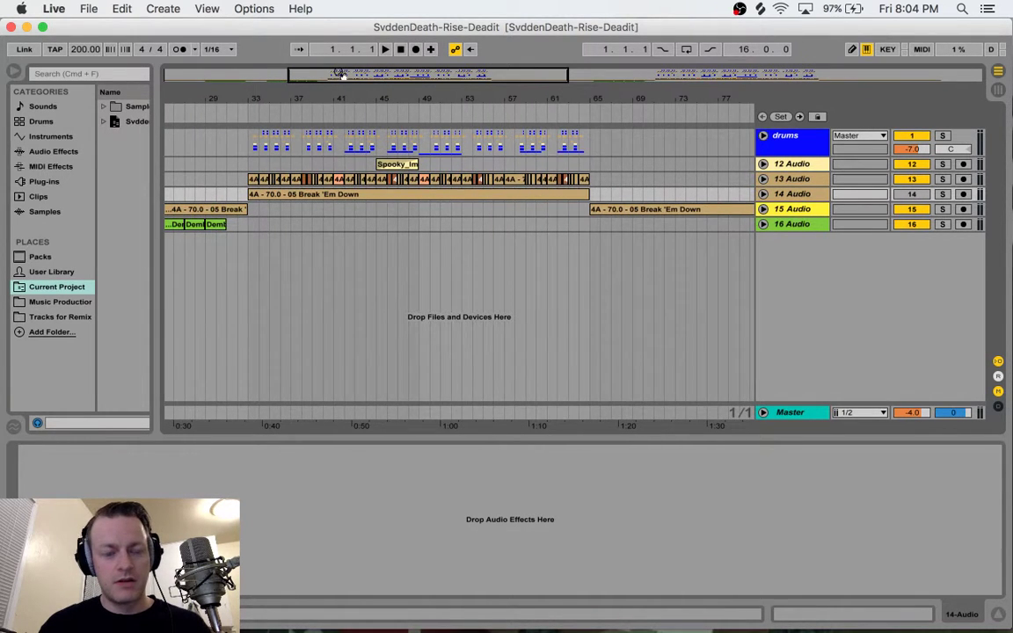
{"action": "left_click", "coordinate": [348, 197]}
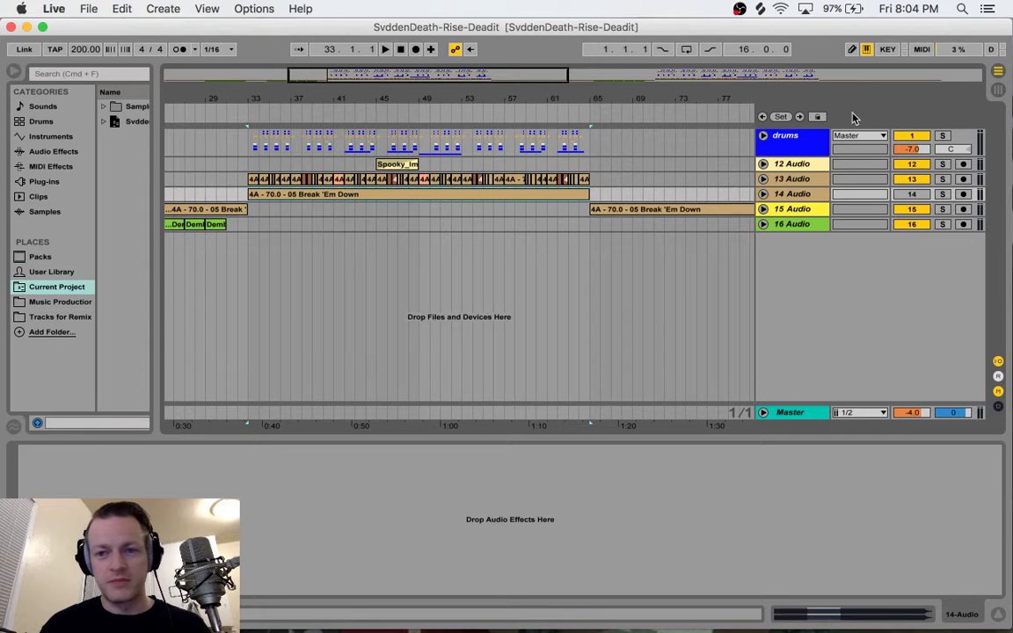
Step: Solo the drums track and play its pattern from bar 33
{"action": "left_click", "coordinate": [794, 143]}
{"action": "left_click", "coordinate": [942, 136]}
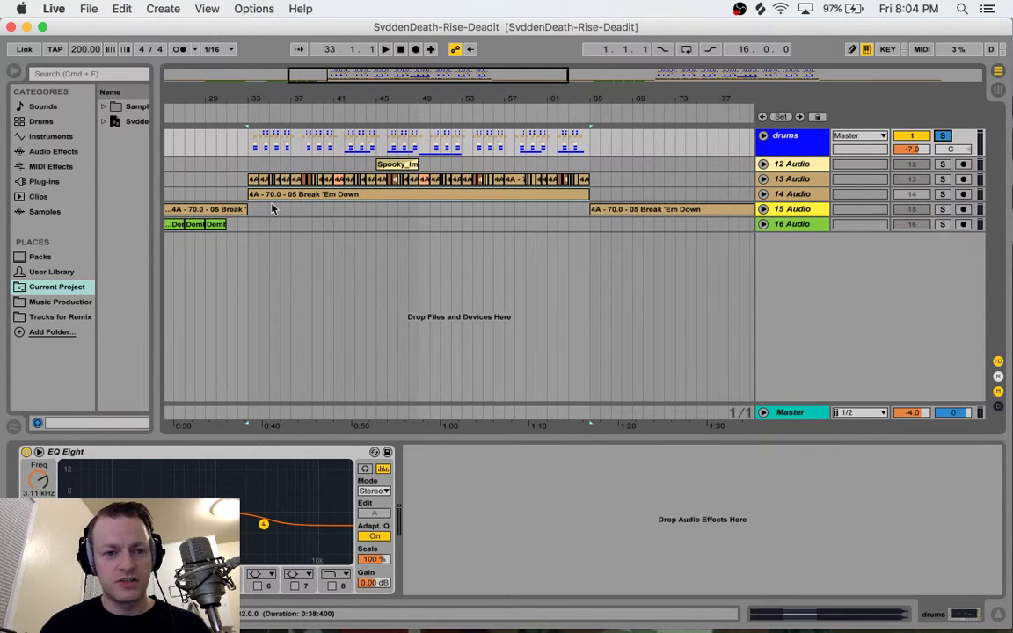
{"action": "key", "text": "space"}
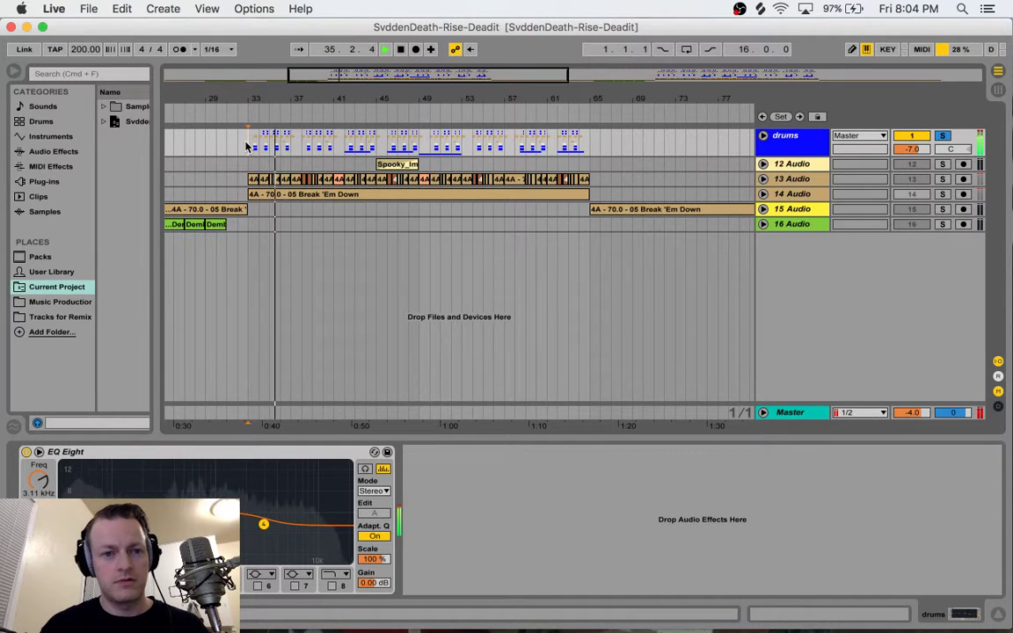
{"action": "key", "text": "space"}
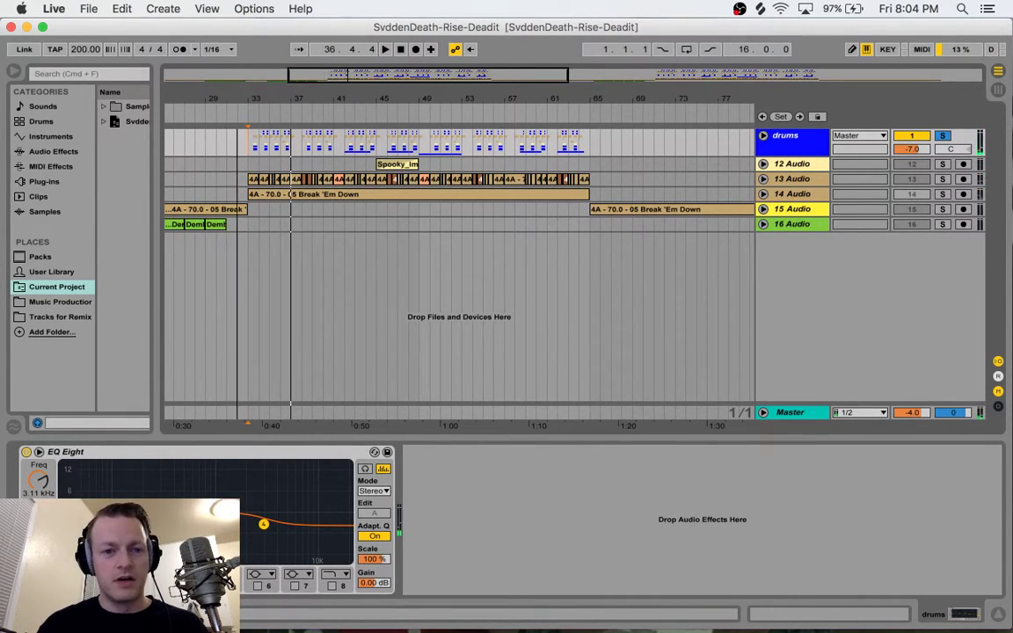
Step: Unfold 13 Audio, solo it and play its chopped Break 'Em Down clips from bar 38
{"action": "left_click_drag", "start_coordinate": [340, 95], "coordinate": [289, 132]}
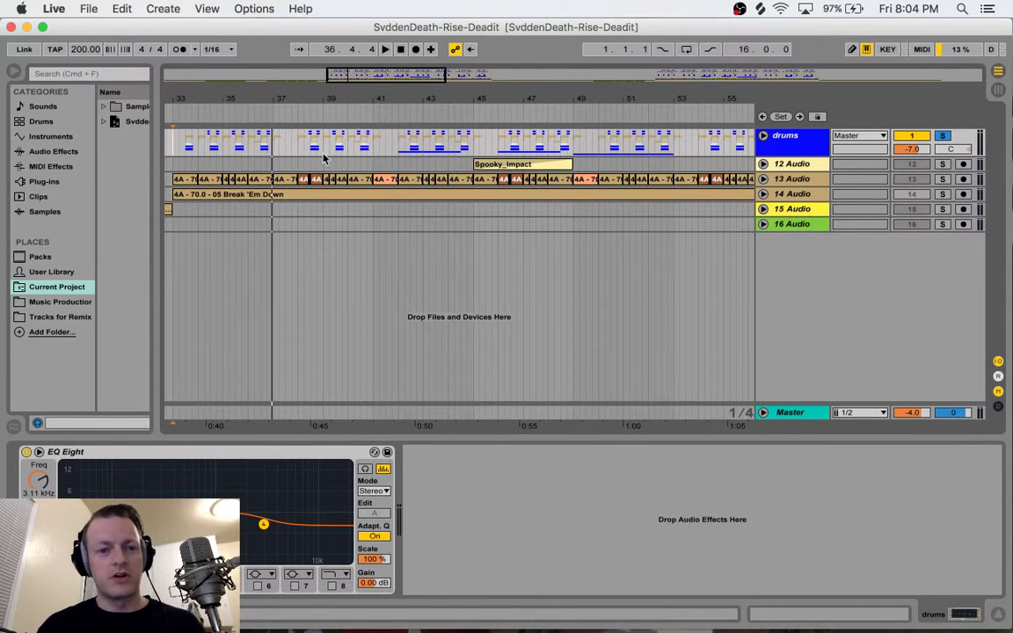
{"action": "left_click", "coordinate": [305, 177]}
{"action": "left_click", "coordinate": [763, 178]}
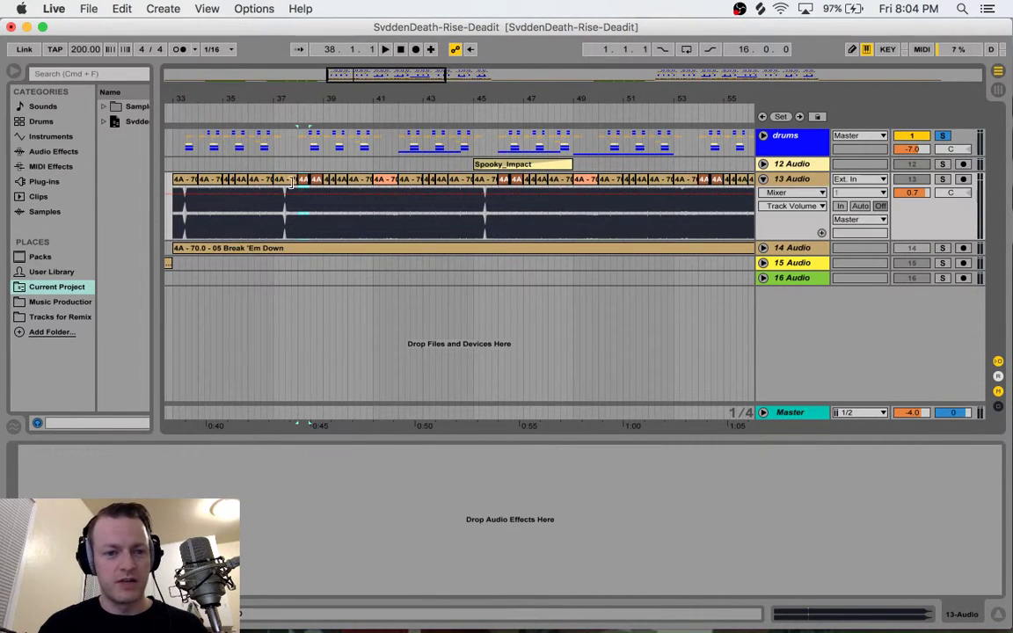
{"action": "left_click", "coordinate": [943, 179]}
{"action": "key", "text": "space"}
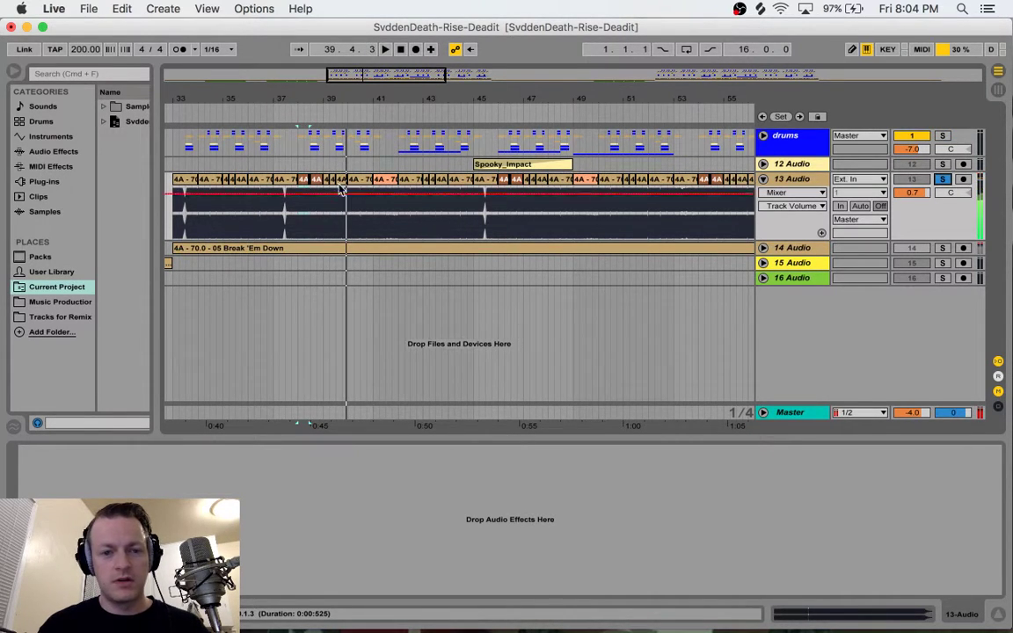
Step: Play the orange clips on 13 Audio at bar 41 and bar 49
{"action": "left_click", "coordinate": [381, 183]}
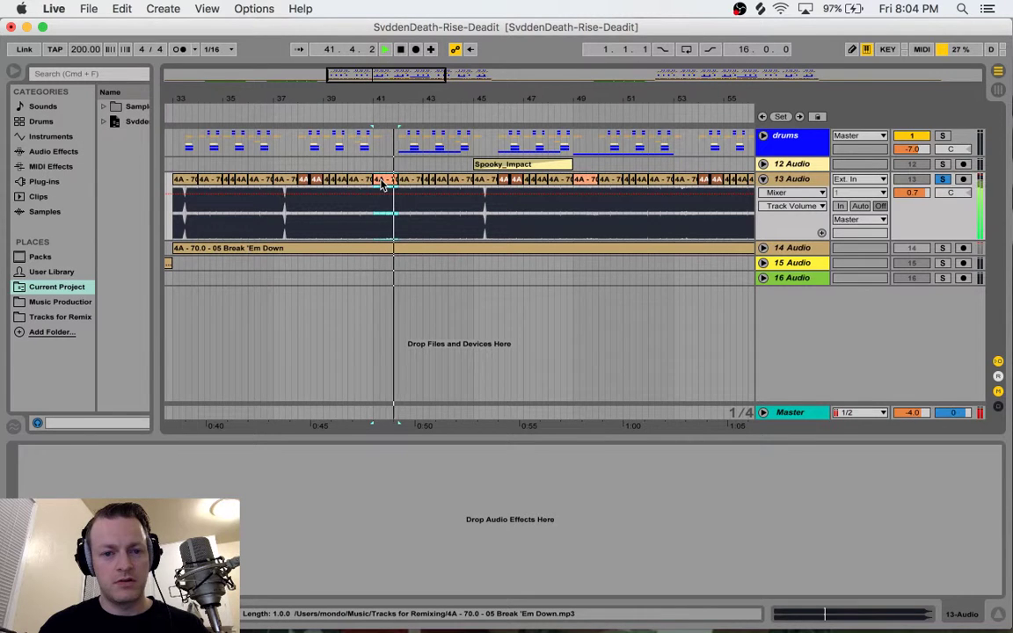
{"action": "key", "text": "space"}
{"action": "left_click", "coordinate": [587, 180]}
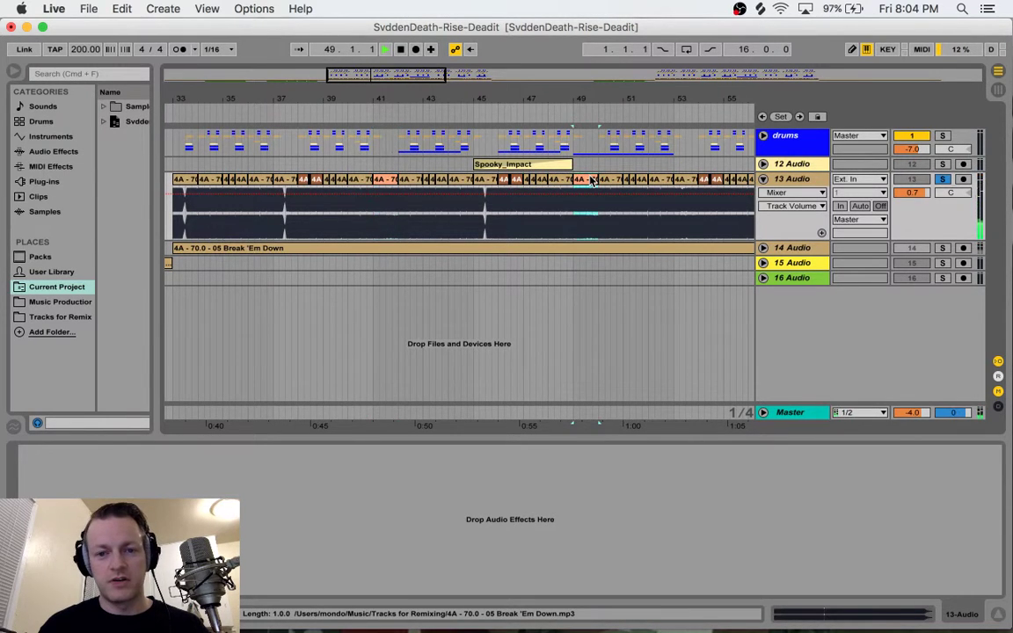
Step: Look over the chopped clips in both drops, and play 13 Audio's first clip from bar 33
{"action": "scroll", "coordinate": [610, 186], "scroll_direction": "right", "scroll_amount": 15}
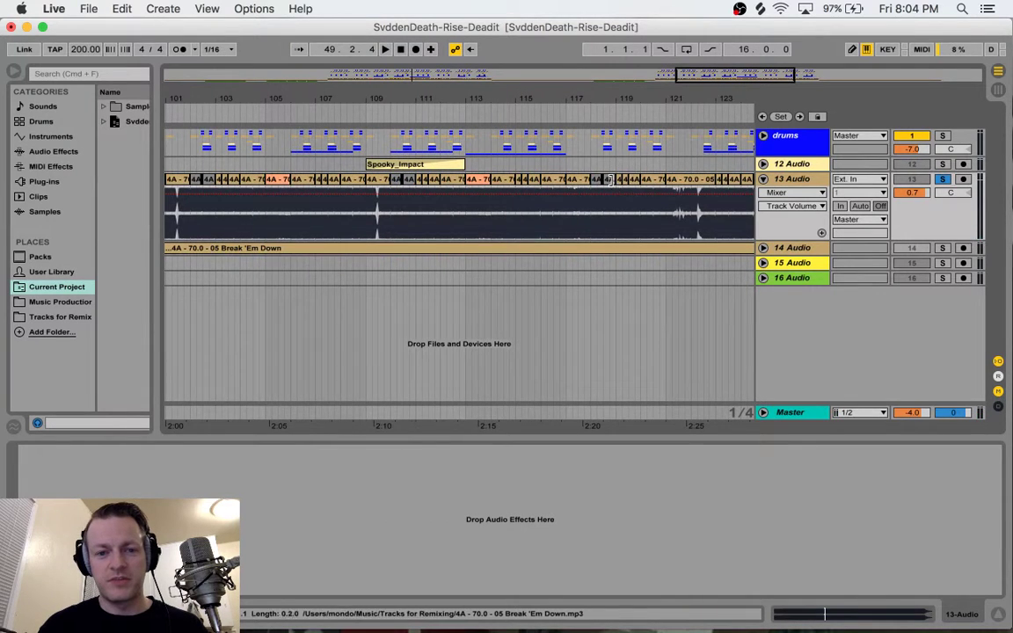
{"action": "scroll", "coordinate": [612, 185], "scroll_direction": "left", "scroll_amount": 10}
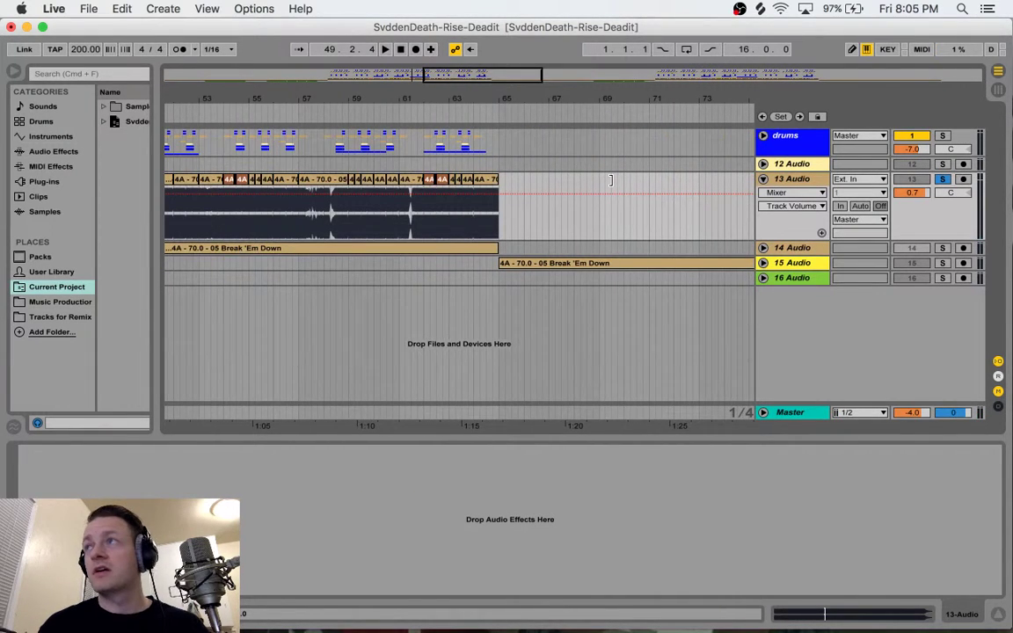
{"action": "scroll", "coordinate": [610, 181], "scroll_direction": "left", "scroll_amount": 4}
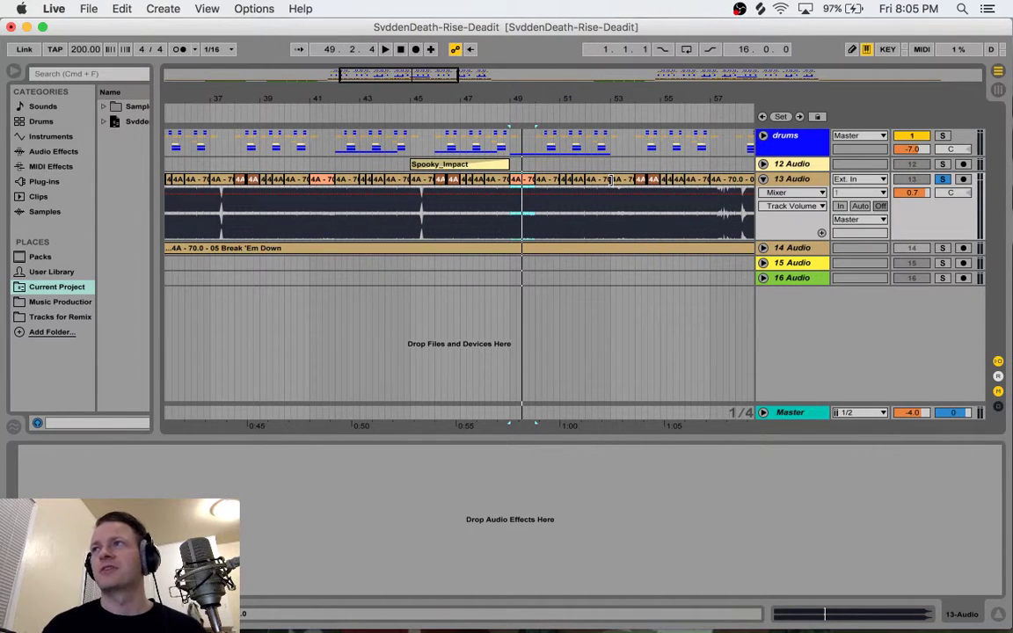
{"action": "scroll", "coordinate": [610, 180], "scroll_direction": "left", "scroll_amount": 3}
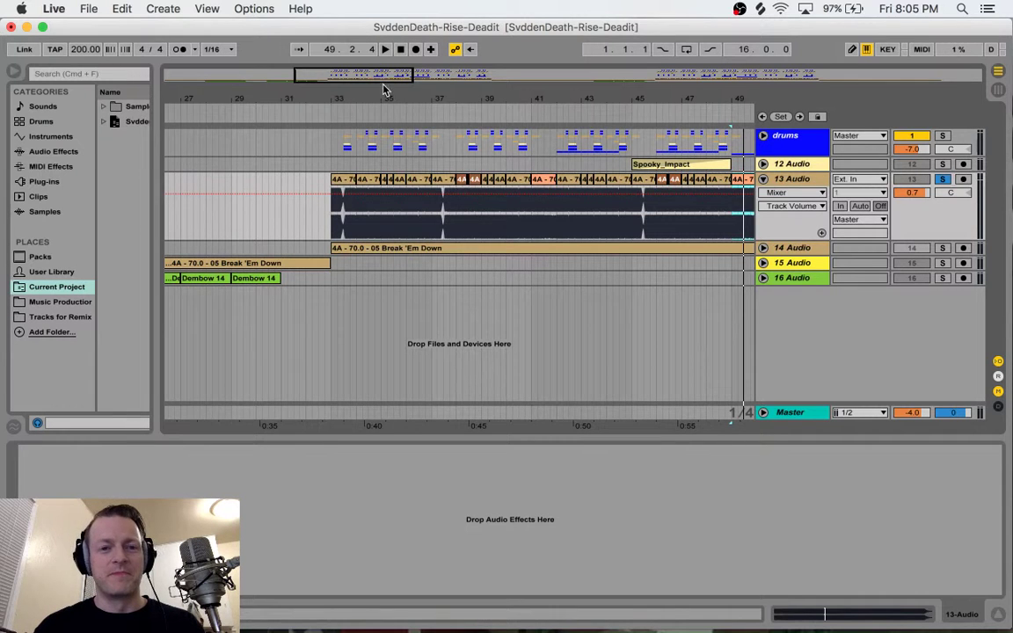
{"action": "mouse_move", "coordinate": [369, 80]}
{"action": "left_mouse_down"}
{"action": "mouse_move", "coordinate": [363, 72]}
{"action": "mouse_move", "coordinate": [362, 90]}
{"action": "mouse_move", "coordinate": [373, 80]}
{"action": "mouse_move", "coordinate": [360, 93]}
{"action": "left_mouse_up"}
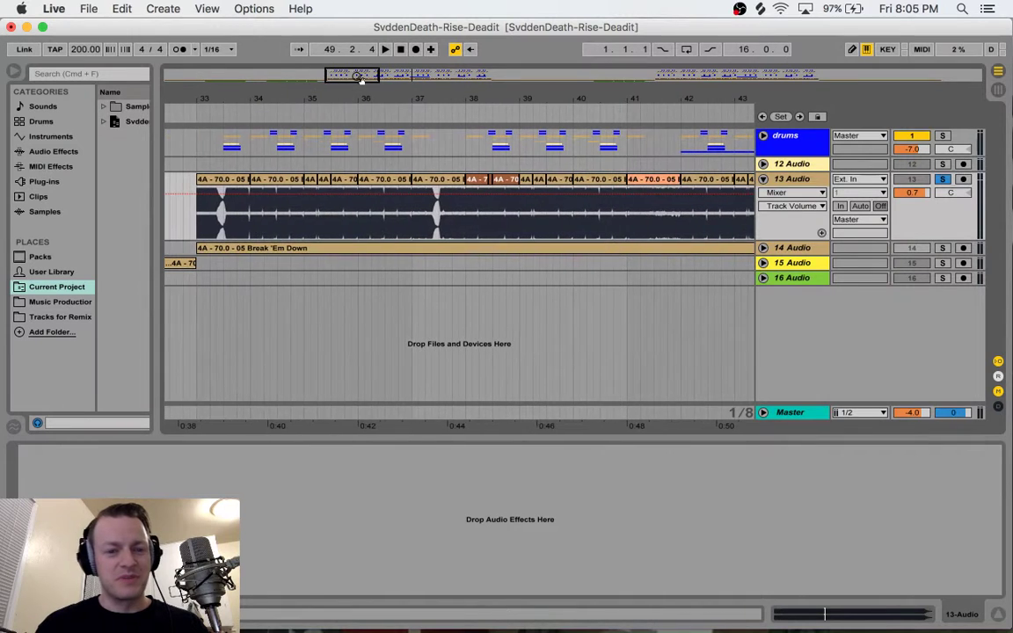
{"action": "left_click", "coordinate": [221, 185]}
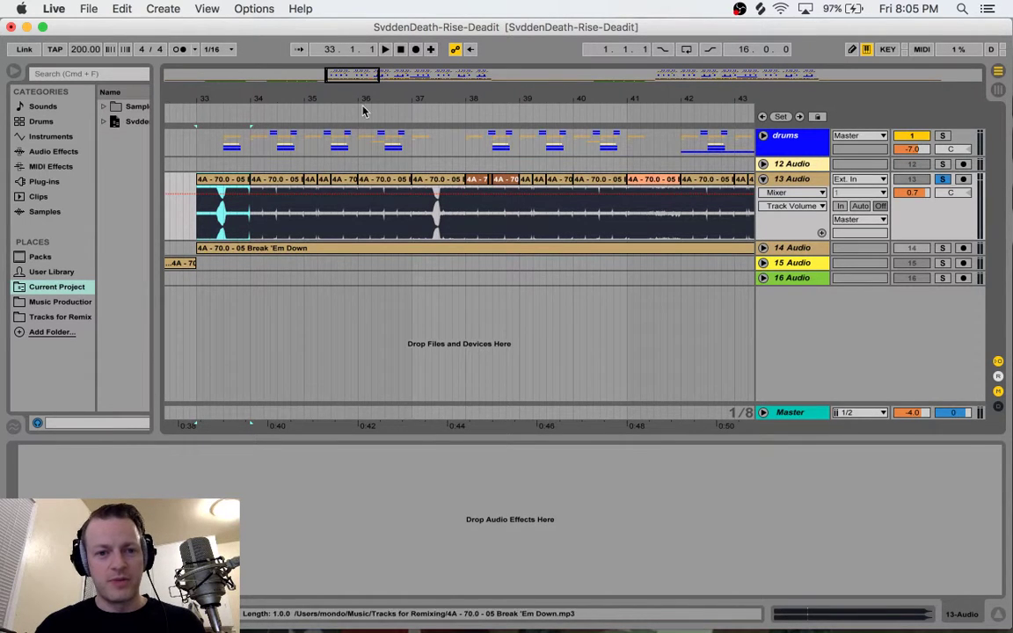
{"action": "mouse_move", "coordinate": [352, 74]}
{"action": "left_mouse_down"}
{"action": "mouse_move", "coordinate": [335, 74]}
{"action": "mouse_move", "coordinate": [355, 74]}
{"action": "left_mouse_up"}
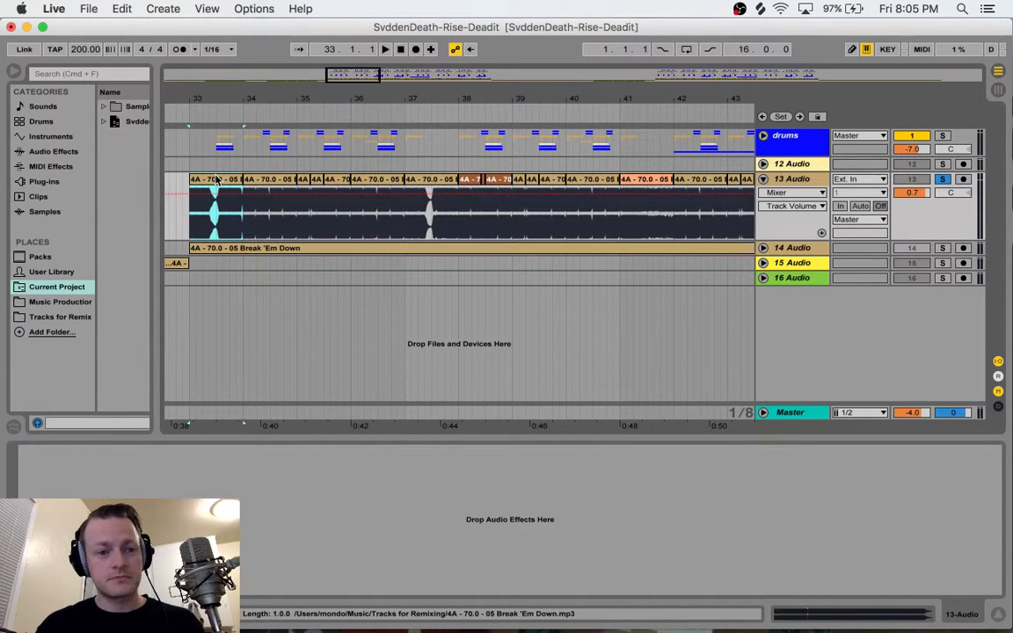
{"action": "key", "text": "space"}
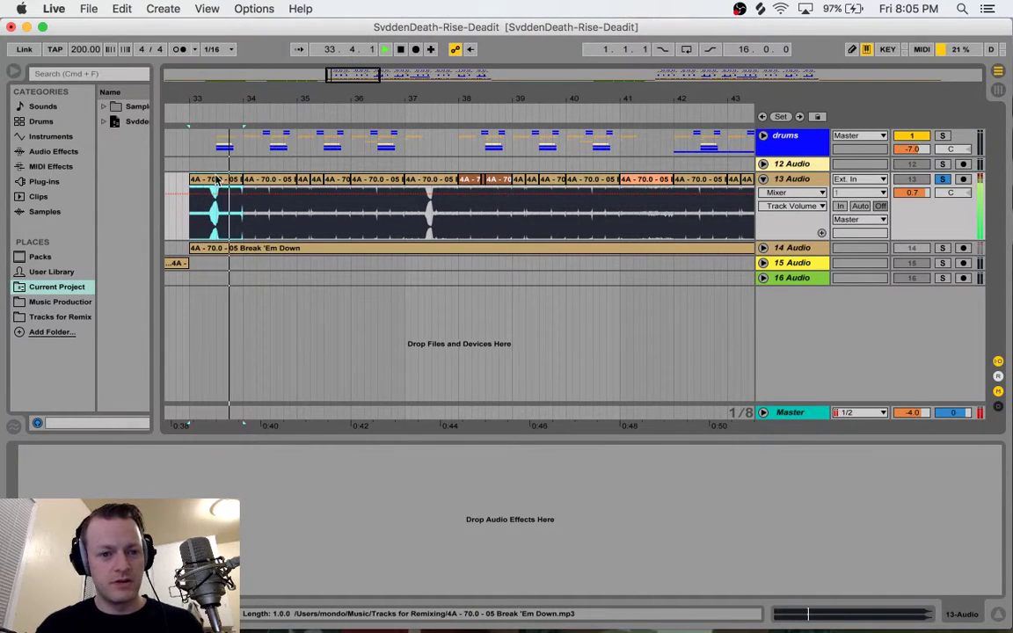
{"action": "key", "text": "space"}
Step: Open 13 Audio's first clip at bar 33 and examine its transposition envelope's drop after 33.3 while playing it
{"action": "double_click", "coordinate": [217, 179]}
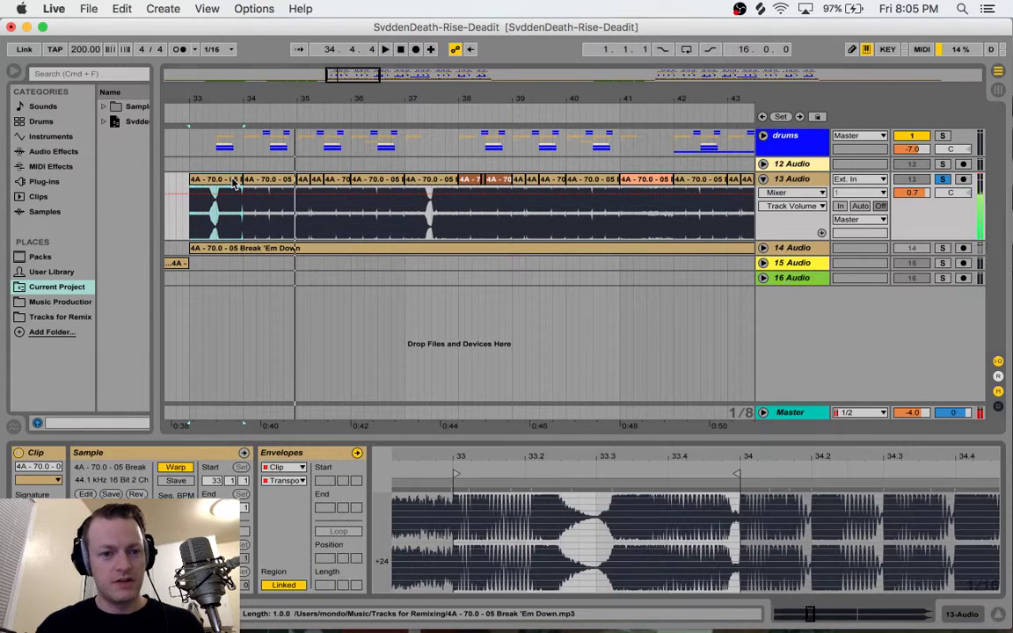
{"action": "left_click", "coordinate": [607, 453]}
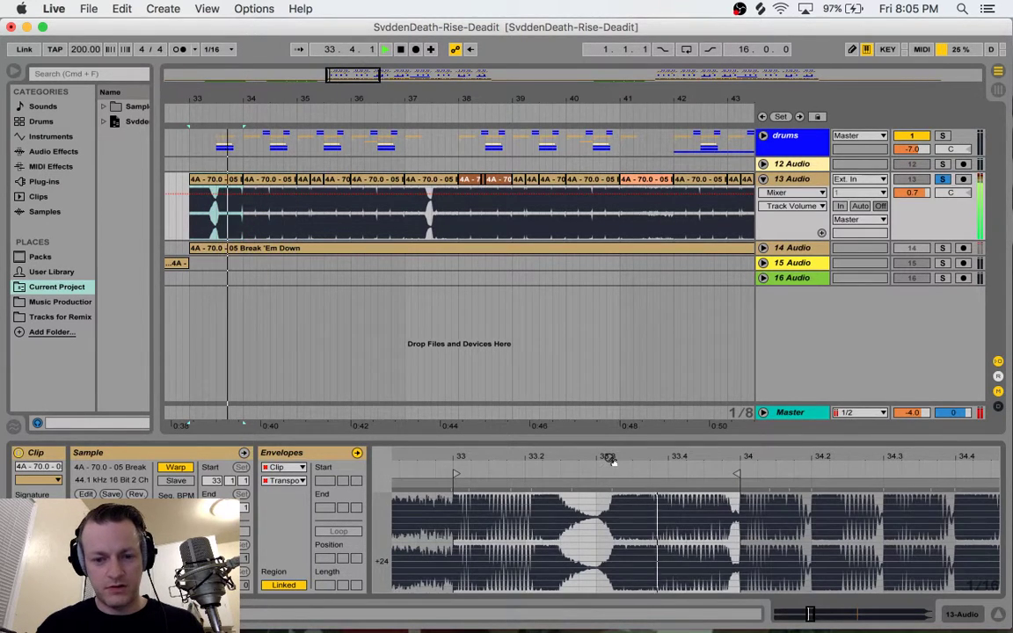
{"action": "scroll", "coordinate": [582, 539], "scroll_direction": "down", "scroll_amount": 4}
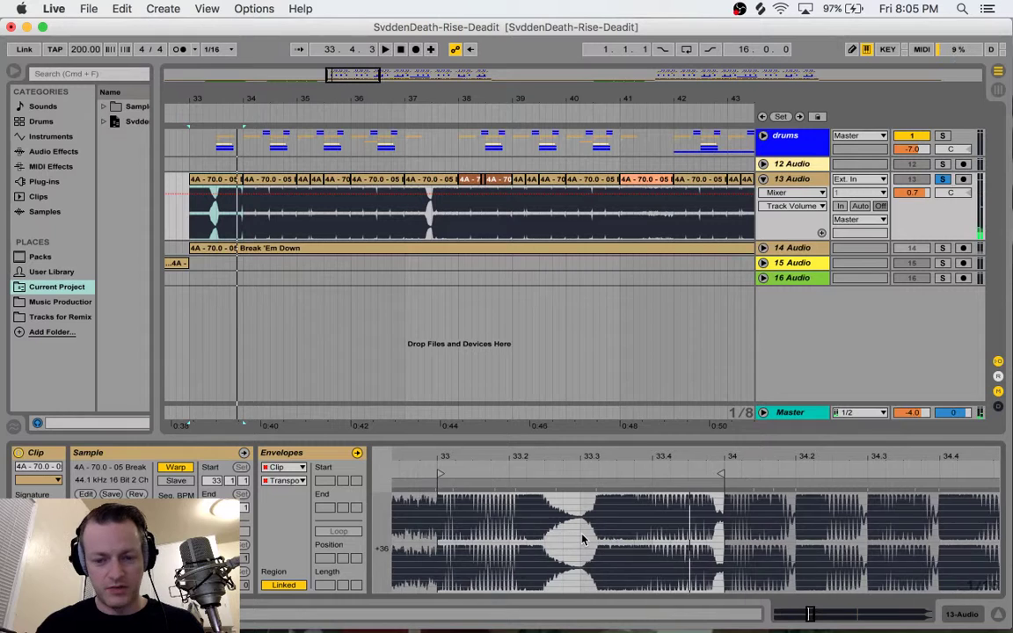
{"action": "scroll", "coordinate": [581, 539], "scroll_direction": "down", "scroll_amount": 5}
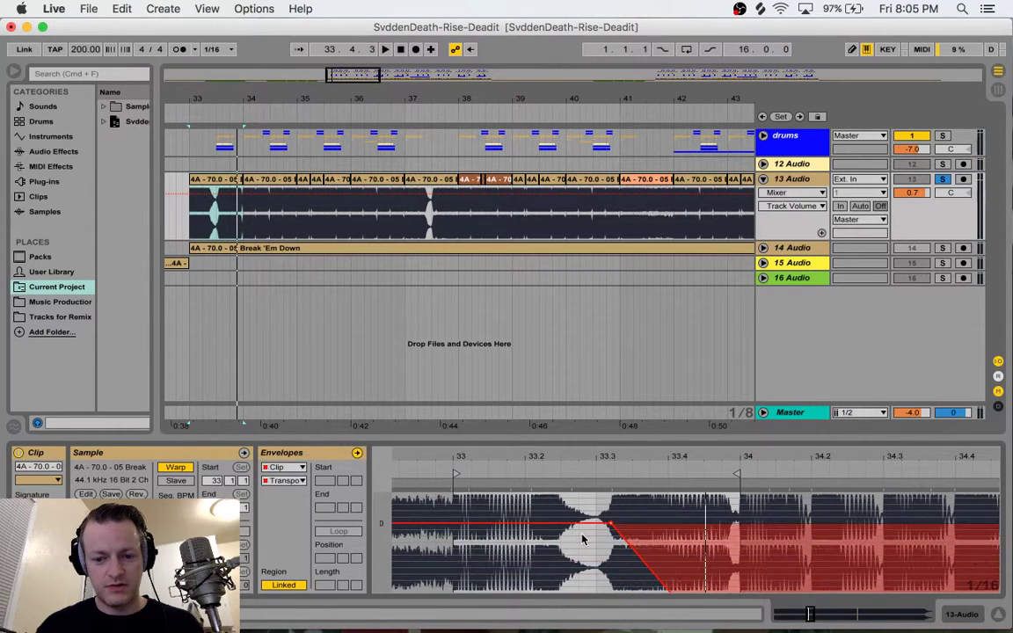
{"action": "key", "text": "space"}
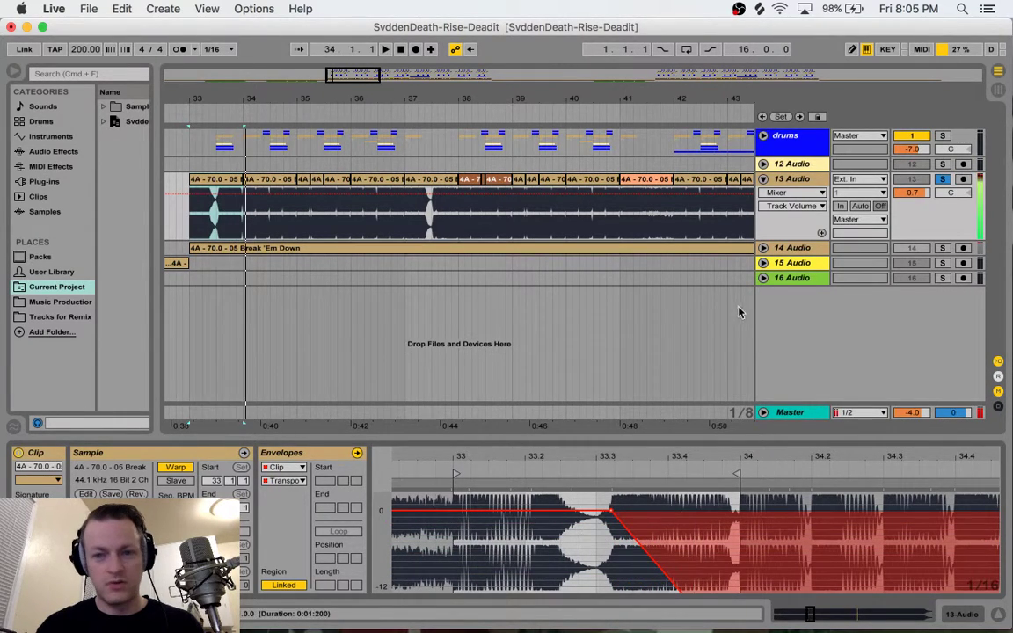
Step: Play from bar 33, releasing 13 Audio's solo to hear all tracks and soloing it again for comparison
{"action": "key", "text": "space"}
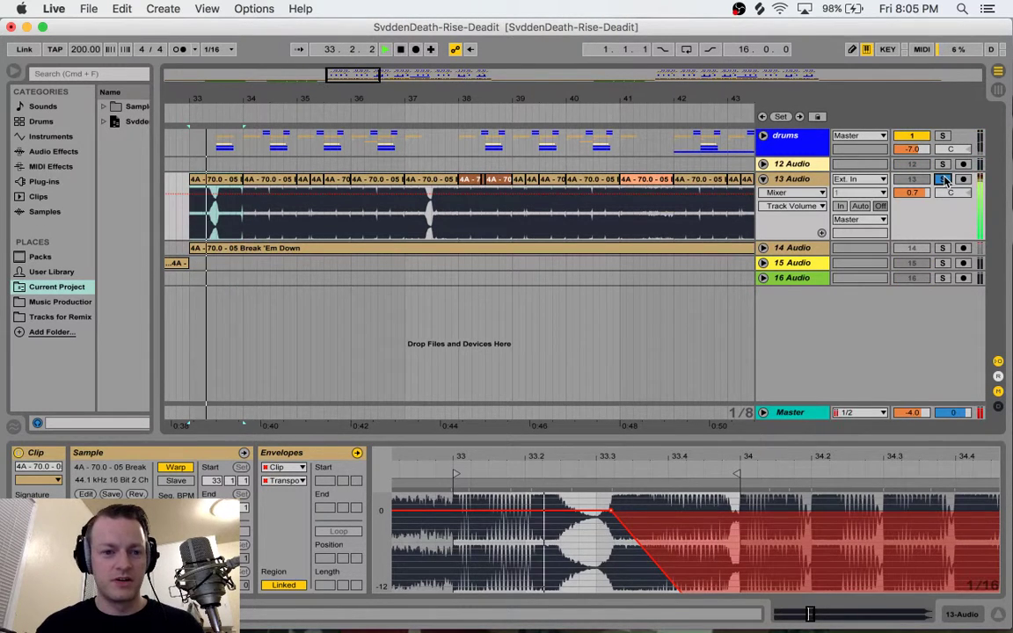
{"action": "left_click", "coordinate": [942, 180]}
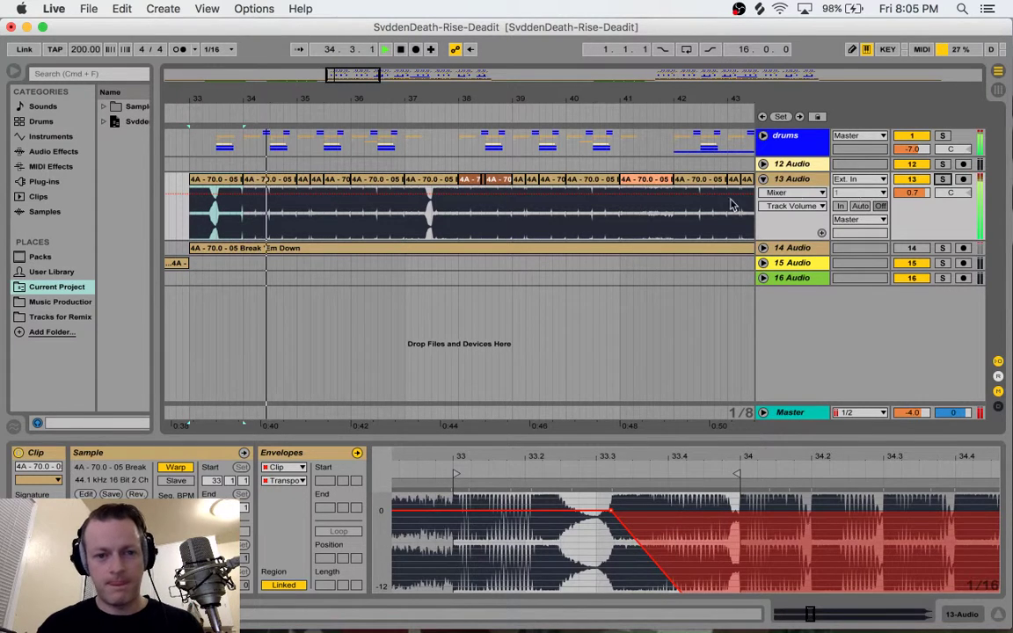
{"action": "left_click", "coordinate": [943, 180]}
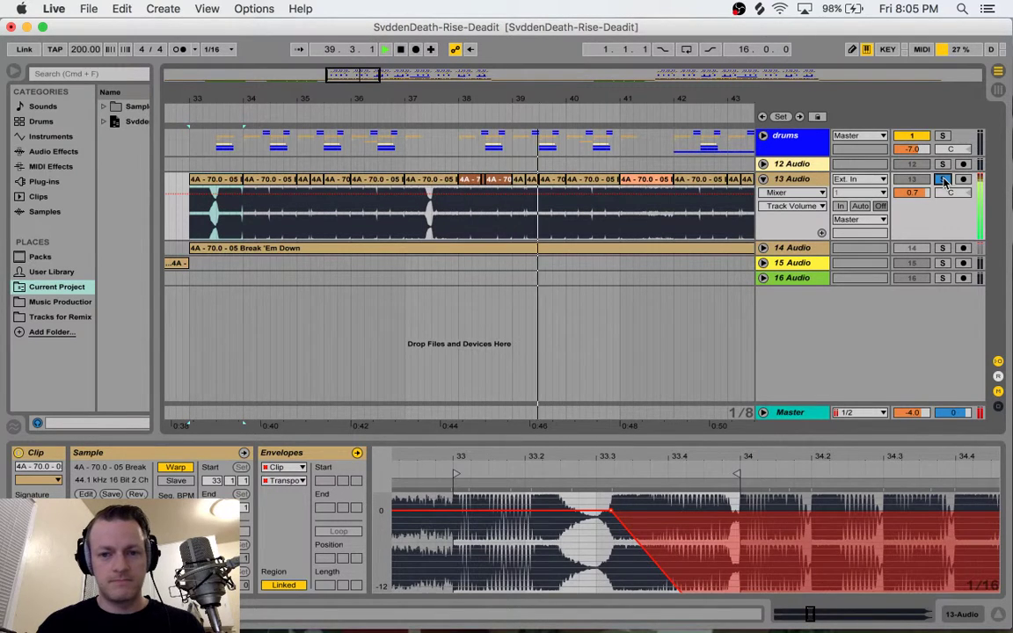
{"action": "key", "text": "space"}
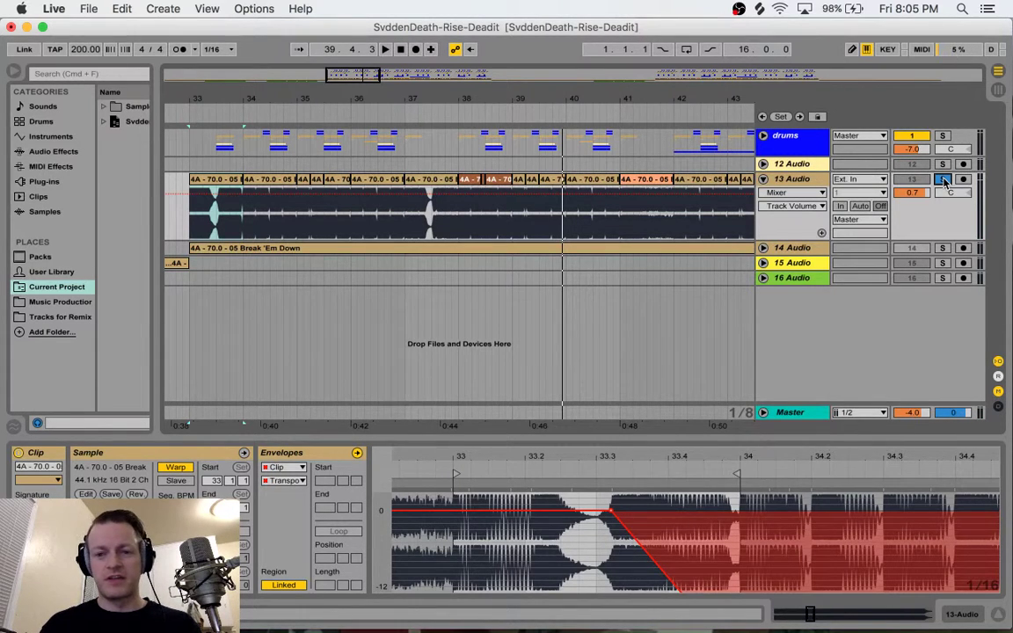
Step: Play from bar 33 with 14 Audio soloed, switch the solo to 13 Audio, and release it to hear all active tracks
{"action": "left_click", "coordinate": [941, 249]}
{"action": "key", "text": "space"}
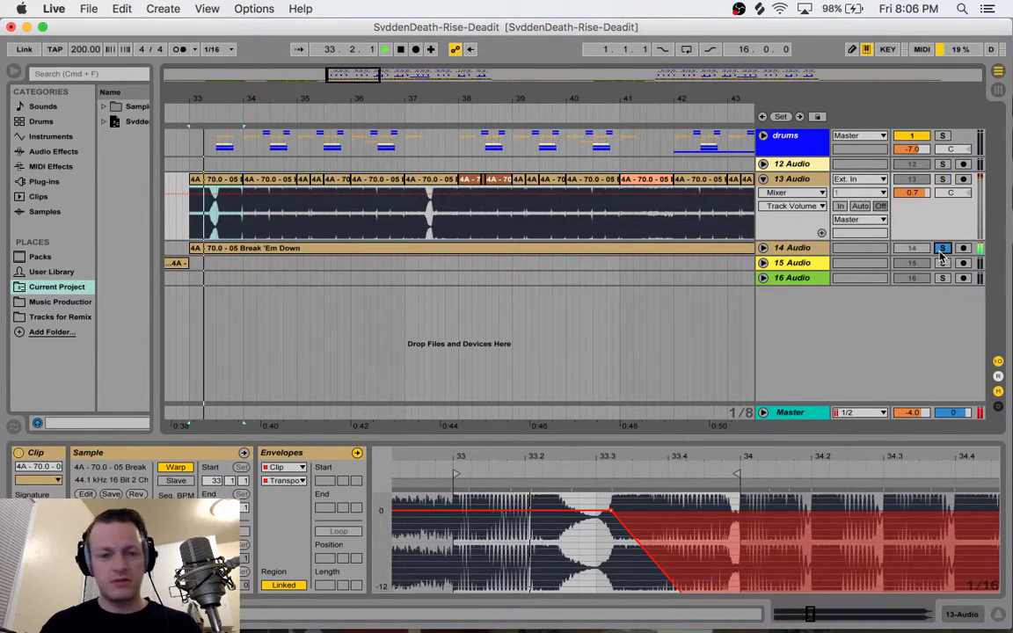
{"action": "left_click", "coordinate": [941, 179]}
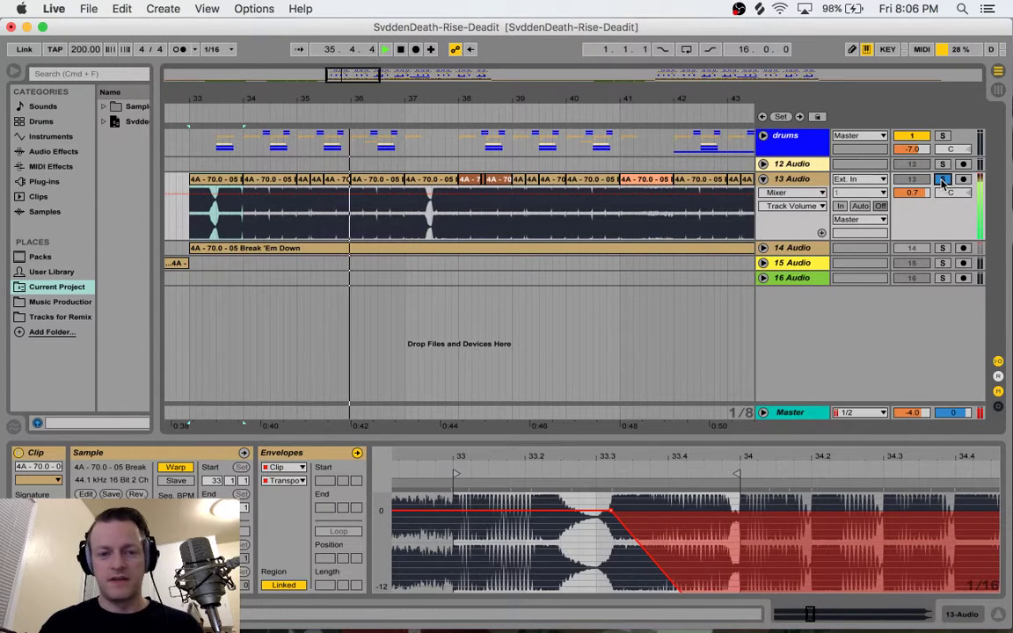
{"action": "left_click", "coordinate": [941, 179]}
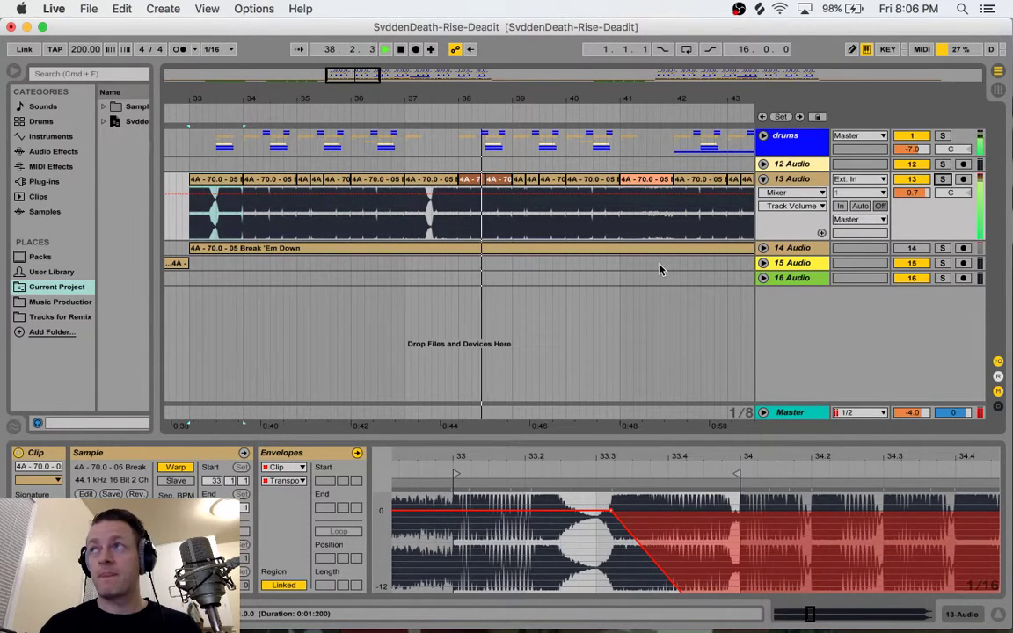
Step: Stop playback, fold 13 Audio and show the arrangement from bar 1 through both drops
{"action": "key", "text": "space"}
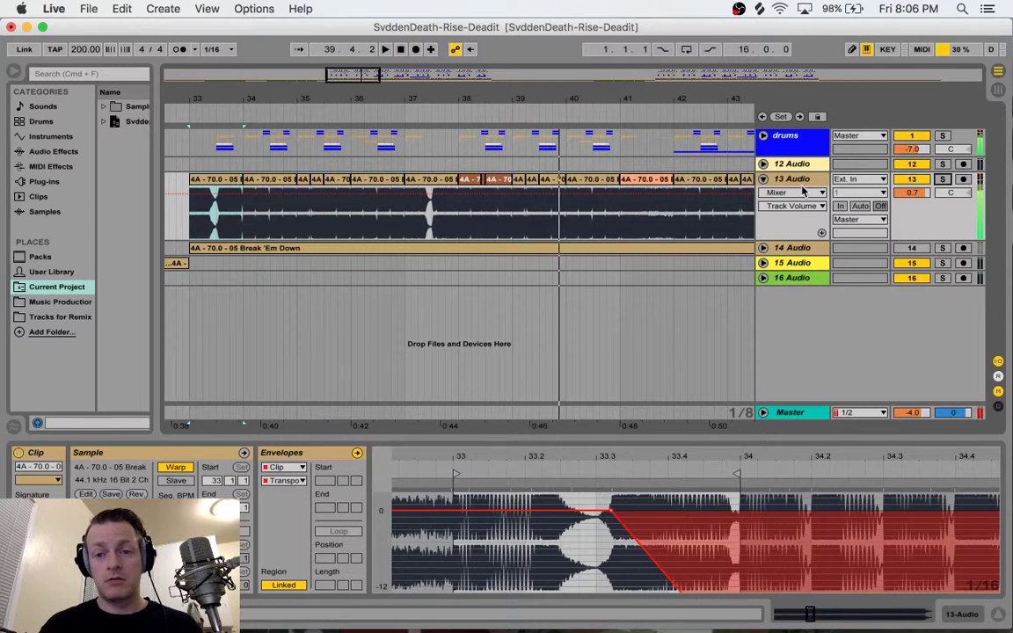
{"action": "left_click", "coordinate": [763, 179]}
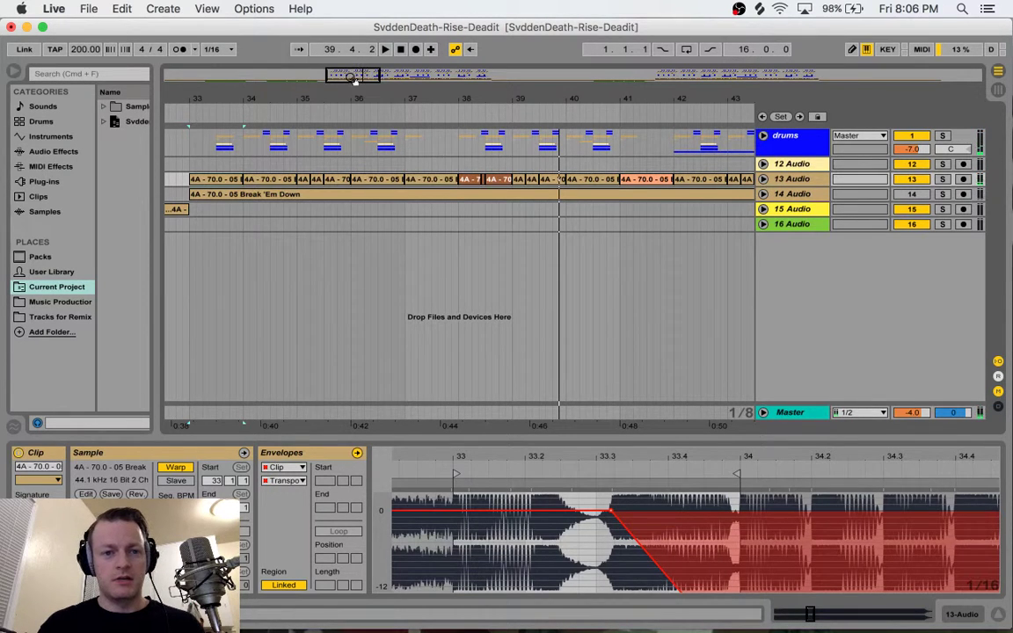
{"action": "left_click_drag", "start_coordinate": [352, 77], "coordinate": [353, 14]}
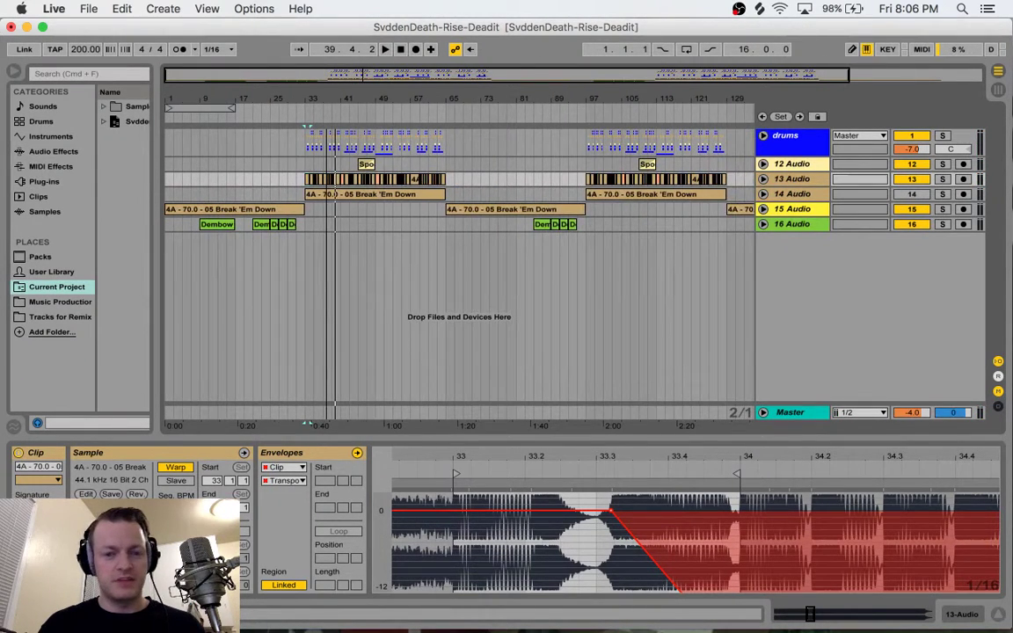
Step: Play the Dembow clip at bar 9 with 16 Audio soloed, then release the solo to hear it with the other tracks
{"action": "left_click", "coordinate": [211, 225]}
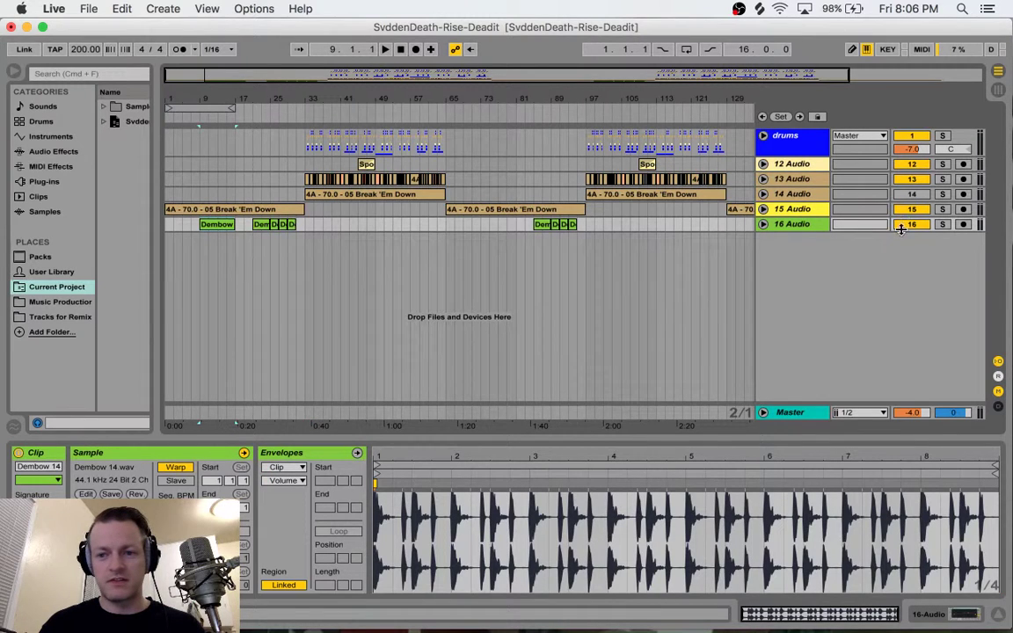
{"action": "left_click", "coordinate": [942, 225]}
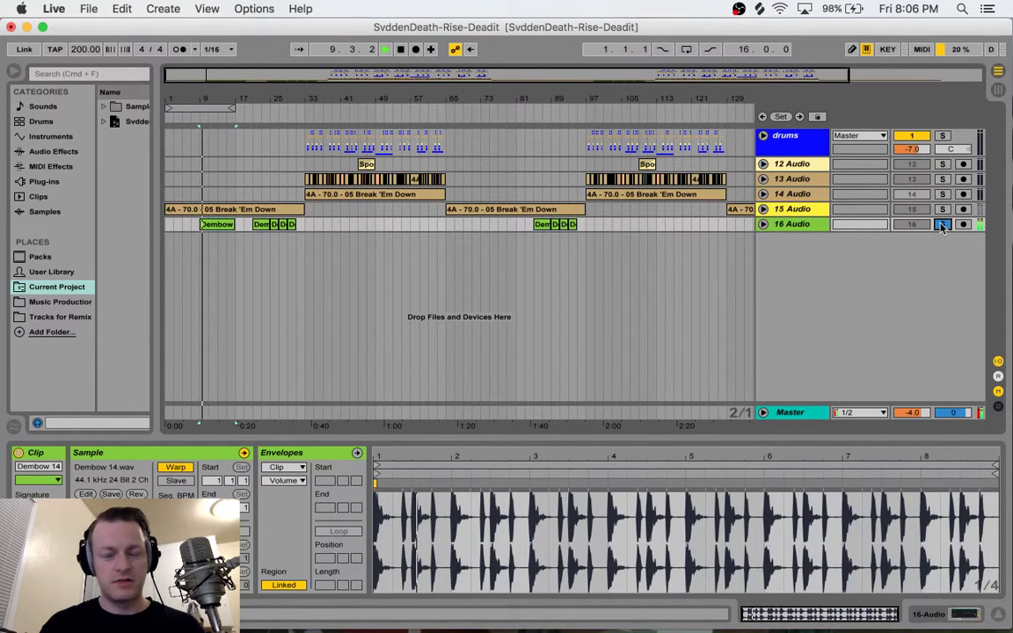
{"action": "left_click", "coordinate": [942, 224]}
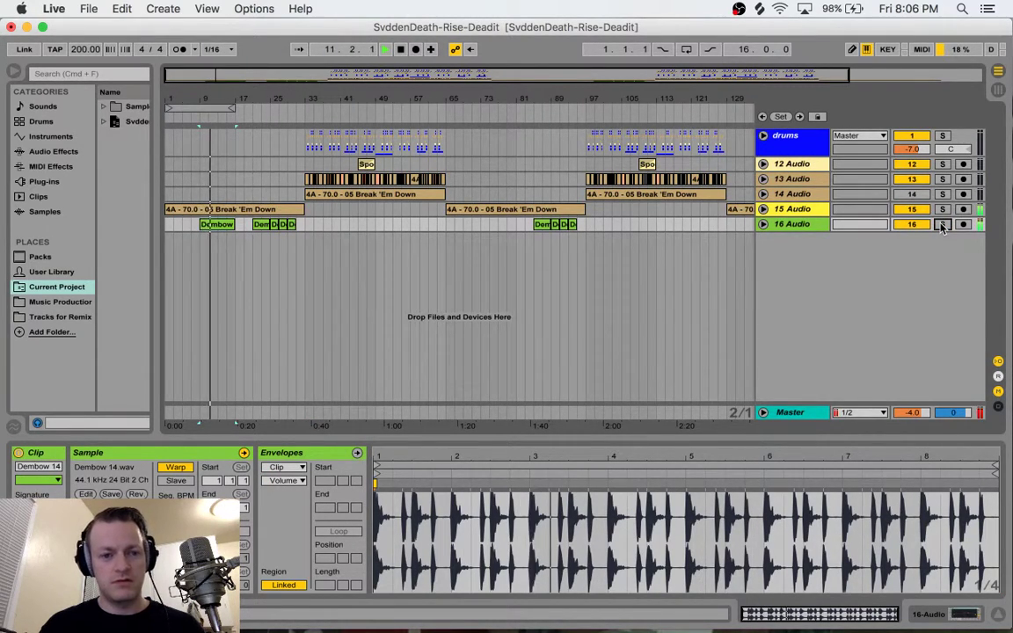
{"action": "key", "text": "space"}
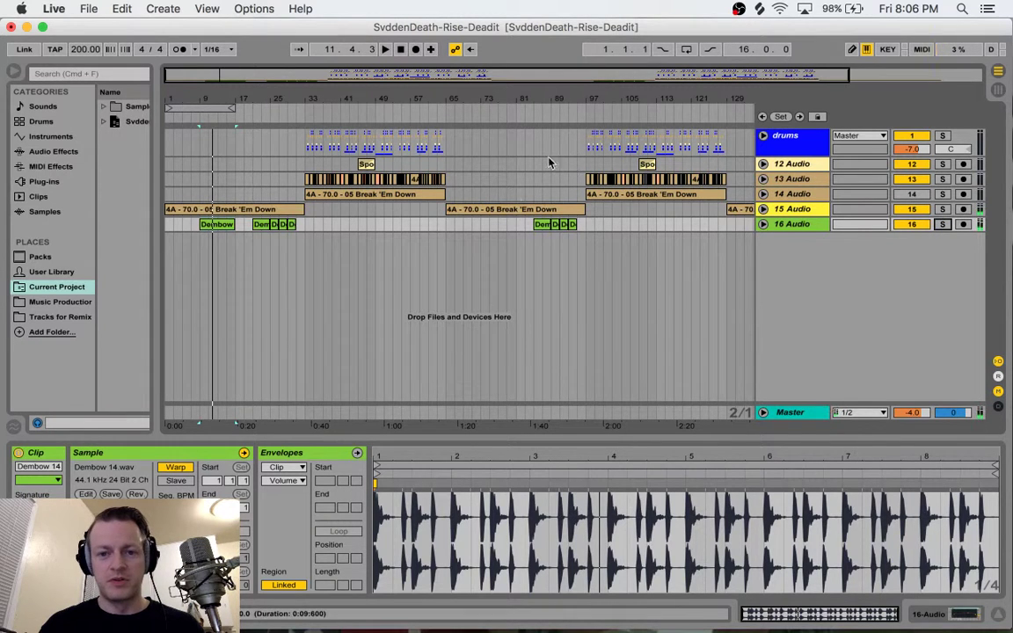
Step: Play the Spooky_Impact clip at bar 45 with 12 Audio soloed, compare it against all tracks, and fold the track
{"action": "left_click_drag", "start_coordinate": [319, 77], "coordinate": [347, 154]}
{"action": "left_click", "coordinate": [401, 163]}
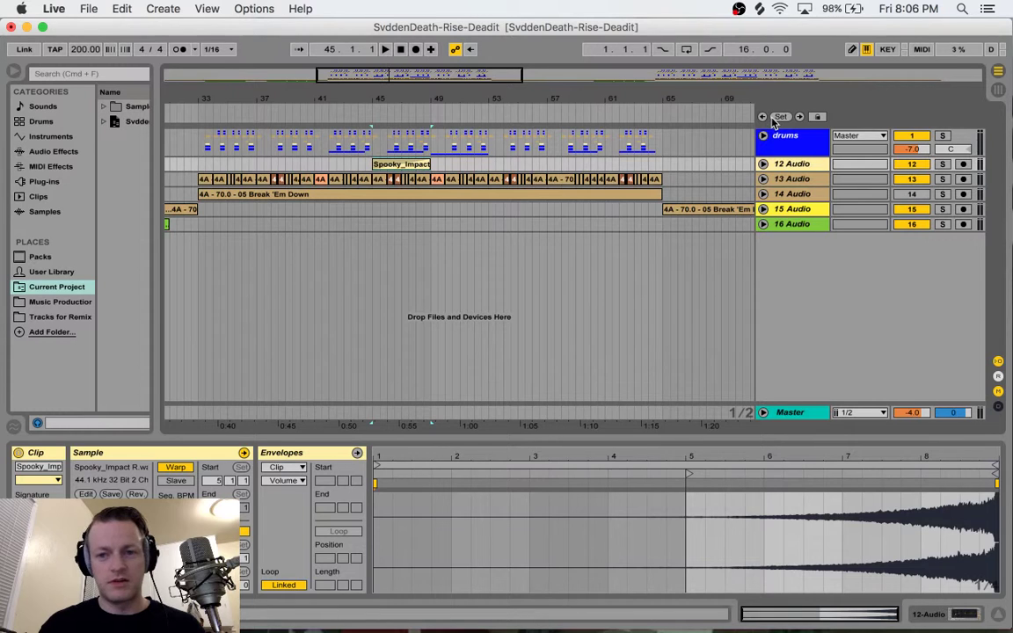
{"action": "key", "text": "space"}
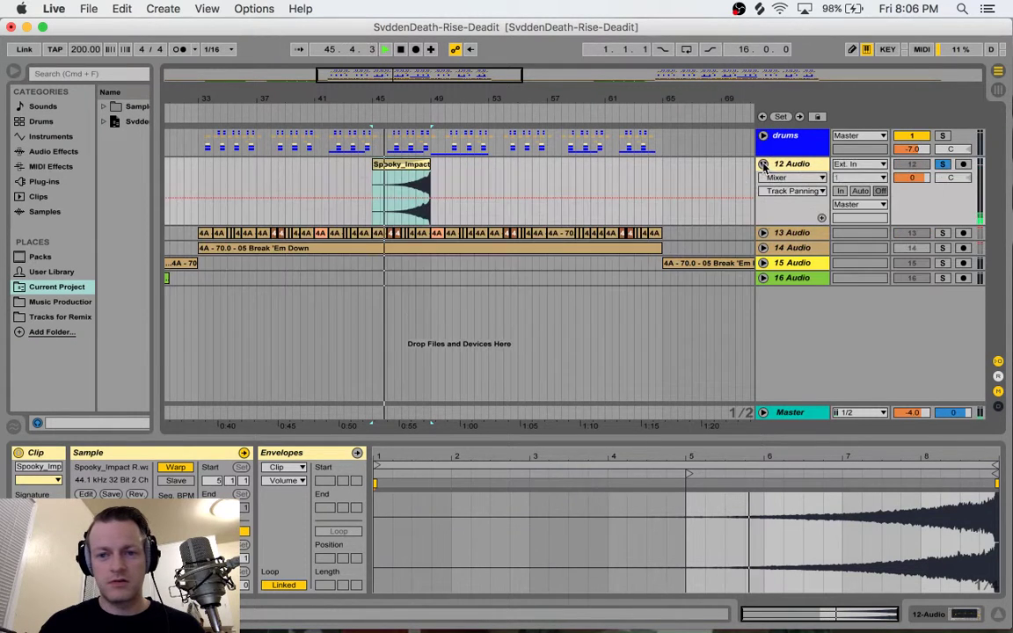
{"action": "left_click", "coordinate": [763, 163]}
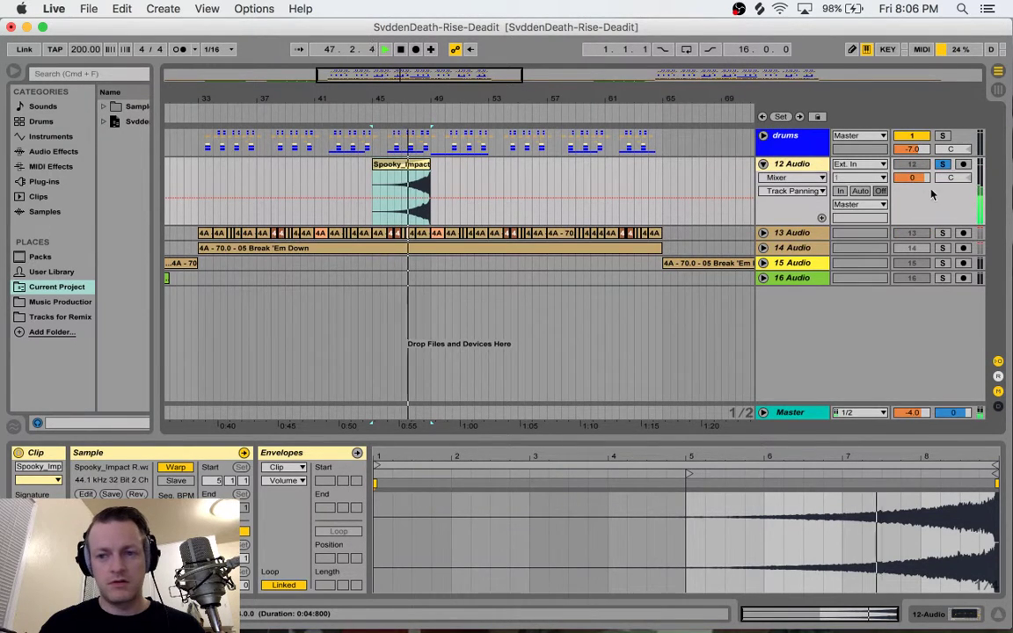
{"action": "left_click", "coordinate": [941, 165]}
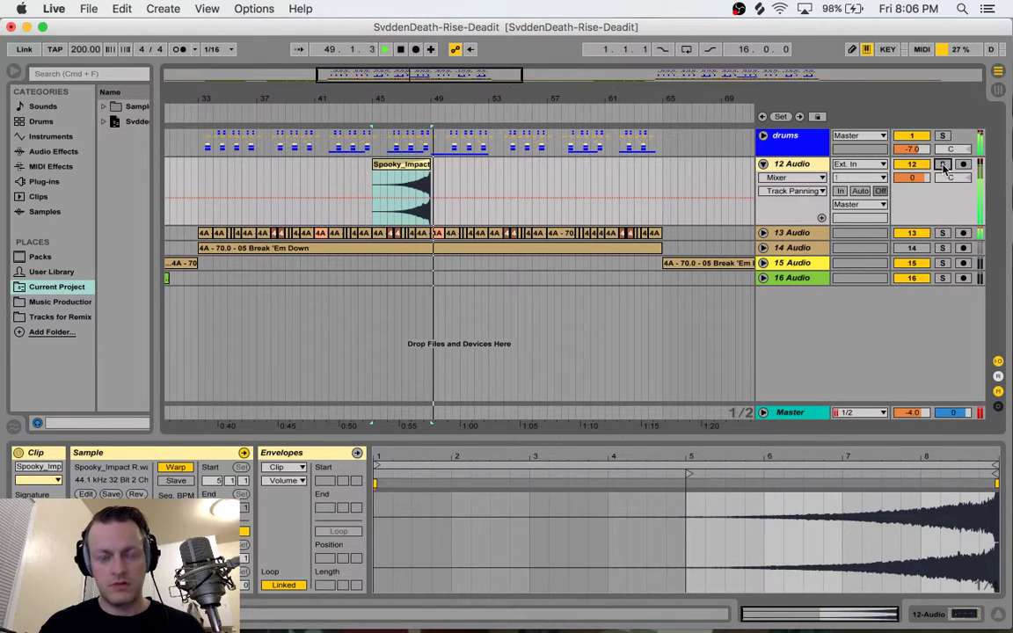
{"action": "left_click", "coordinate": [941, 165]}
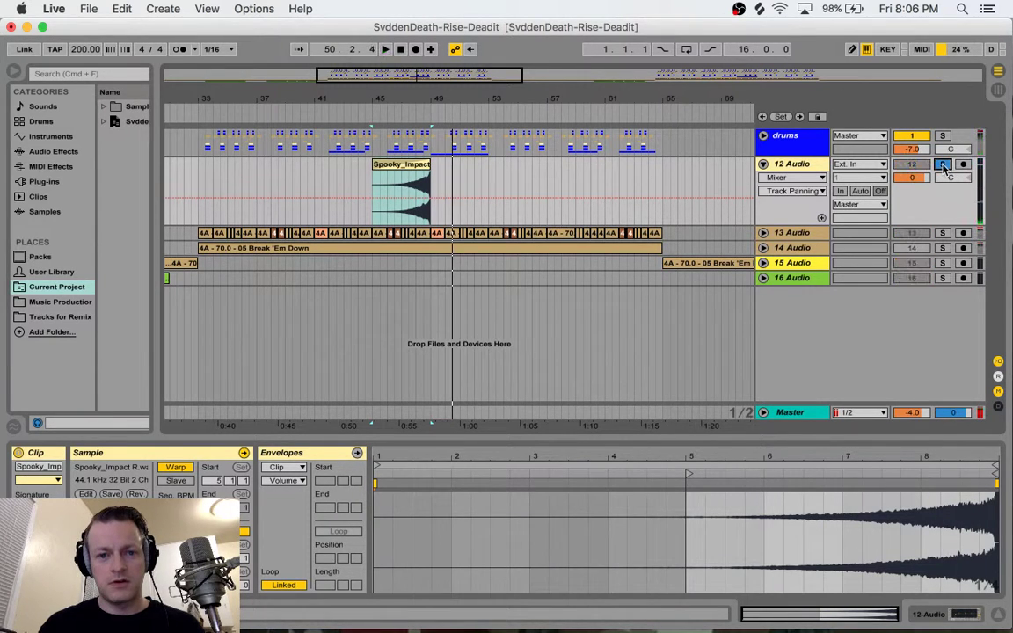
{"action": "left_click", "coordinate": [763, 164]}
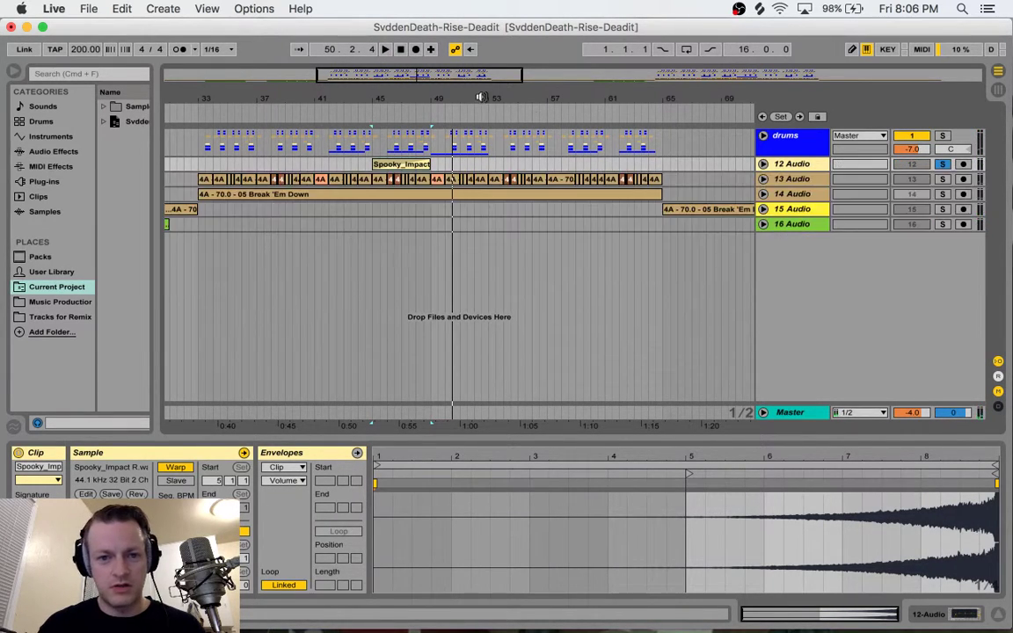
Step: Unfold the drums group, open the riser track's SFX_Laugh clip at bar 49, and show the whole arrangement
{"action": "left_click_drag", "start_coordinate": [428, 75], "coordinate": [436, 74]}
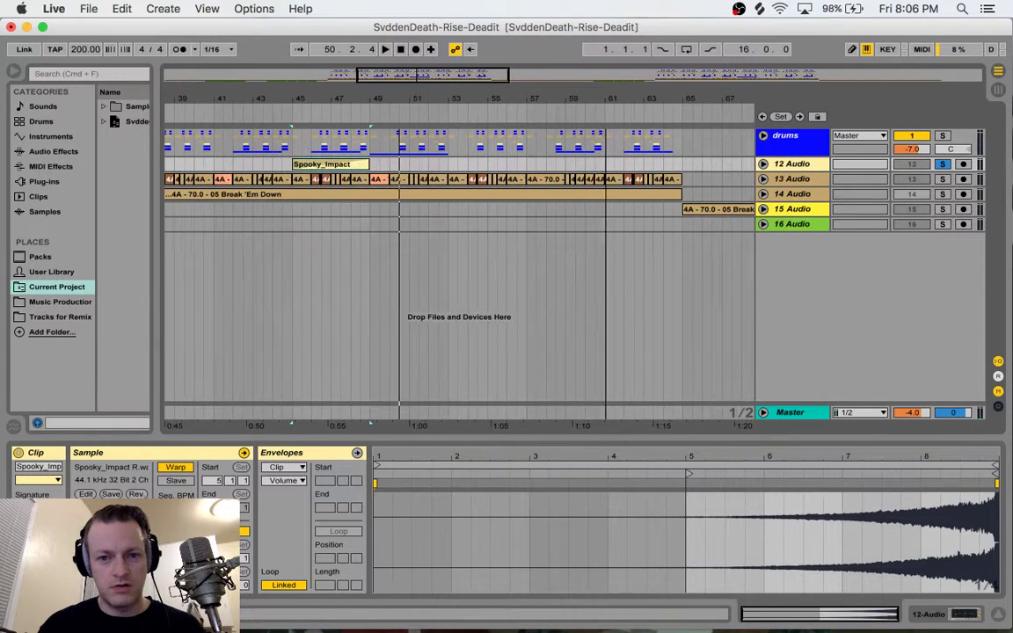
{"action": "left_click", "coordinate": [763, 137]}
{"action": "scroll", "coordinate": [563, 176], "scroll_direction": "down", "scroll_amount": 1}
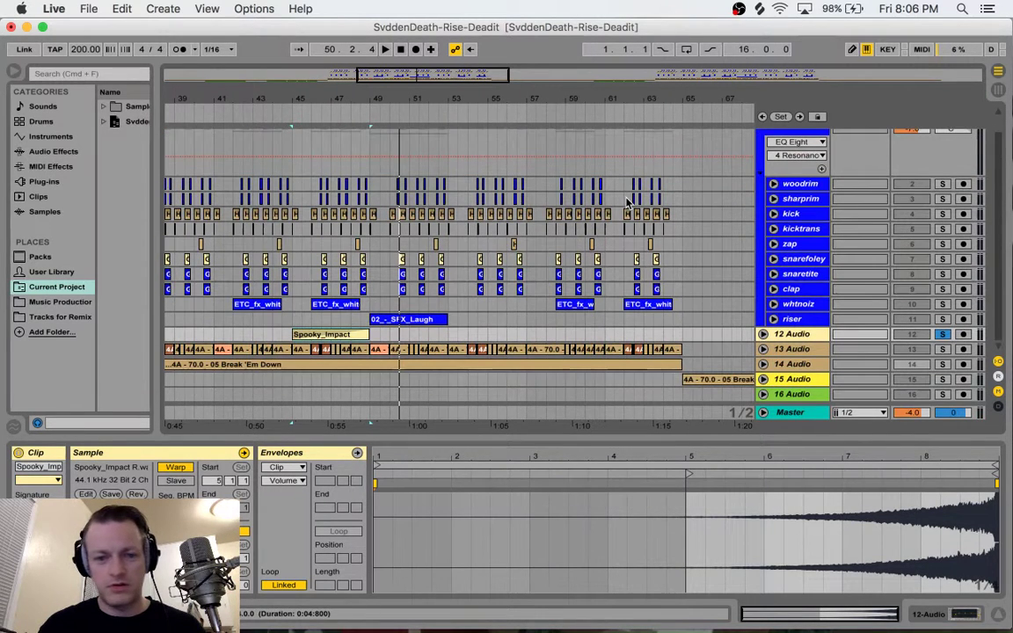
{"action": "left_click", "coordinate": [386, 319]}
{"action": "left_click_drag", "start_coordinate": [429, 77], "coordinate": [558, 74]}
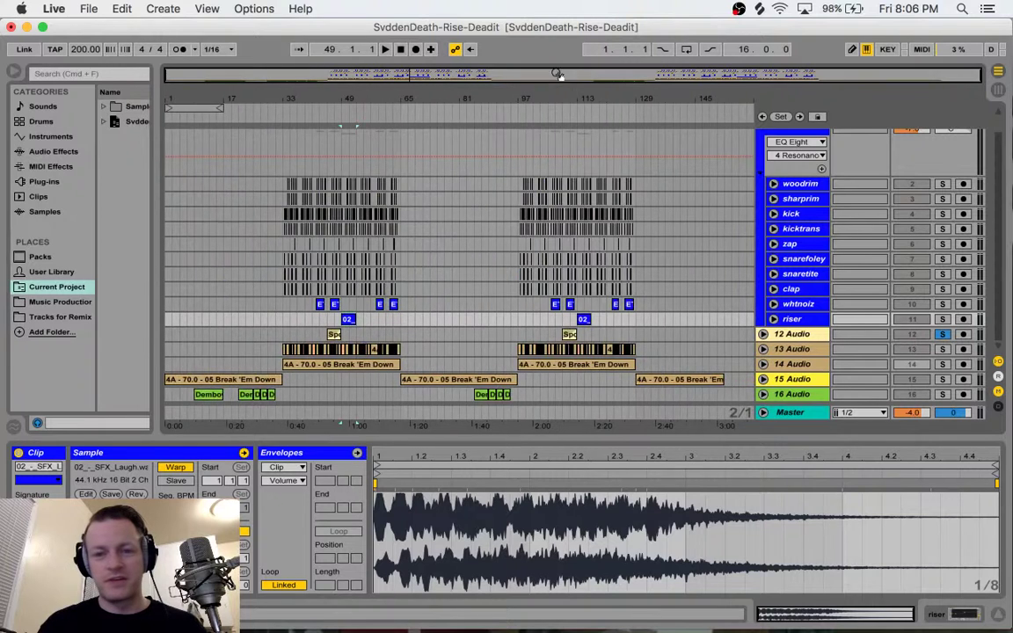
{"action": "scroll", "coordinate": [767, 167], "scroll_direction": "up", "scroll_amount": 1}
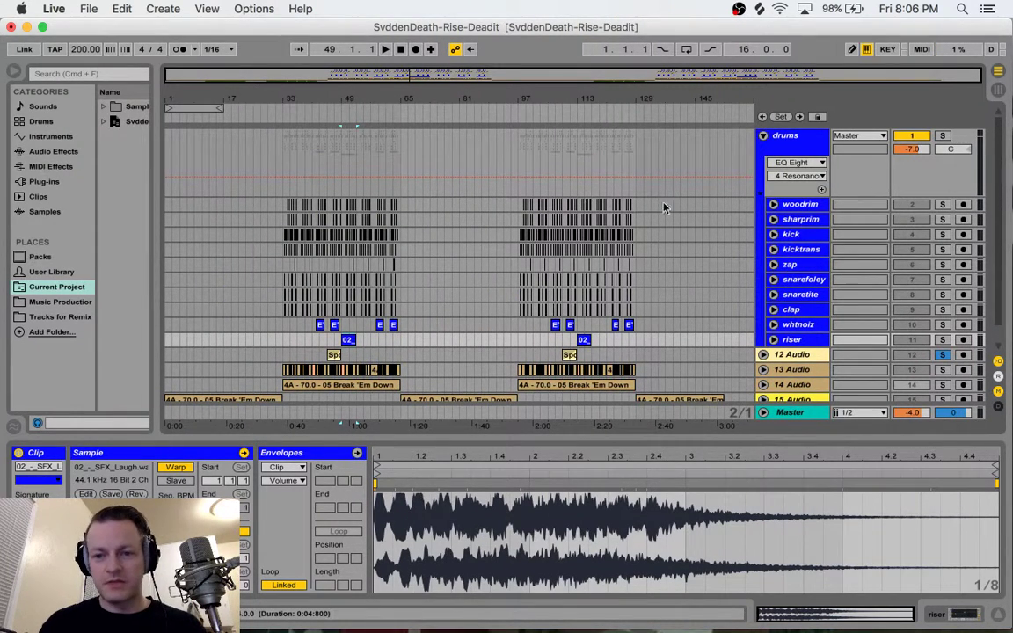
Step: Play the third white noise clip in the second drop with the whtnoiz track soloed
{"action": "left_click_drag", "start_coordinate": [490, 72], "coordinate": [702, 101]}
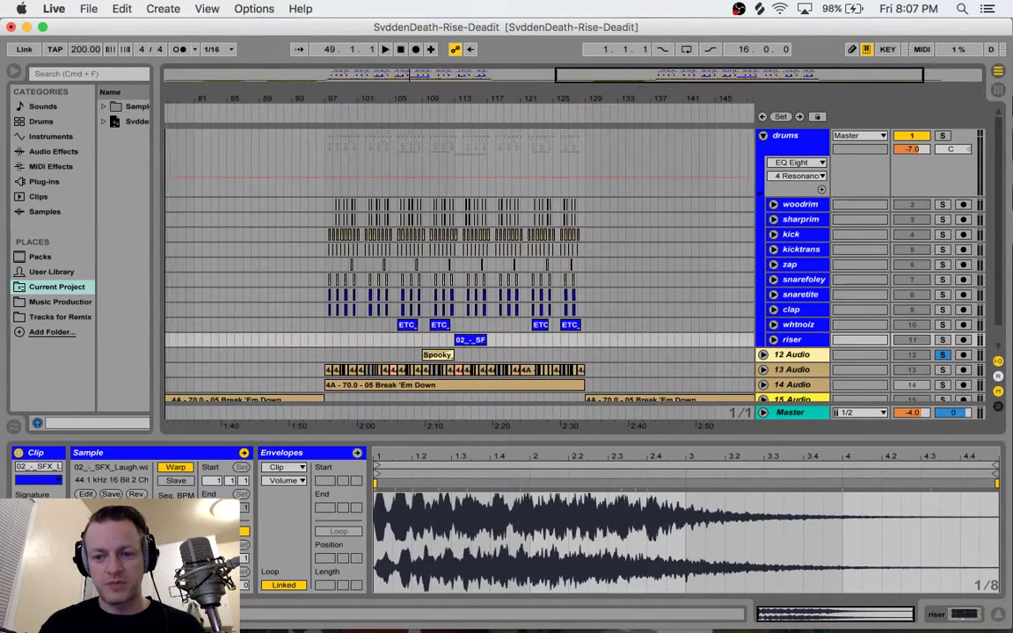
{"action": "left_click", "coordinate": [540, 325]}
{"action": "left_click", "coordinate": [942, 325]}
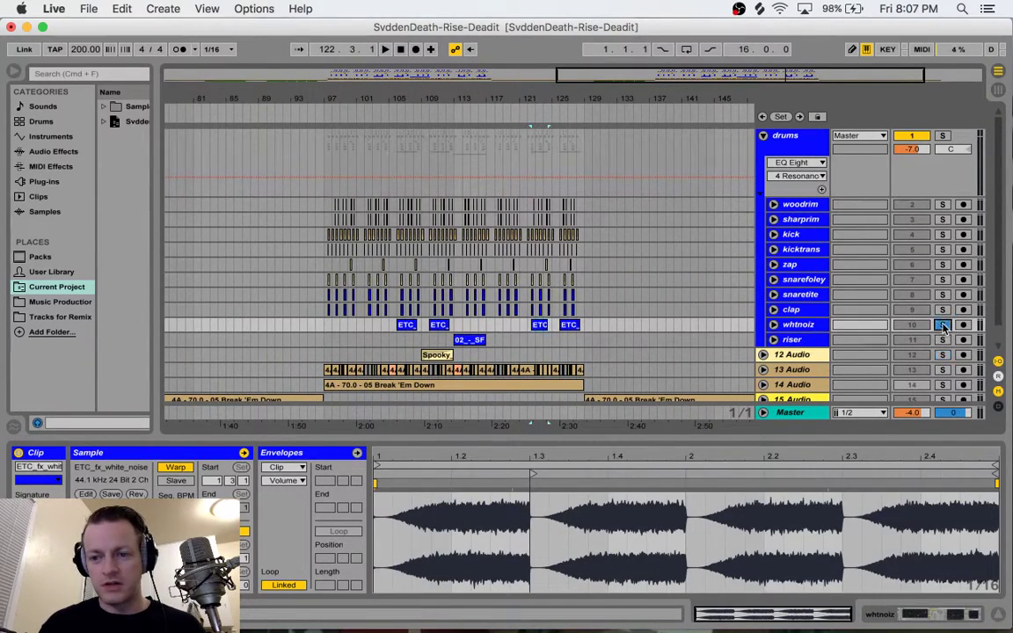
{"action": "key", "text": "space"}
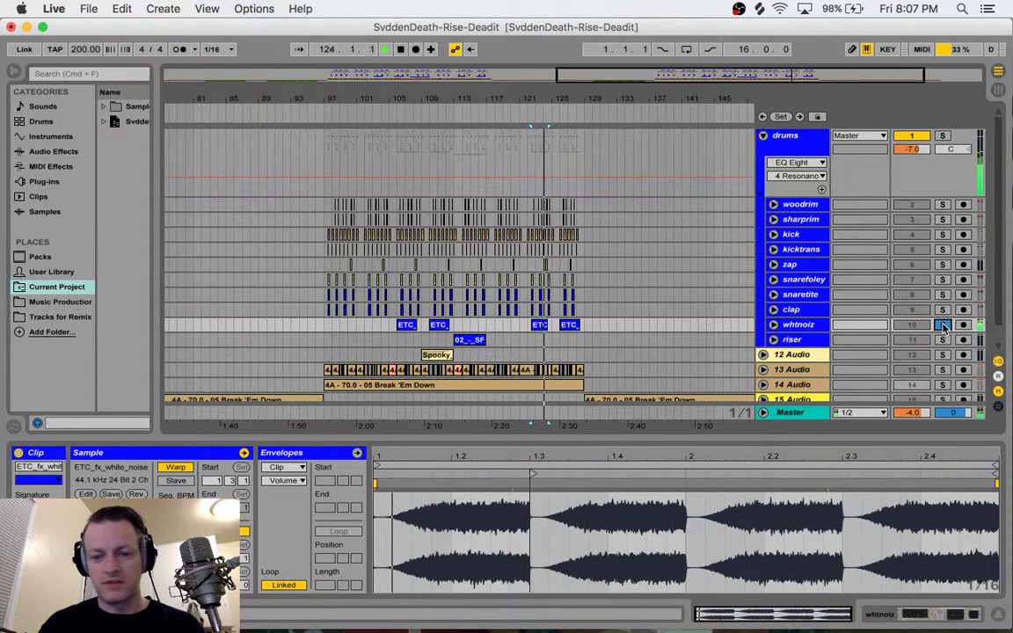
{"action": "key", "text": "space"}
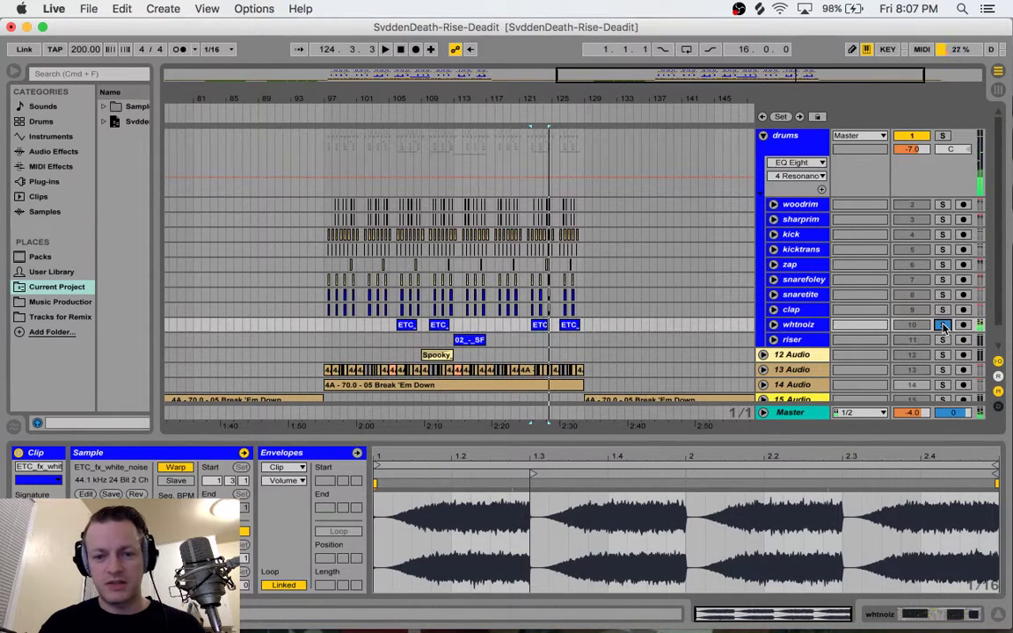
Step: Play the same section of the second drop with only the woodrim and sharprim tracks soloed
{"action": "left_click", "coordinate": [799, 267]}
{"action": "left_click", "coordinate": [802, 250]}
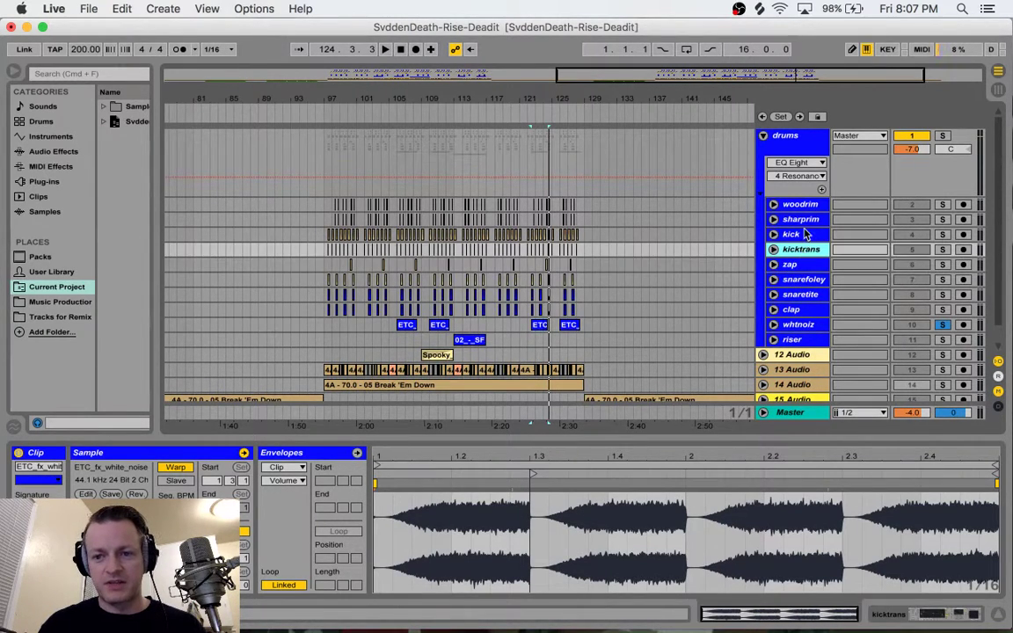
{"action": "left_click", "coordinate": [804, 235]}
{"action": "left_click", "coordinate": [802, 248]}
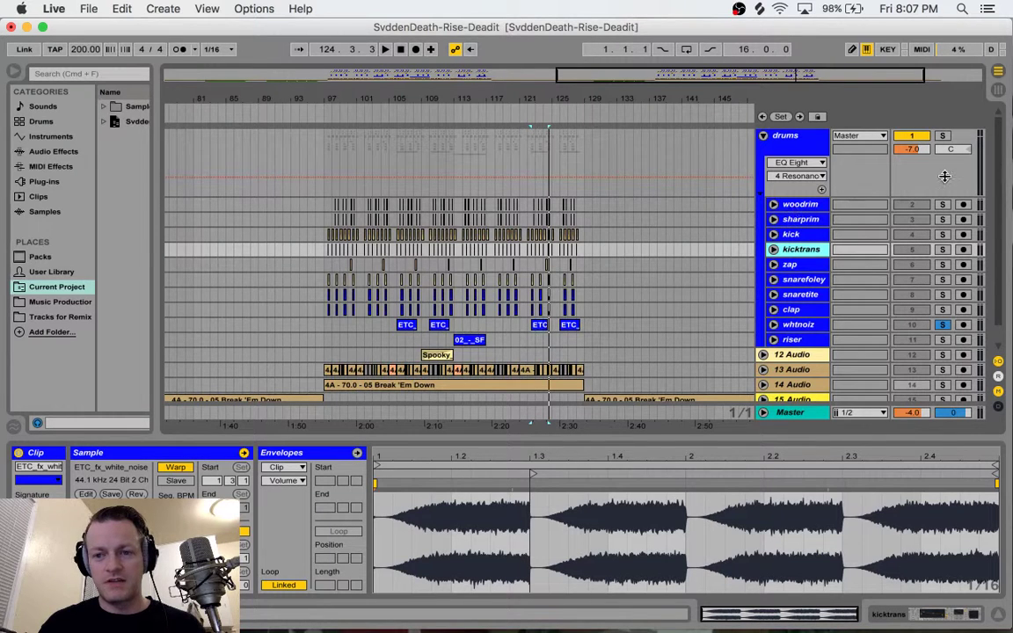
{"action": "left_click", "coordinate": [943, 220], "text": "super"}
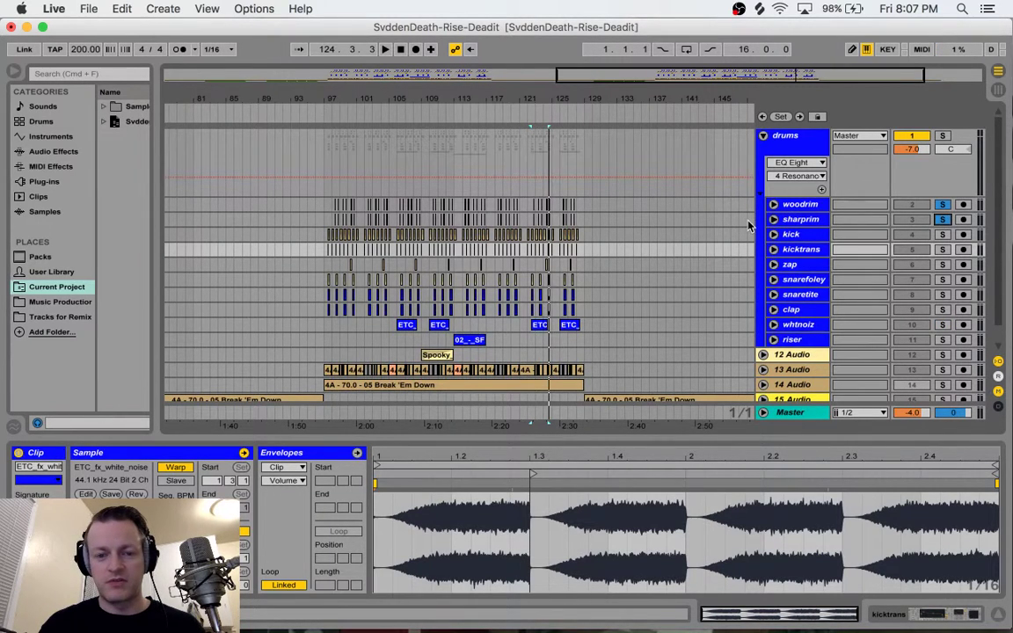
{"action": "key", "text": "space"}
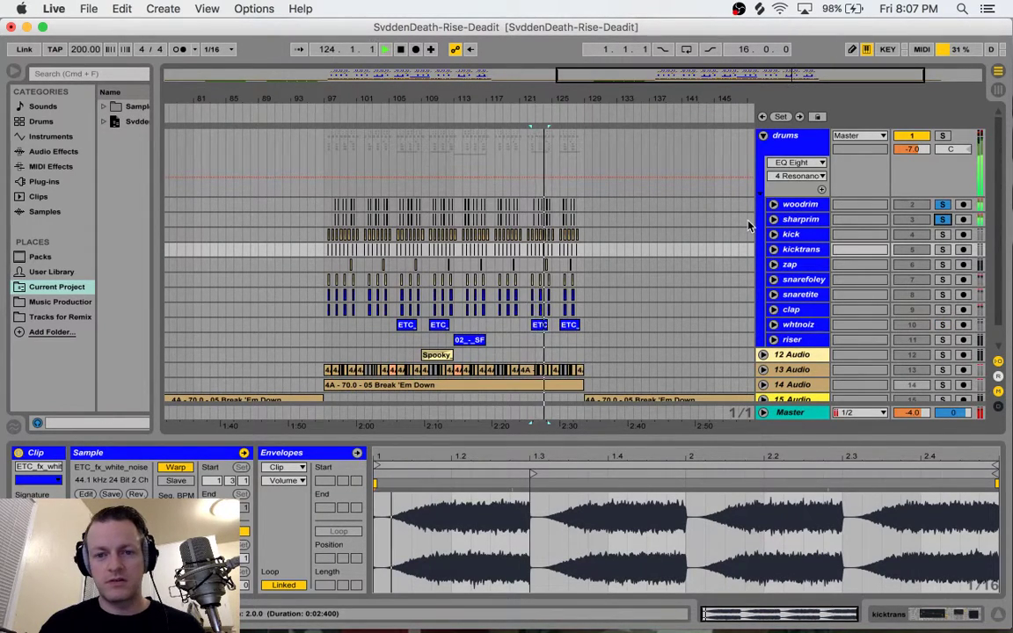
{"action": "key", "text": "space"}
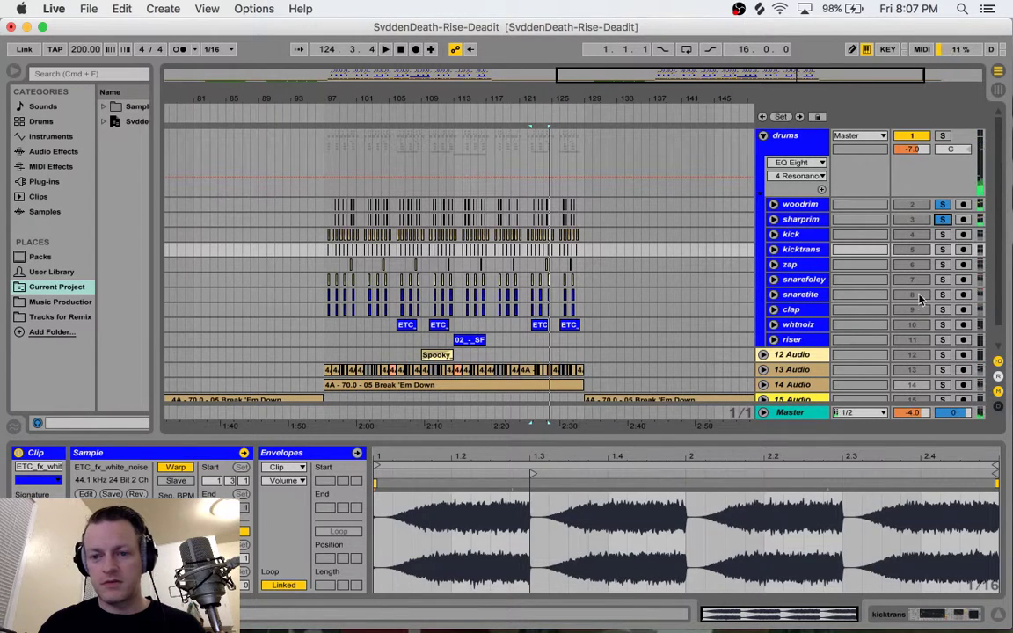
Step: Move the solo to the snare layers and on to the clap track, and play the clap alone in the second drop
{"action": "left_click", "coordinate": [943, 278]}
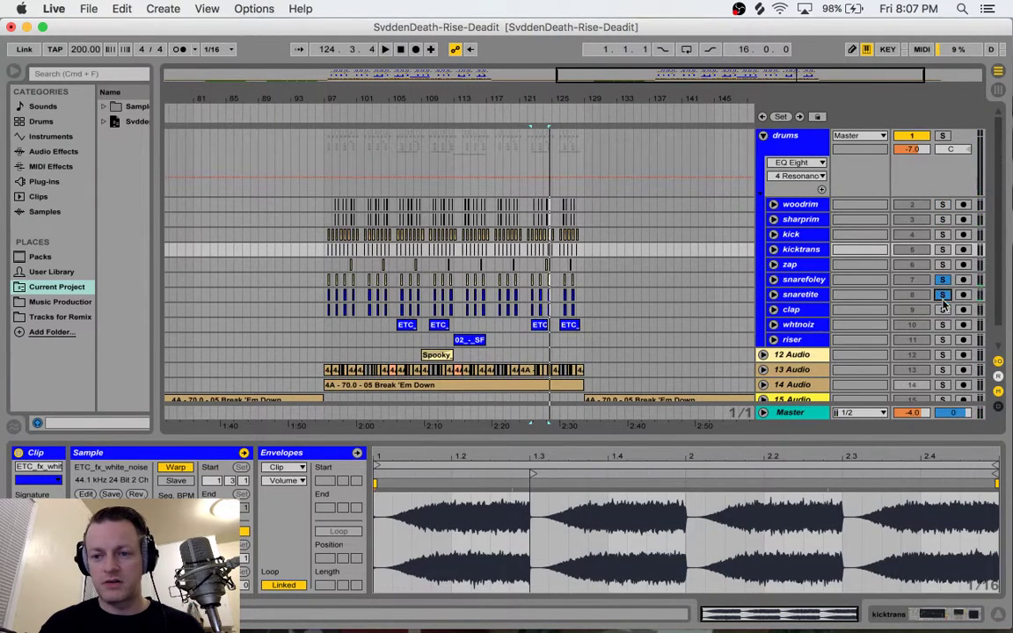
{"action": "left_click", "coordinate": [943, 309]}
{"action": "key", "text": "space"}
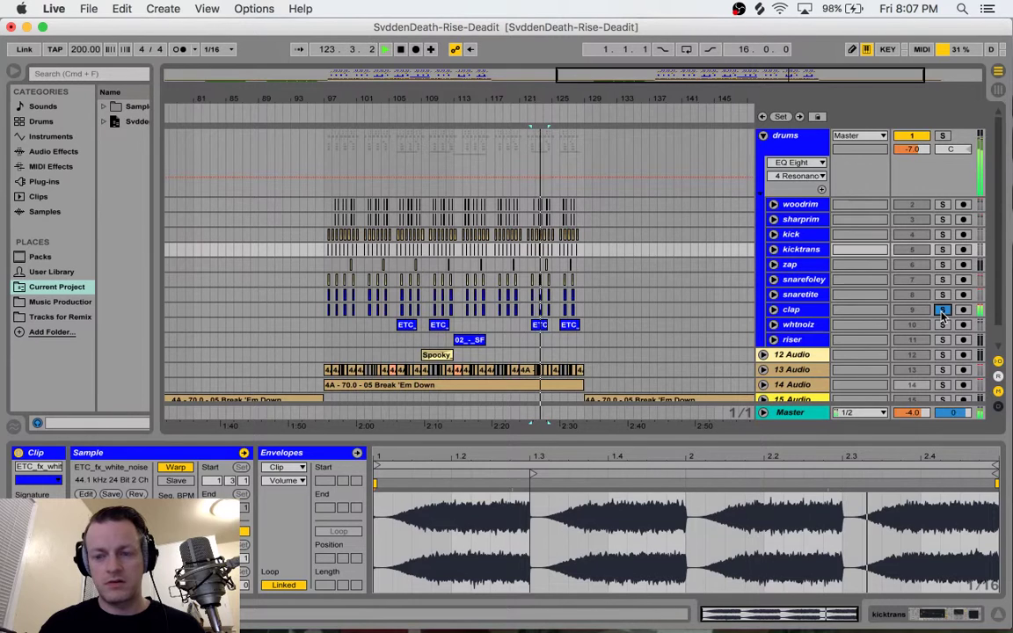
{"action": "key", "text": "space"}
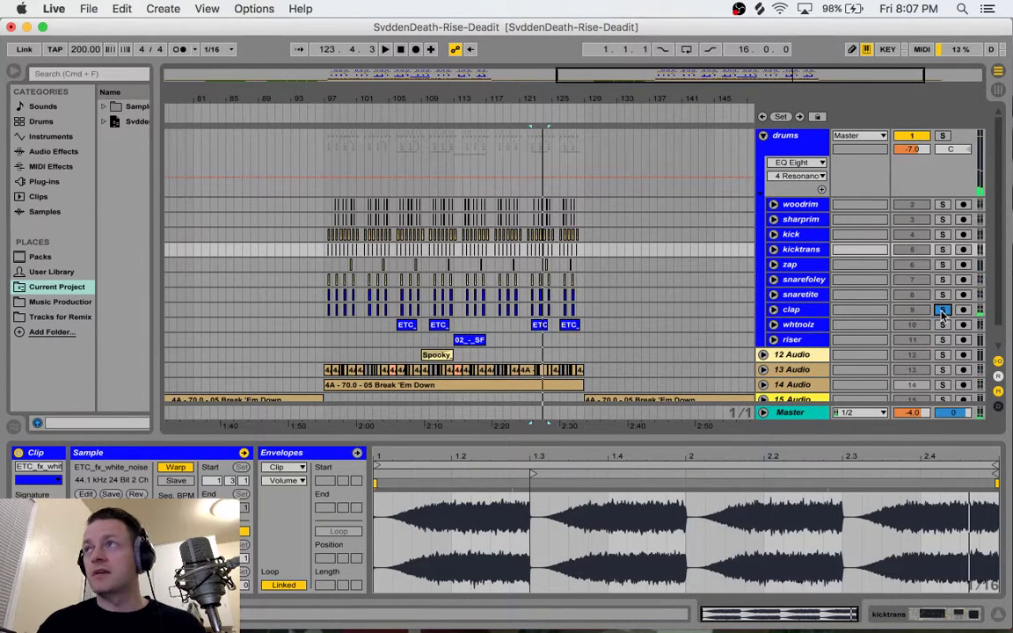
Step: Fold the drums group and examine the first drop within the overall arrangement from bar 1
{"action": "left_click_drag", "start_coordinate": [590, 80], "coordinate": [242, 80]}
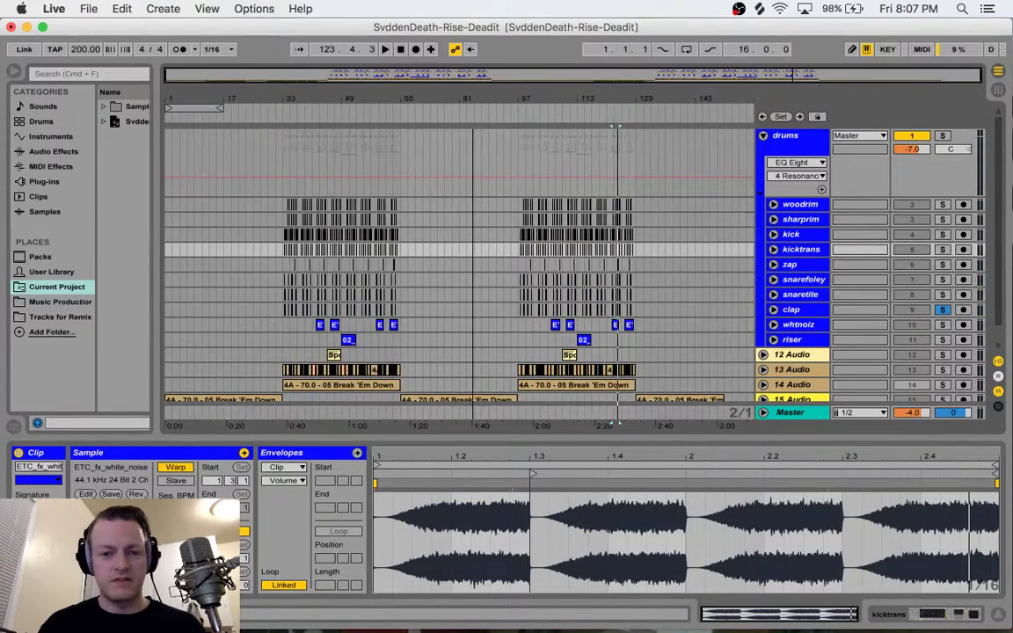
{"action": "left_click", "coordinate": [763, 136]}
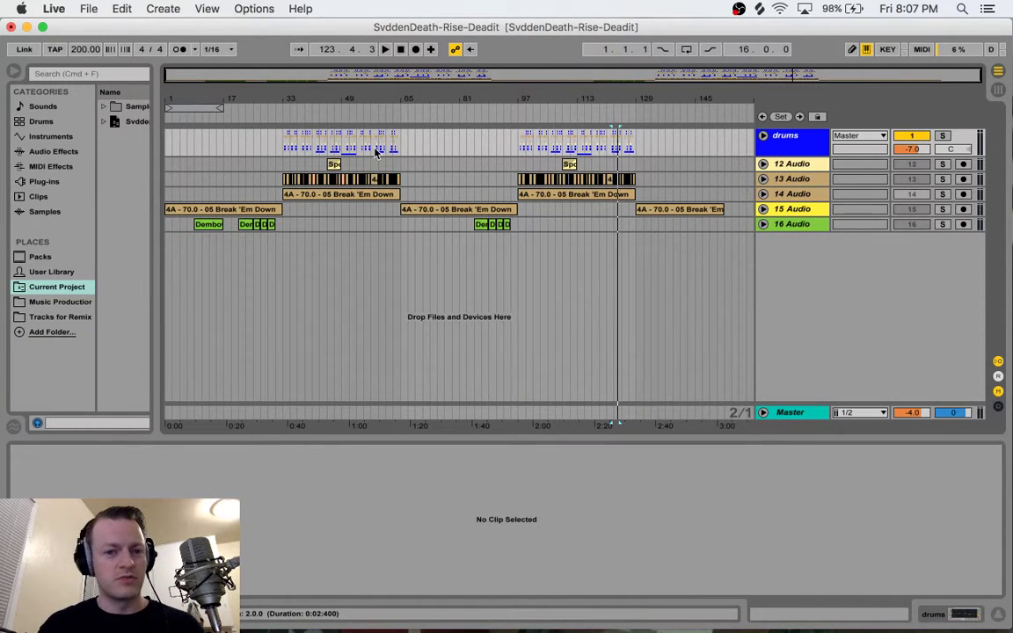
{"action": "left_click_drag", "start_coordinate": [352, 76], "coordinate": [336, 145]}
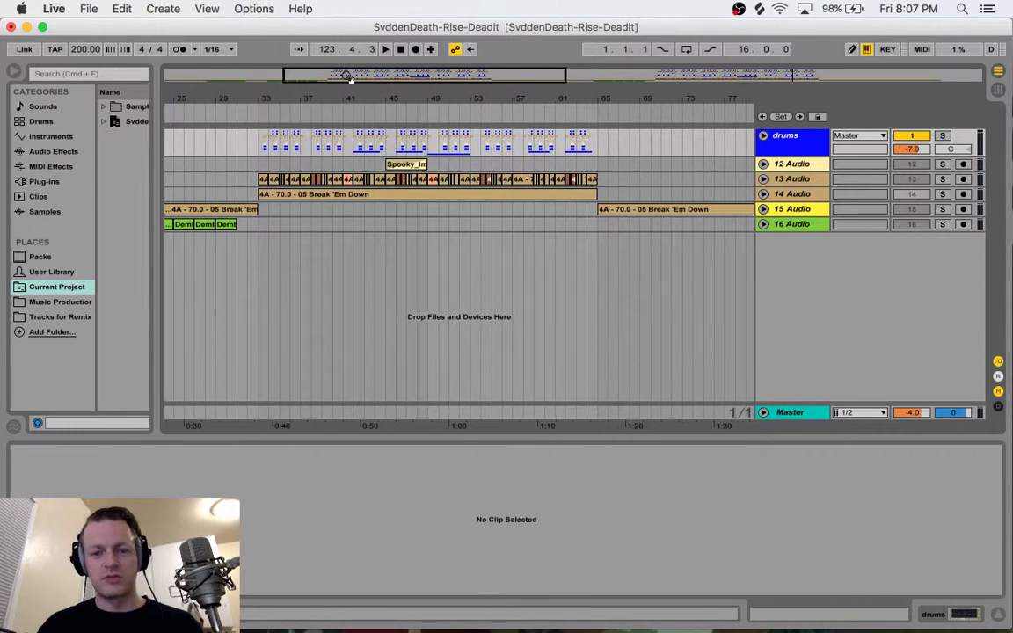
{"action": "left_click_drag", "start_coordinate": [349, 78], "coordinate": [350, 18]}
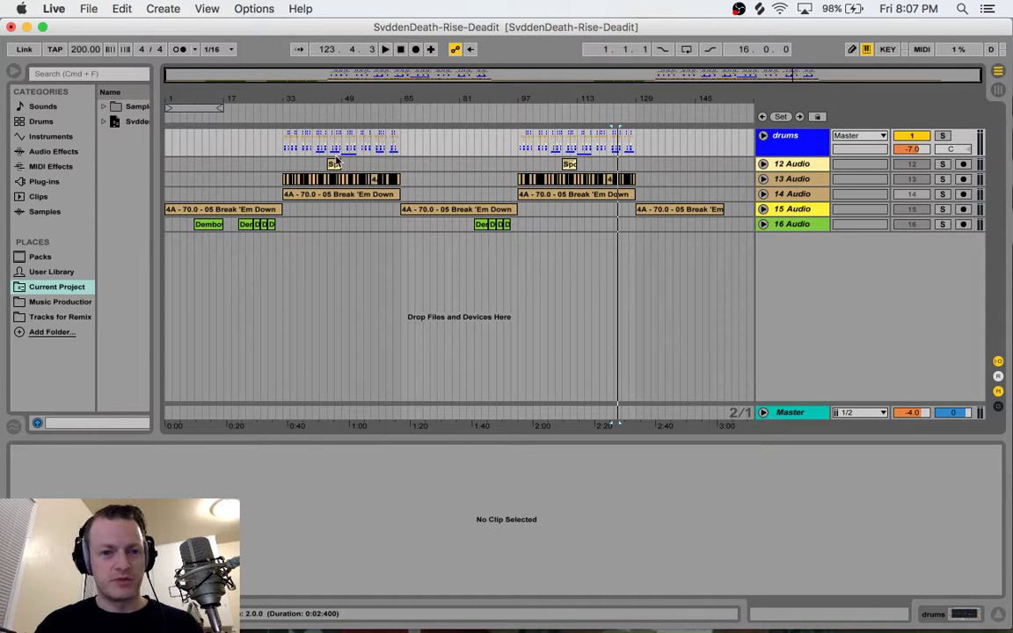
{"action": "left_click_drag", "start_coordinate": [377, 76], "coordinate": [349, 76]}
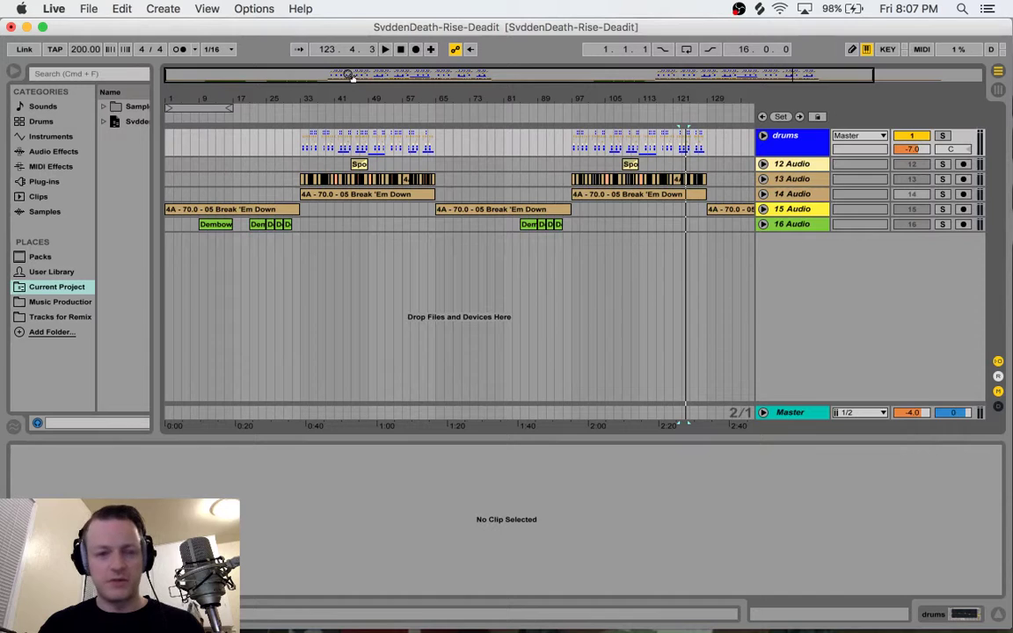
Step: Return the playback position to bar 1 and widen the browser to show the current project's full file names
{"action": "left_click", "coordinate": [296, 254]}
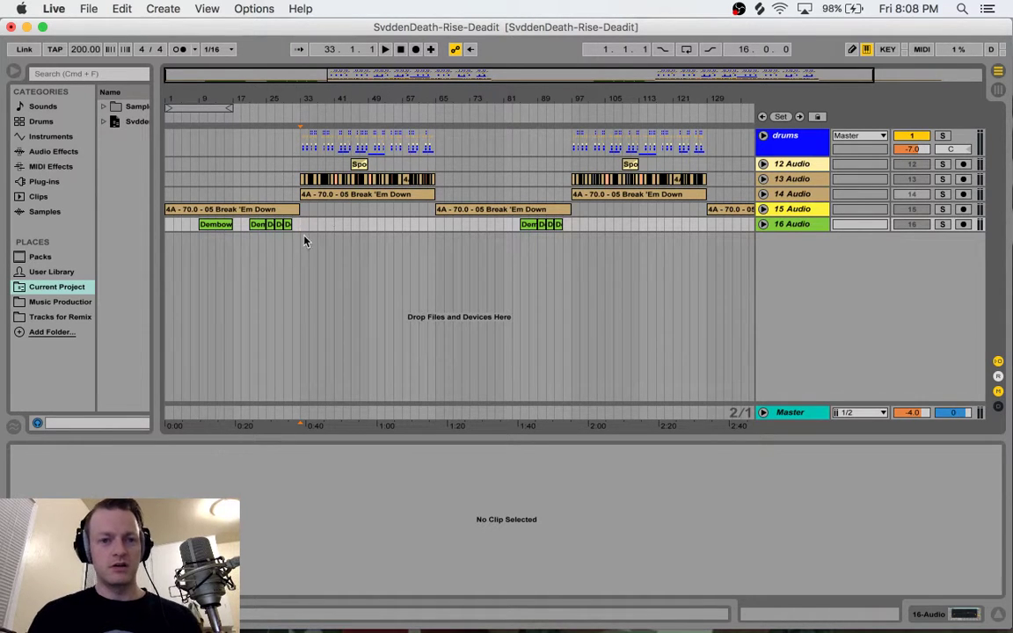
{"action": "left_click", "coordinate": [401, 50]}
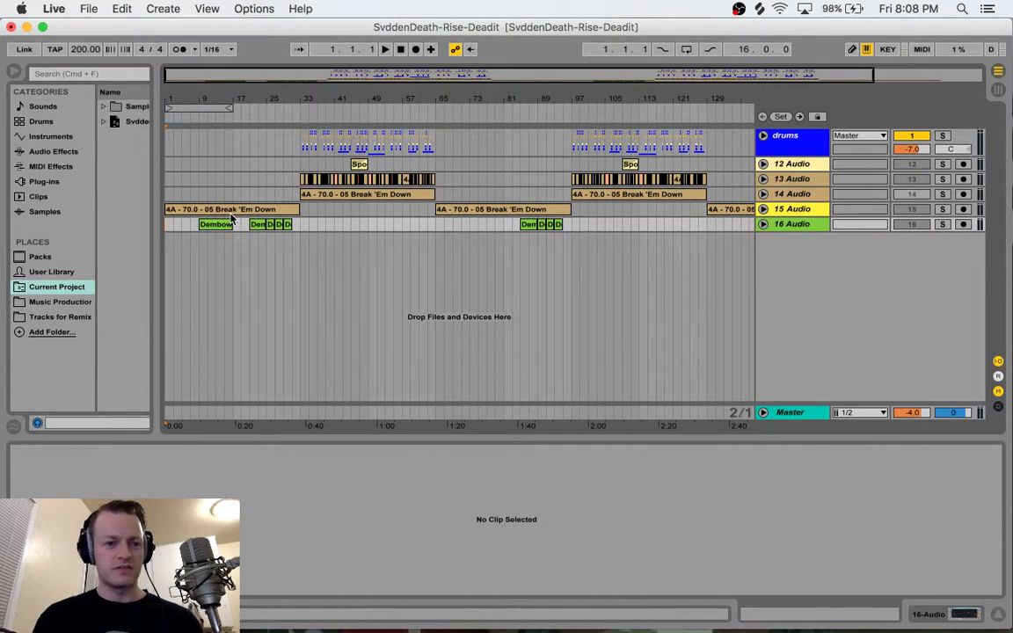
{"action": "left_click_drag", "start_coordinate": [154, 185], "coordinate": [190, 185]}
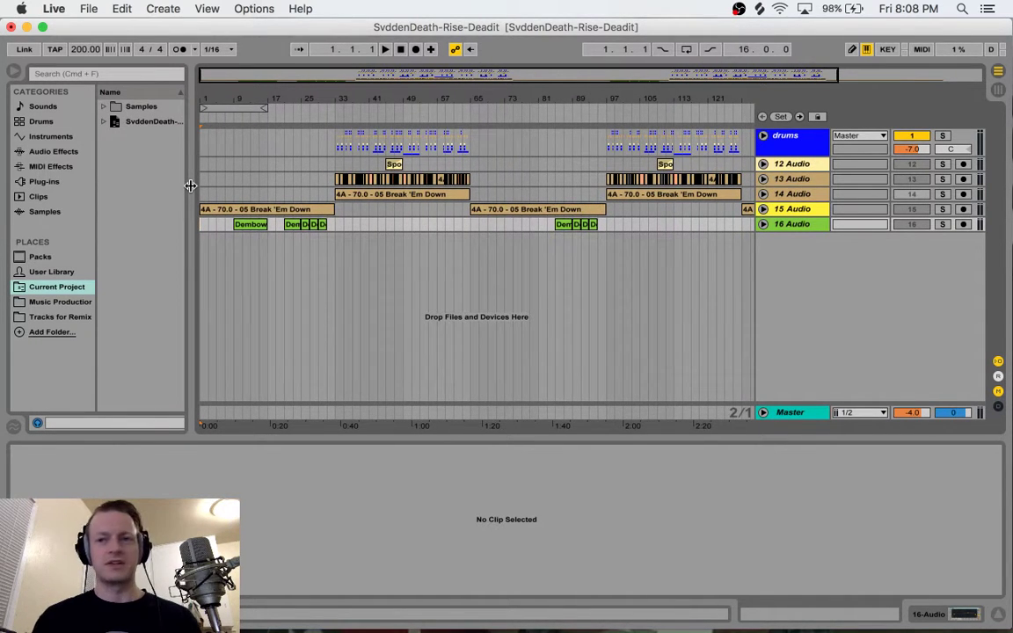